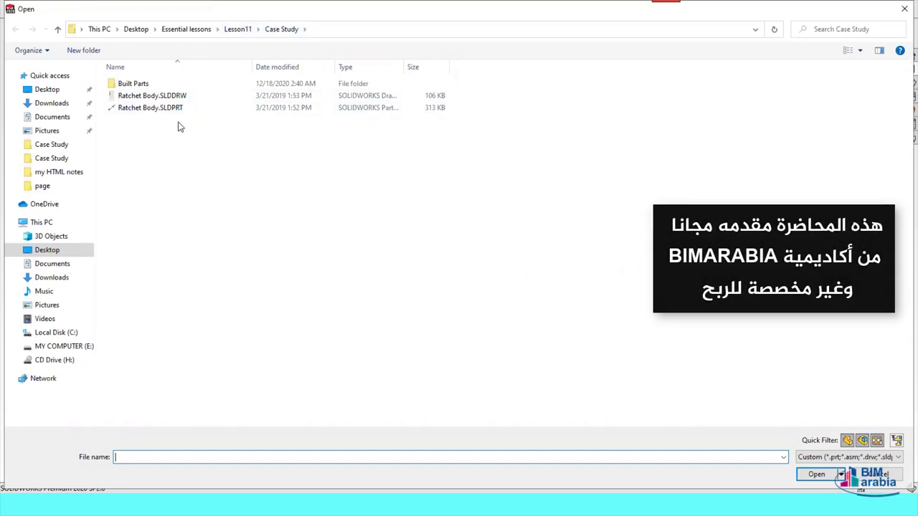
Open Ratchet Body.SLDDRW from the Case Study lesson folder
left_click(136, 97)
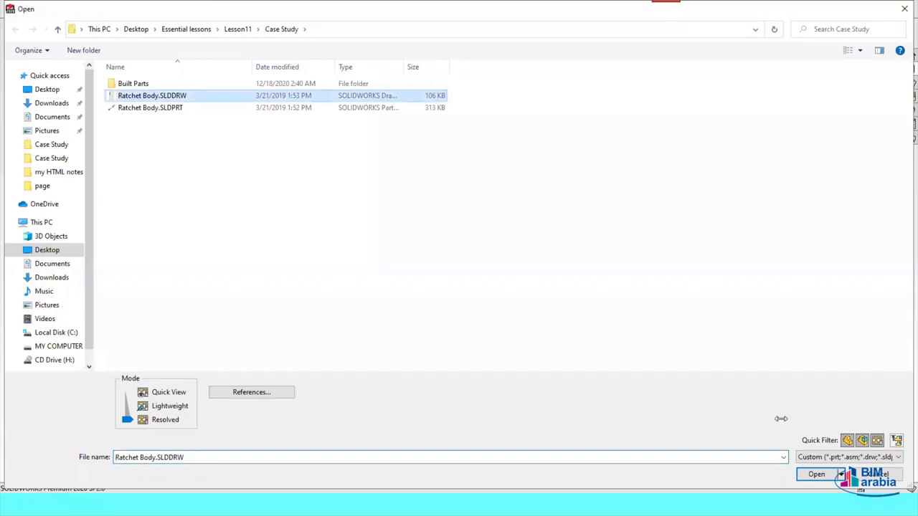
left_click(817, 474)
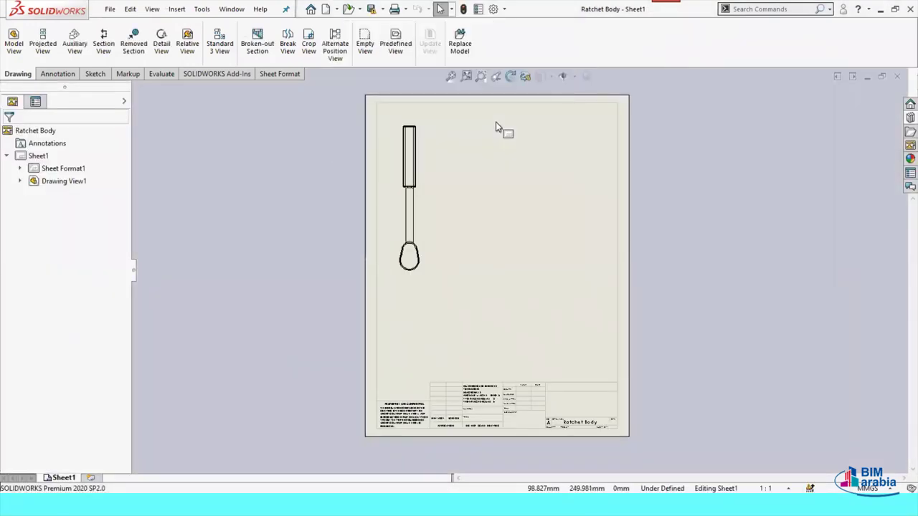
scroll(511, 282, "down", 1)
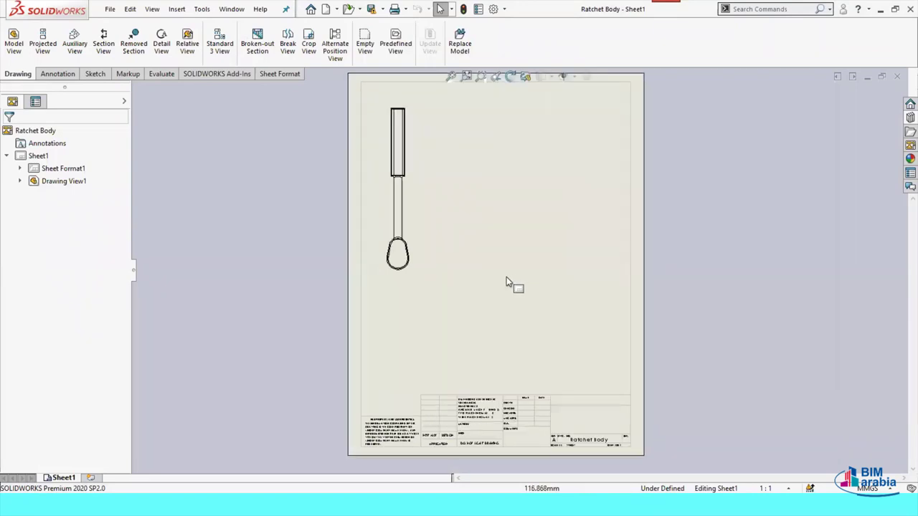
scroll(505, 279, "up", 2)
scroll(585, 293, "down", 3)
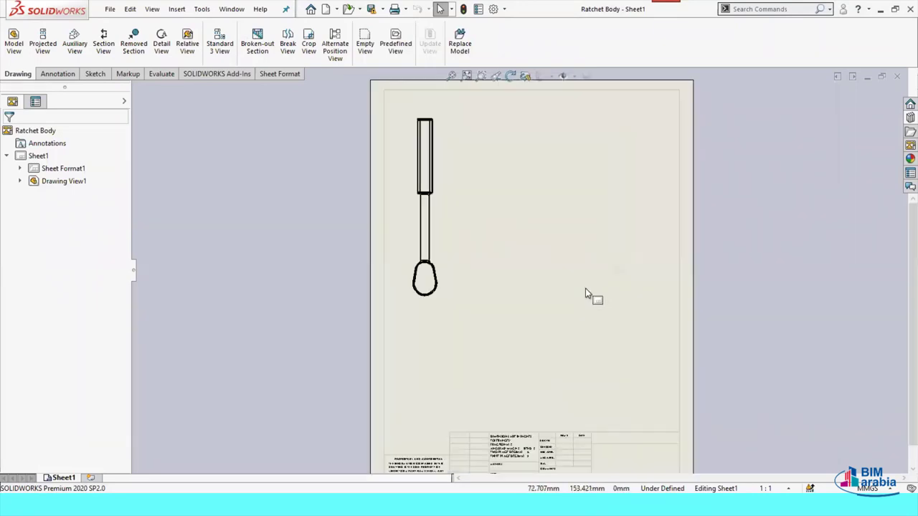
scroll(586, 290, "up", 2)
scroll(570, 308, "down", 1)
scroll(560, 308, "down", 2)
scroll(560, 308, "up", 4)
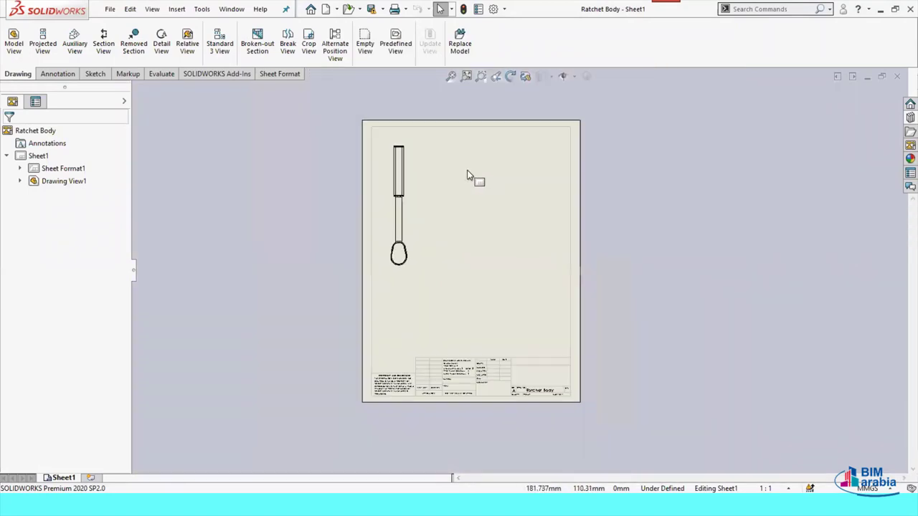
scroll(462, 177, "down", 1)
scroll(456, 197, "down", 1)
scroll(451, 226, "down", 1)
scroll(448, 238, "up", 1)
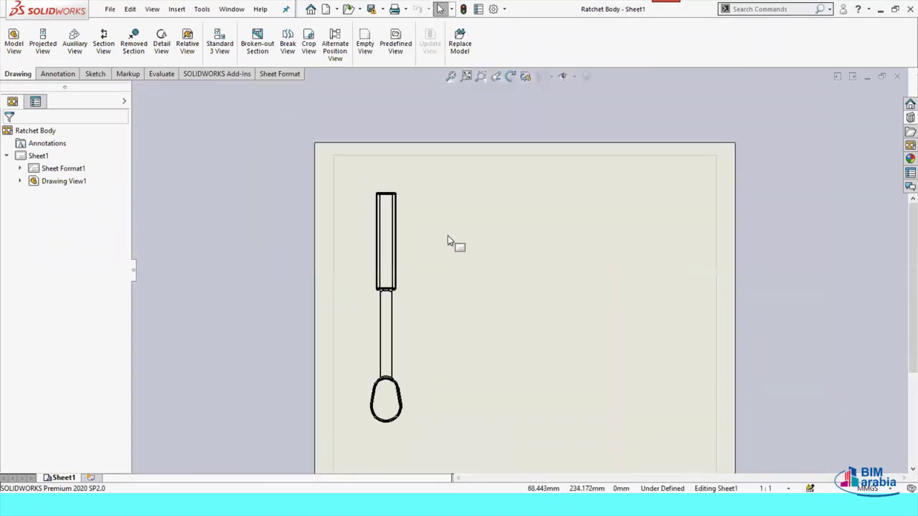
scroll(448, 239, "down", 1)
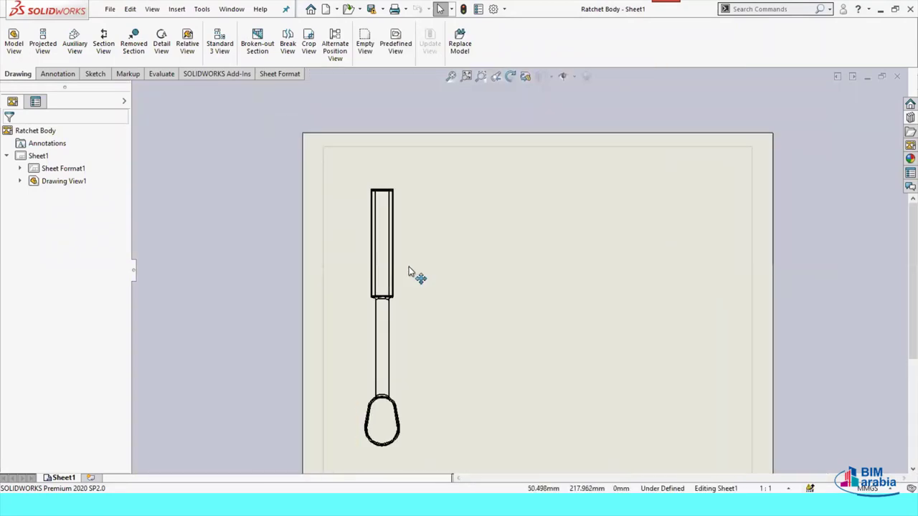
scroll(474, 247, "down", 1)
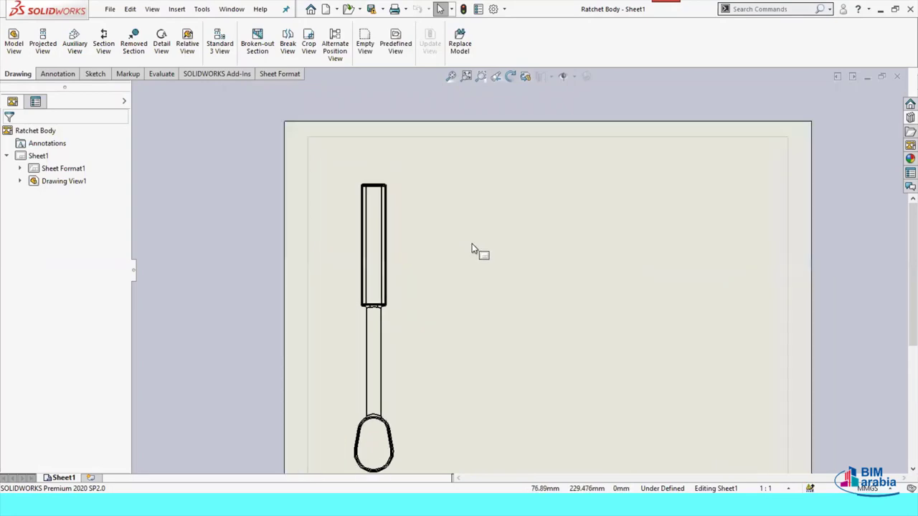
scroll(474, 247, "down", 2)
scroll(472, 249, "up", 4)
scroll(477, 251, "up", 4)
scroll(591, 383, "down", 2)
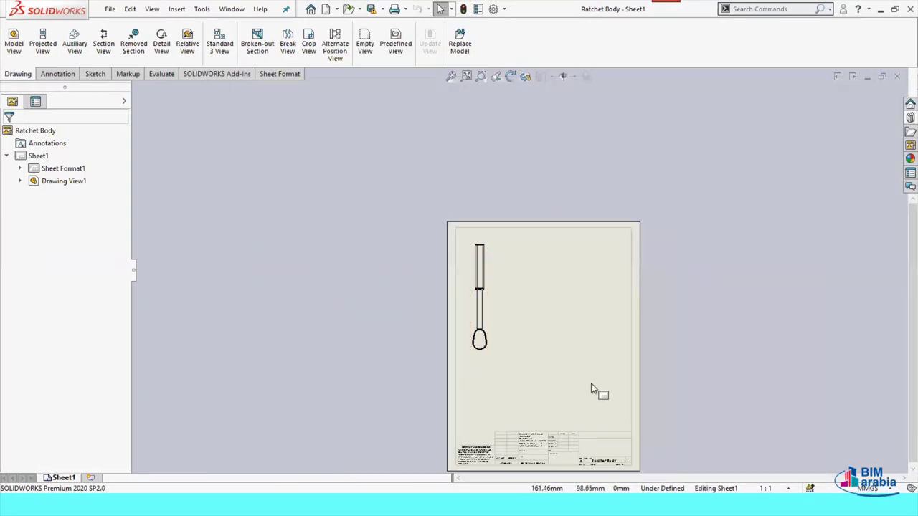
scroll(591, 383, "down", 1)
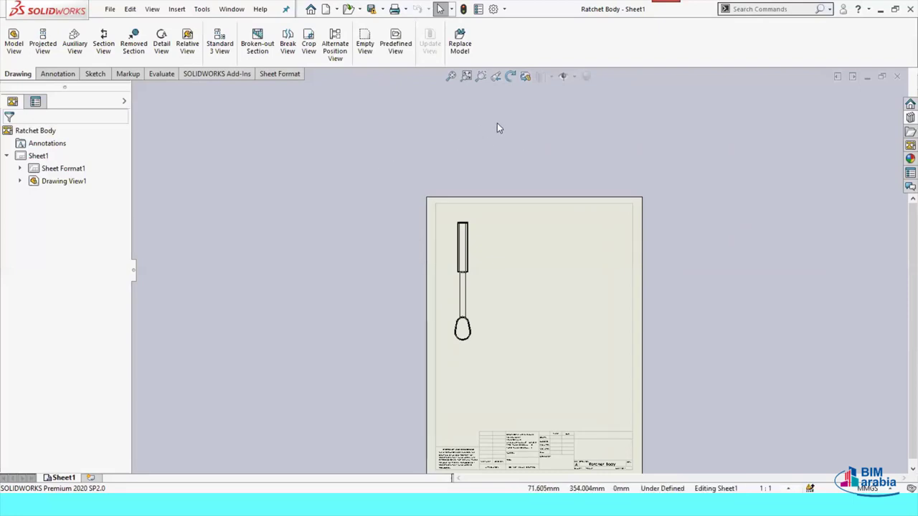
left_click(311, 10)
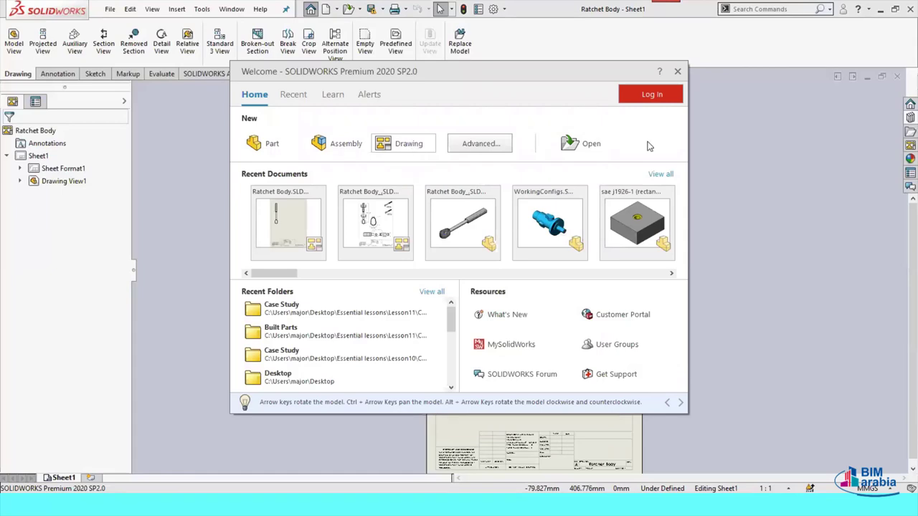
left_click(677, 71)
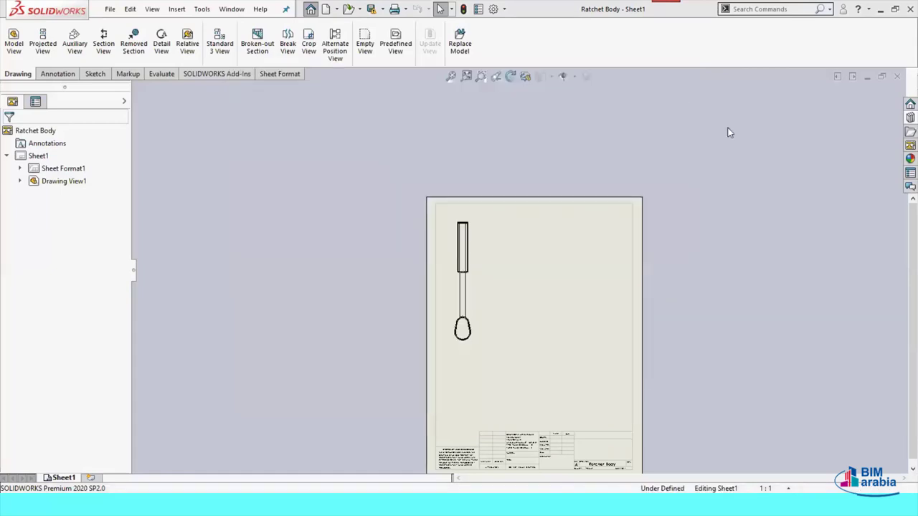
scroll(558, 319, "up", 1)
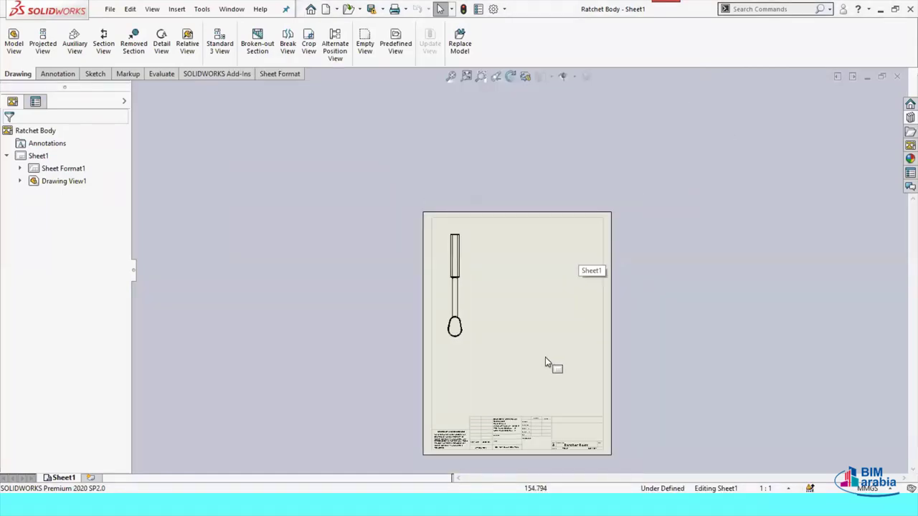
scroll(546, 357, "down", 1)
scroll(538, 352, "down", 1)
scroll(541, 350, "down", 2)
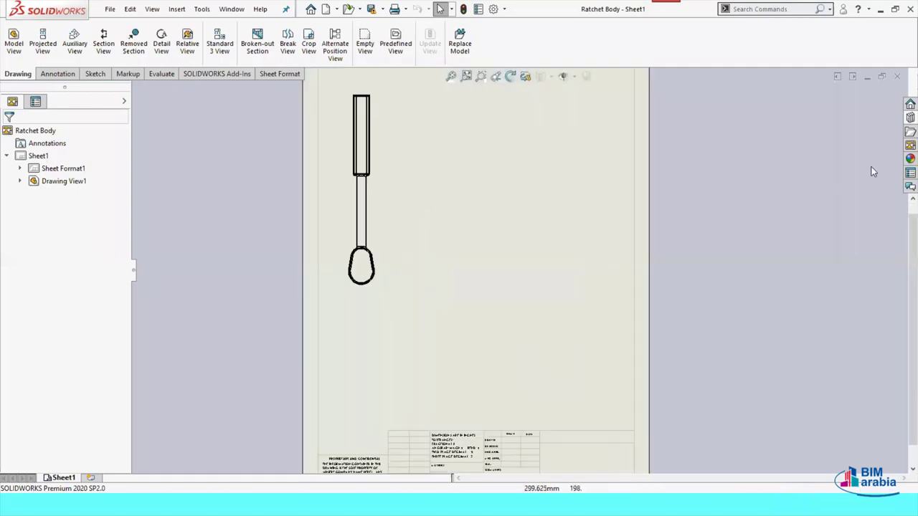
left_click(908, 145)
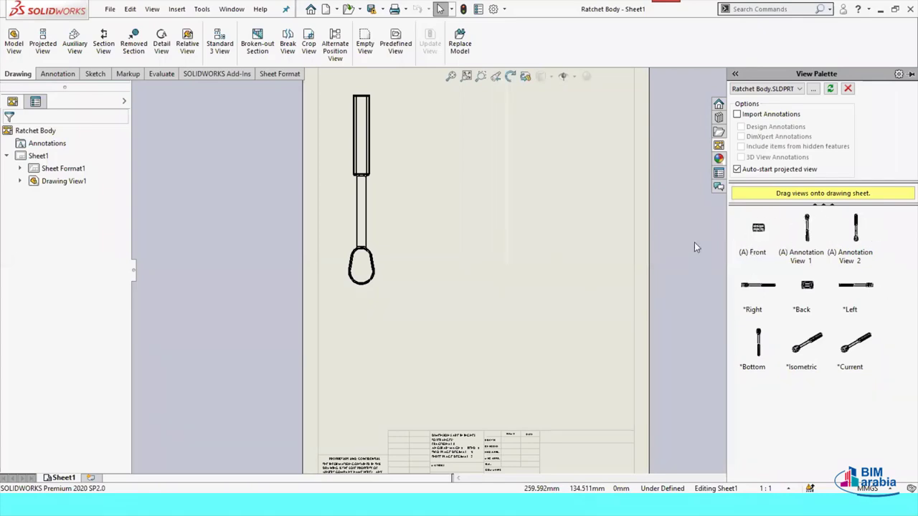
left_click_drag(695, 247, 621, 268)
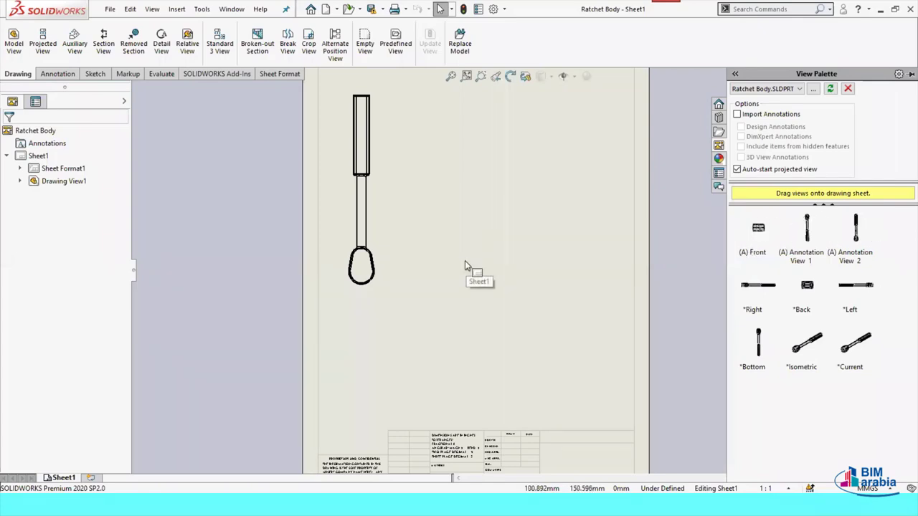
left_click_drag(465, 265, 711, 242)
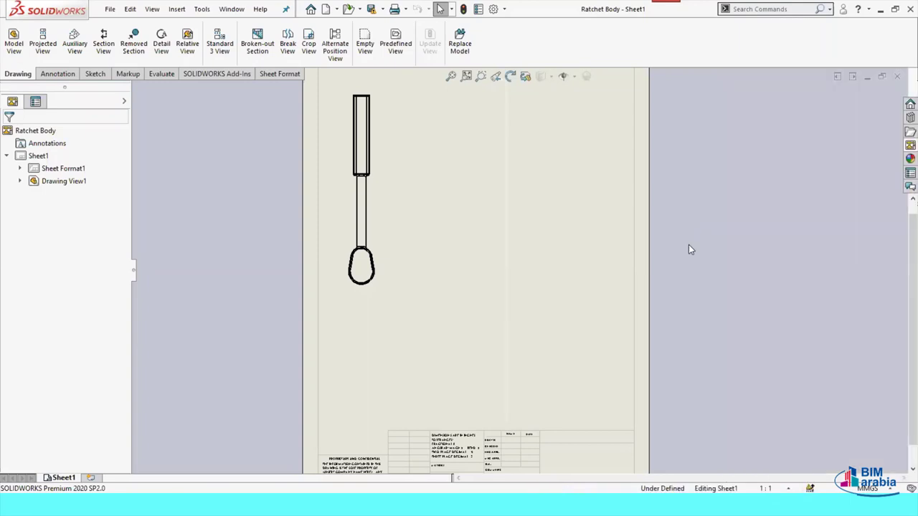
scroll(419, 302, "up", 2)
scroll(445, 269, "down", 2)
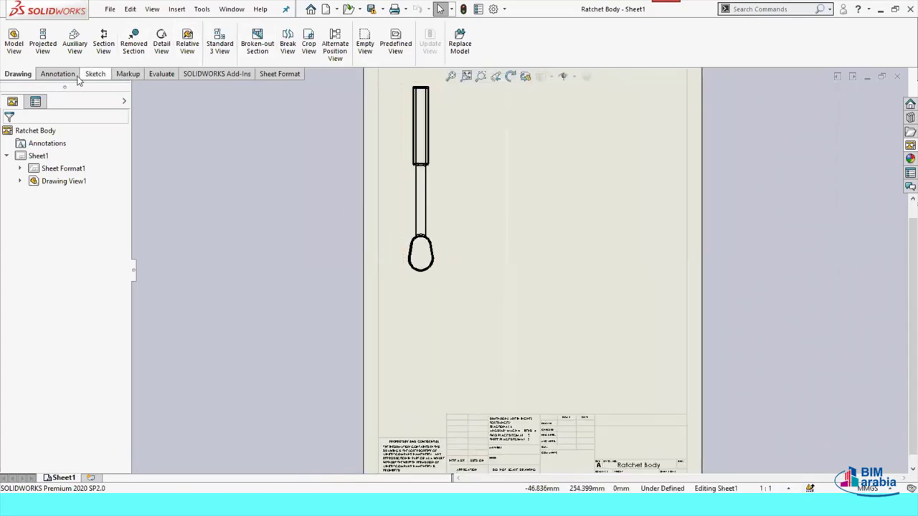
left_click(12, 44)
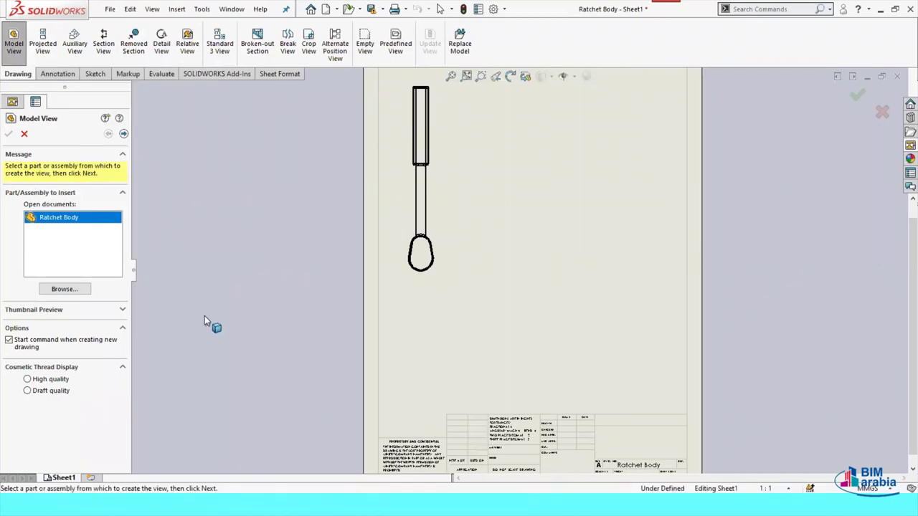
left_click(123, 135)
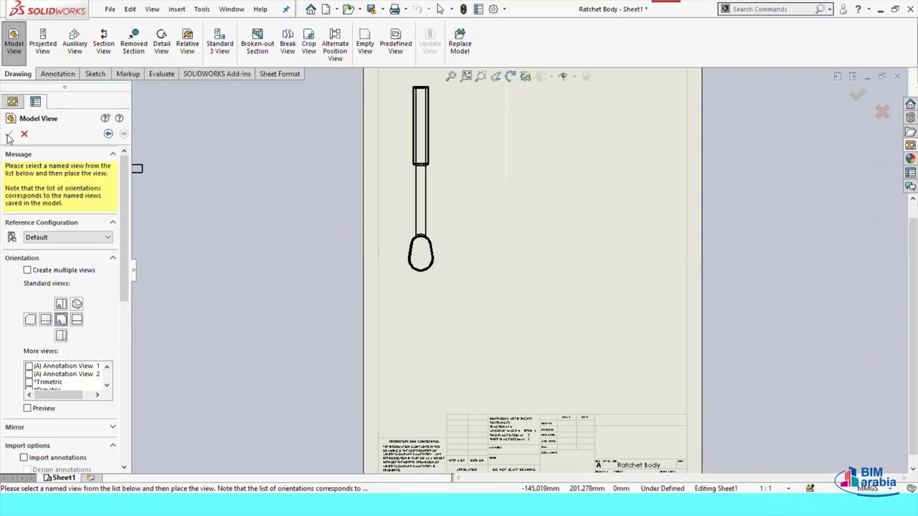
left_click(25, 134)
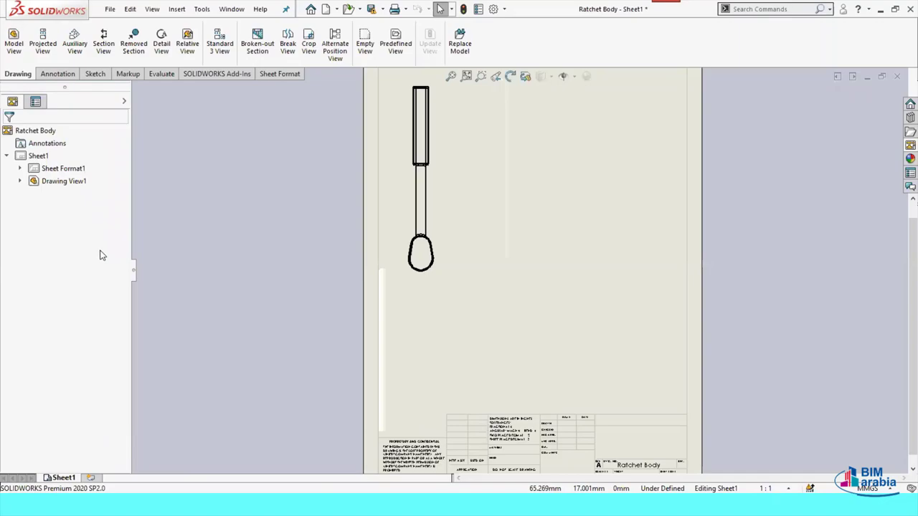
Advance the PowerPoint lesson to the step-by-step instructions slide, then return to the Ratchet Body drawing
key("super+Tab")
left_click(255, 272)
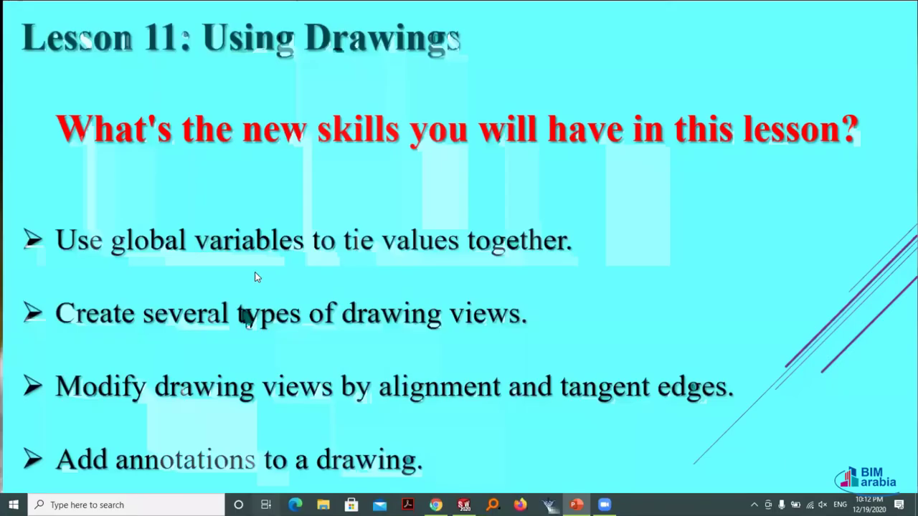
left_click(521, 12)
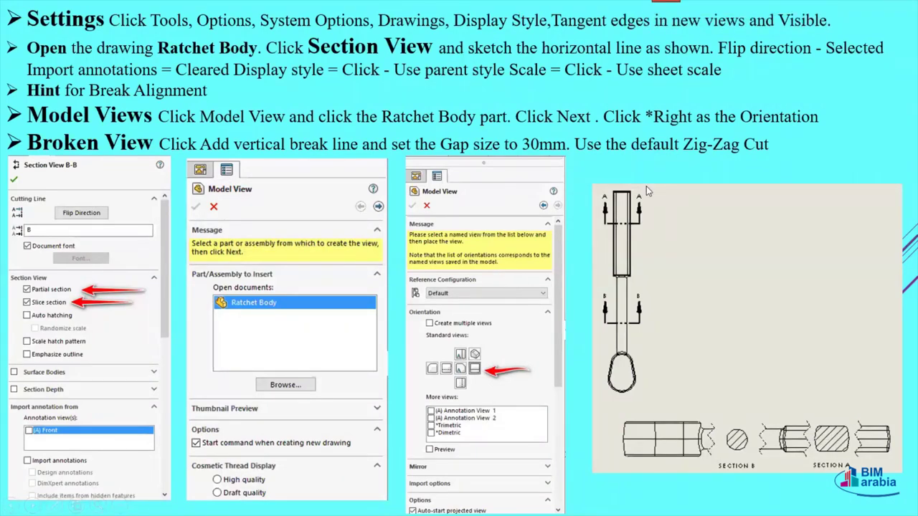
key("super+Tab")
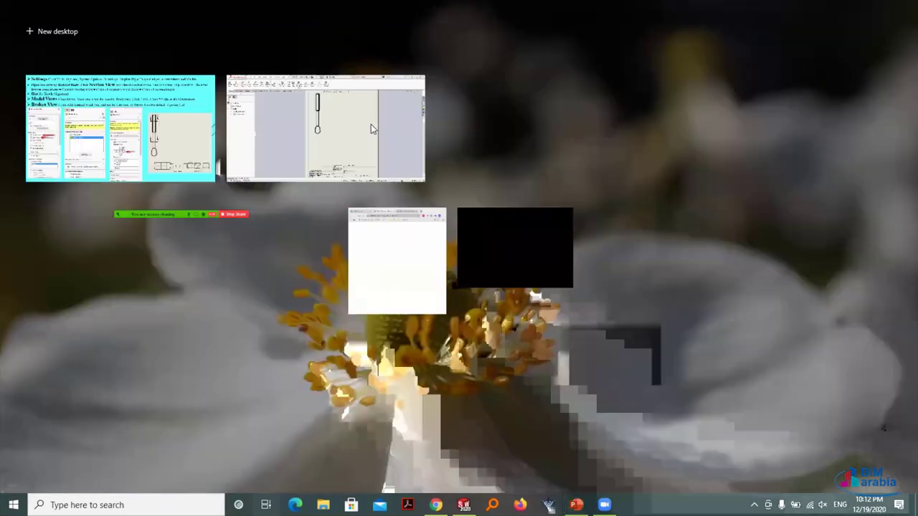
left_click(421, 84)
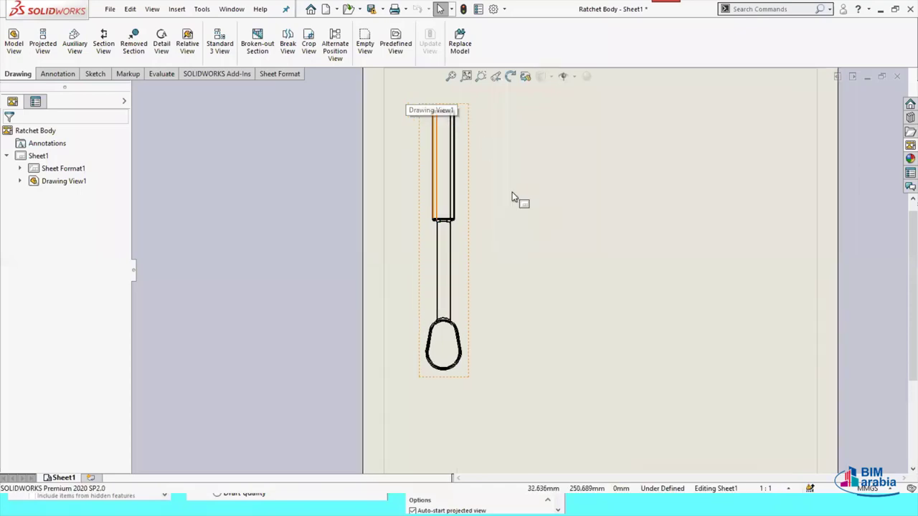
Draw a horizontal section cutting line C-C across the ratchet handle's shank
scroll(543, 290, "down", 2)
scroll(547, 290, "down", 2)
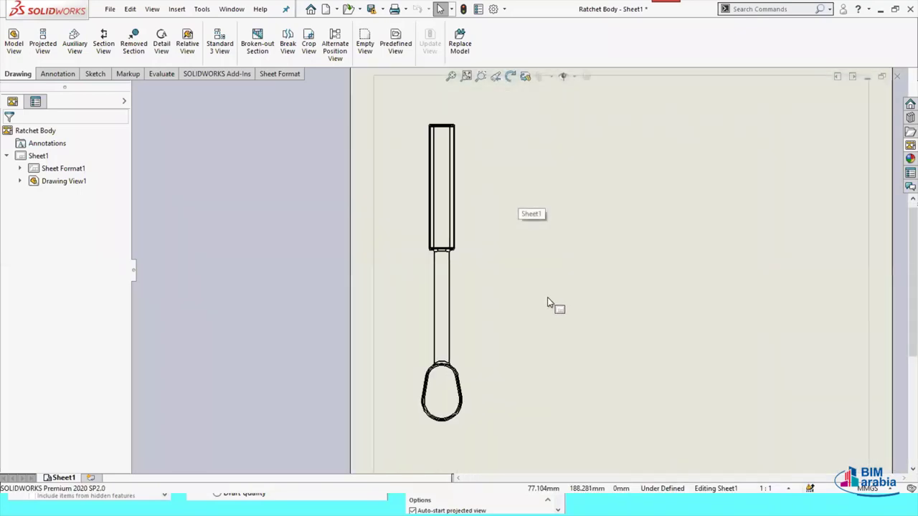
scroll(547, 302, "up", 1)
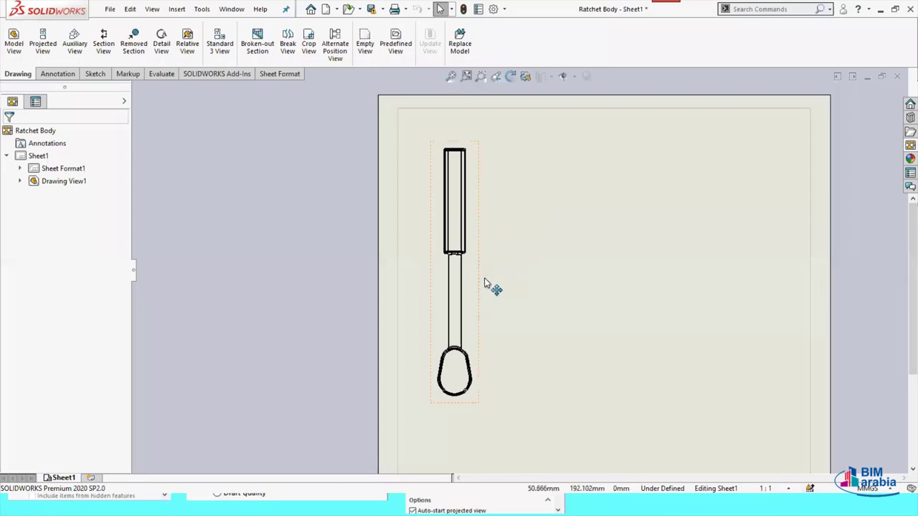
scroll(485, 281, "down", 1)
scroll(516, 282, "up", 1)
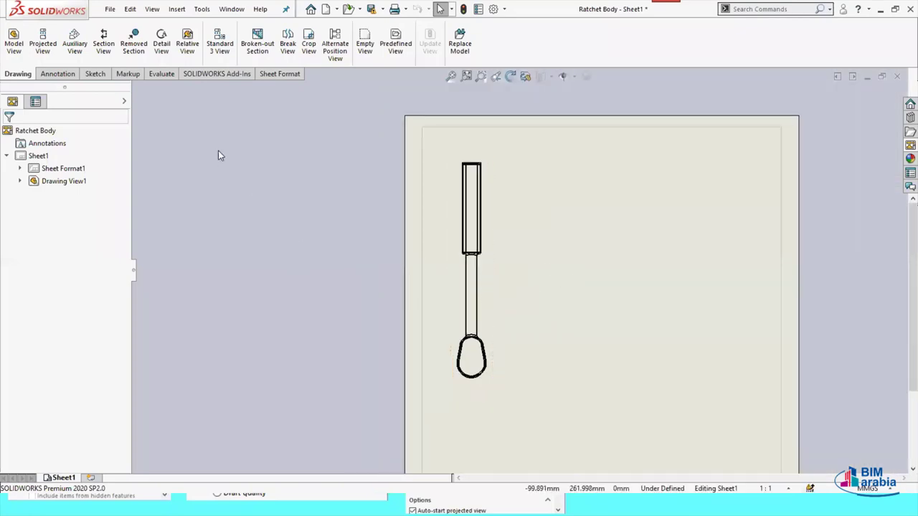
scroll(473, 304, "down", 1)
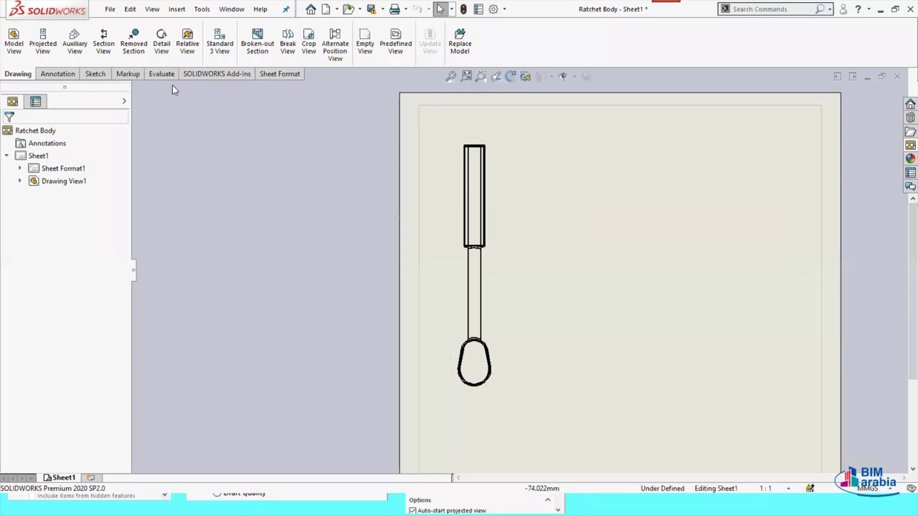
left_click(103, 42)
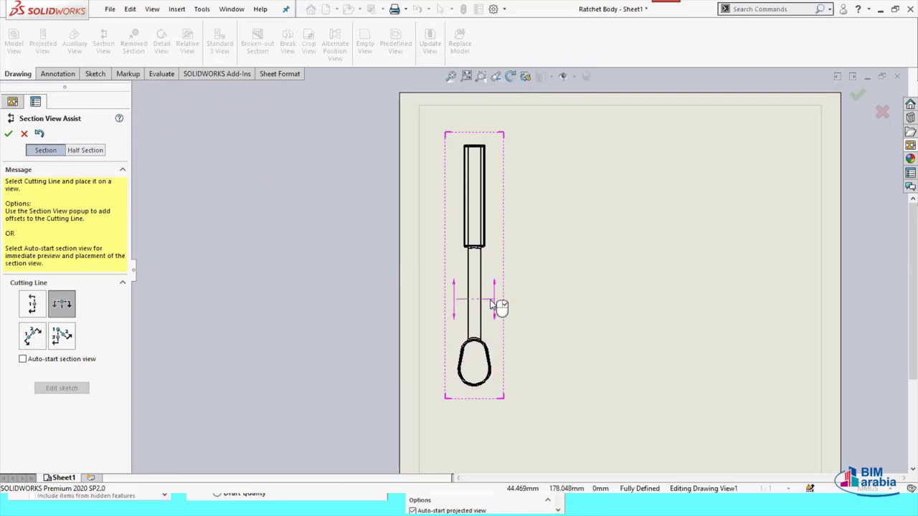
left_click(492, 301)
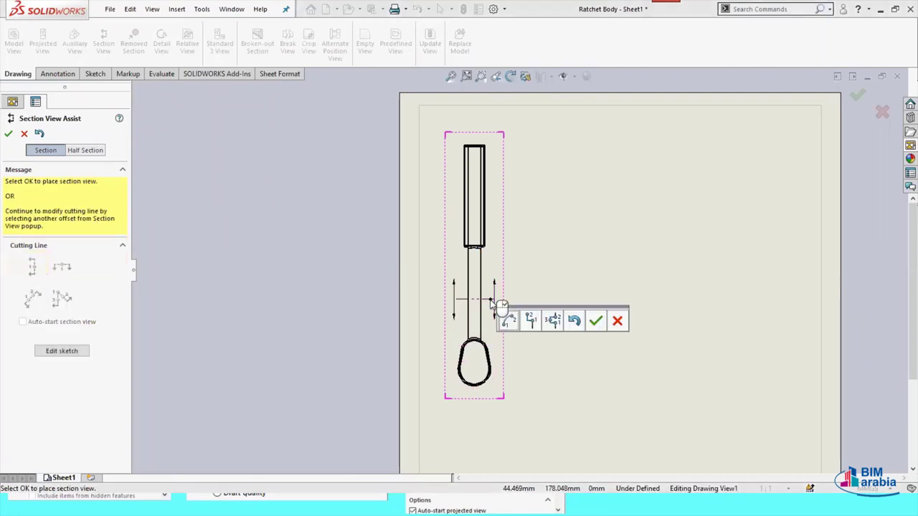
right_click(499, 264)
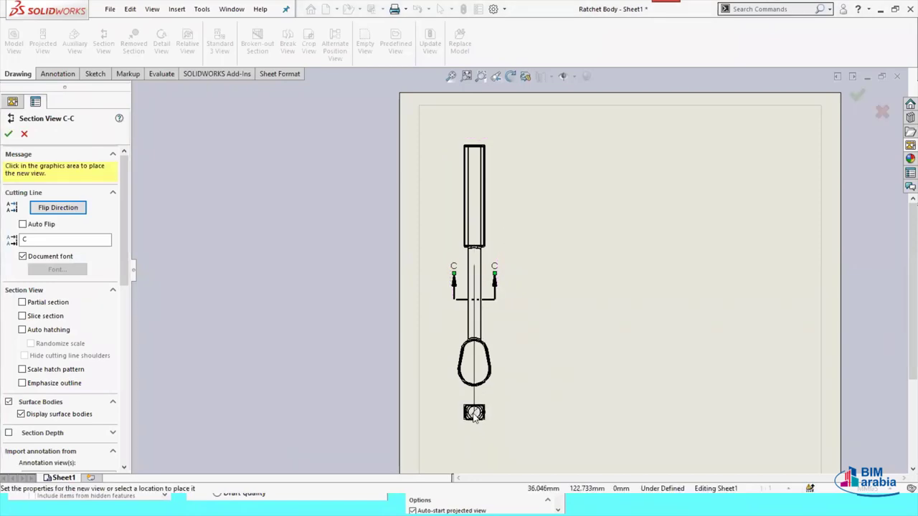
Place section C-C below the part, with Import annotations and (A) Front unchecked
left_click(473, 416)
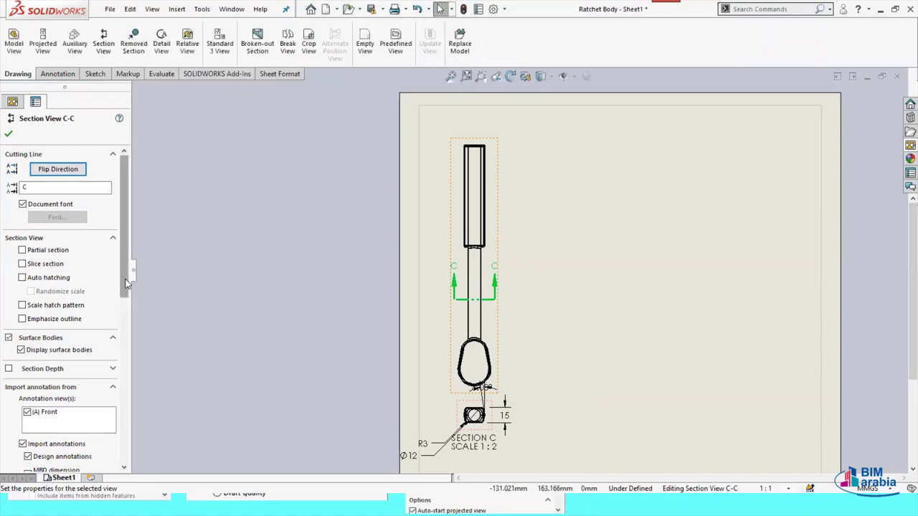
left_click_drag(126, 283, 125, 298)
scroll(125, 302, "down", 1)
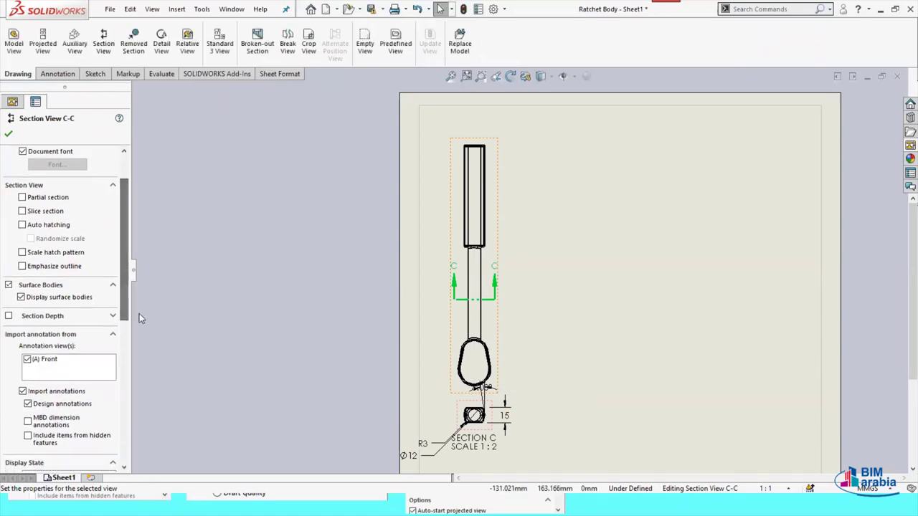
scroll(558, 357, "up", 1)
scroll(558, 352, "up", 1)
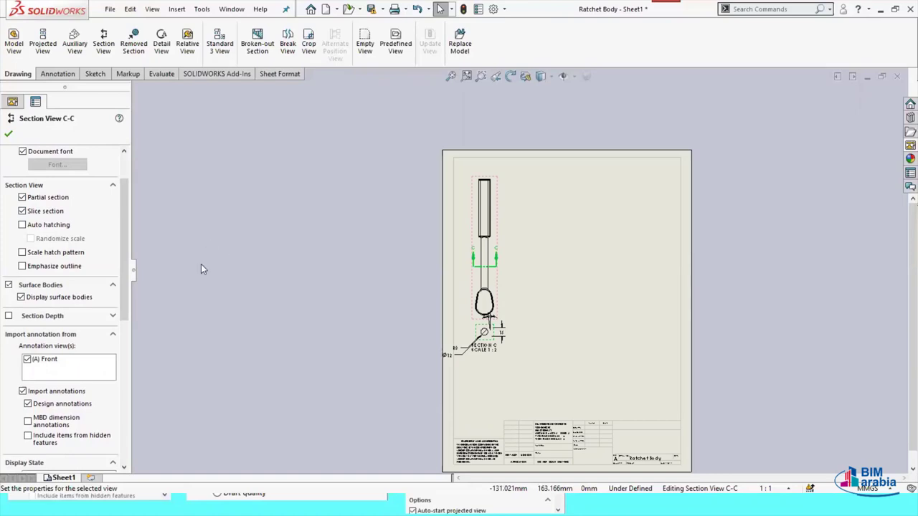
scroll(125, 266, "down", 3)
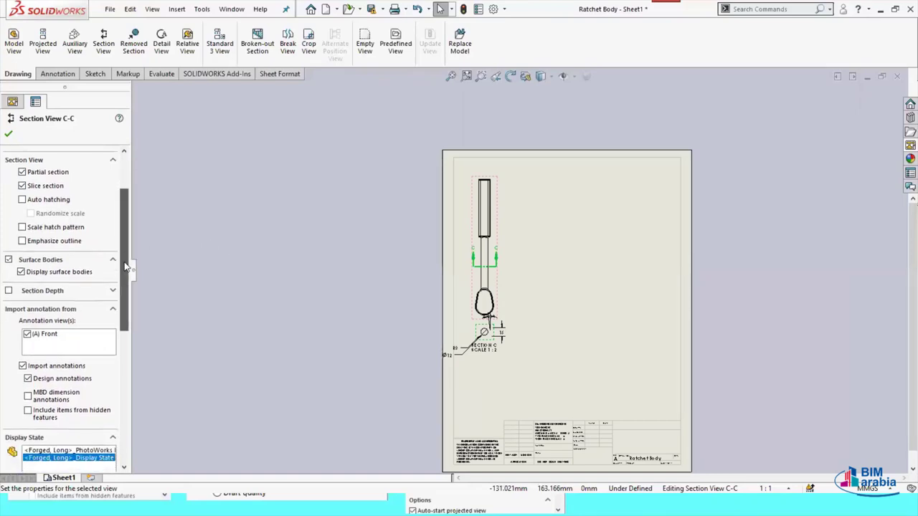
scroll(125, 277, "down", 3)
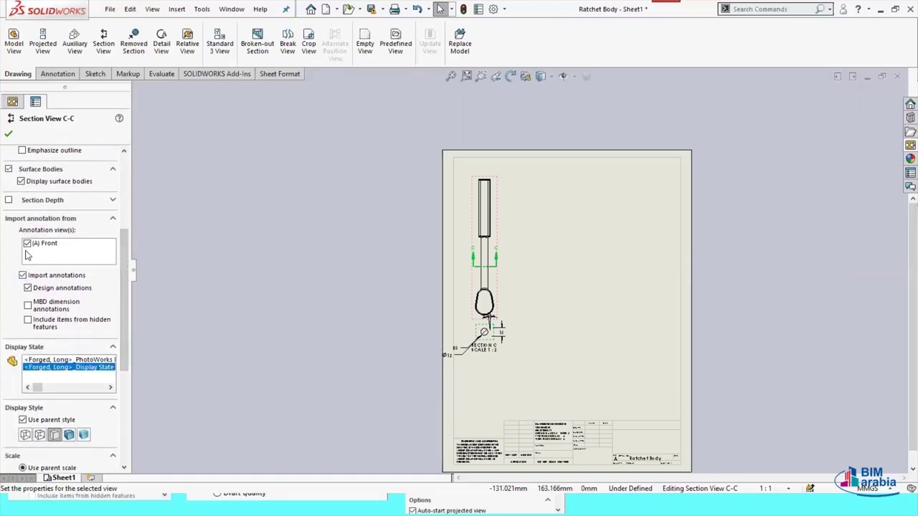
scroll(465, 330, "down", 4)
scroll(474, 286, "down", 1)
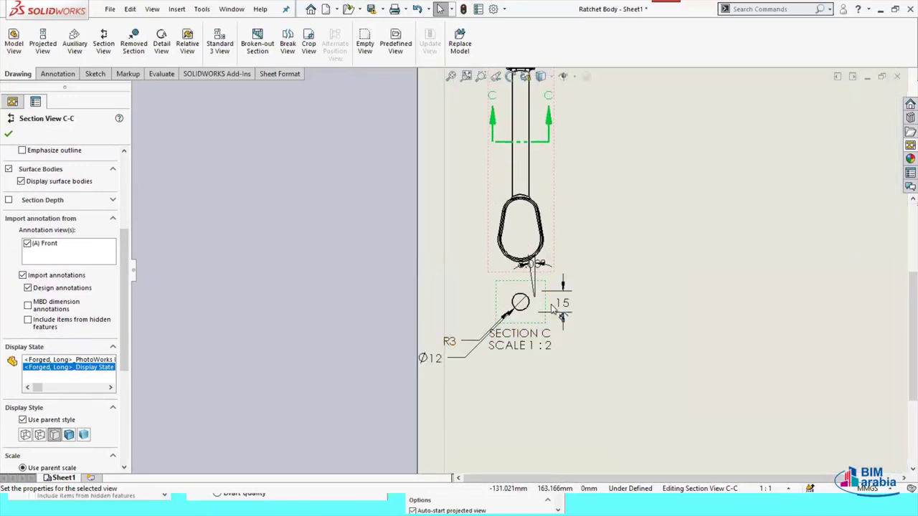
left_click(23, 275)
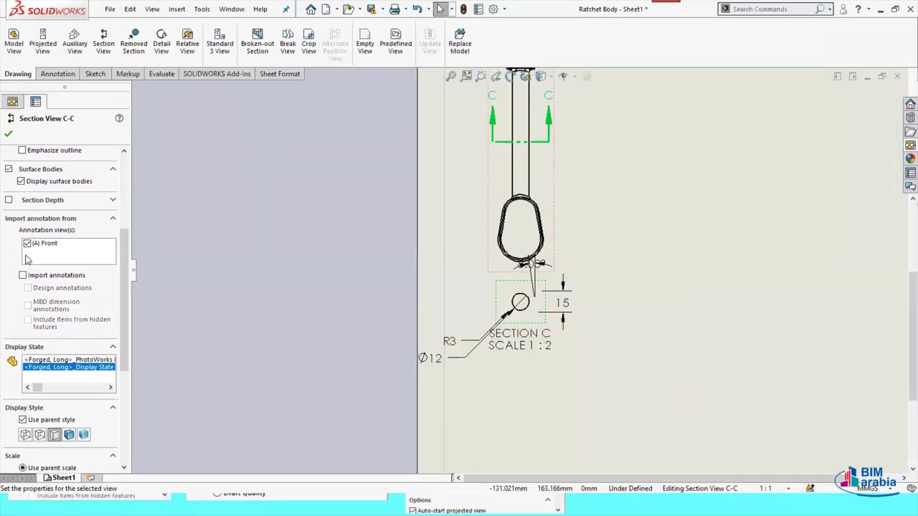
left_click(27, 244)
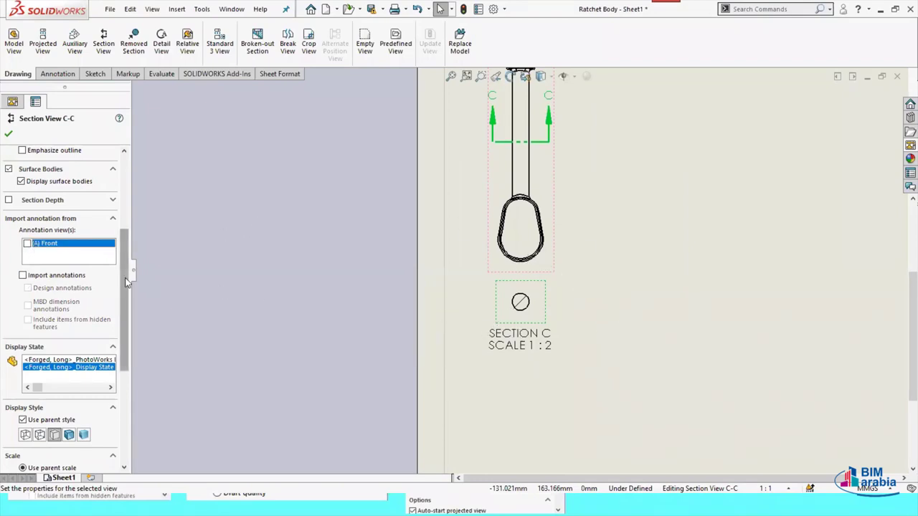
Set Section C to use the sheet scale, move it slightly lower, and finish
left_click_drag(125, 282, 130, 309)
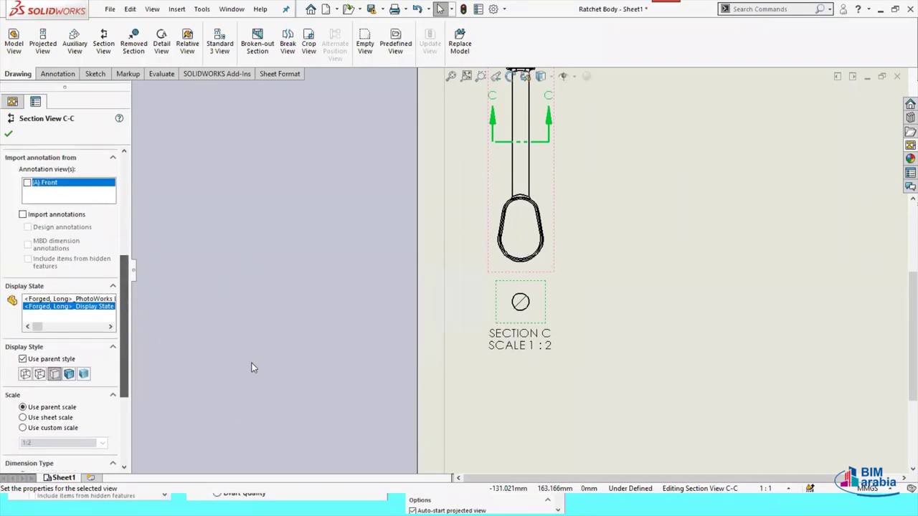
scroll(114, 351, "down", 3)
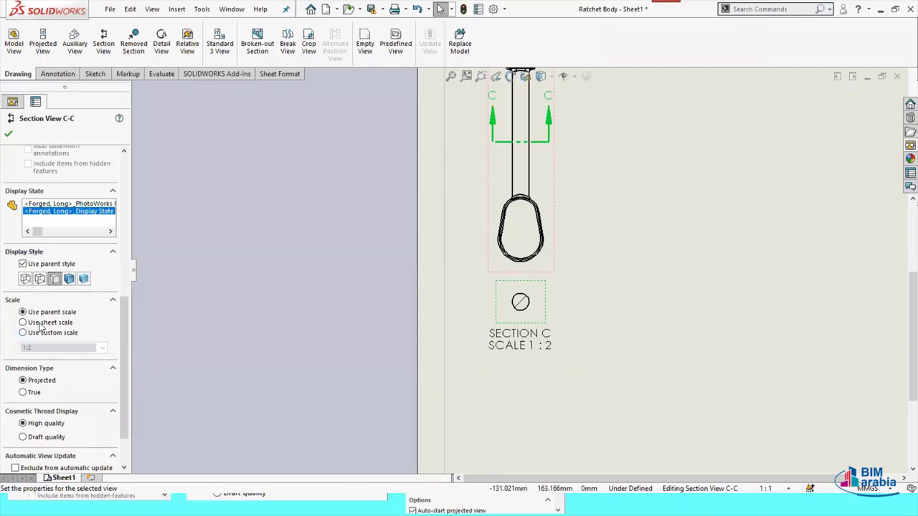
left_click(41, 324)
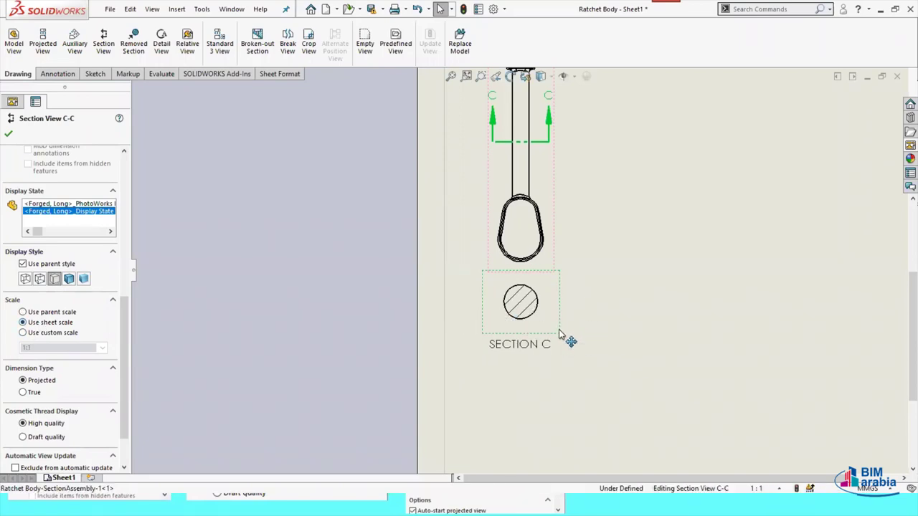
left_click_drag(562, 327, 563, 351)
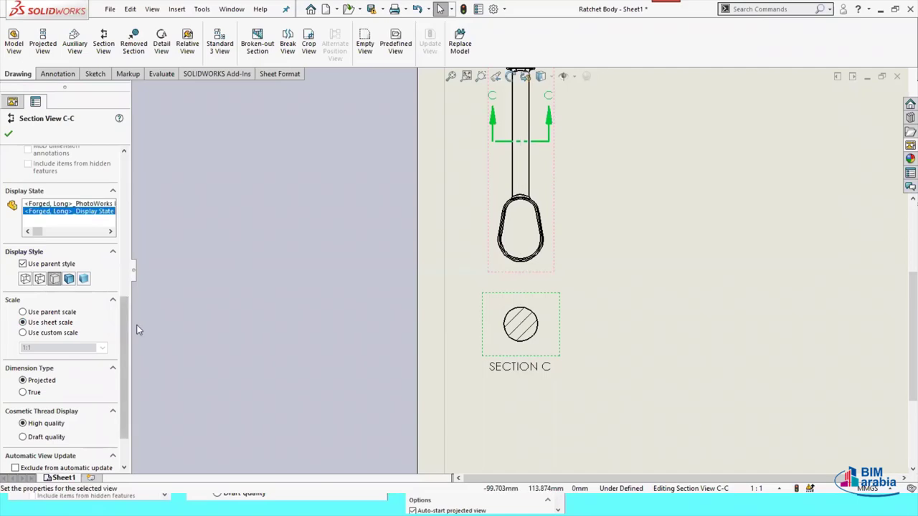
scroll(122, 332, "down", 1)
scroll(122, 332, "up", 2)
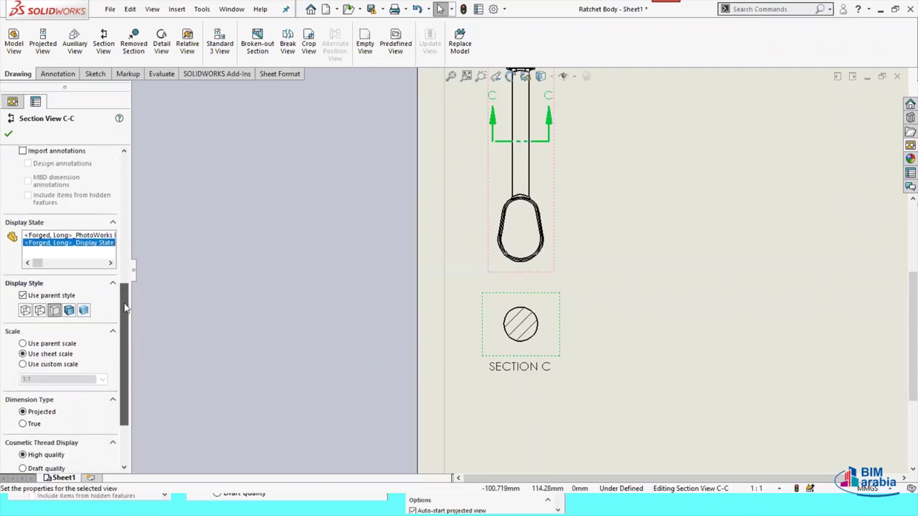
scroll(125, 335, "down", 2)
left_click_drag(124, 335, 130, 358)
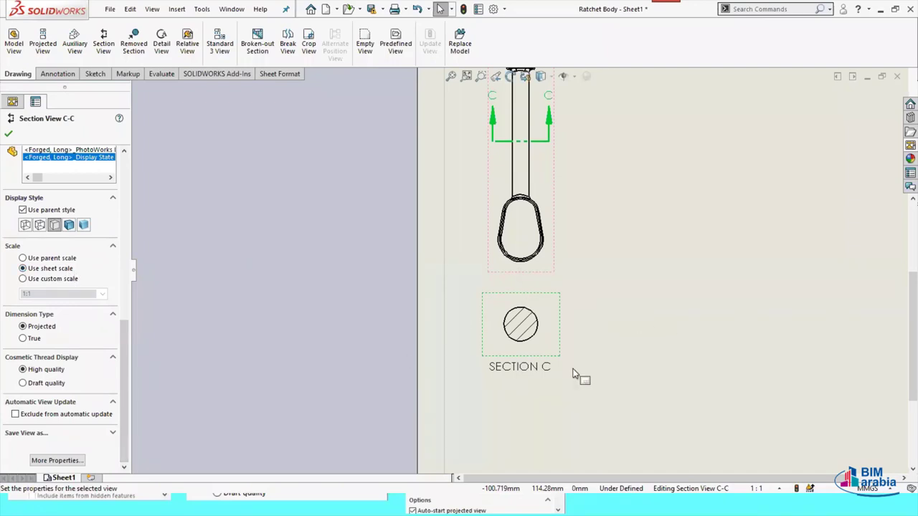
scroll(523, 358, "up", 2)
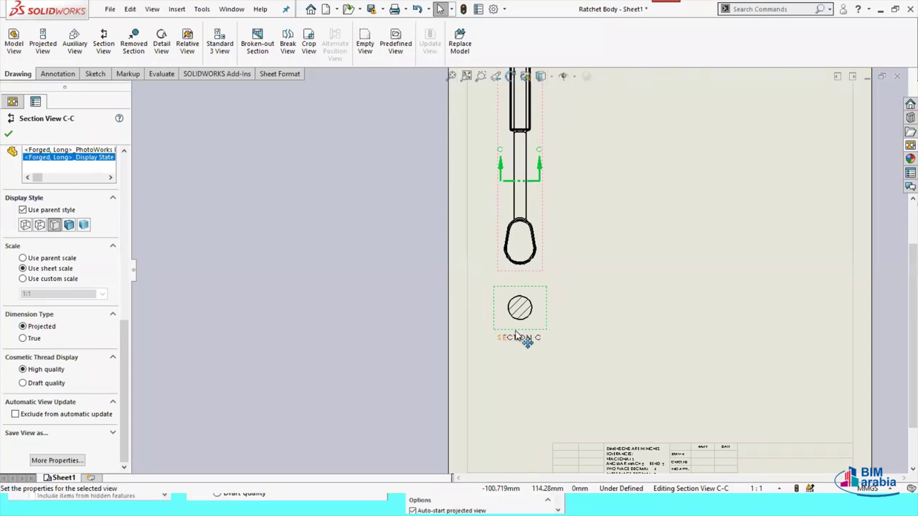
key("Return")
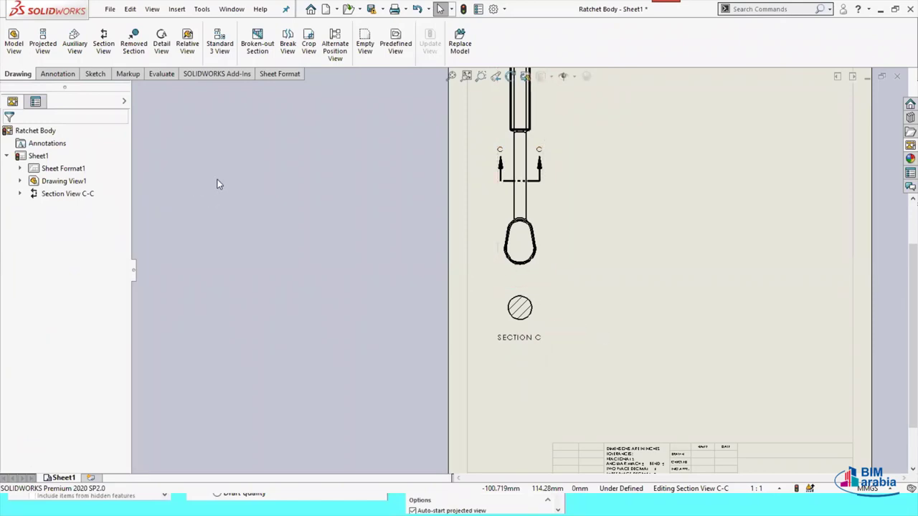
Fit the sheet and draw horizontal cutting line D-D across the ratchet body's upper end
key("f")
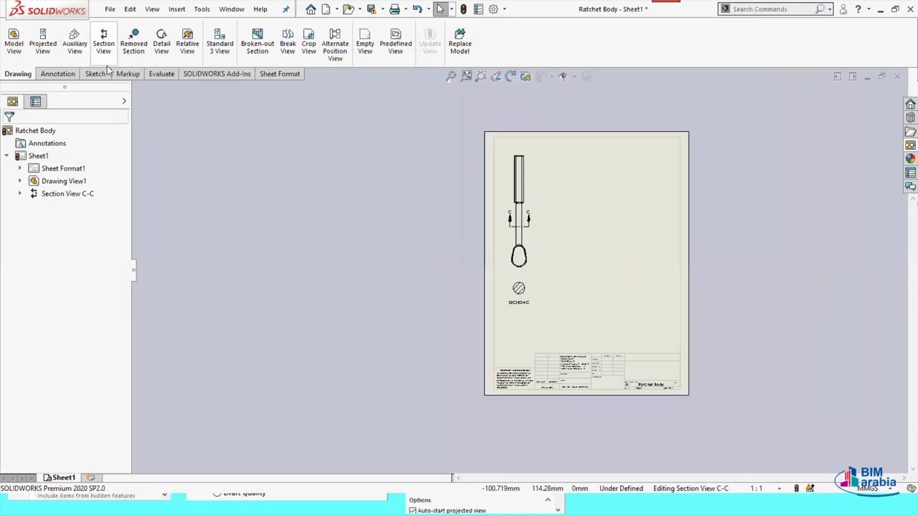
left_click(103, 43)
scroll(520, 186, "down", 2)
scroll(527, 208, "down", 2)
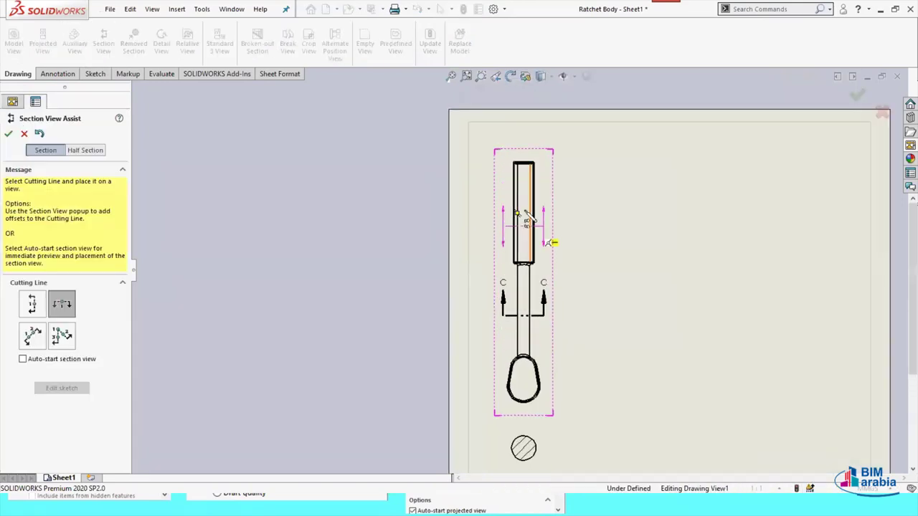
left_click(528, 210)
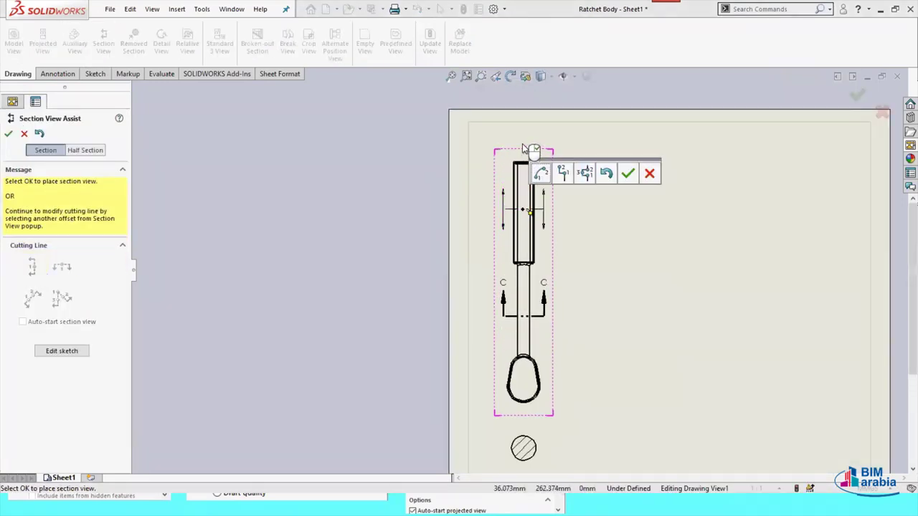
key("Return")
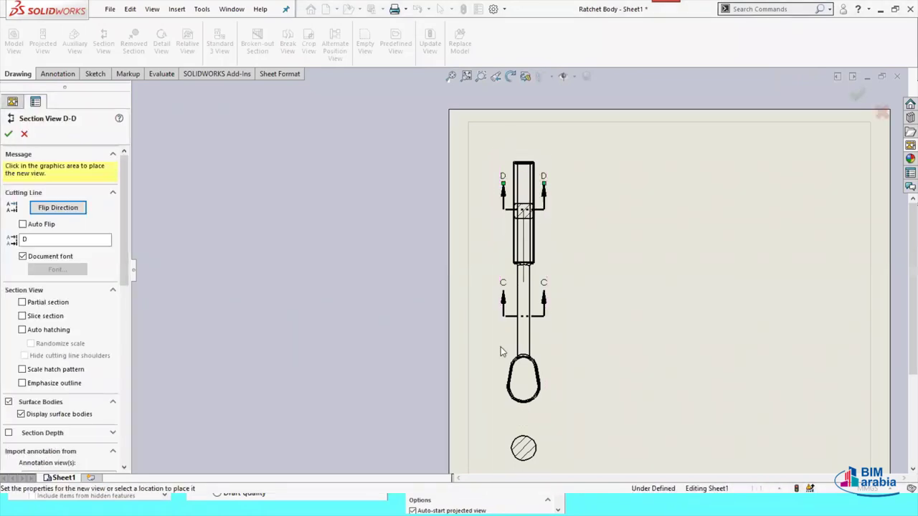
Place Section D below Section C, without (A) Front annotations, at sheet scale
scroll(520, 402, "up", 2)
scroll(520, 401, "up", 2)
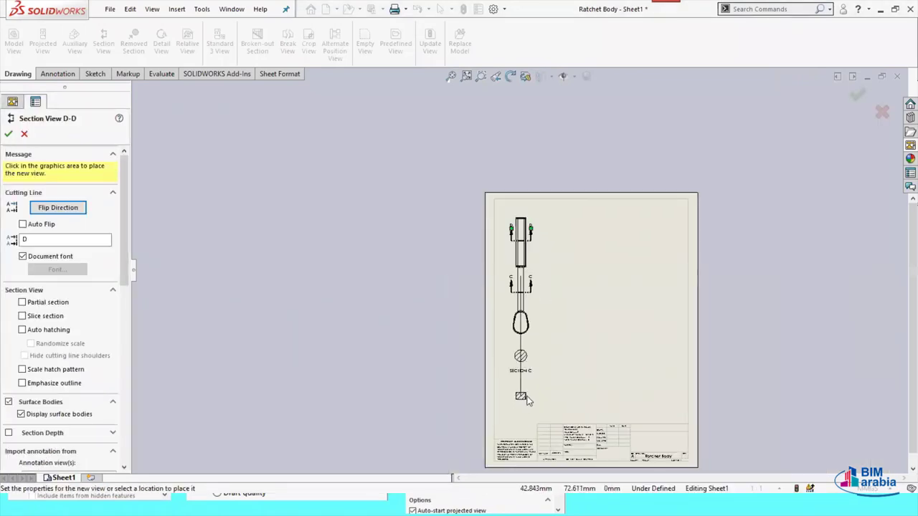
left_click(526, 398)
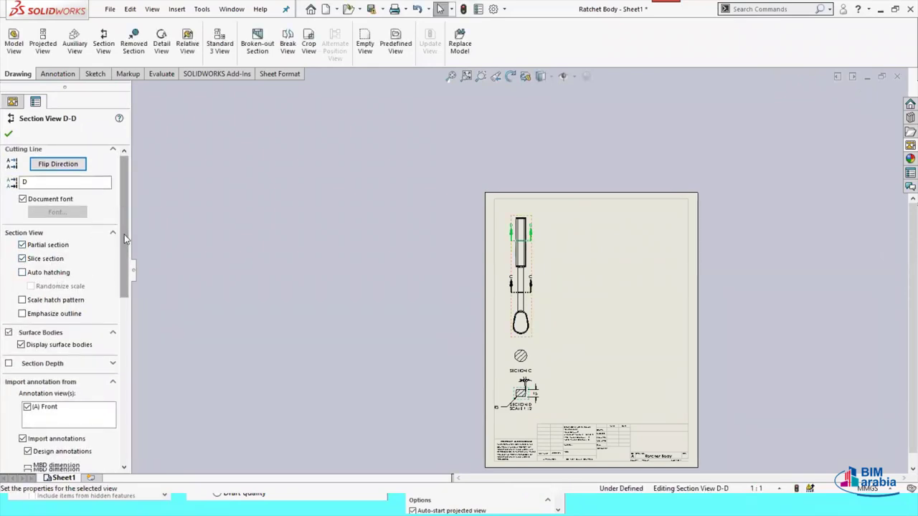
scroll(119, 216, "down", 5)
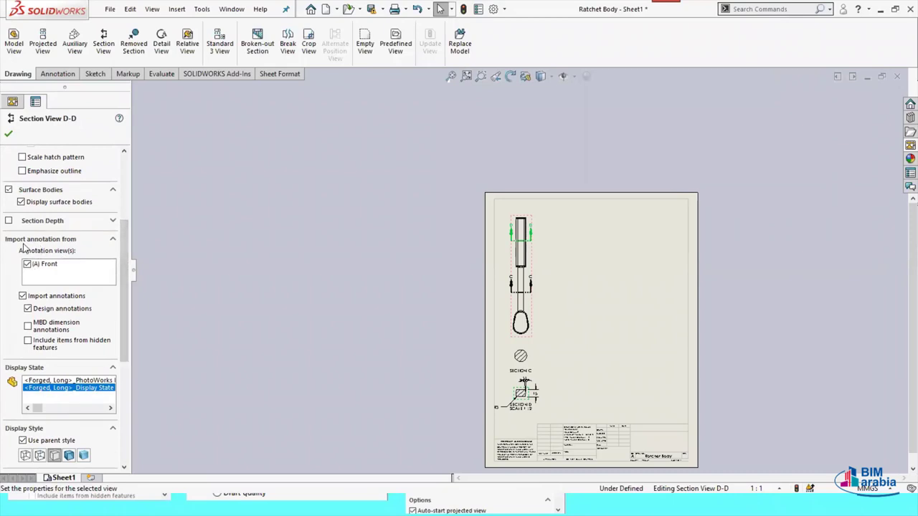
left_click(27, 265)
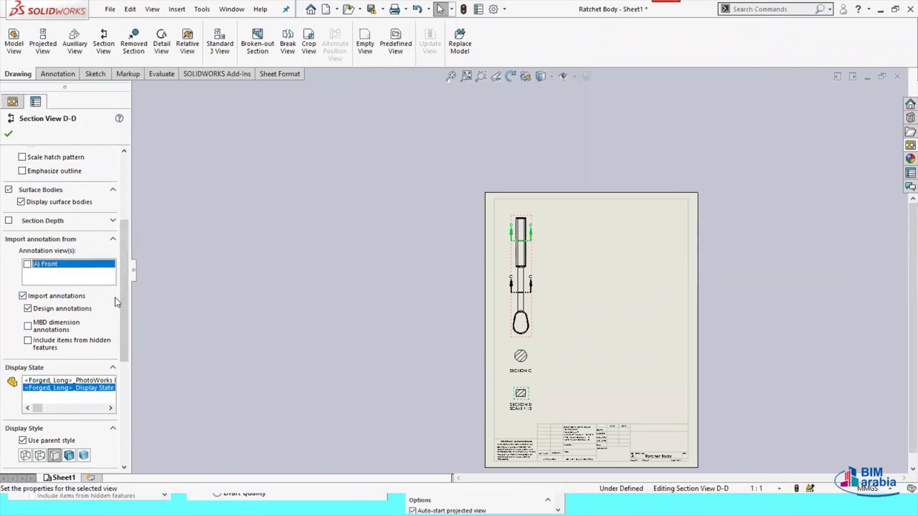
scroll(122, 315, "down", 3)
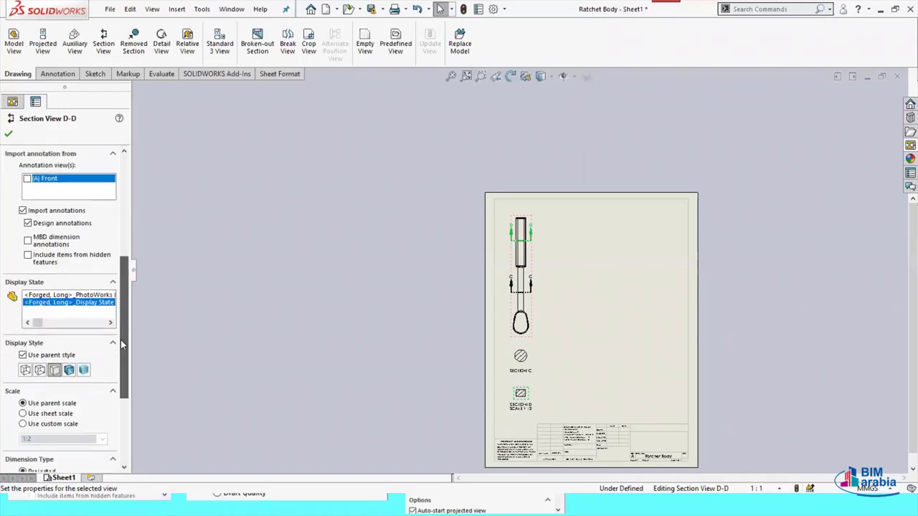
left_click(51, 413)
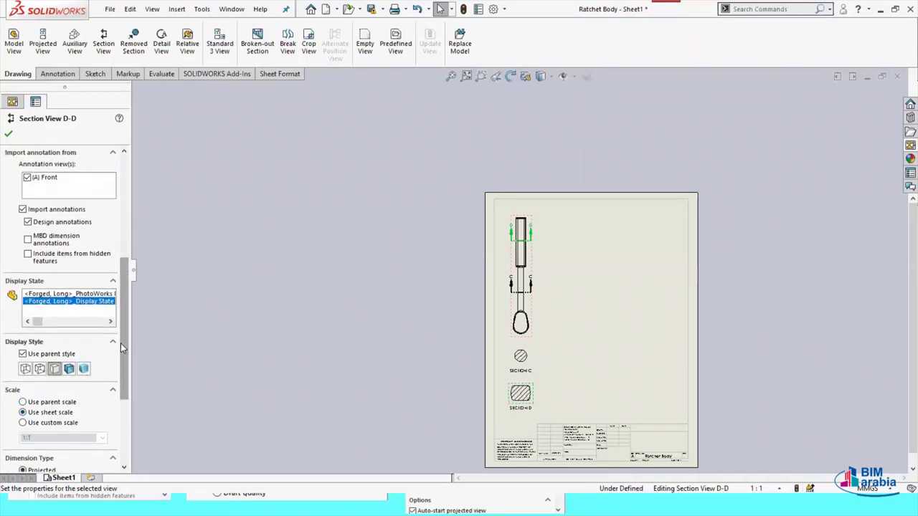
left_click_drag(120, 347, 120, 409)
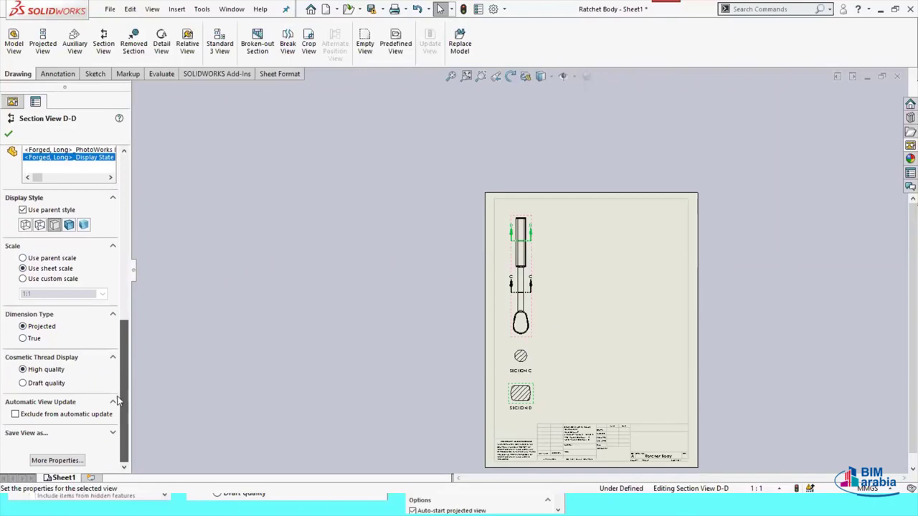
scroll(119, 402, "up", 5)
Break Section C's alignment and move it to the upper right of the sheet
left_click(9, 133)
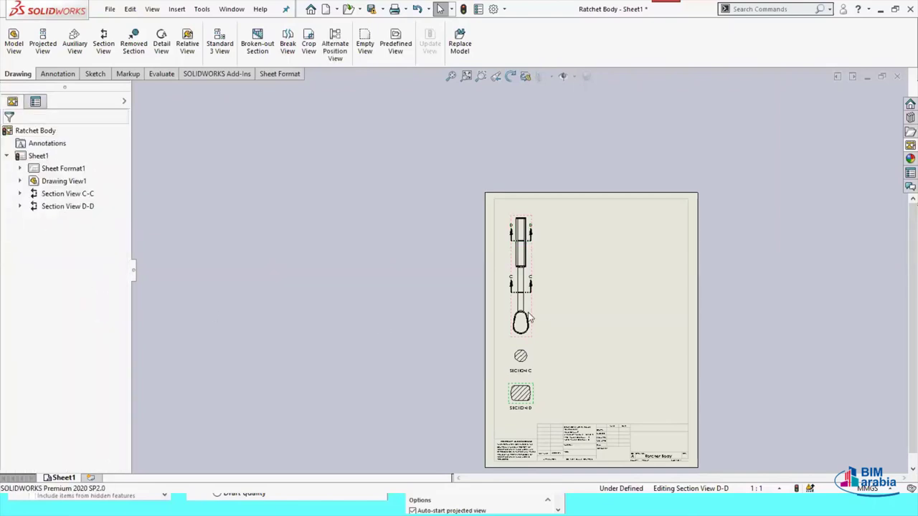
scroll(478, 378, "down", 1)
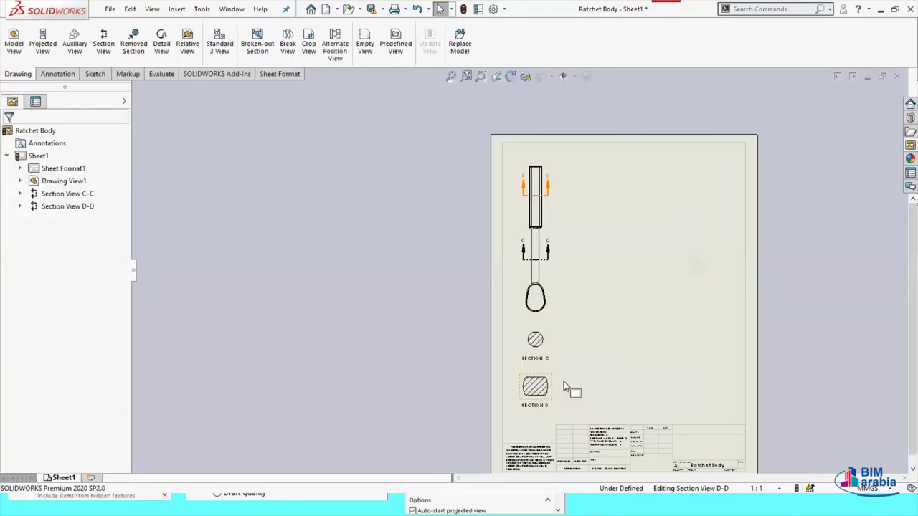
scroll(563, 389, "down", 1)
scroll(485, 286, "down", 1)
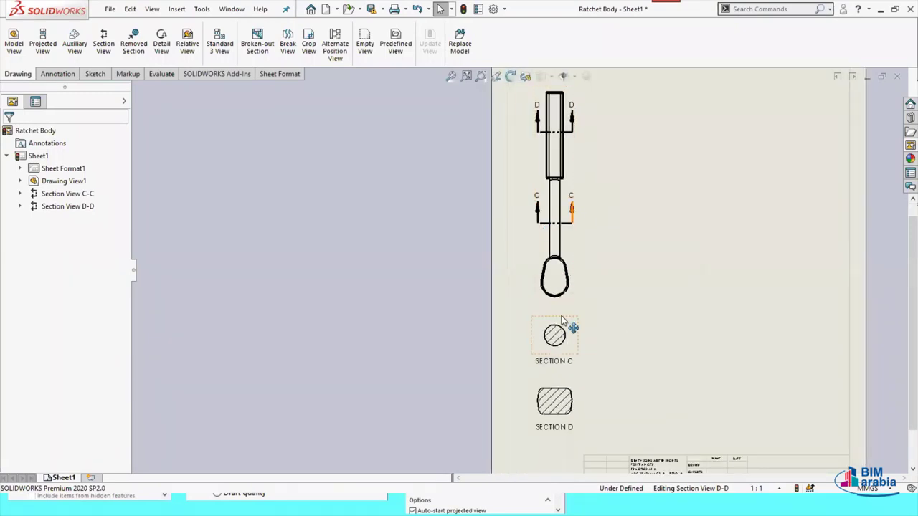
mouse_move(566, 301)
left_mouse_down()
mouse_move(571, 141)
mouse_move(551, 207)
mouse_move(547, 319)
left_mouse_up()
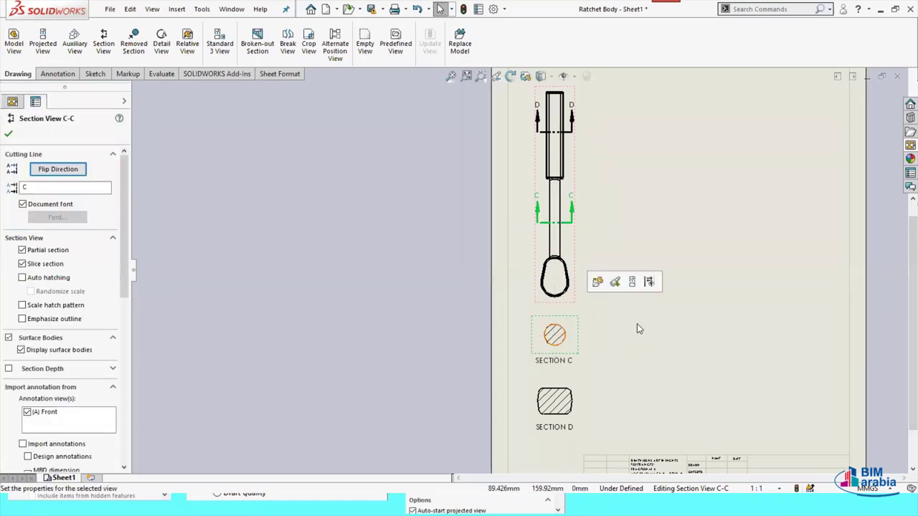
left_click(428, 265)
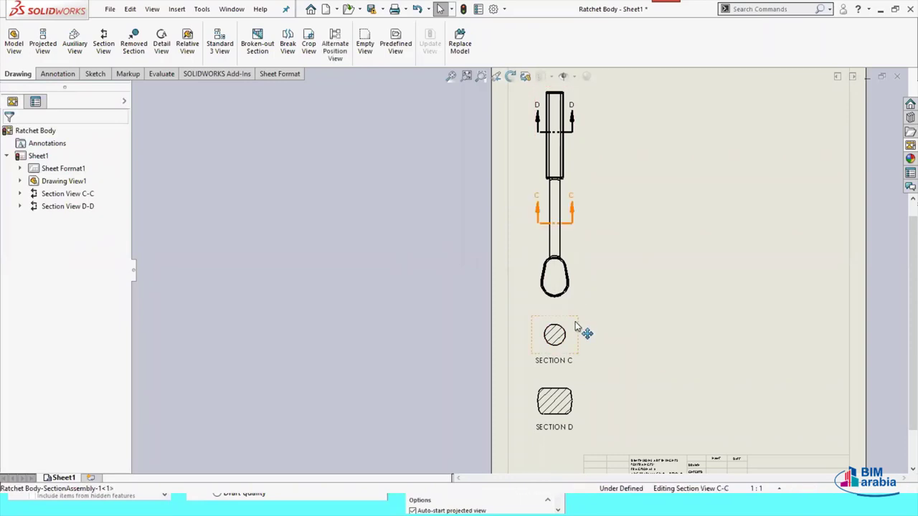
left_click(575, 326)
right_click(575, 326)
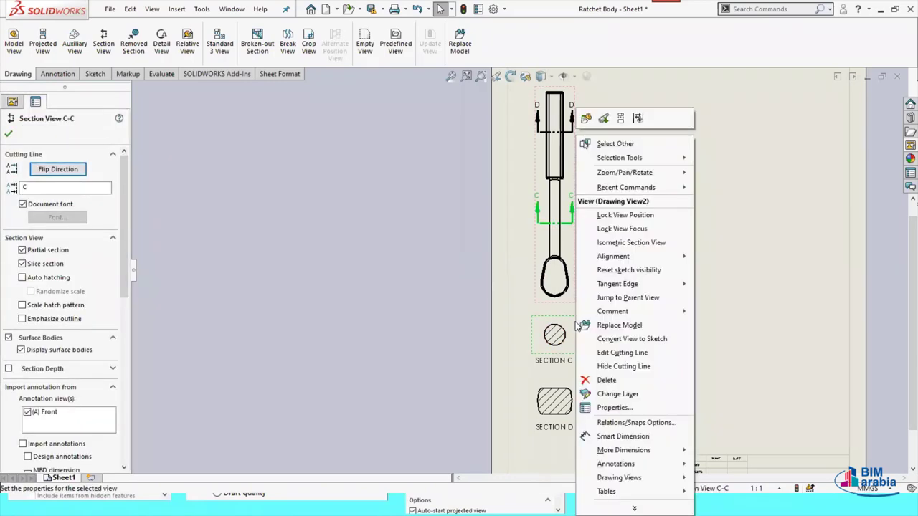
mouse_move(614, 256)
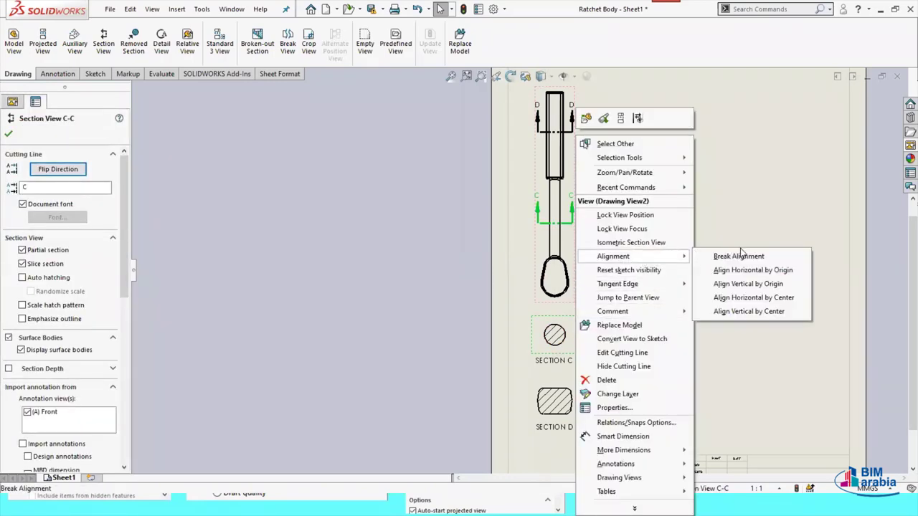
left_click(748, 261)
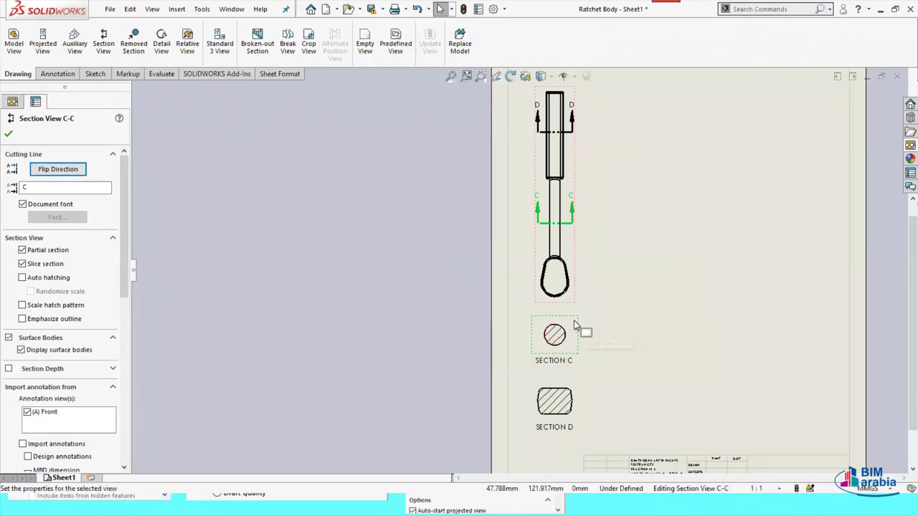
left_click_drag(583, 327, 746, 145)
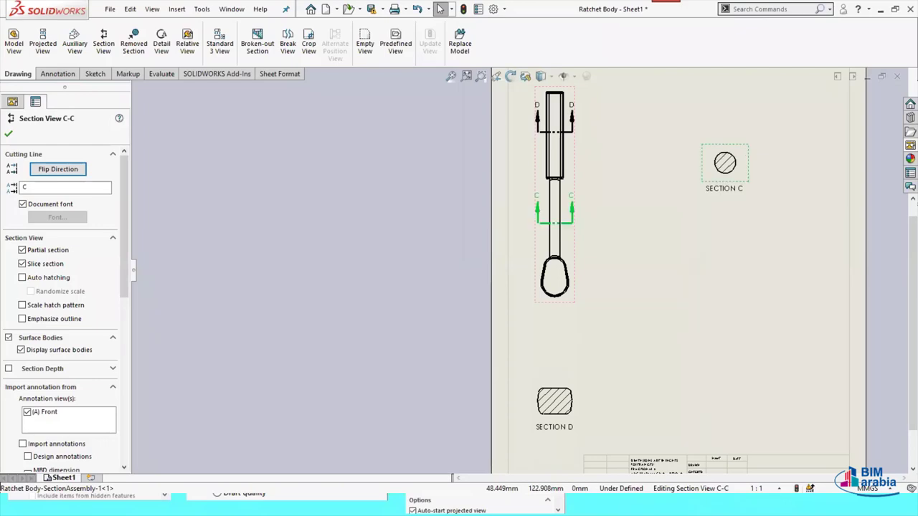
Break Section D's alignment and place it beside Section C
left_click(573, 393)
right_click(574, 393)
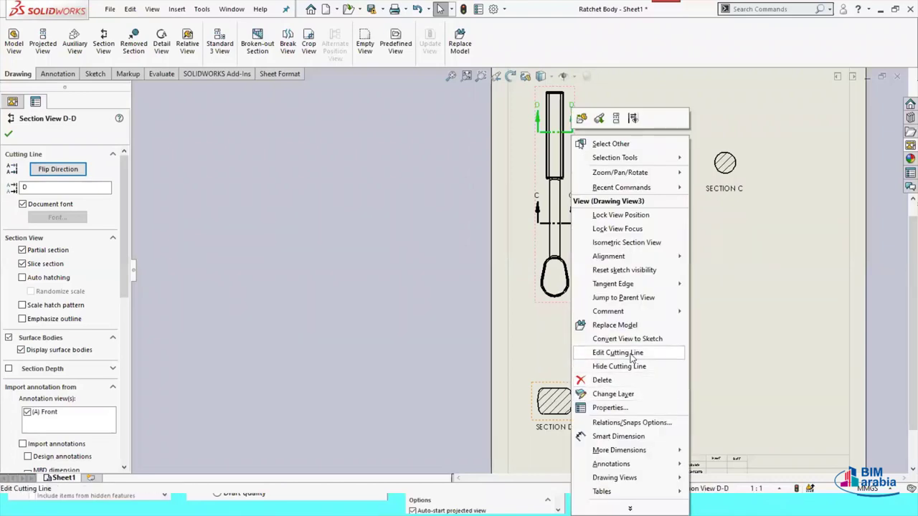
mouse_move(608, 256)
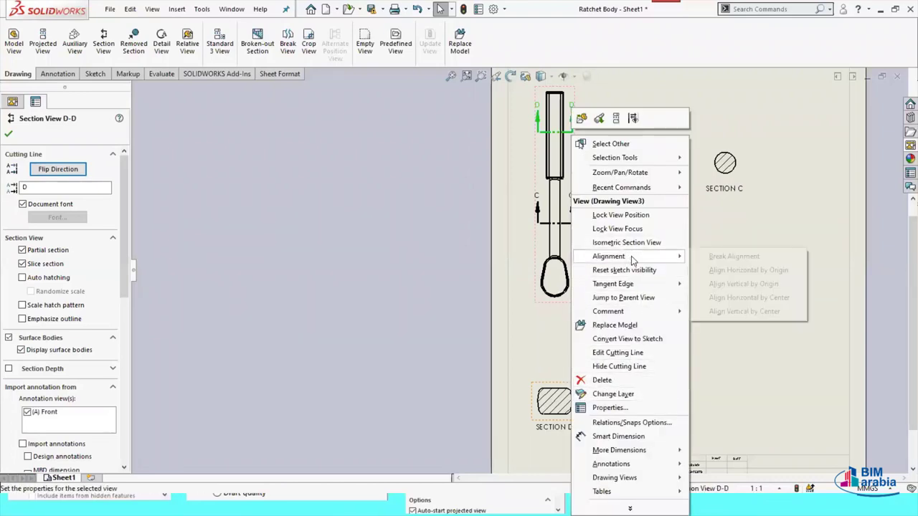
left_click(728, 256)
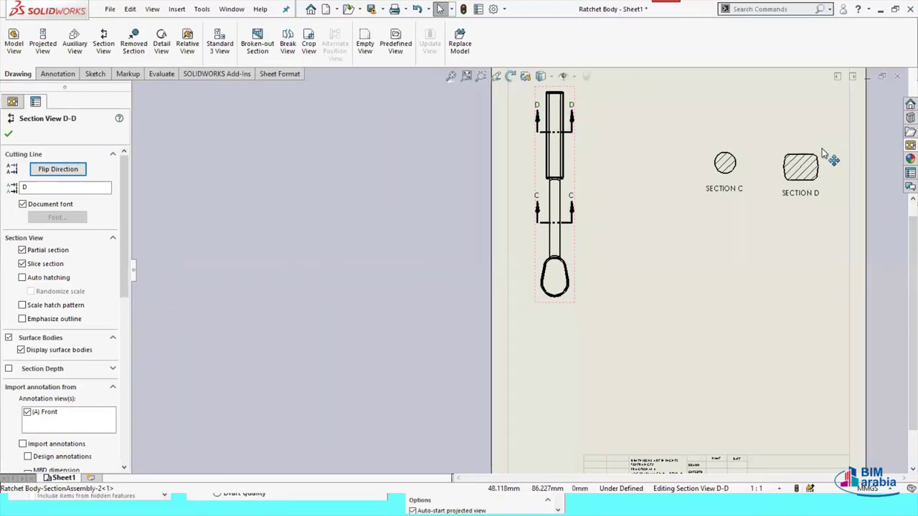
left_click(824, 154)
left_click(595, 407)
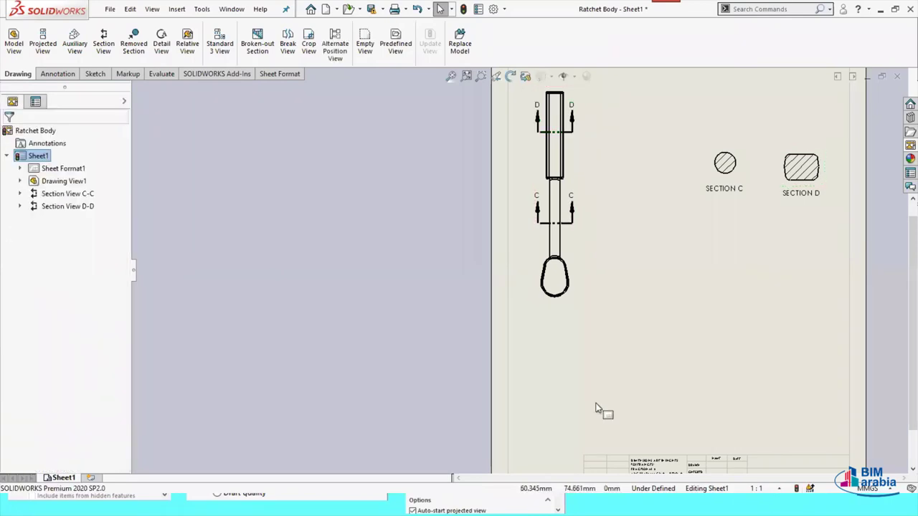
scroll(584, 401, "up", 2)
scroll(640, 358, "down", 1)
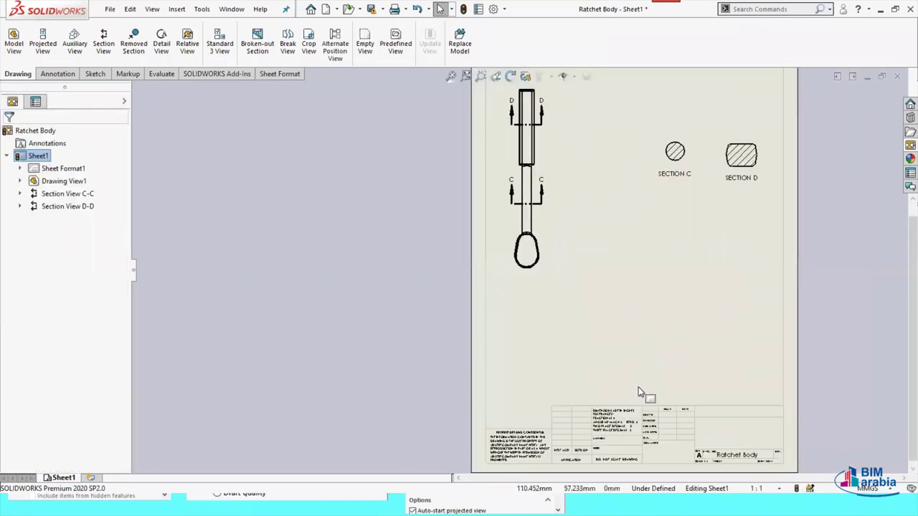
scroll(669, 337, "up", 1)
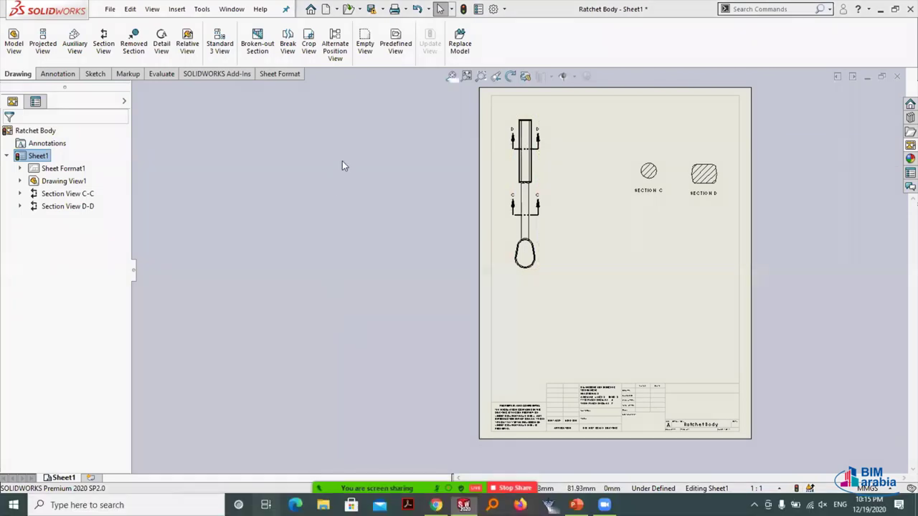
Review the PowerPoint slide on model views and broken views, then return to SOLIDWORKS
key("super+Tab")
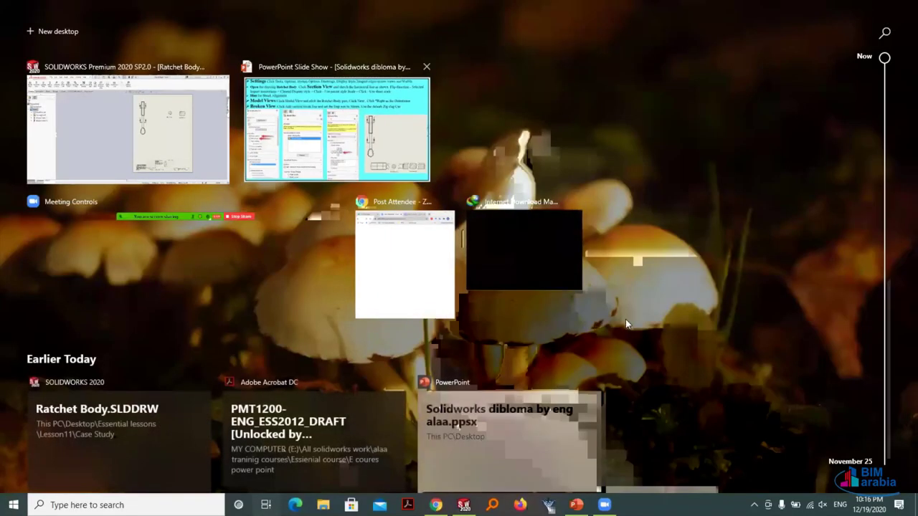
key("Escape")
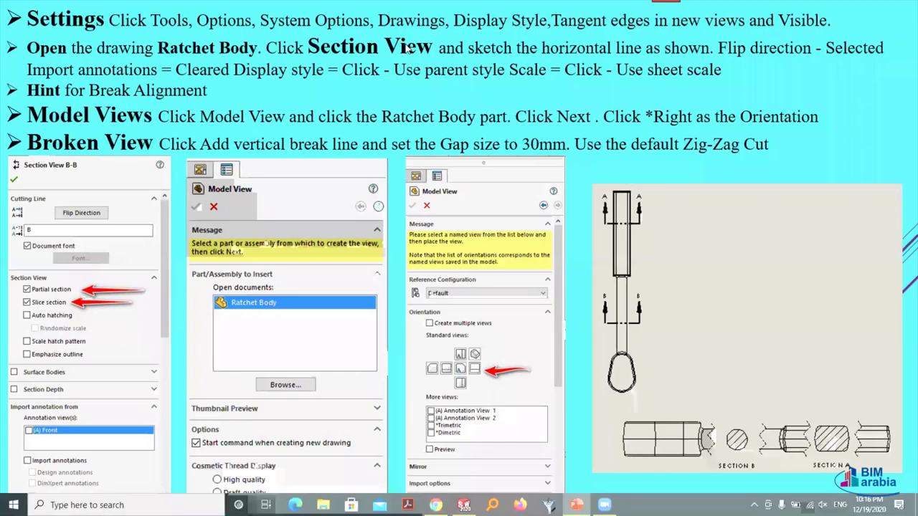
key("super+Tab")
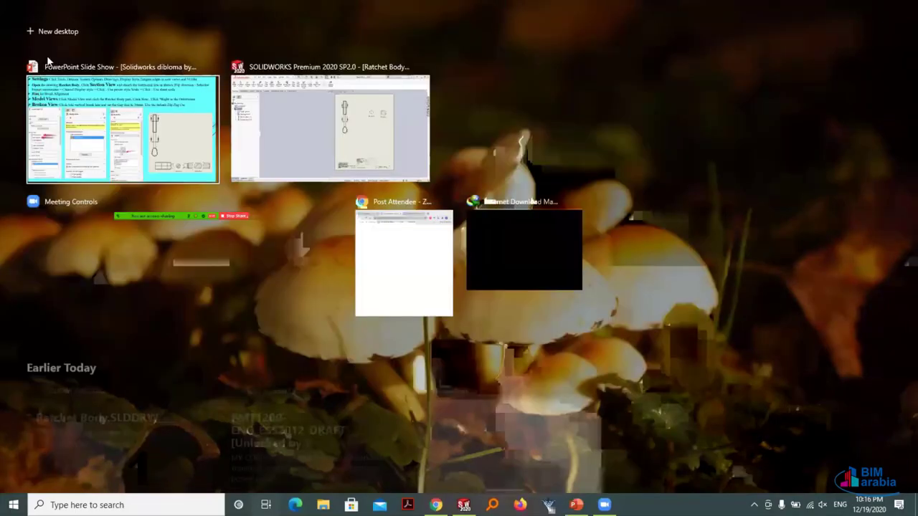
left_click(330, 129)
Start a Ratchet Body model view with *Right orientation at sheet scale
left_click(13, 41)
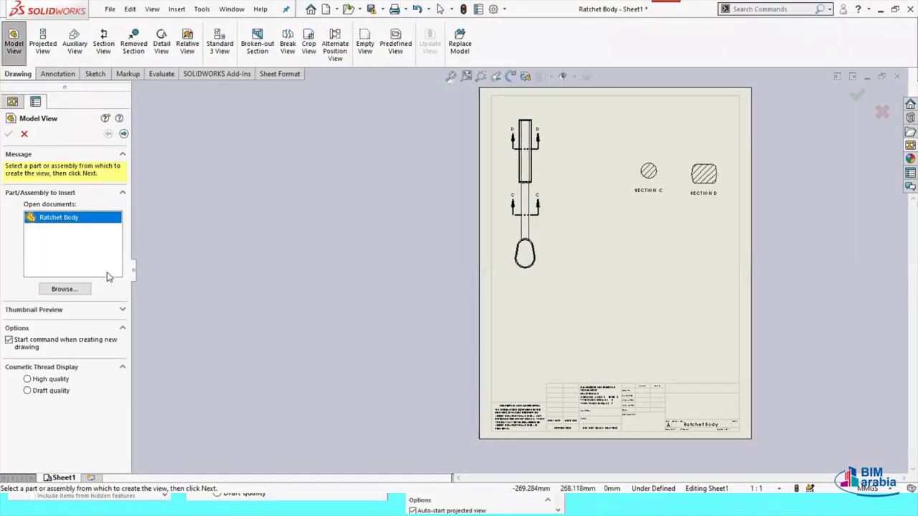
left_click(124, 134)
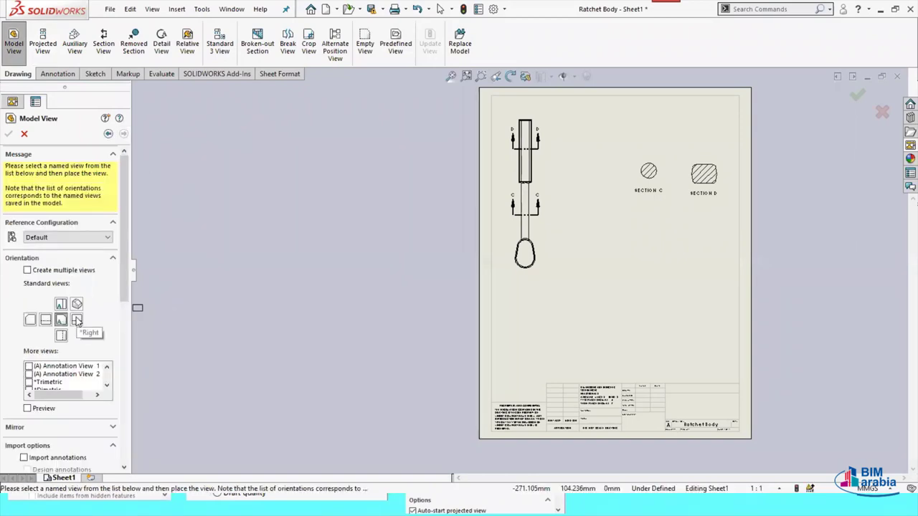
left_click(77, 320)
scroll(122, 338, "down", 2)
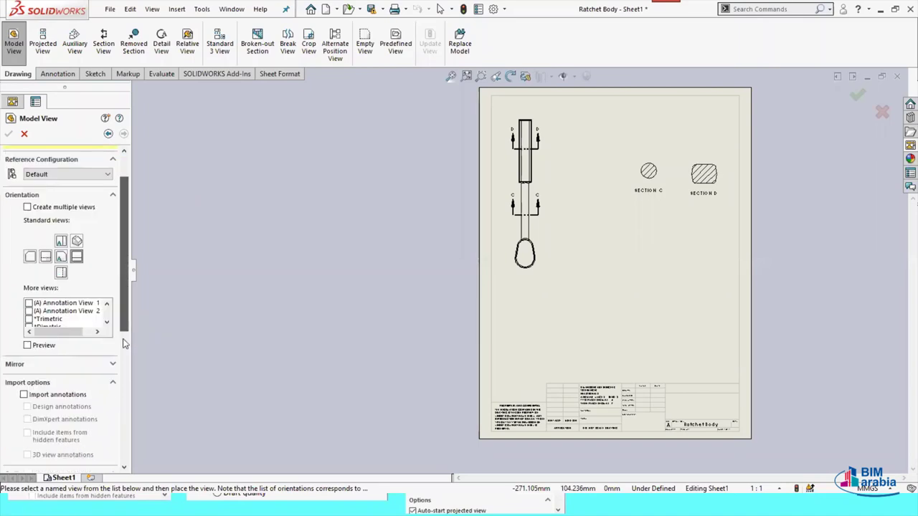
scroll(123, 343, "down", 2)
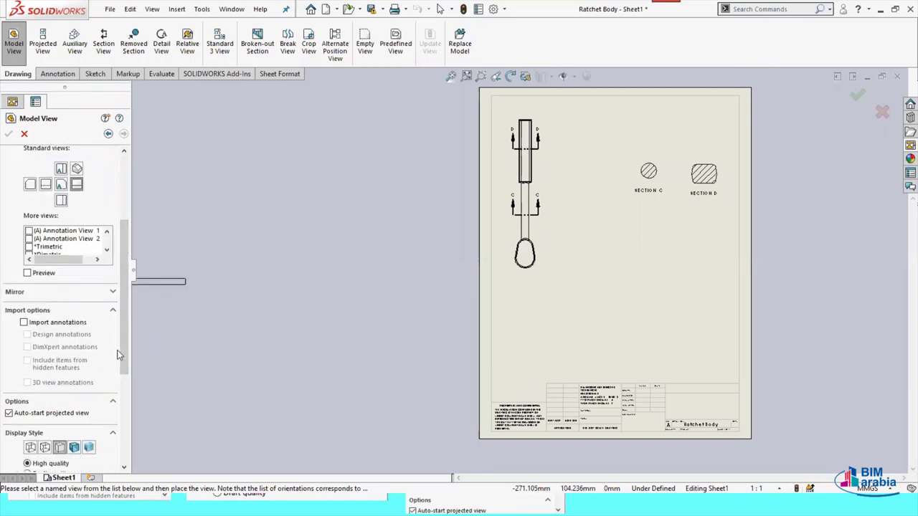
scroll(124, 335, "down", 3)
scroll(123, 334, "down", 1)
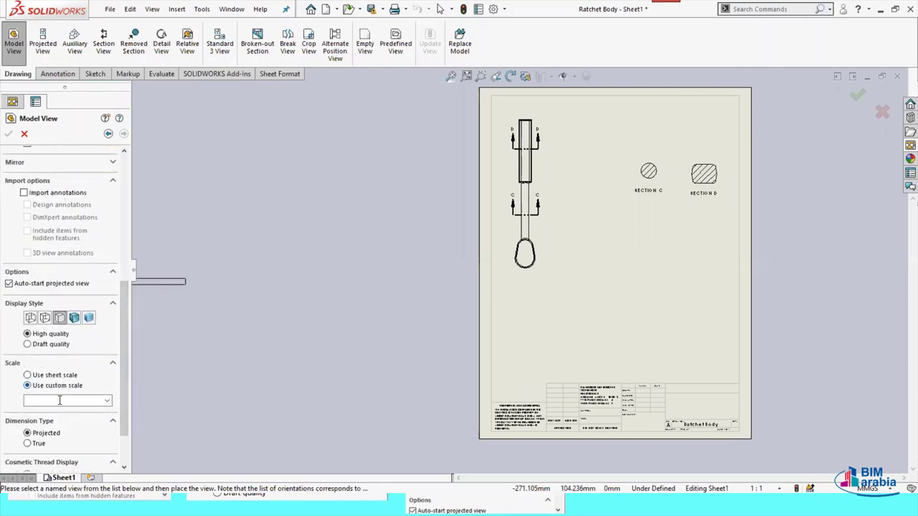
left_click(60, 375)
scroll(93, 358, "down", 1)
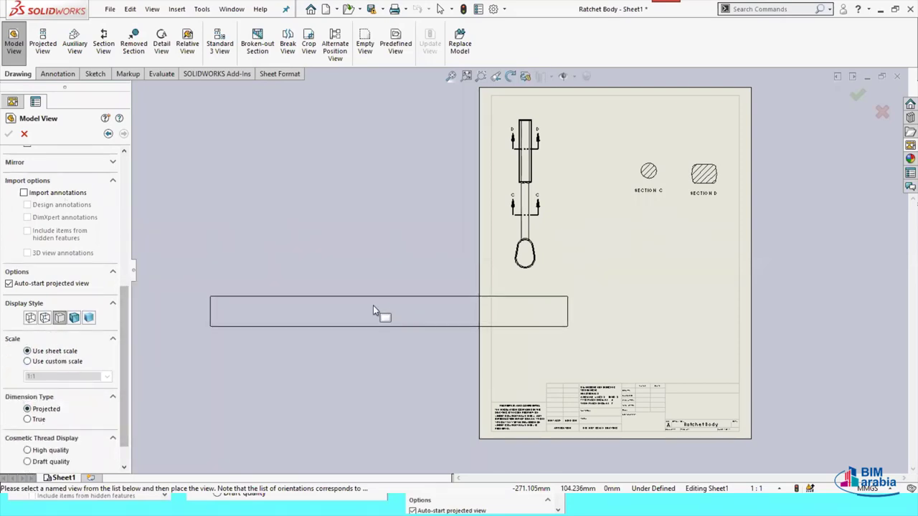
scroll(122, 336, "down", 1)
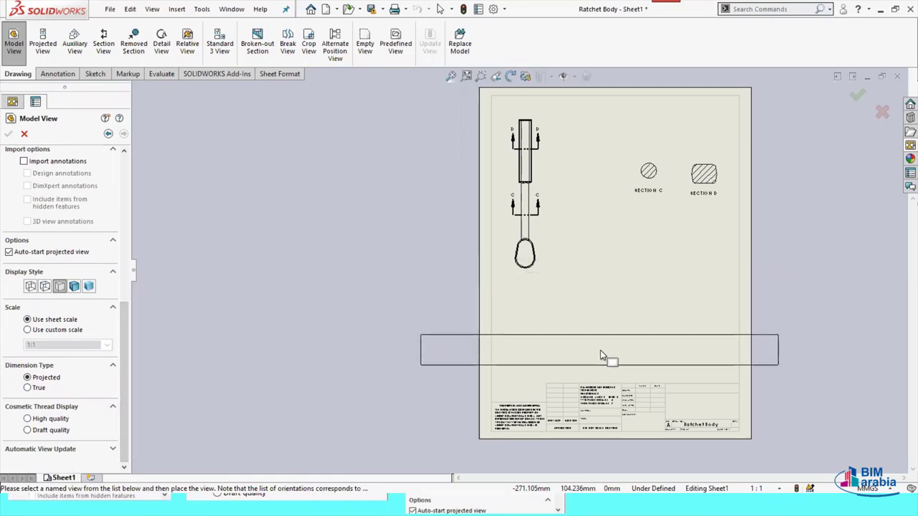
Place the horizontal right-side view near the sheet bottom, skipping the projected view
left_click(602, 355)
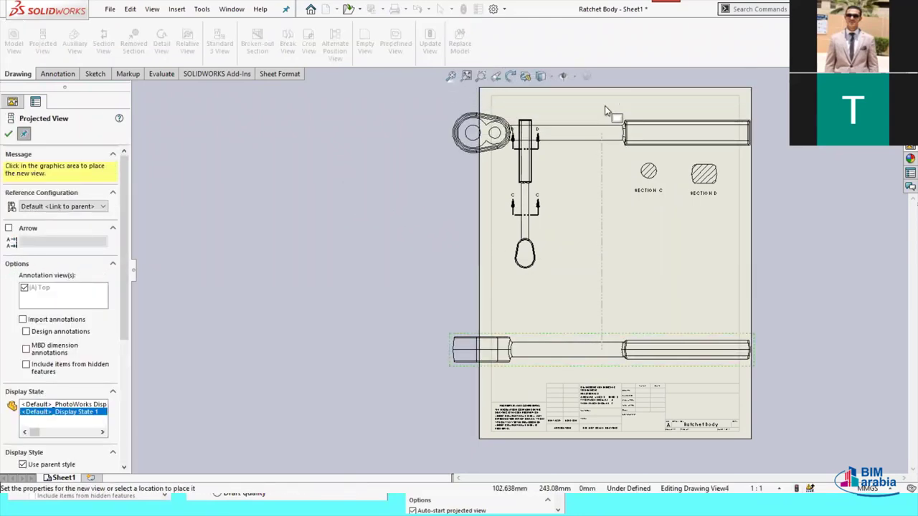
key("Escape")
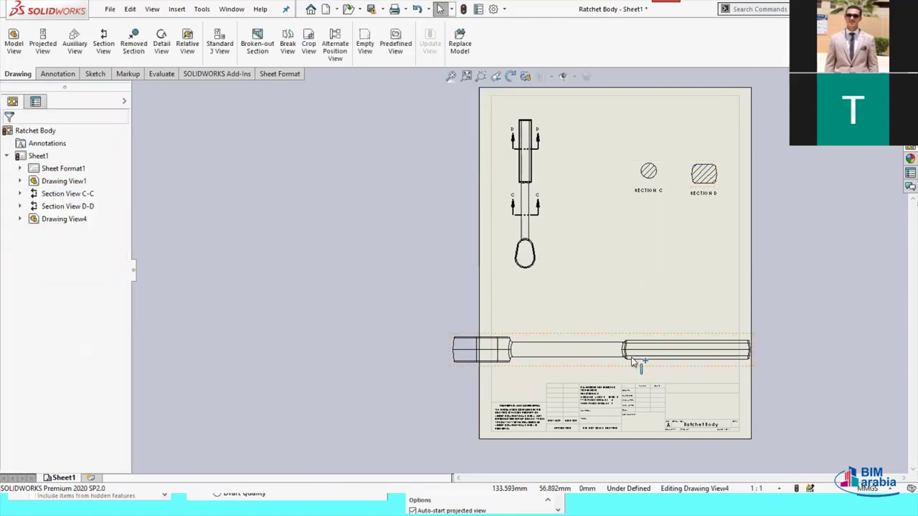
scroll(634, 347, "down", 1)
scroll(635, 345, "up", 3)
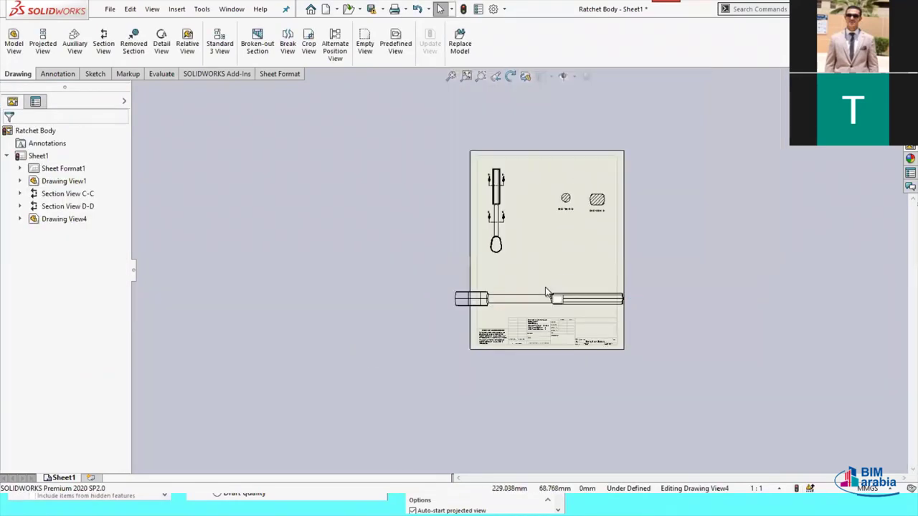
scroll(592, 309, "down", 2)
scroll(609, 266, "down", 1)
scroll(542, 287, "down", 1)
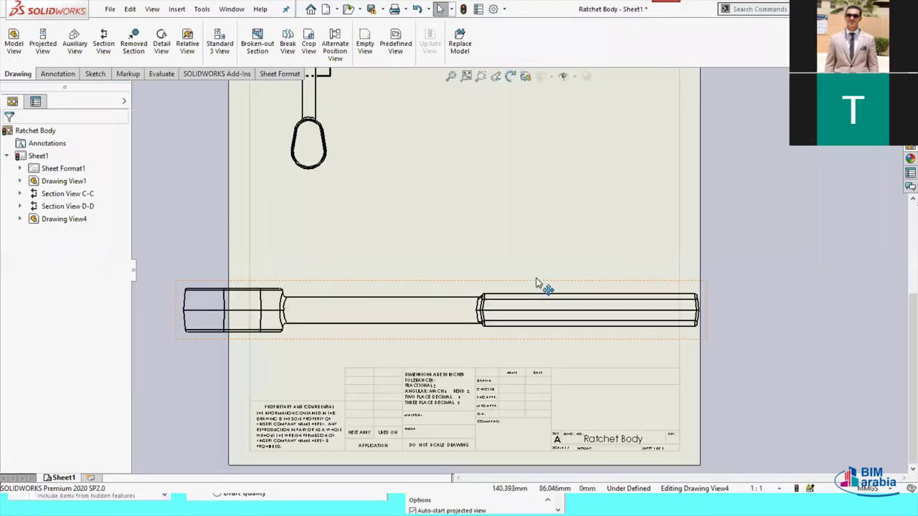
scroll(543, 287, "up", 1)
scroll(536, 281, "up", 1)
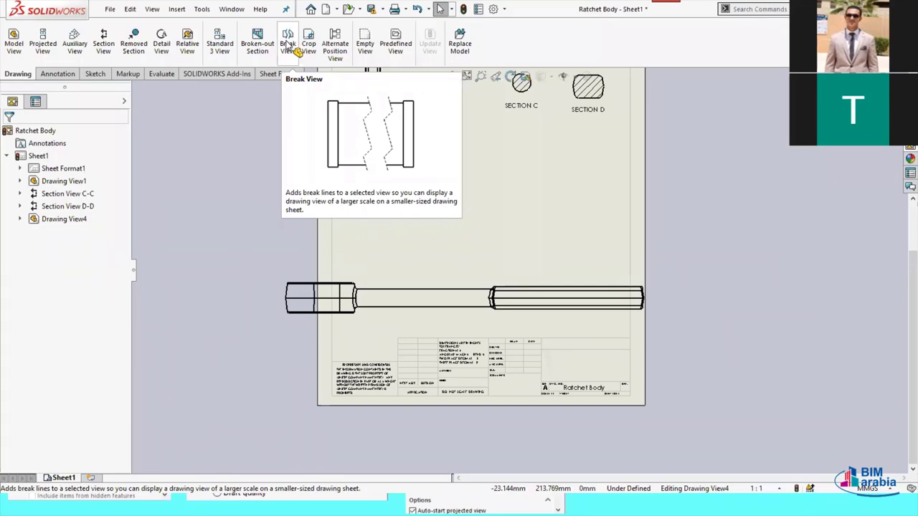
Break Drawing View4 at the handle shaft and hex end with a 30mm gap
left_click(287, 49)
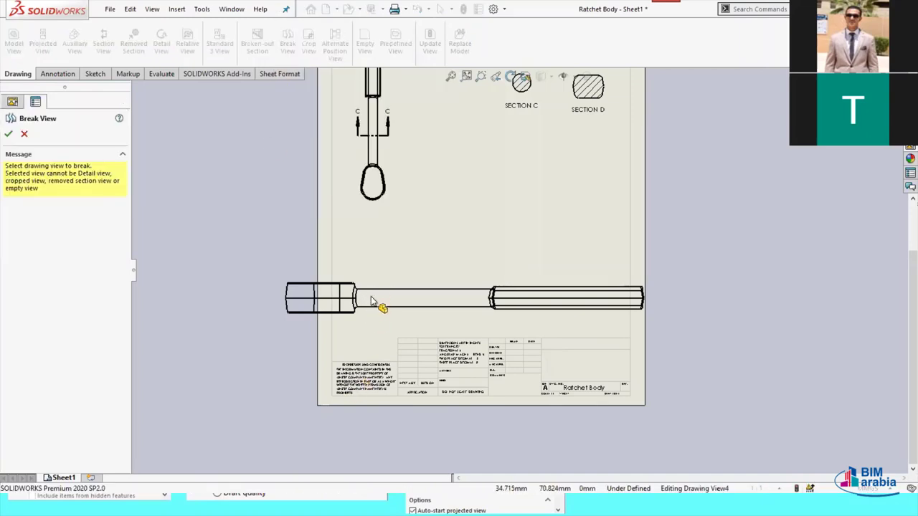
left_click(381, 287)
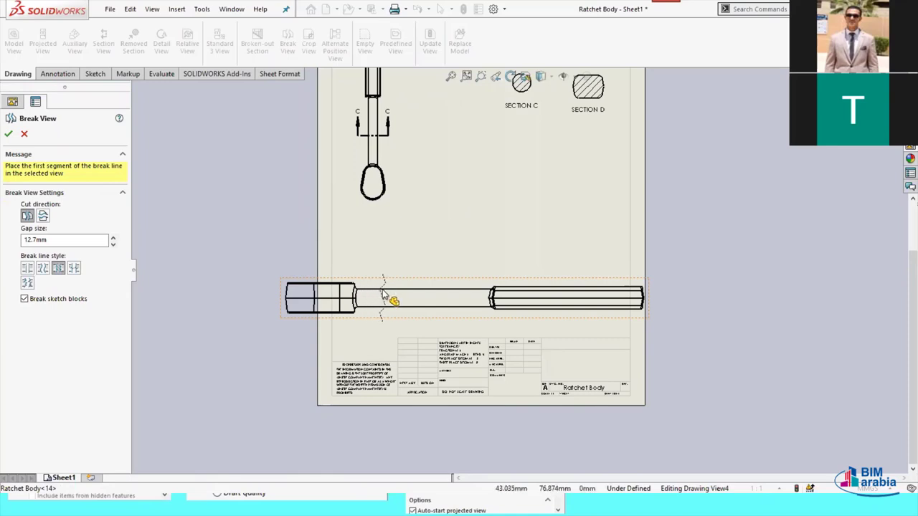
left_click(384, 294)
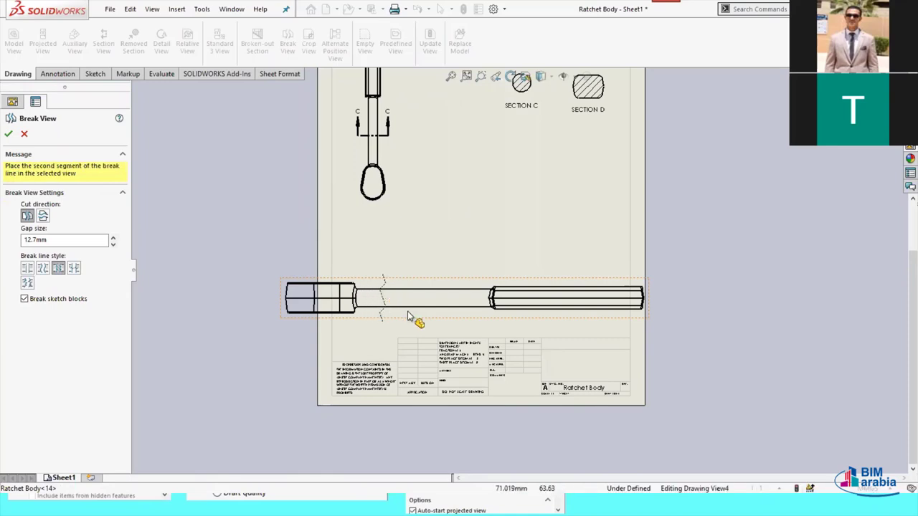
left_click(467, 287)
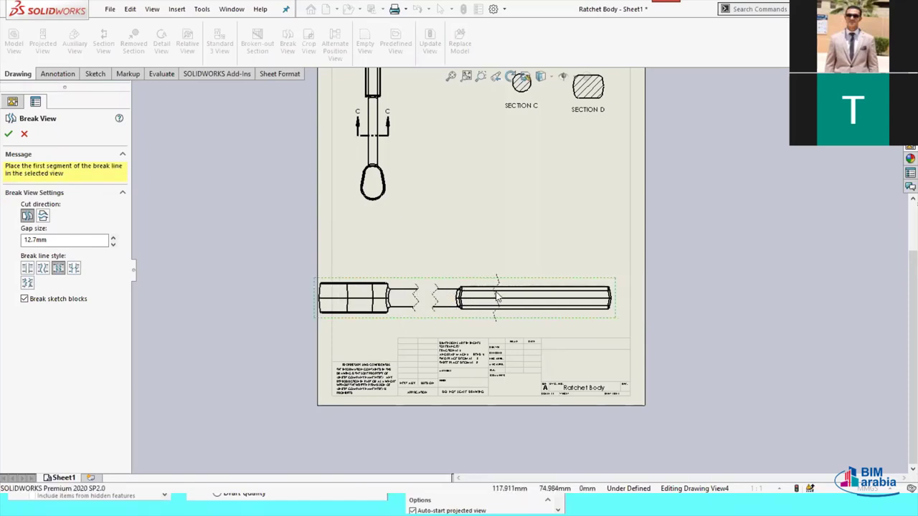
left_click(497, 297)
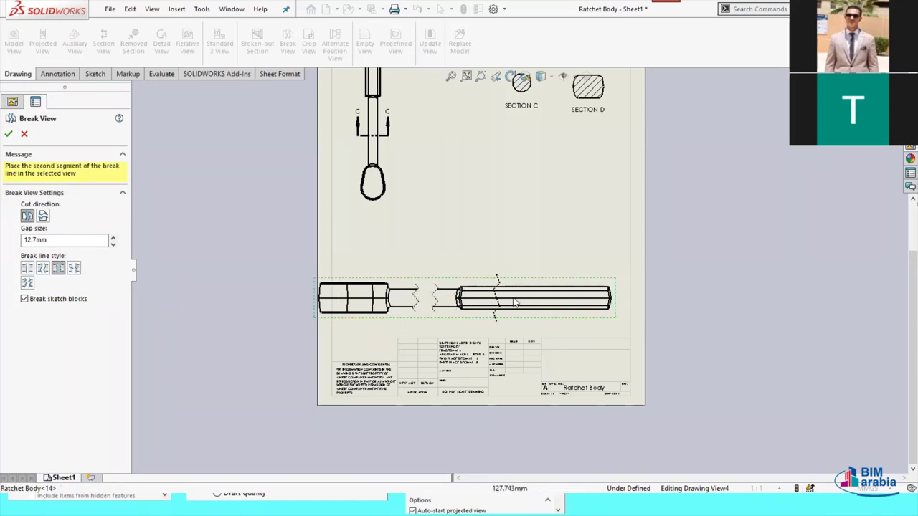
left_click(565, 296)
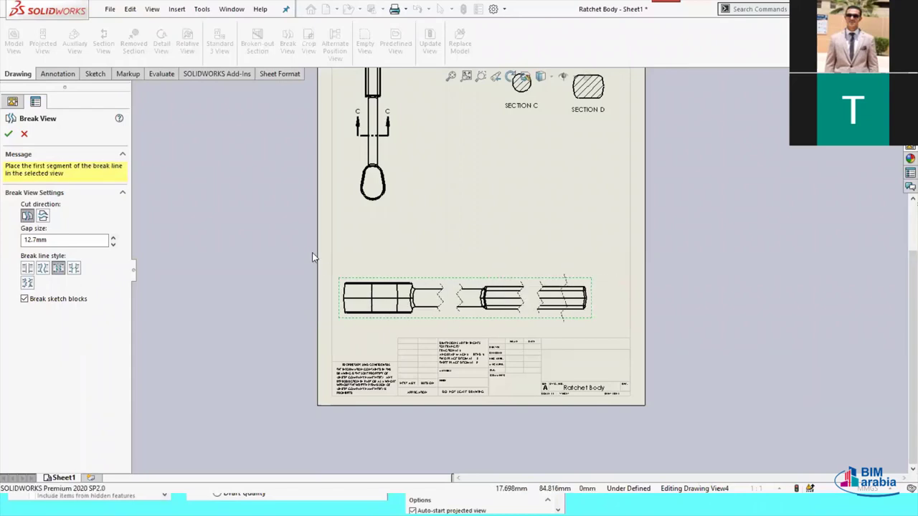
double_click(58, 241)
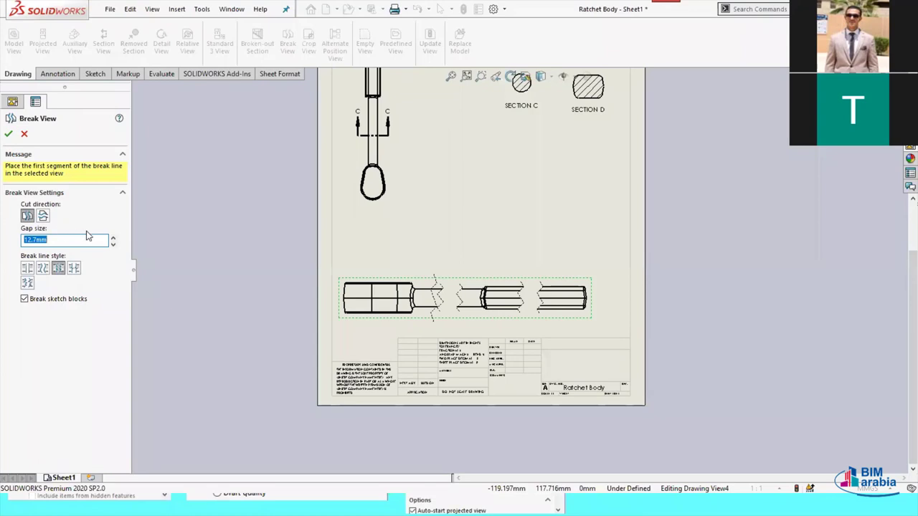
type("30")
key("Return")
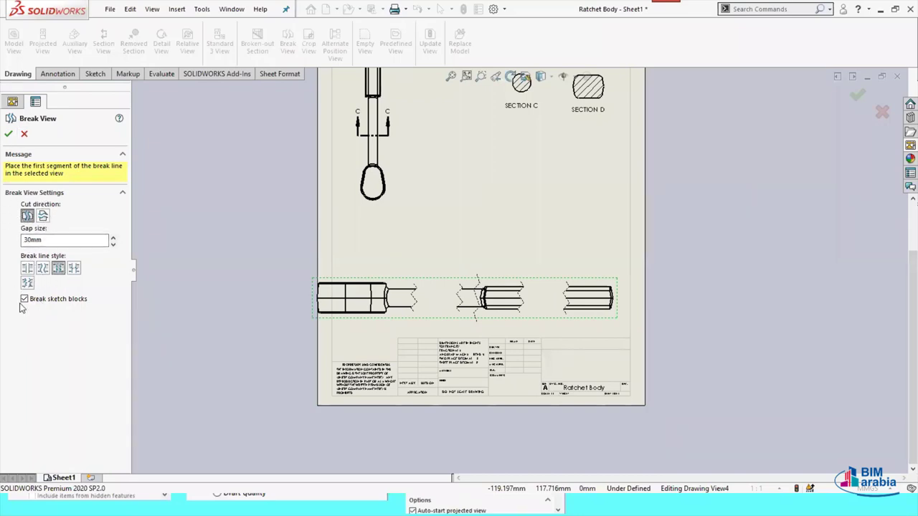
Shift the broken view slightly right and adjust a break line's position
left_click(8, 134)
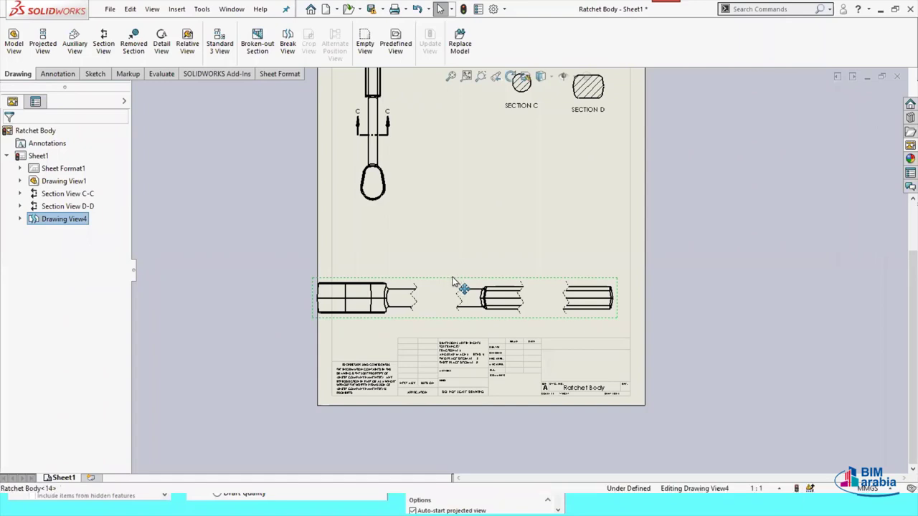
left_click_drag(449, 276, 467, 289)
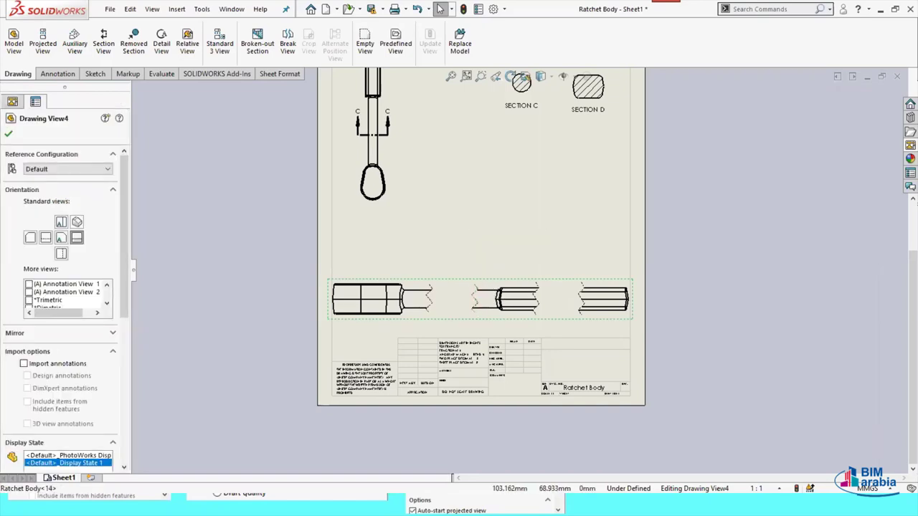
left_click(433, 298)
left_click_drag(434, 302, 431, 302)
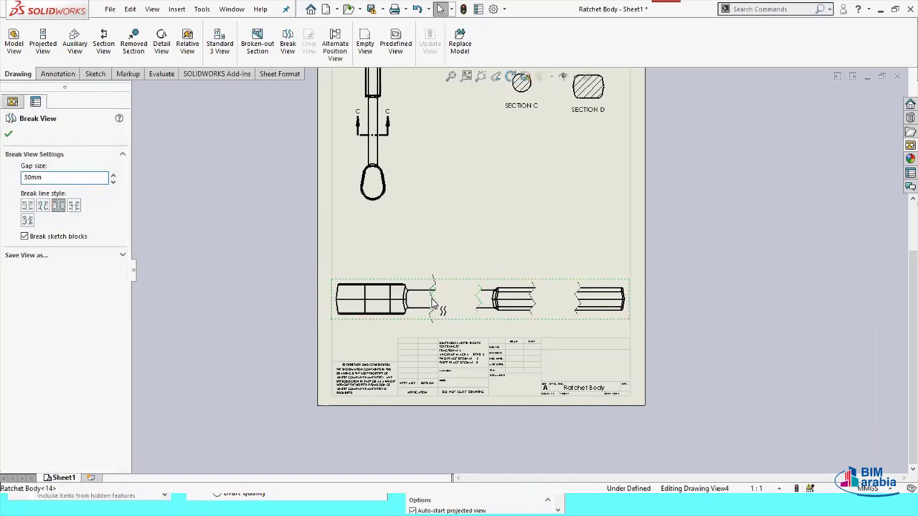
left_click_drag(512, 281, 509, 277)
left_click(509, 276)
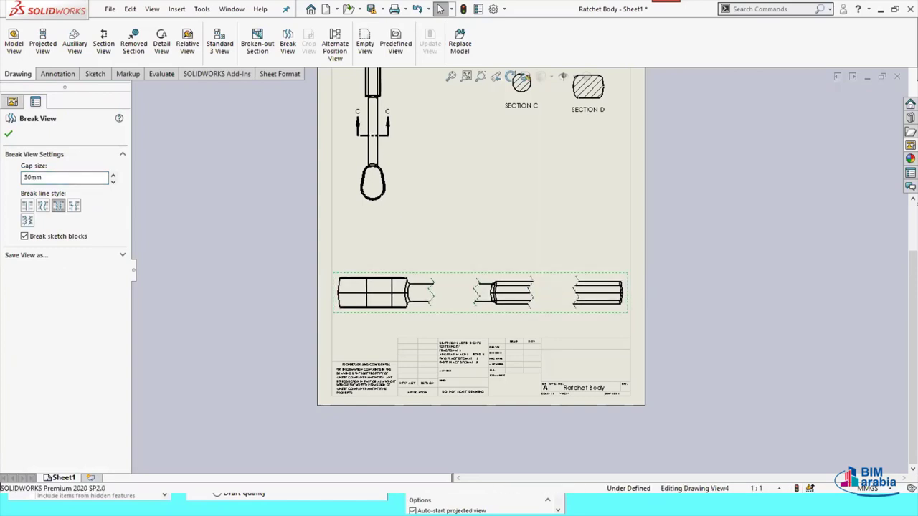
left_click(518, 155)
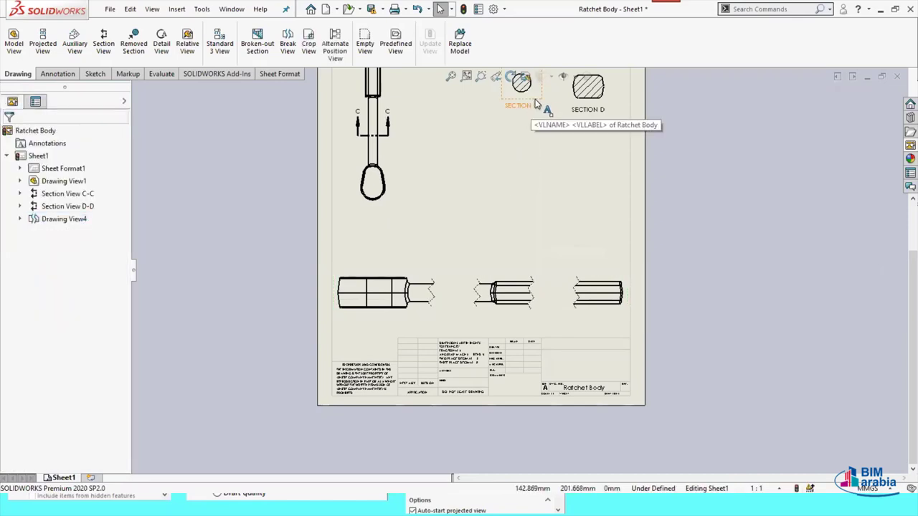
Move Section C into the first break gap and align it horizontally by origin with Drawing View4
mouse_move(533, 148)
left_mouse_down()
mouse_move(447, 303)
mouse_move(468, 310)
left_mouse_up()
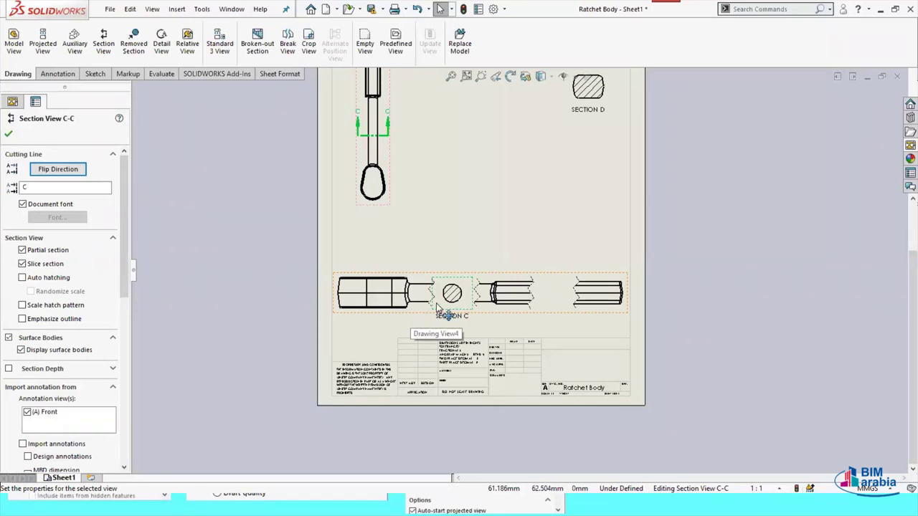
right_click(441, 309)
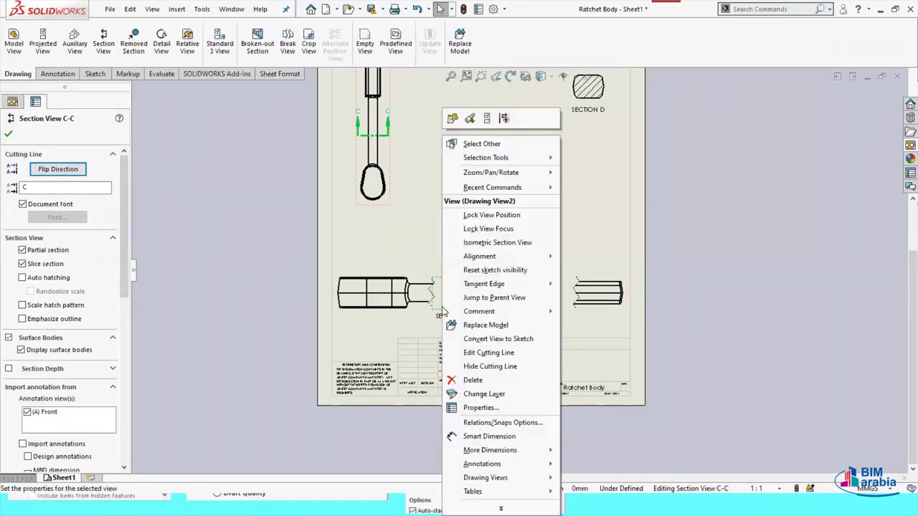
mouse_move(479, 256)
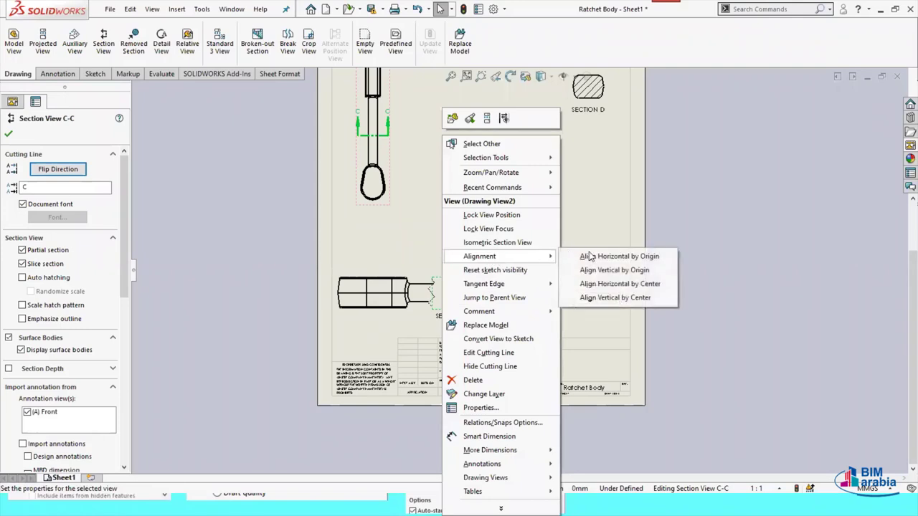
left_click(601, 257)
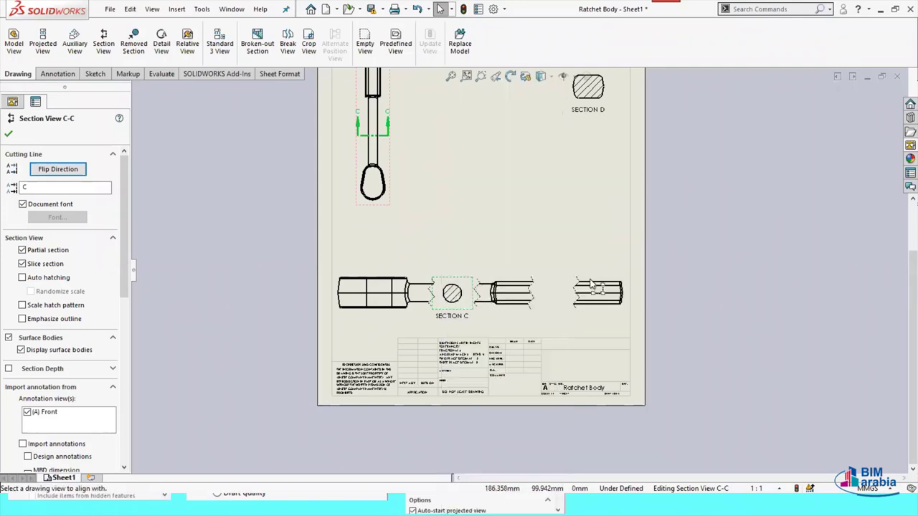
left_click(396, 319)
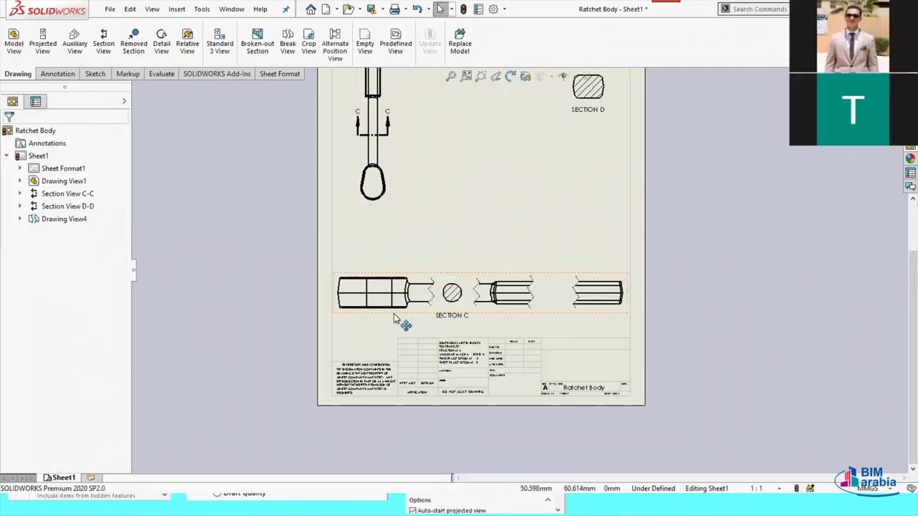
left_click(398, 283)
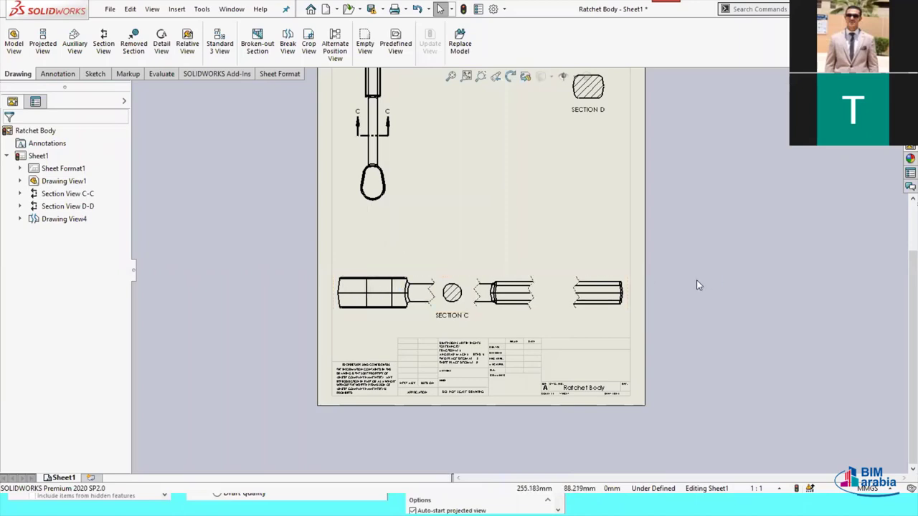
left_click(563, 180)
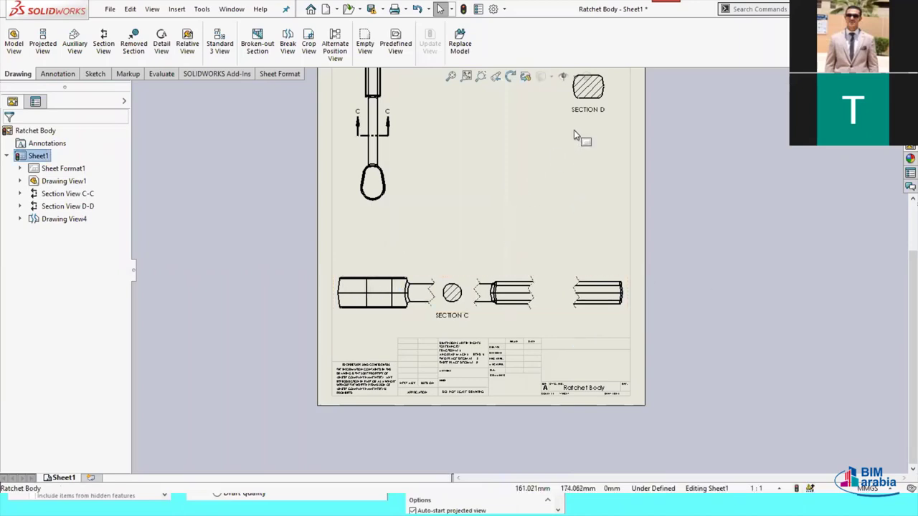
Move Section D into the second break gap and align it horizontally by origin with Drawing View4
mouse_move(594, 105)
left_mouse_down()
mouse_move(580, 264)
mouse_move(568, 256)
left_mouse_up()
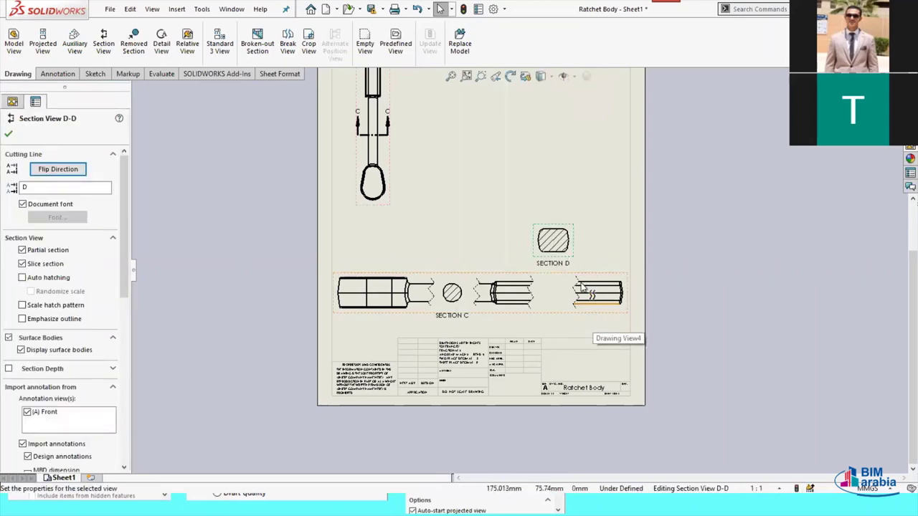
right_click(573, 256)
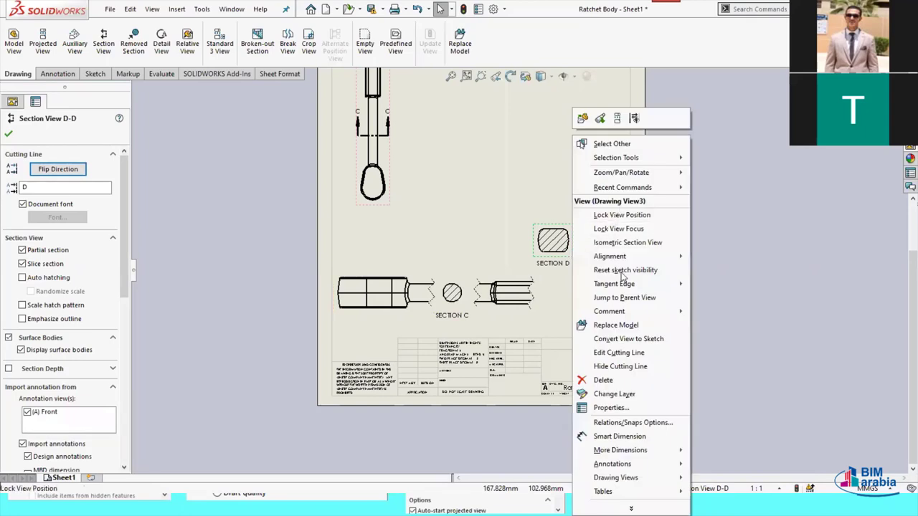
mouse_move(610, 256)
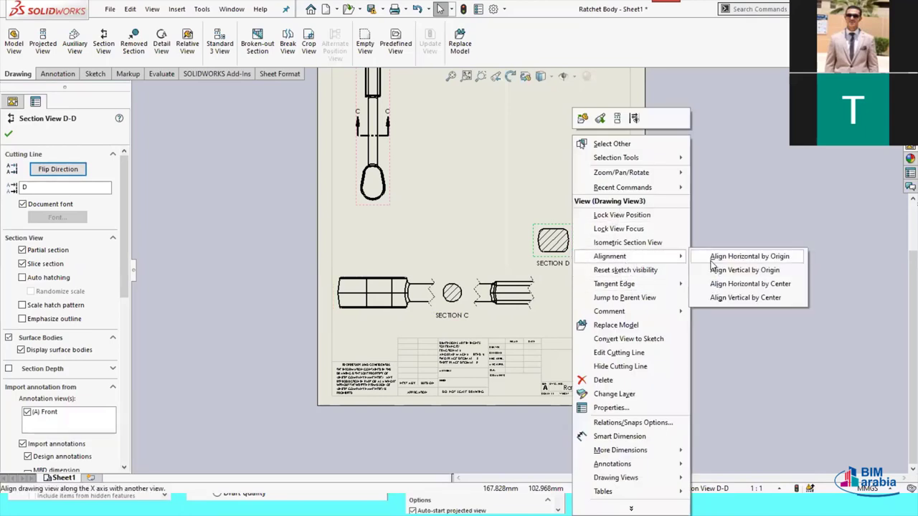
left_click(713, 258)
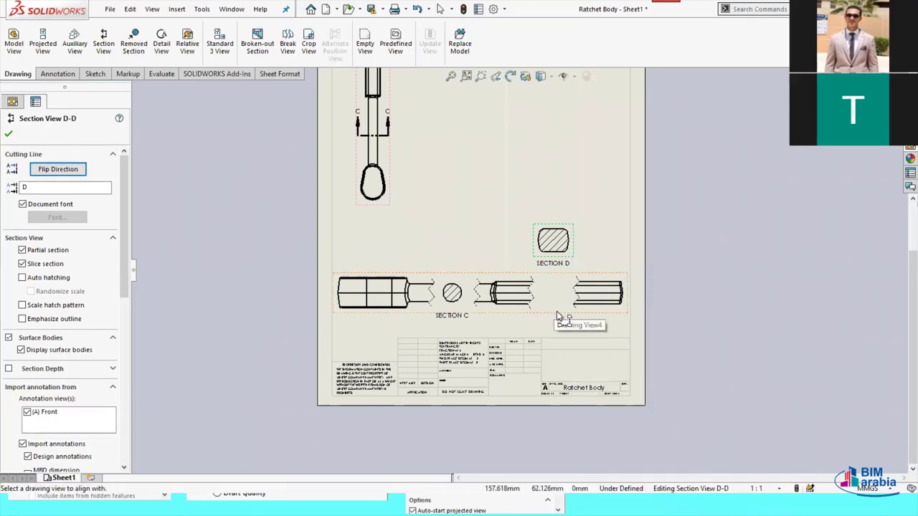
left_click(556, 311)
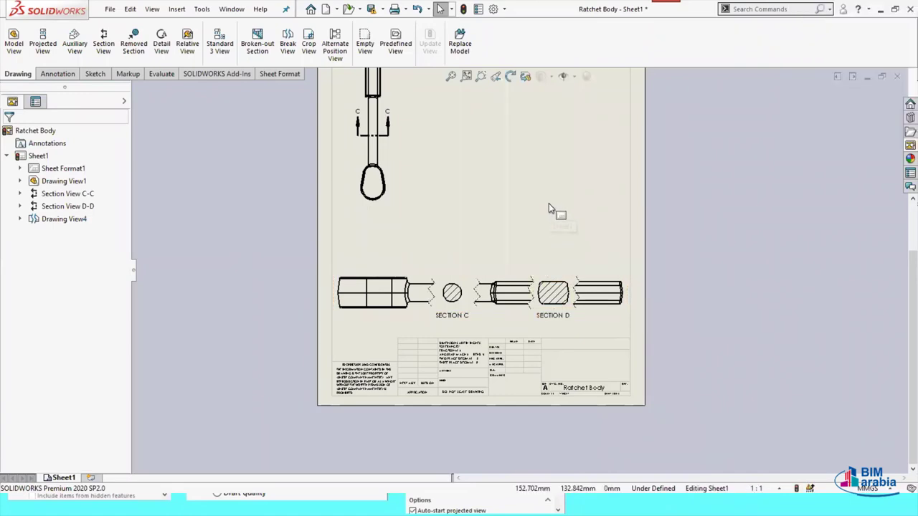
left_click(548, 180)
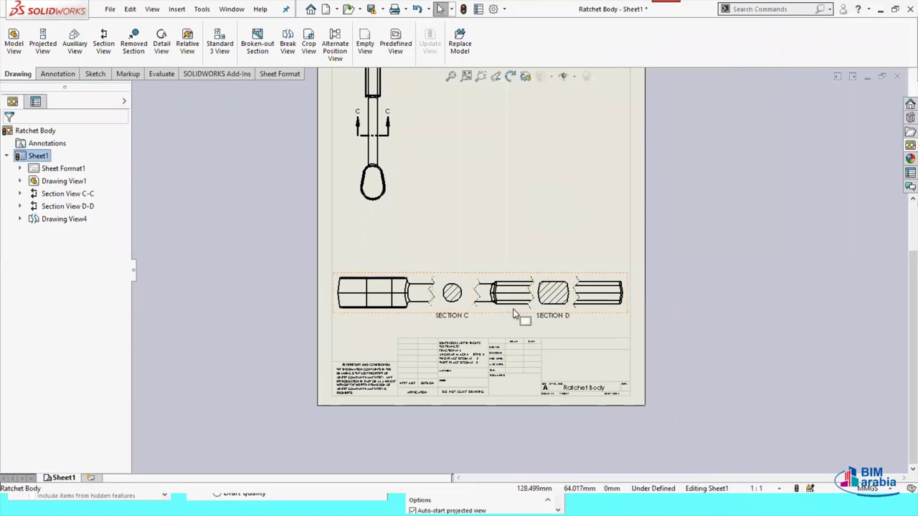
Zoom around the four-view Ratchet Body sheet and switch to the Annotation tools
scroll(564, 308, "down", 3)
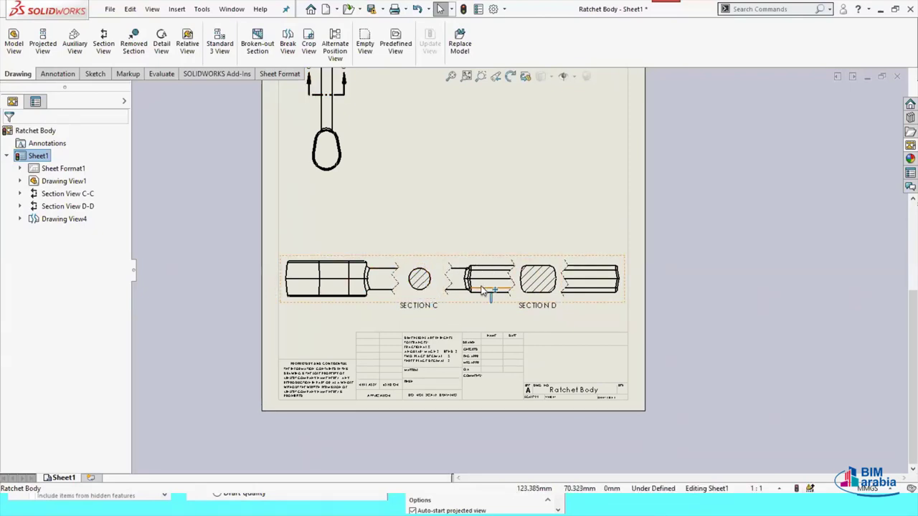
scroll(479, 288, "down", 2)
scroll(482, 287, "up", 2)
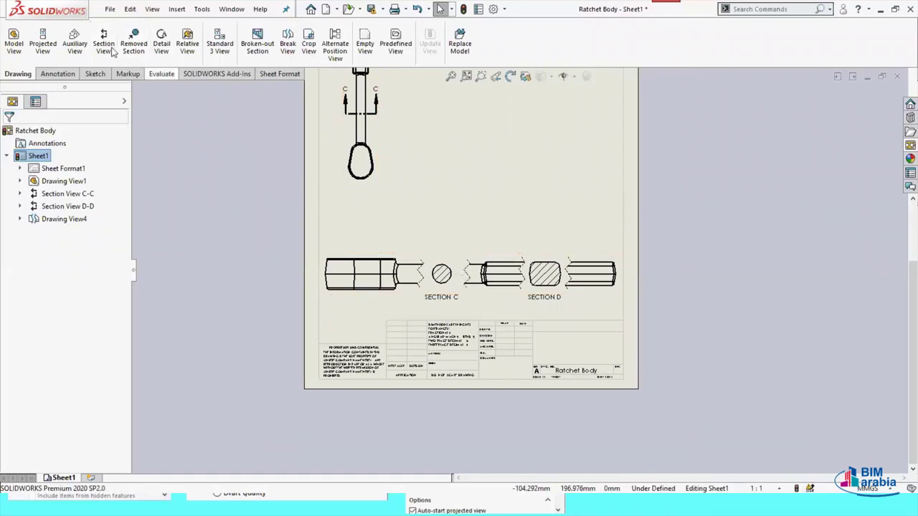
scroll(396, 194, "up", 1)
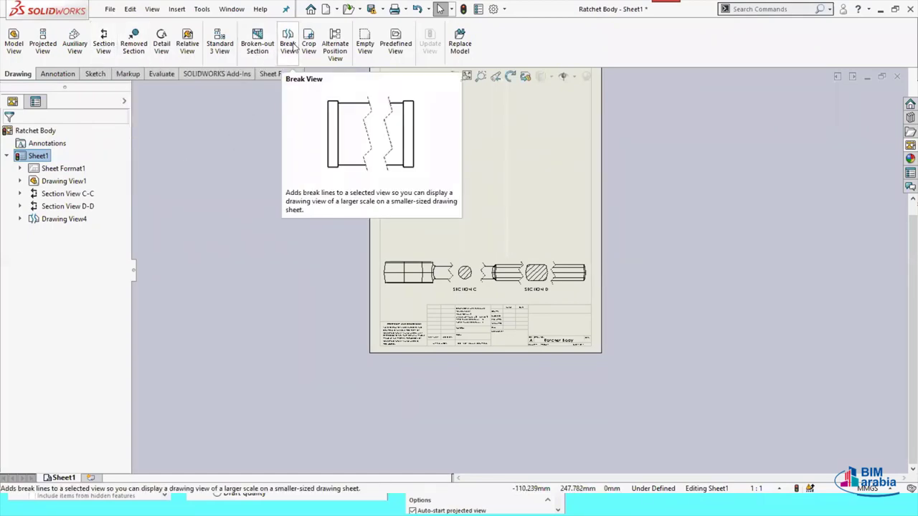
scroll(501, 246, "down", 1)
scroll(501, 247, "down", 1)
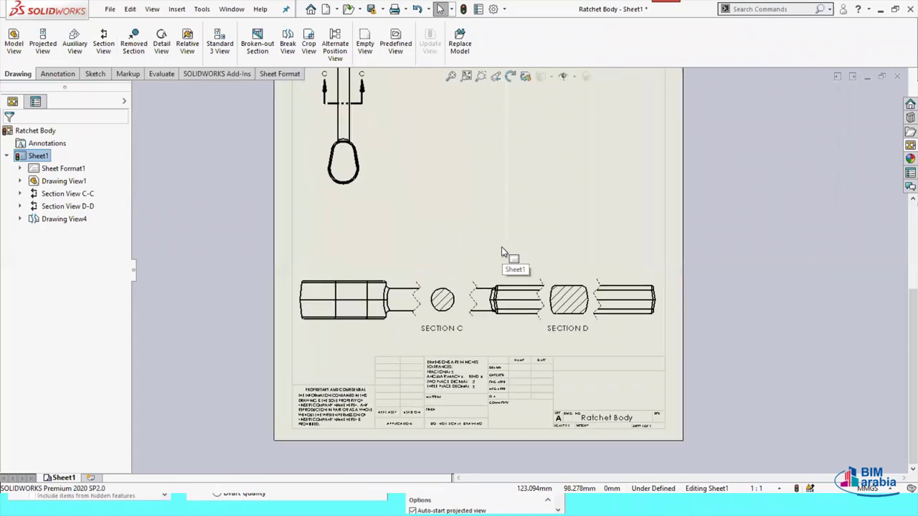
scroll(495, 252, "down", 1)
scroll(493, 254, "up", 2)
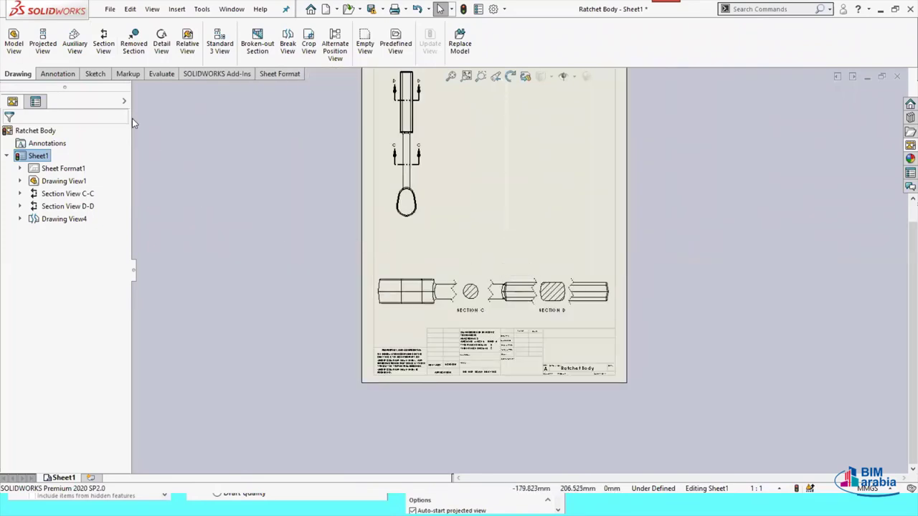
left_click(59, 75)
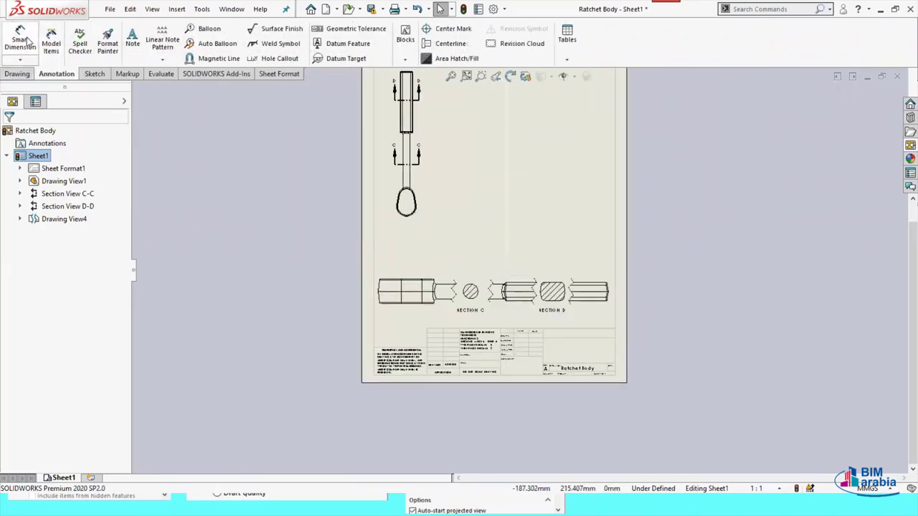
Use Smart Dimension to place the 236 overall length above the broken horizontal view
left_click(21, 39)
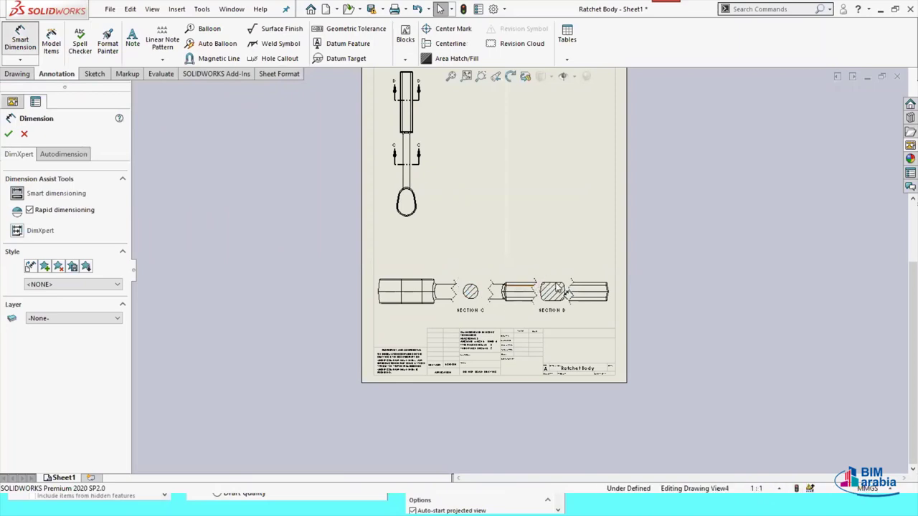
scroll(607, 311, "down", 5)
scroll(832, 373, "down", 1)
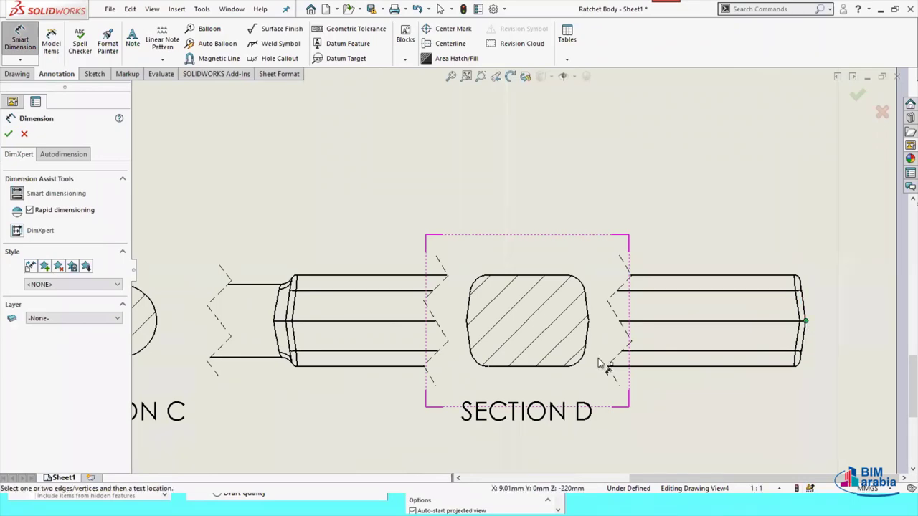
scroll(519, 272, "up", 5)
scroll(318, 279, "down", 3)
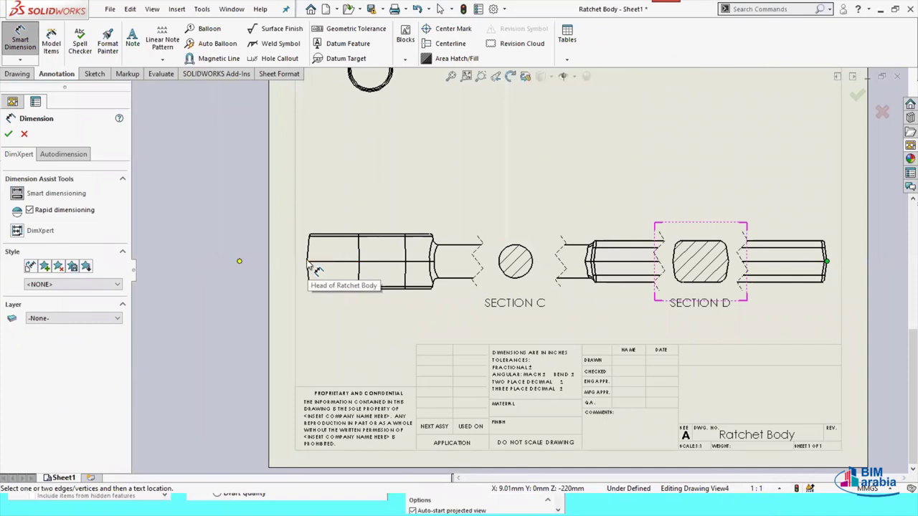
left_click(314, 267)
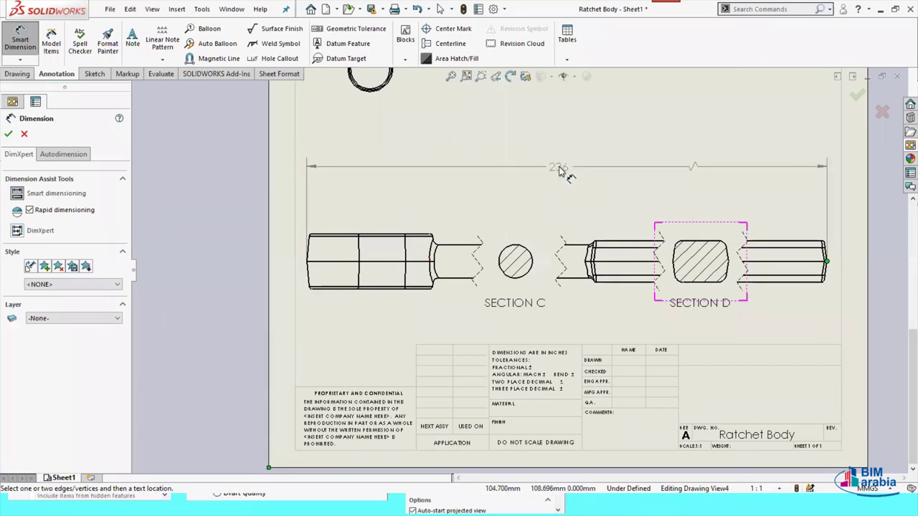
left_click(558, 168)
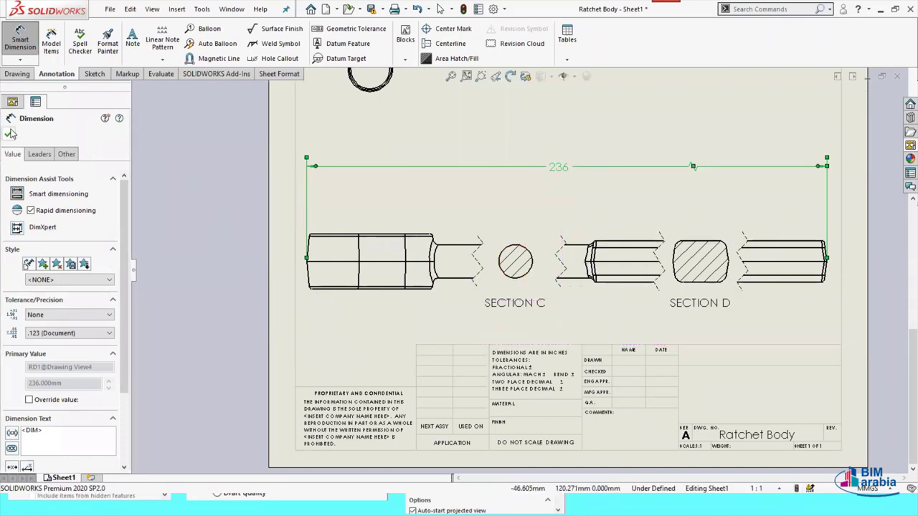
key("Escape")
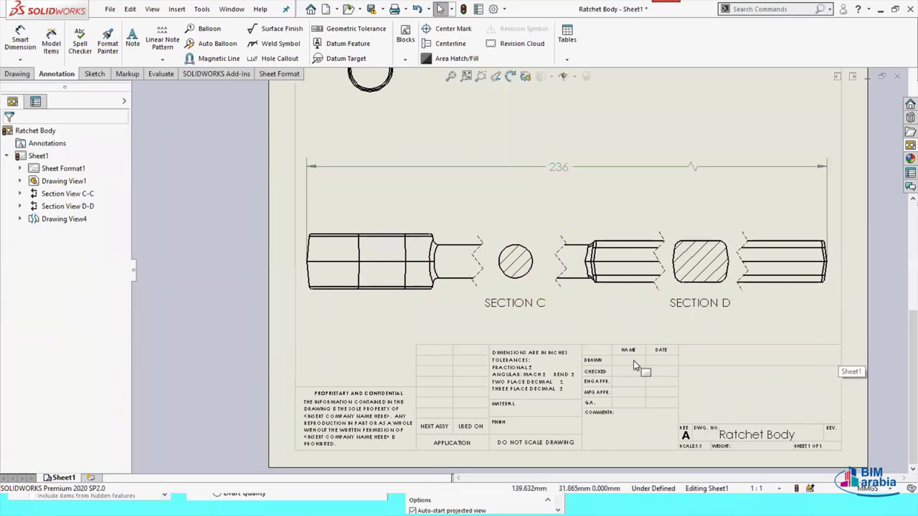
scroll(634, 366, "up", 2)
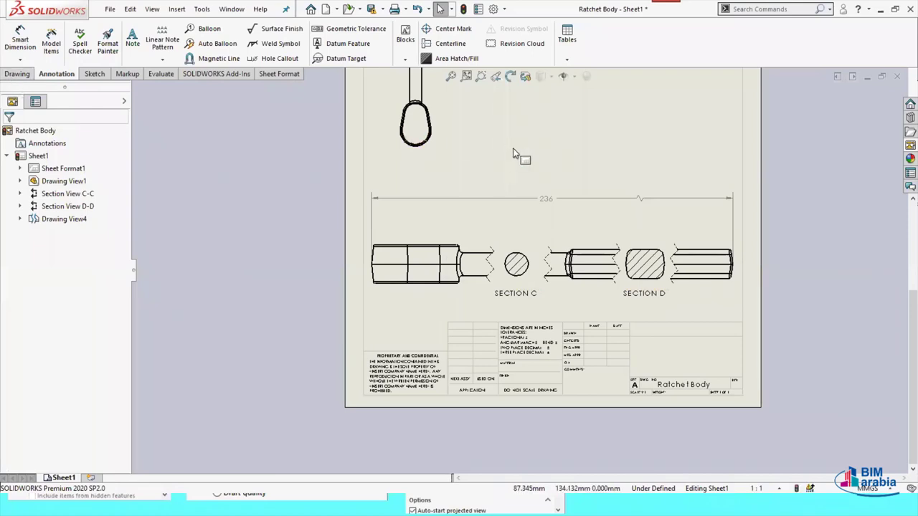
Draw a detail circle around the ratchet head on the top view
key("z")
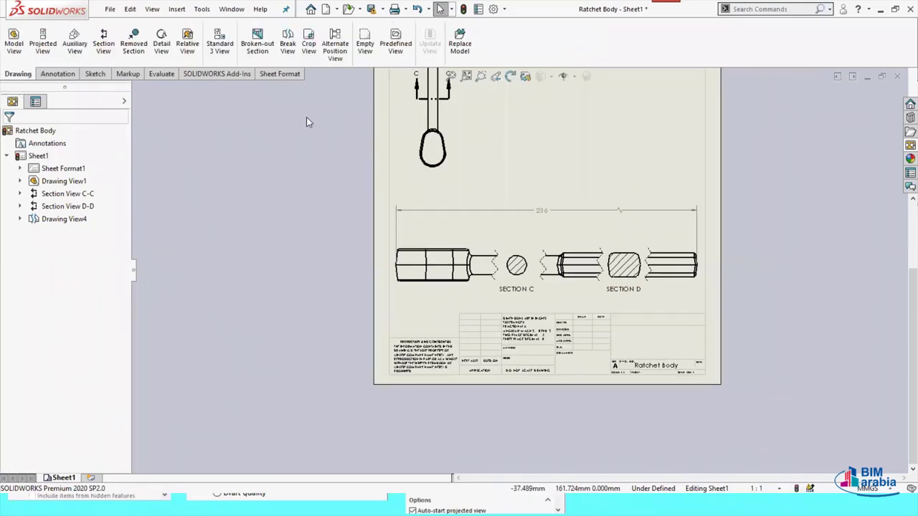
key("z")
left_click(162, 43)
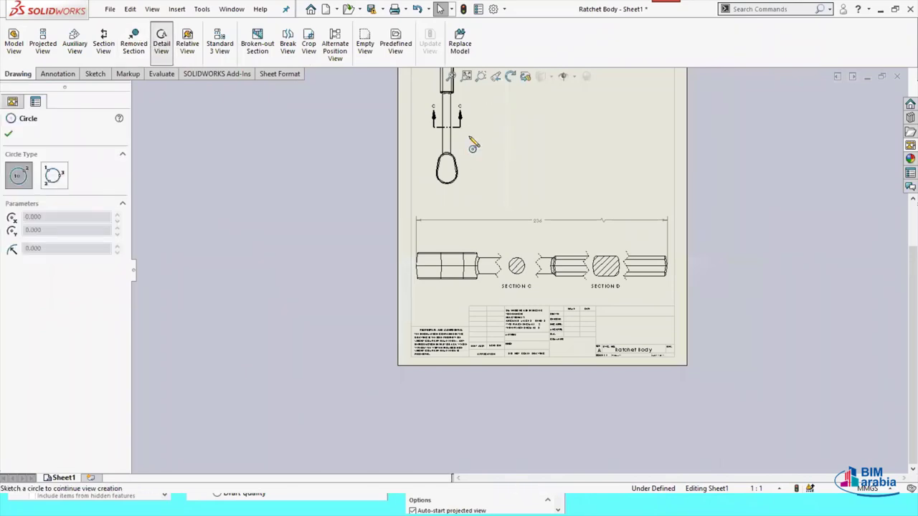
scroll(473, 143, "down", 1)
scroll(495, 193, "down", 3)
scroll(521, 257, "down", 1)
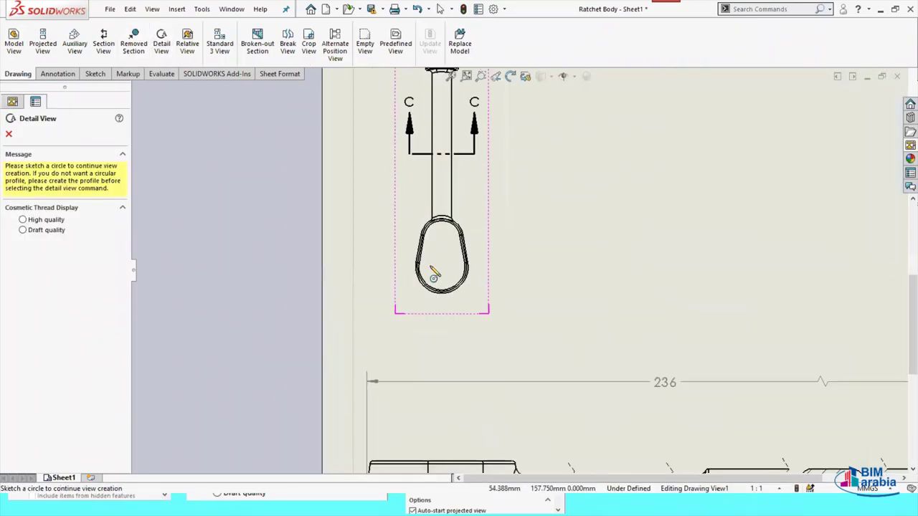
scroll(442, 275, "down", 1)
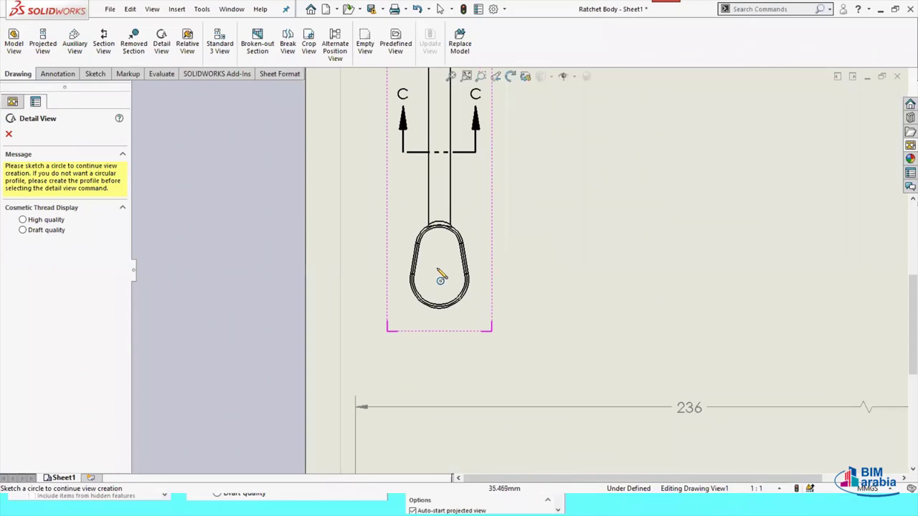
left_click(438, 265)
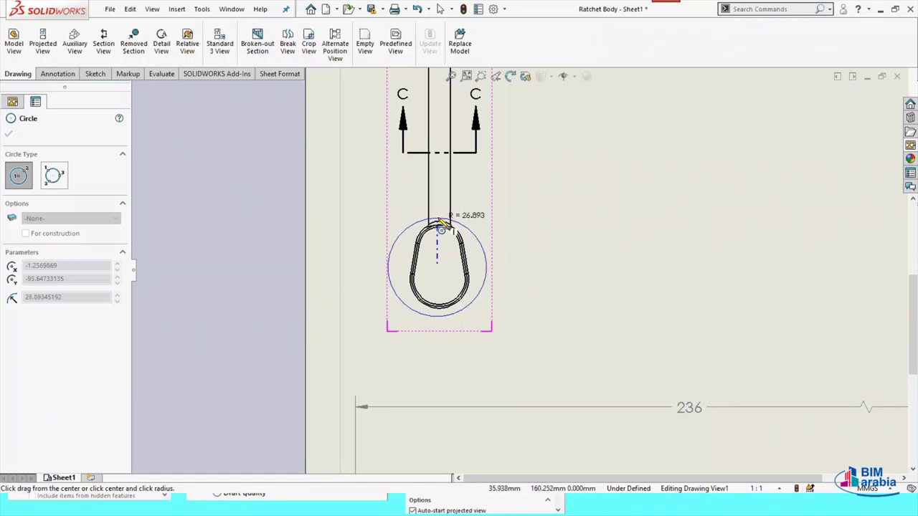
left_click(440, 223)
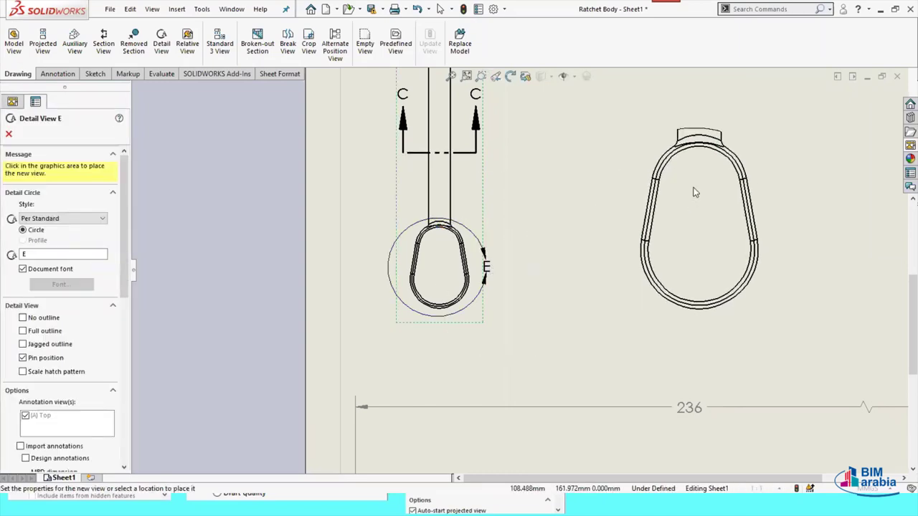
Place Detail View E at 1:1 to the right of the top view and accept it
scroll(616, 191, "down", 1)
scroll(616, 189, "down", 1)
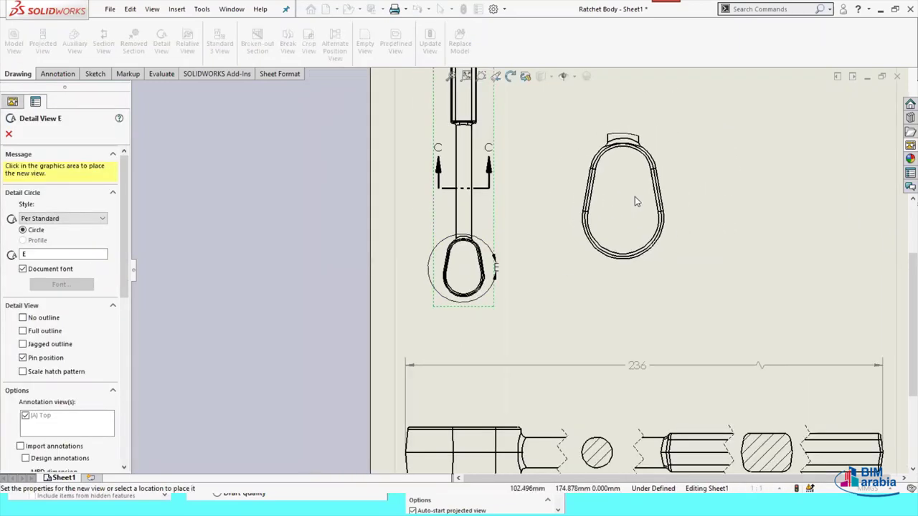
scroll(620, 196, "down", 2)
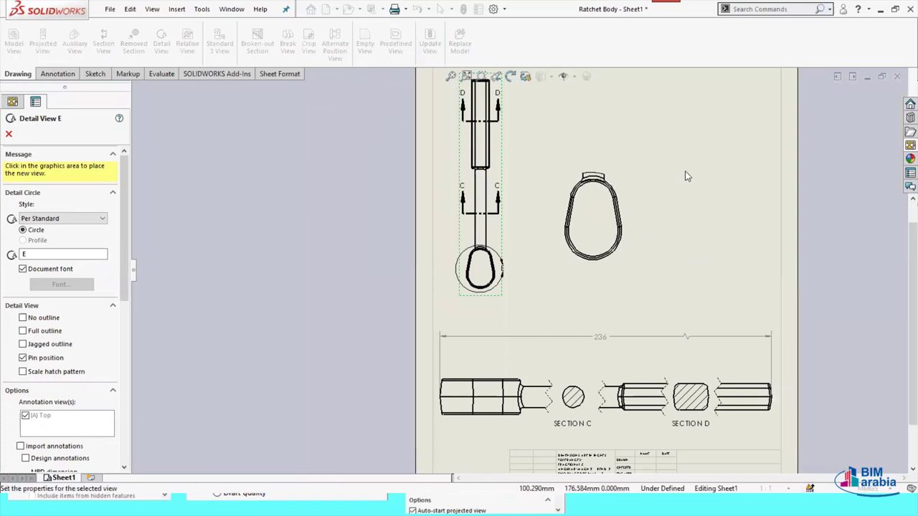
left_click(592, 215)
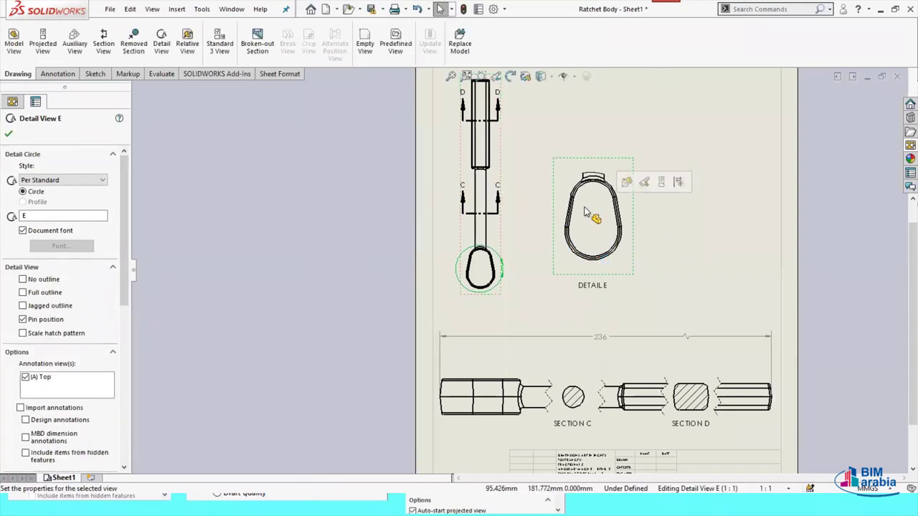
scroll(584, 208, "up", 1)
scroll(592, 228, "up", 1)
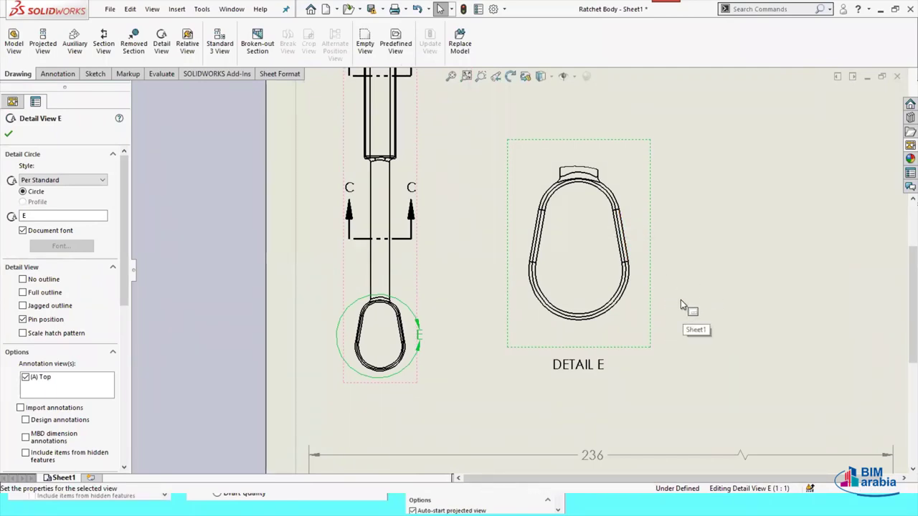
left_click(680, 300)
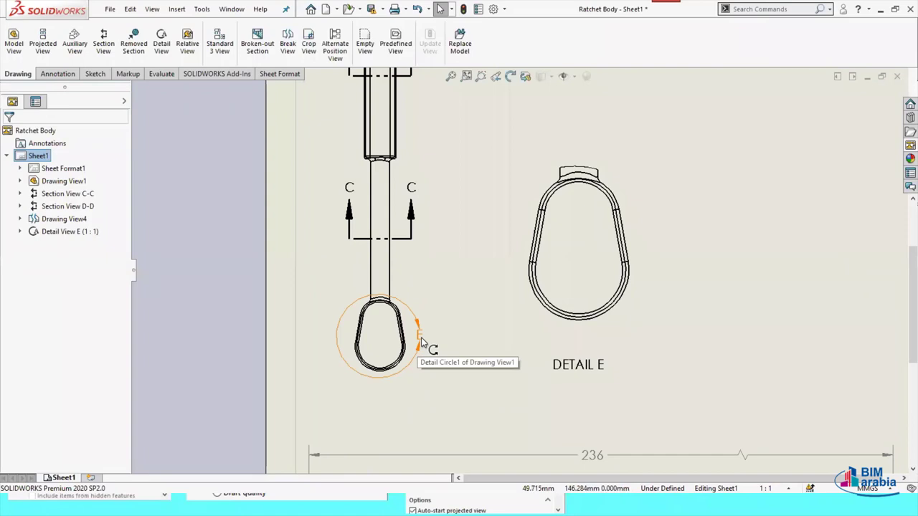
Change Detail View E's label from E to Head, so it reads DETAIL Head
left_click(60, 234)
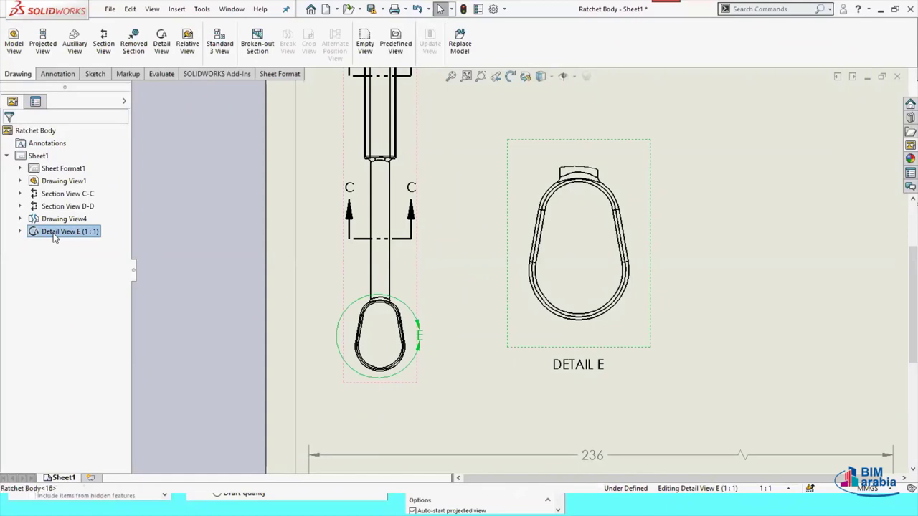
right_click(54, 237)
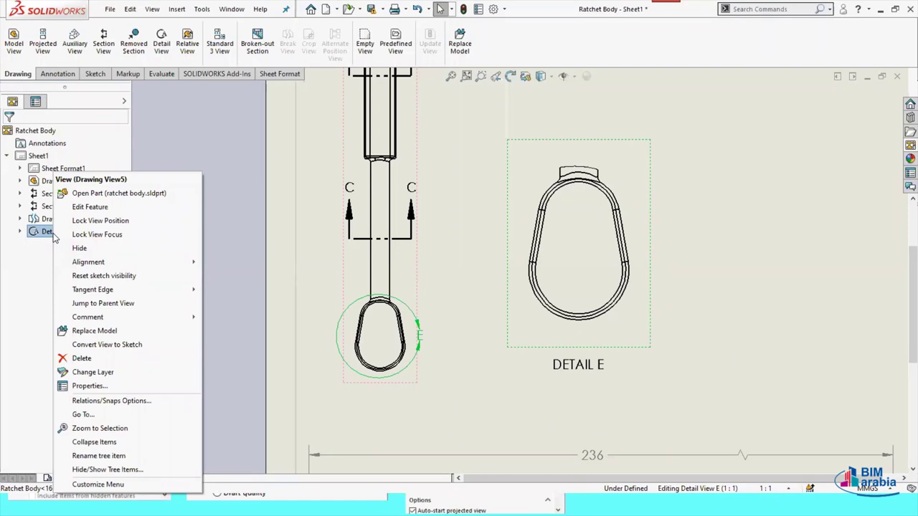
left_click(50, 235)
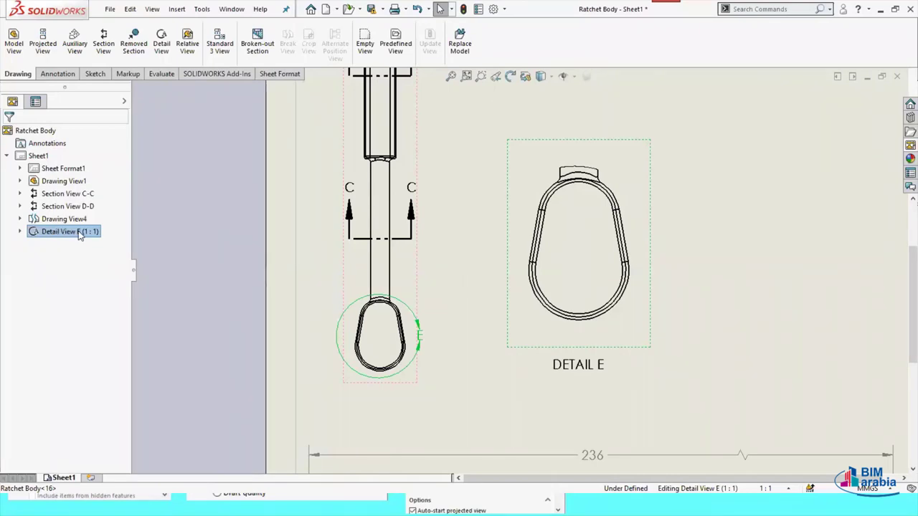
right_click(79, 232)
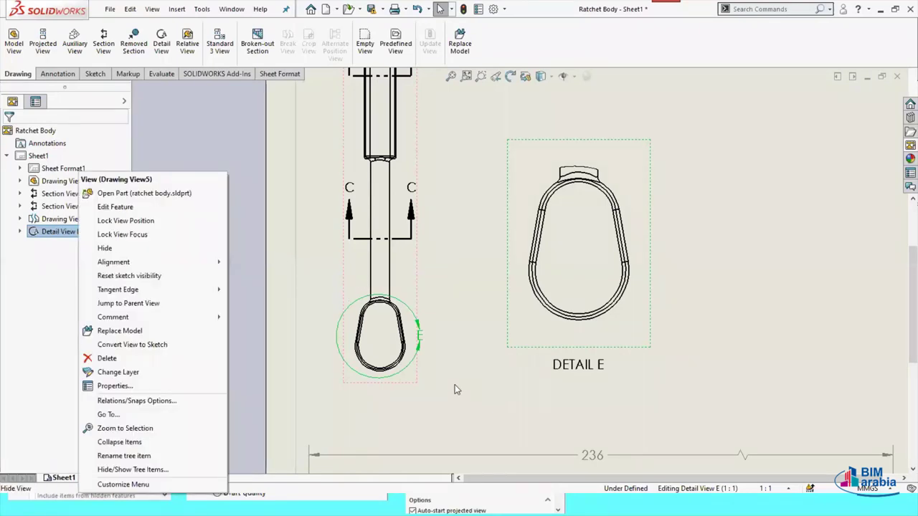
left_click(483, 366)
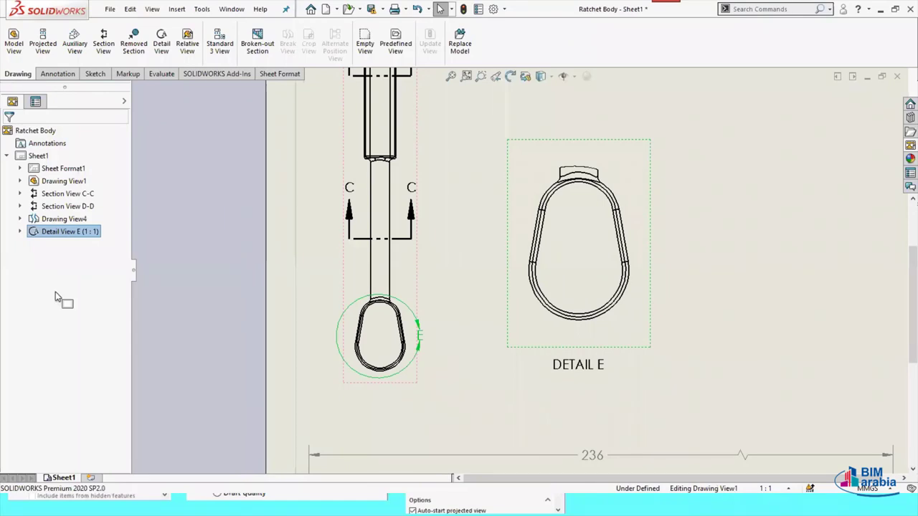
left_click(62, 233)
double_click(88, 214)
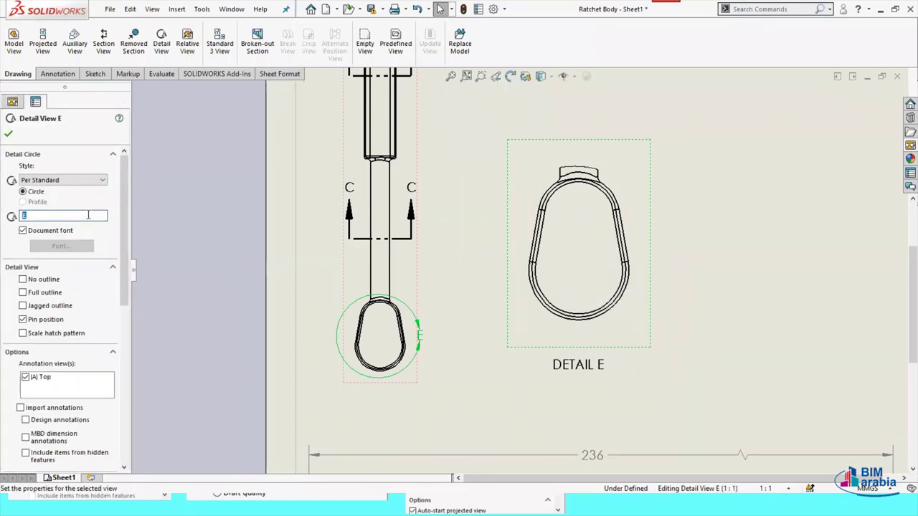
type("H")
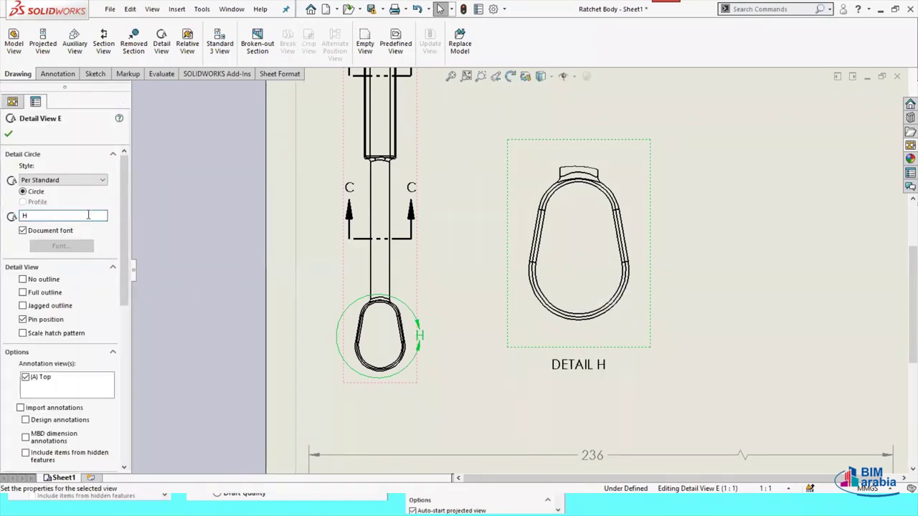
type("ead")
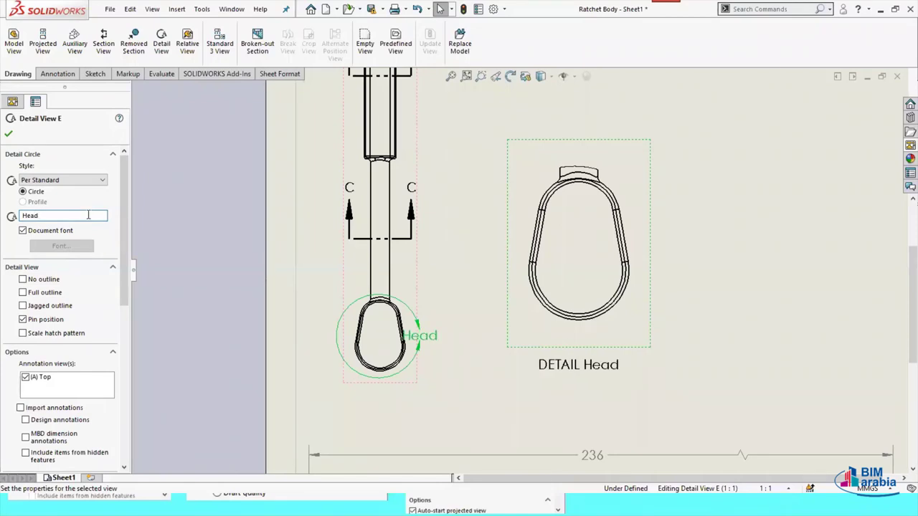
left_click(8, 134)
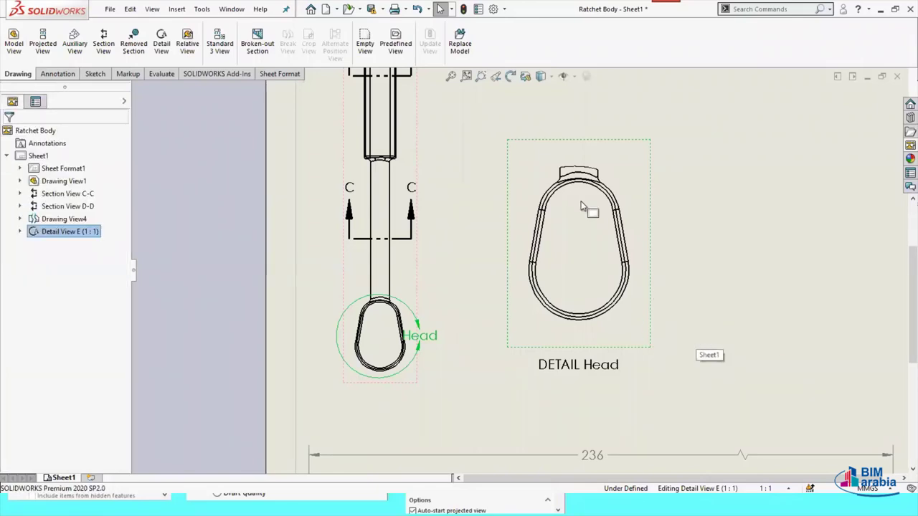
left_click(753, 222)
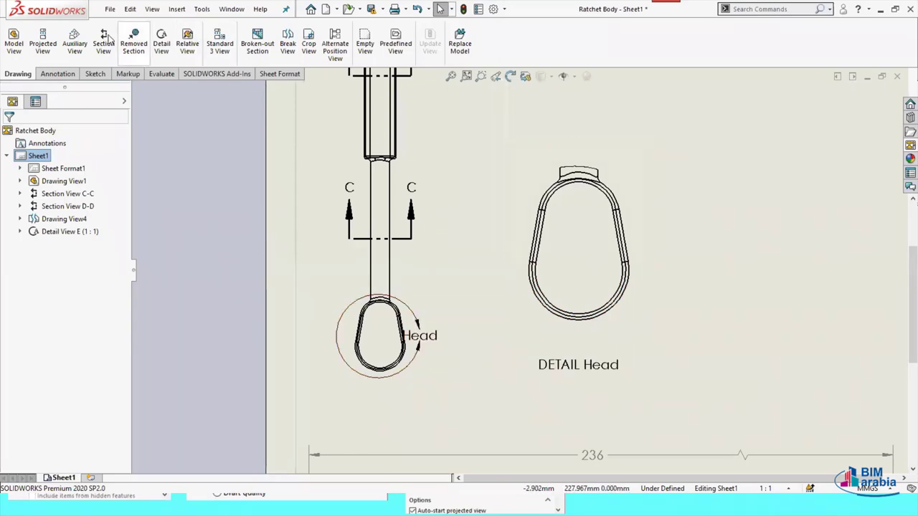
Dimension the 20.00° angle between the head's two tapered edges, placed below the head
left_click(55, 73)
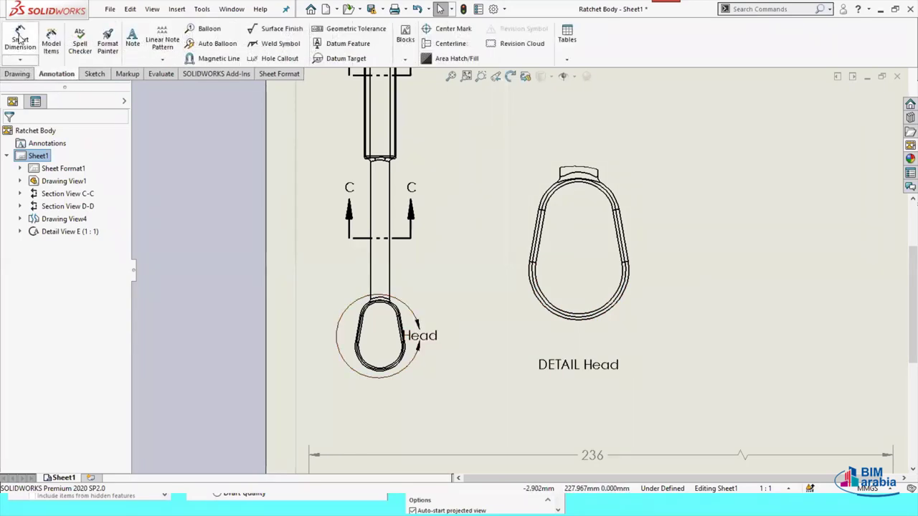
left_click(609, 250)
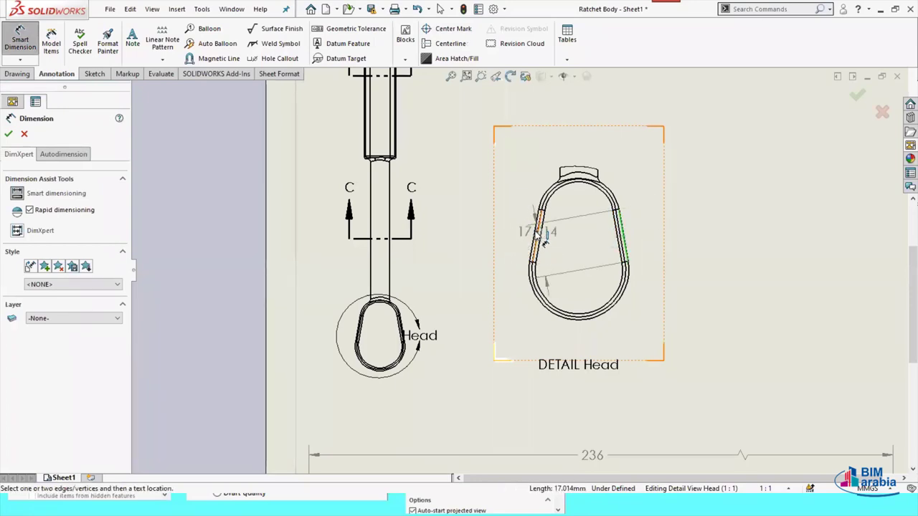
left_click(539, 235)
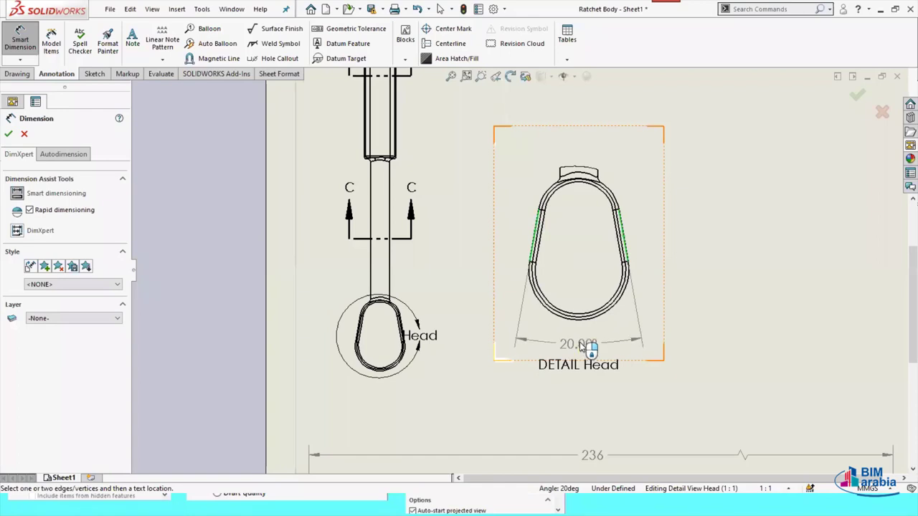
left_click(581, 346)
right_click(581, 346)
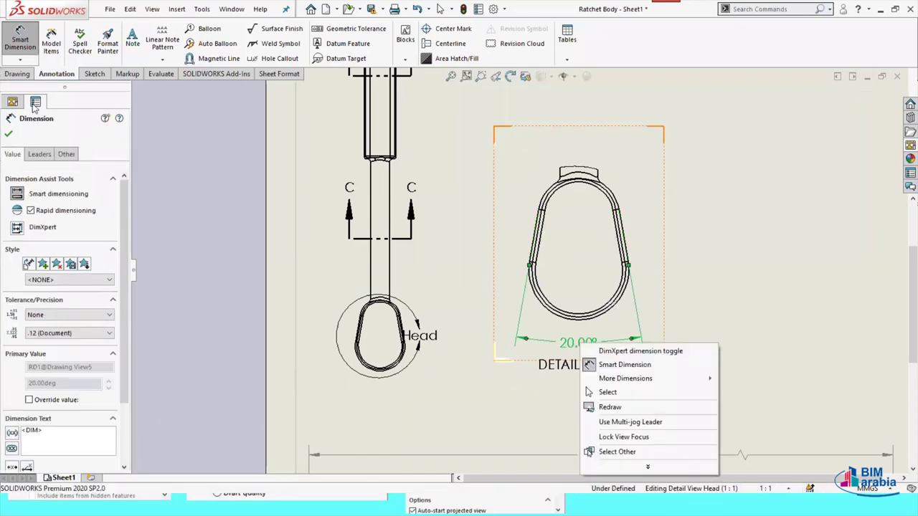
left_click(10, 136)
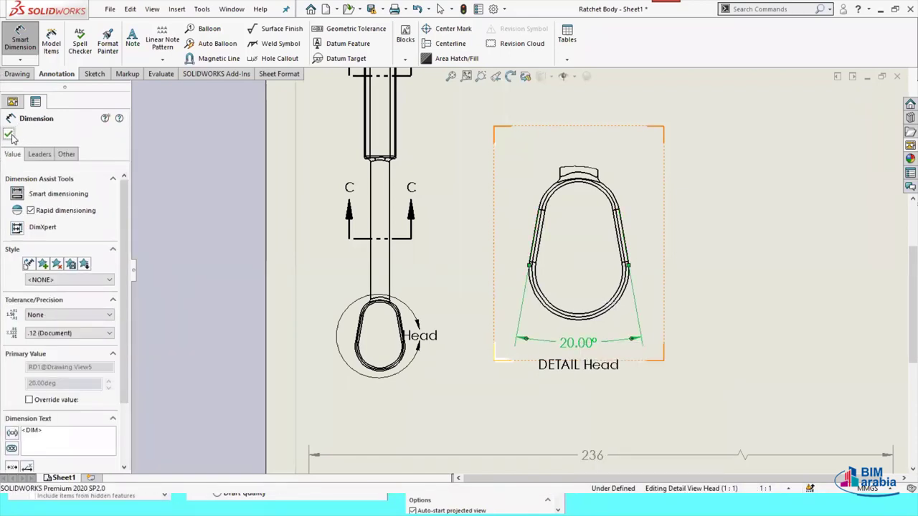
left_click(9, 135)
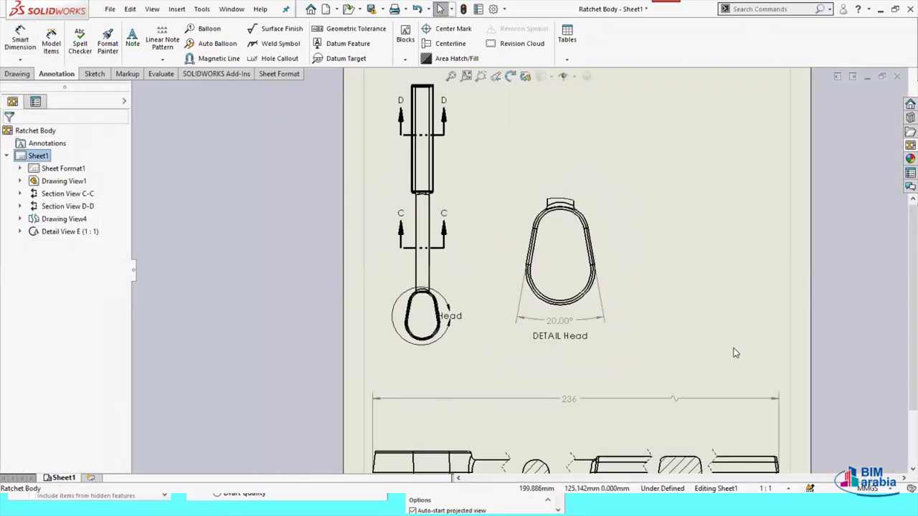
Fit the sheet to the window and nudge the DETAIL Head view slightly right
key("z")
scroll(590, 308, "down", 1)
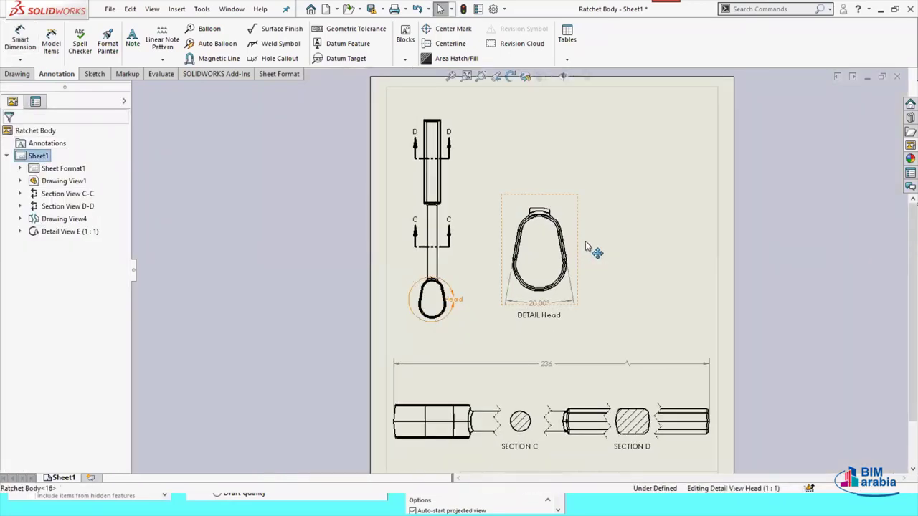
left_click_drag(584, 250, 588, 246)
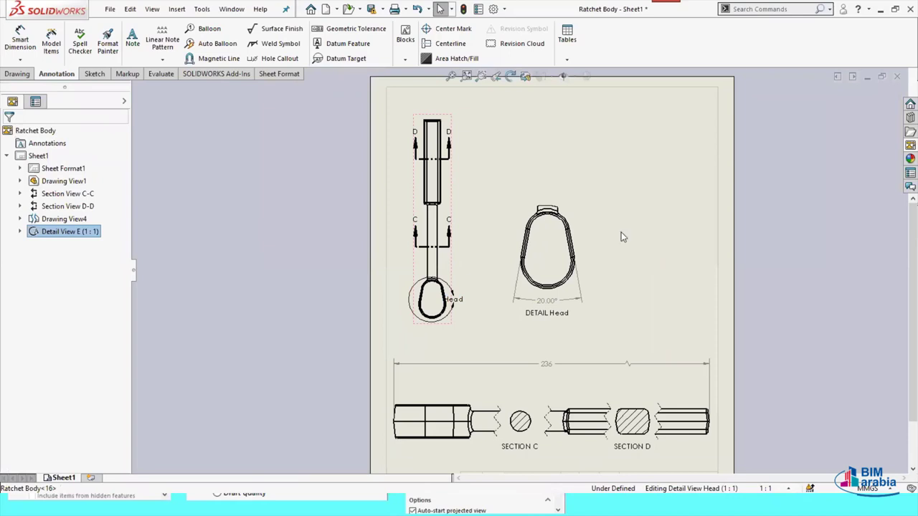
left_click(642, 263)
left_click(832, 359)
scroll(629, 346, "down", 1)
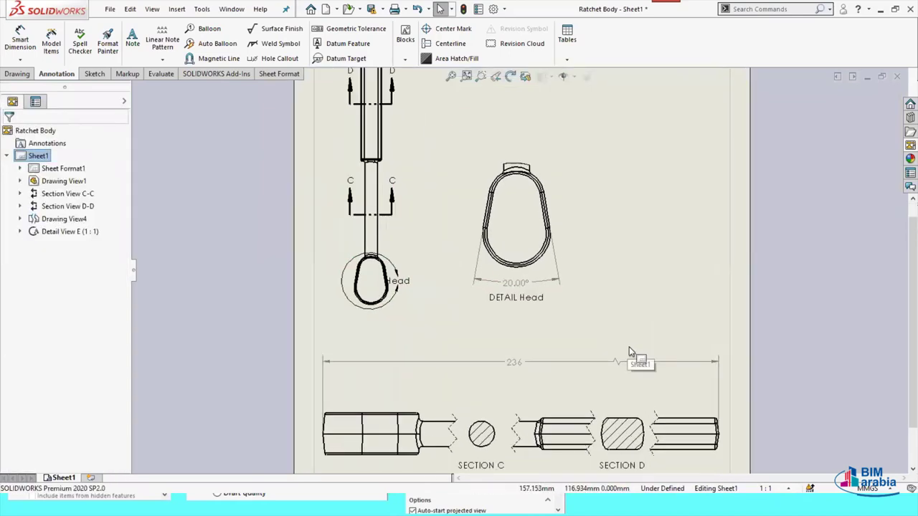
scroll(631, 359, "up", 3)
scroll(540, 390, "down", 1)
scroll(541, 391, "down", 1)
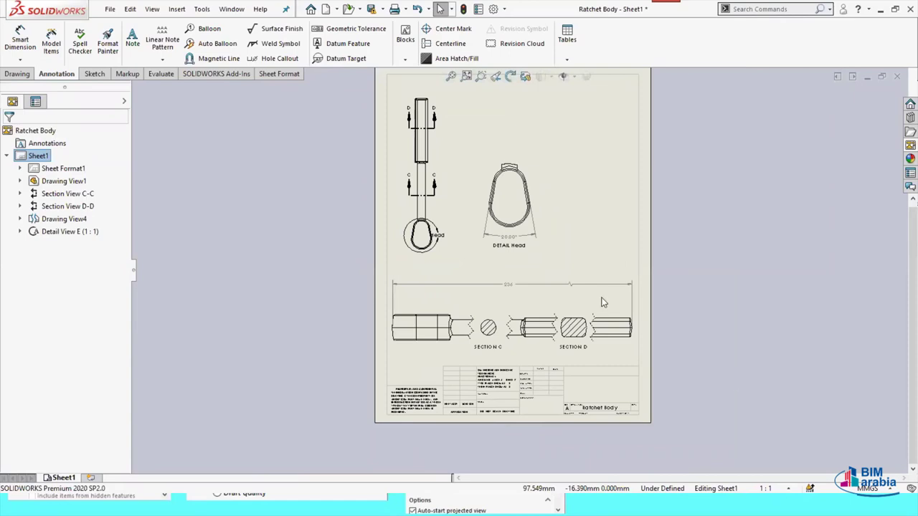
Advance the PowerPoint slide show two slides, then return to the Ratchet Body drawing
key("super+Tab")
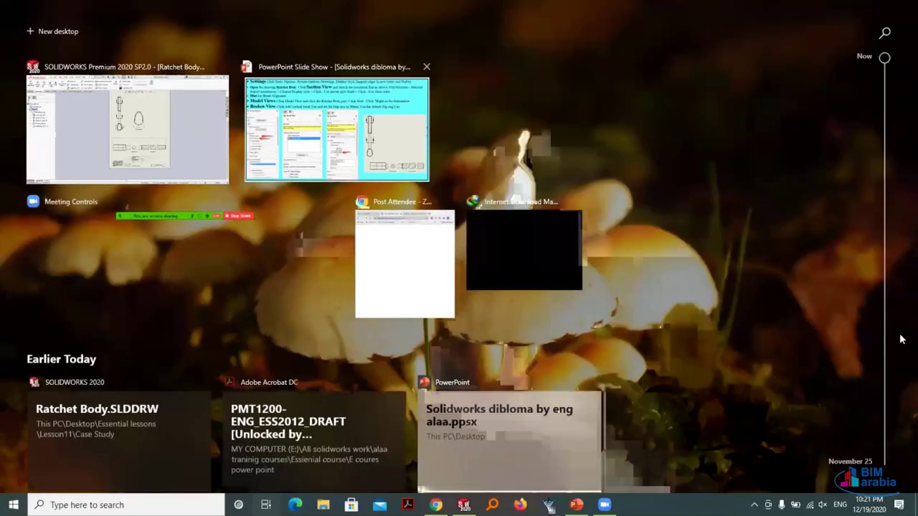
key("Return")
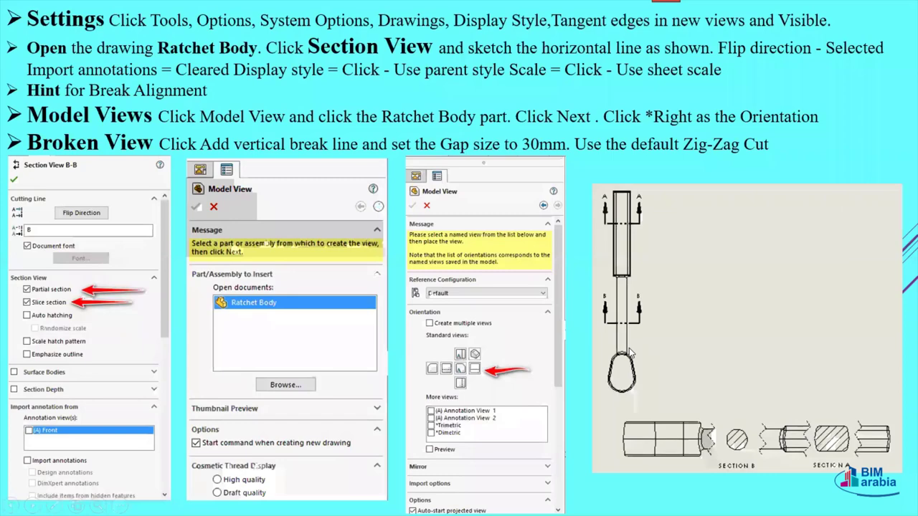
left_click(629, 348)
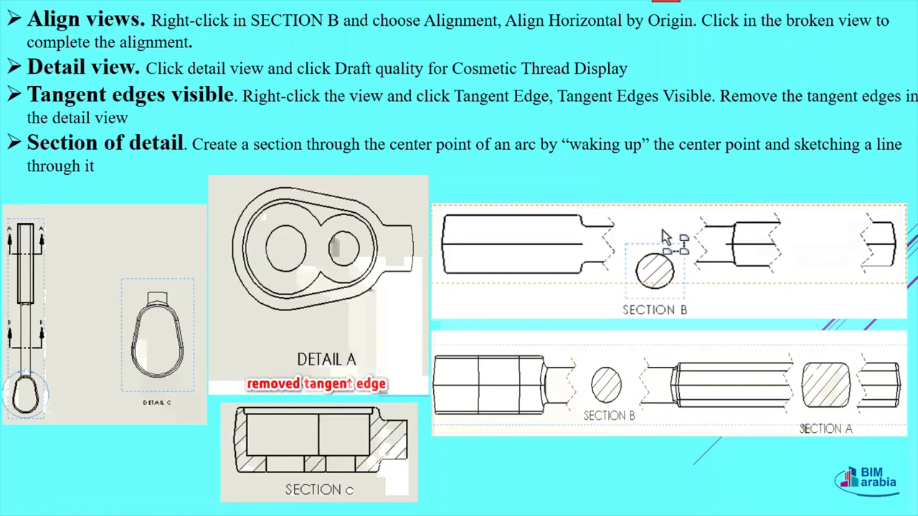
key("Right")
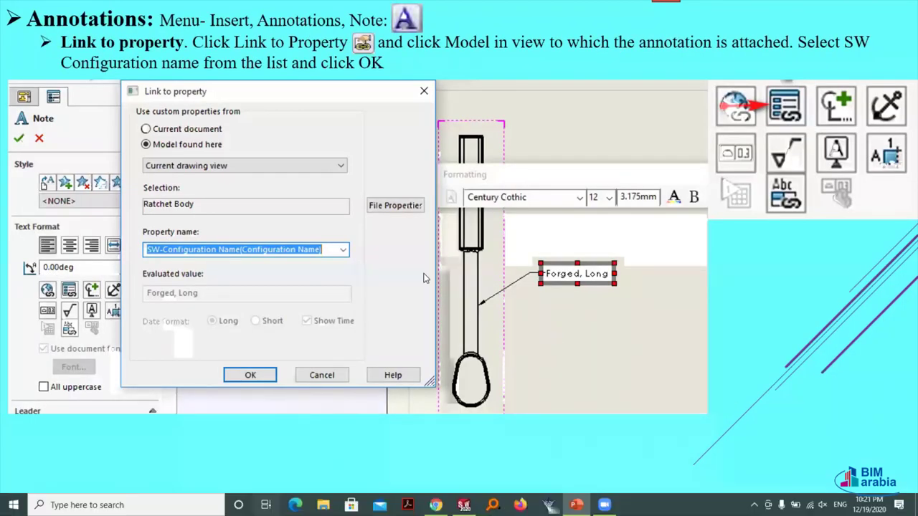
key("super+Tab")
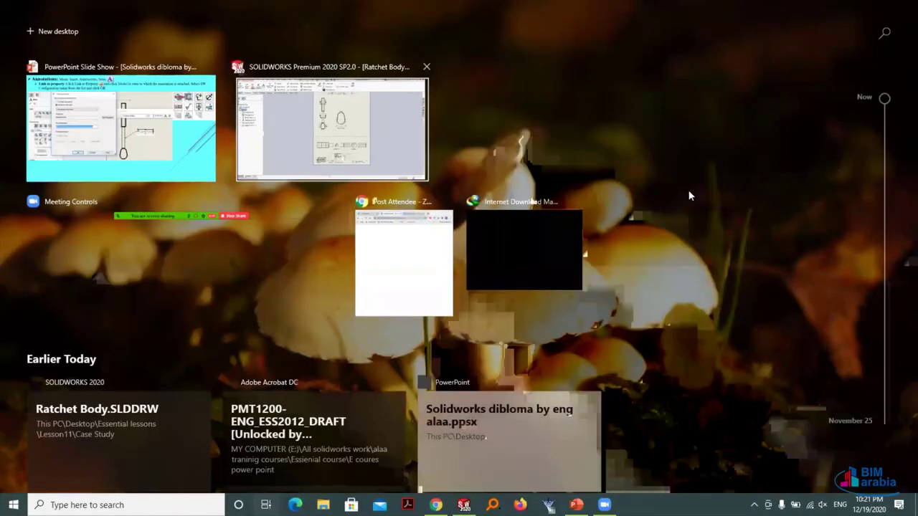
left_click(689, 195)
Move the DETAIL Head view up on the sheet and deselect it
scroll(627, 175, "down", 1)
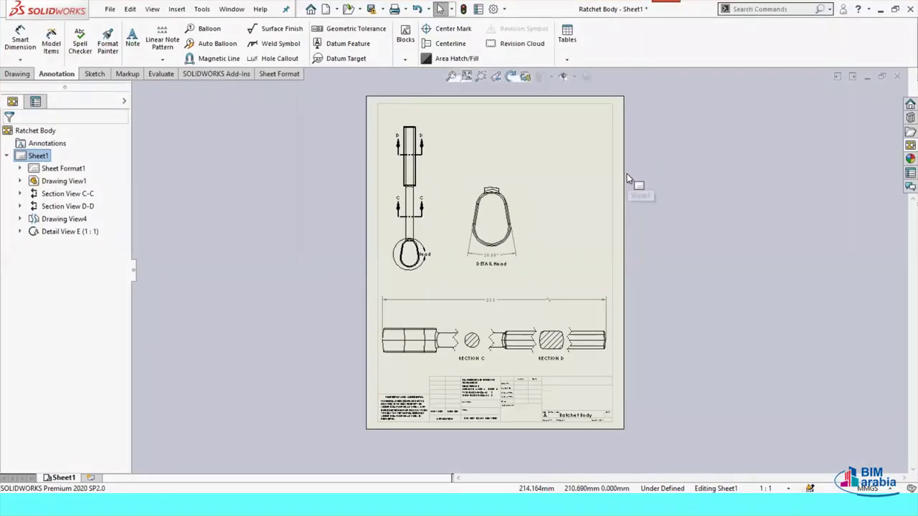
scroll(626, 175, "down", 1)
scroll(627, 175, "down", 1)
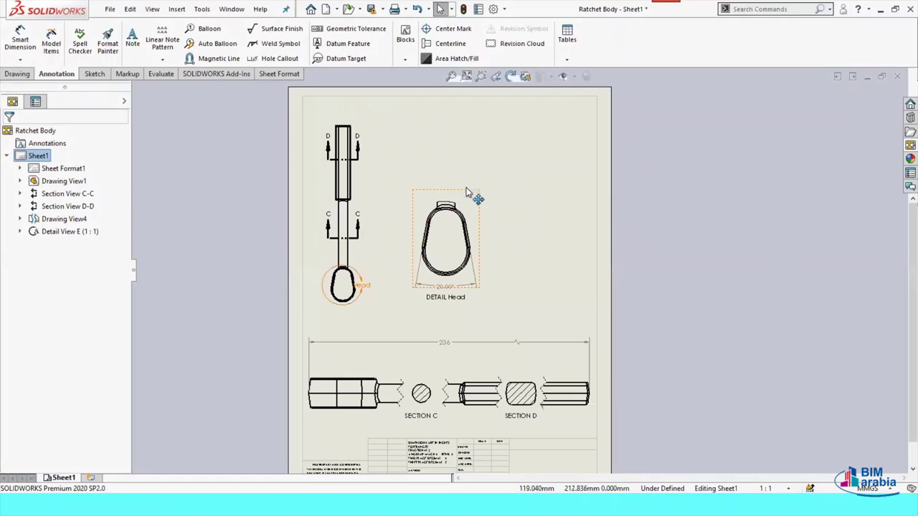
left_click_drag(465, 178, 467, 150)
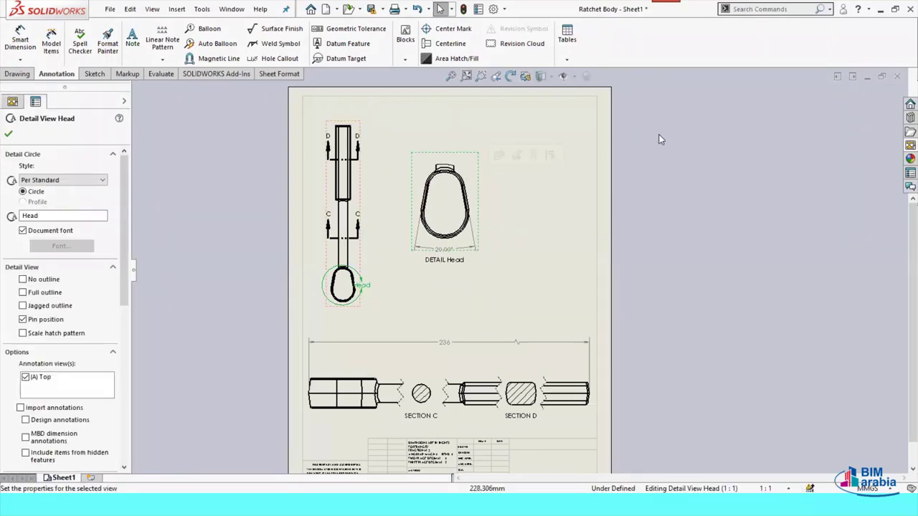
left_click(769, 187)
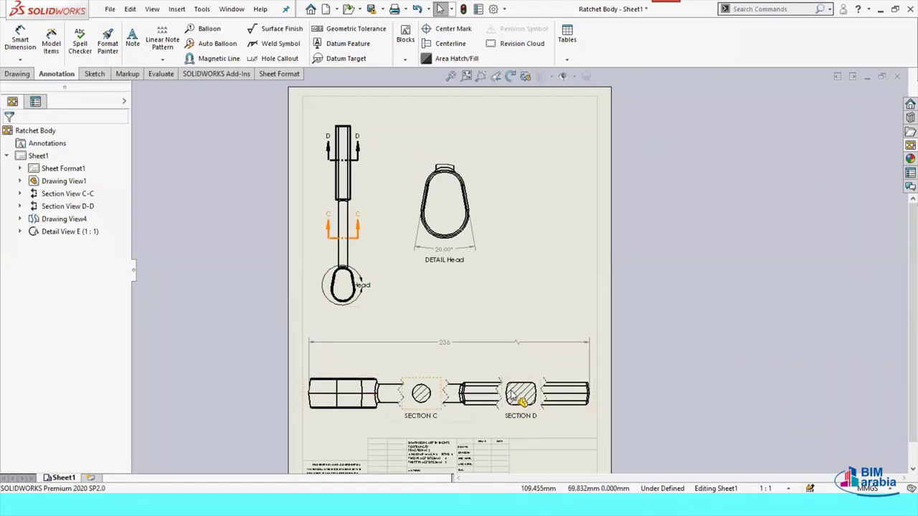
Check the 20° angle dimension, then drag DETAIL Head lower beside the top view
left_click(18, 74)
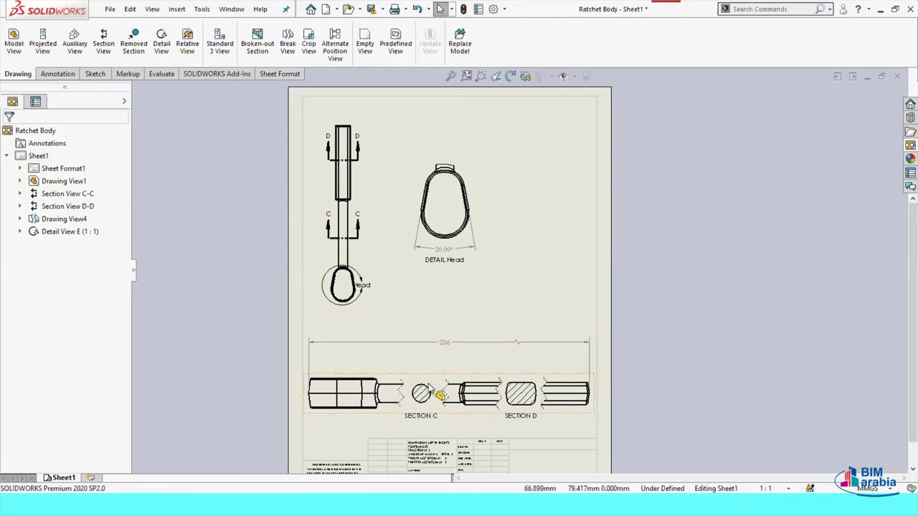
left_click(475, 241)
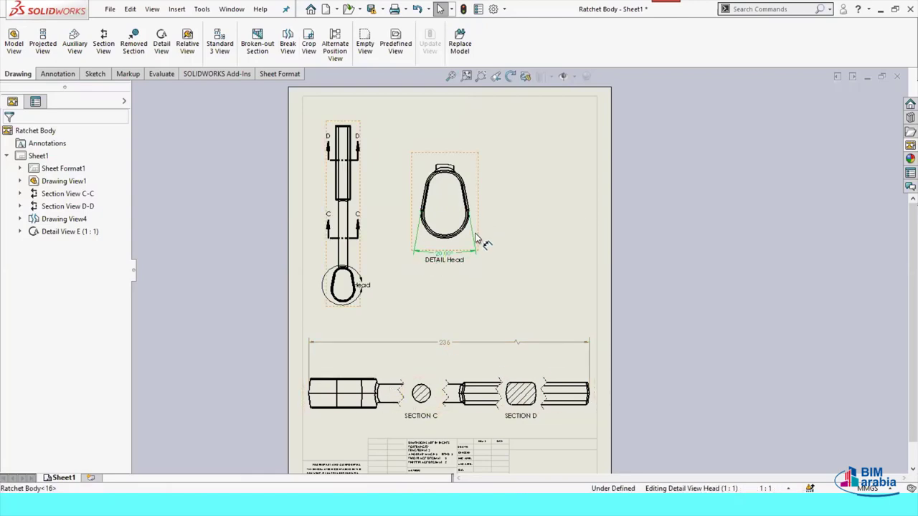
left_click(475, 239)
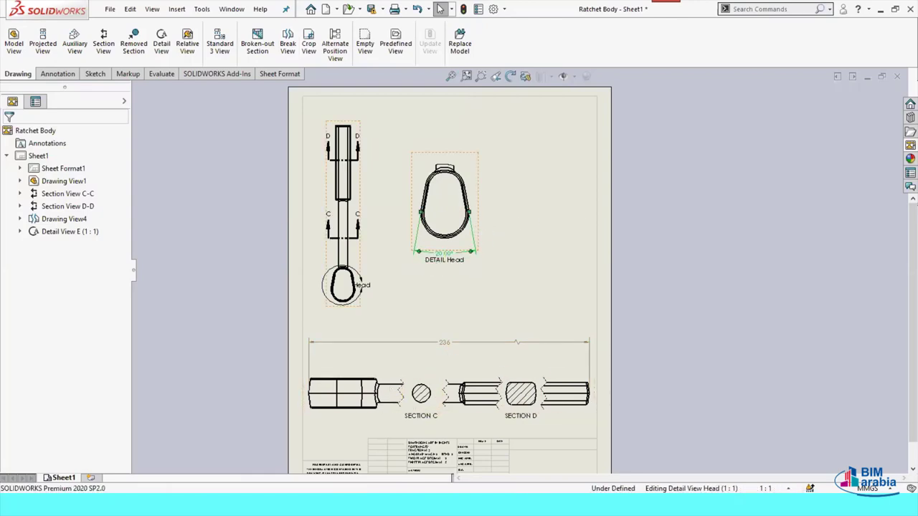
left_click(480, 174)
left_click_drag(465, 172, 461, 192)
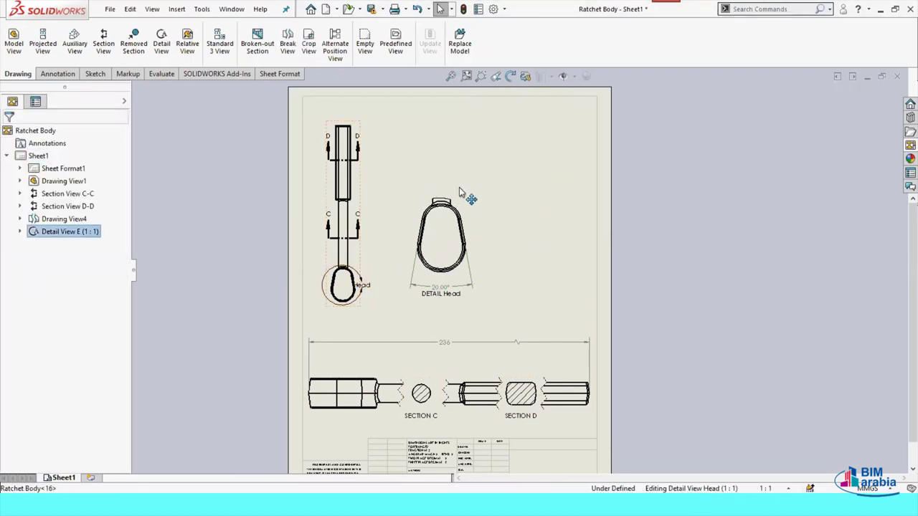
left_click(459, 192)
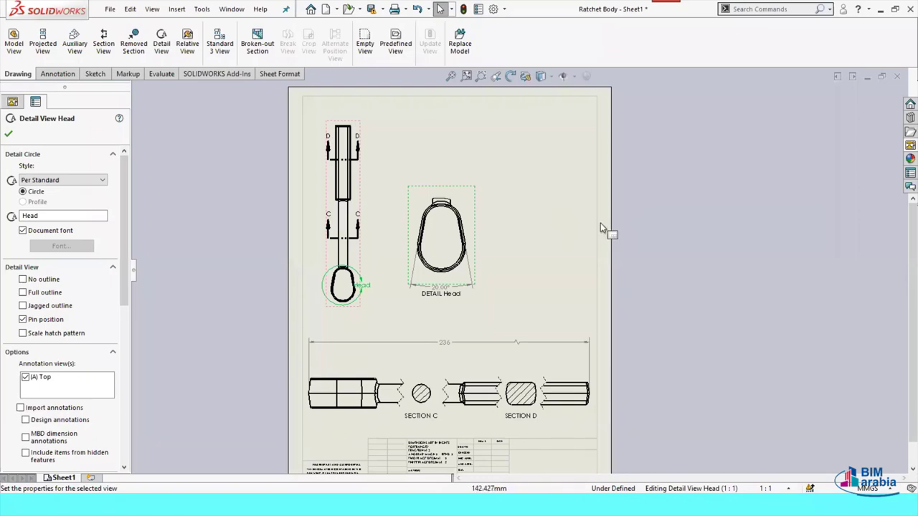
left_click(9, 134)
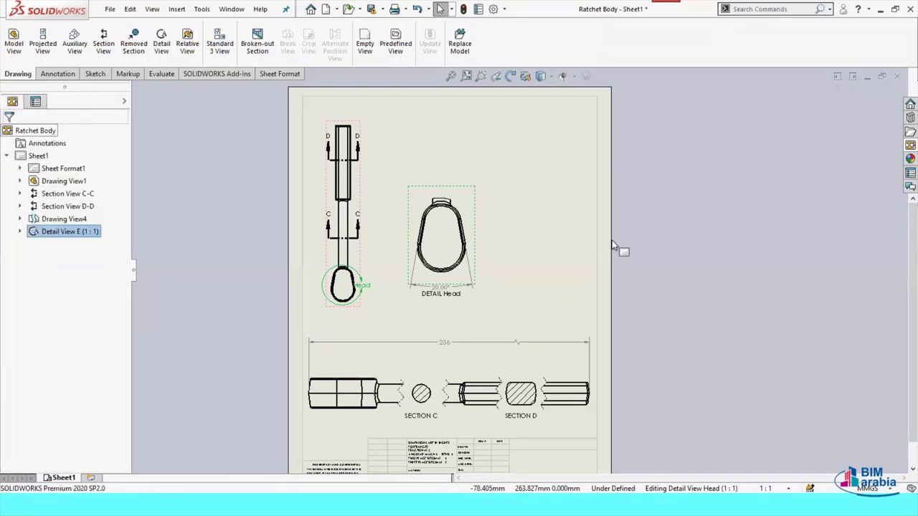
left_click(781, 244)
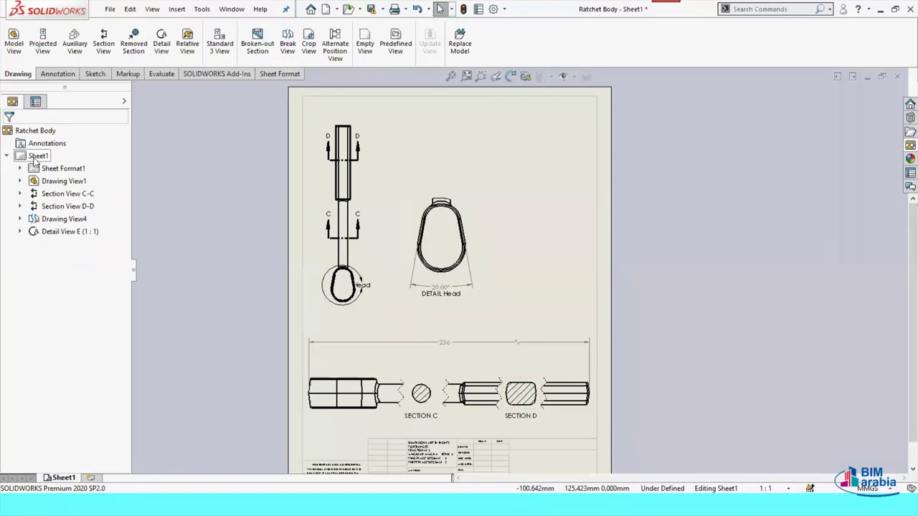
left_click(35, 158)
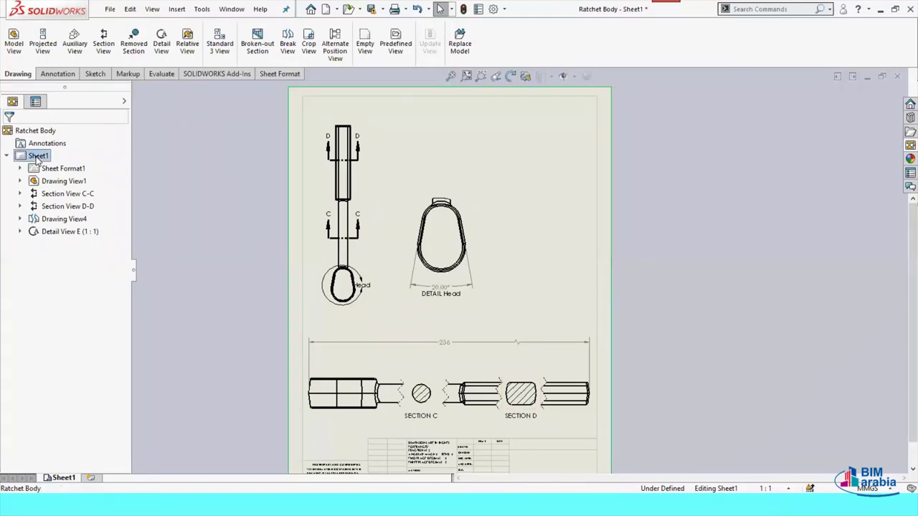
Rename Sheet1 to FORGED in the tree and zoom out to the whole sheet
left_click(36, 158)
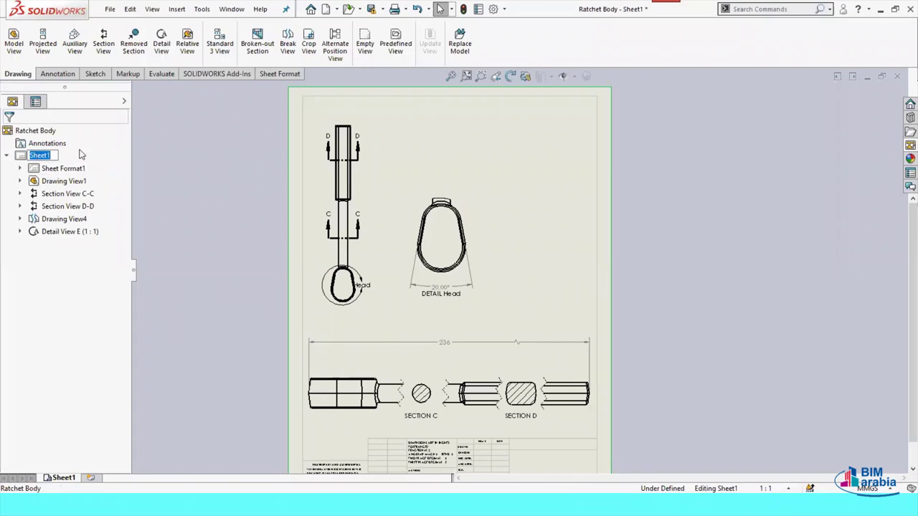
type("F")
type("O")
type("RGED")
left_click(84, 290)
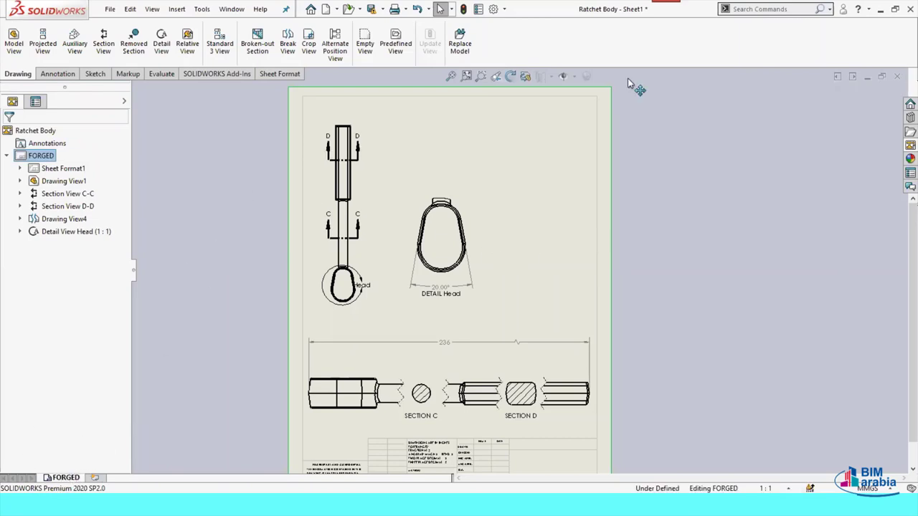
key("z")
scroll(627, 373, "up", 1)
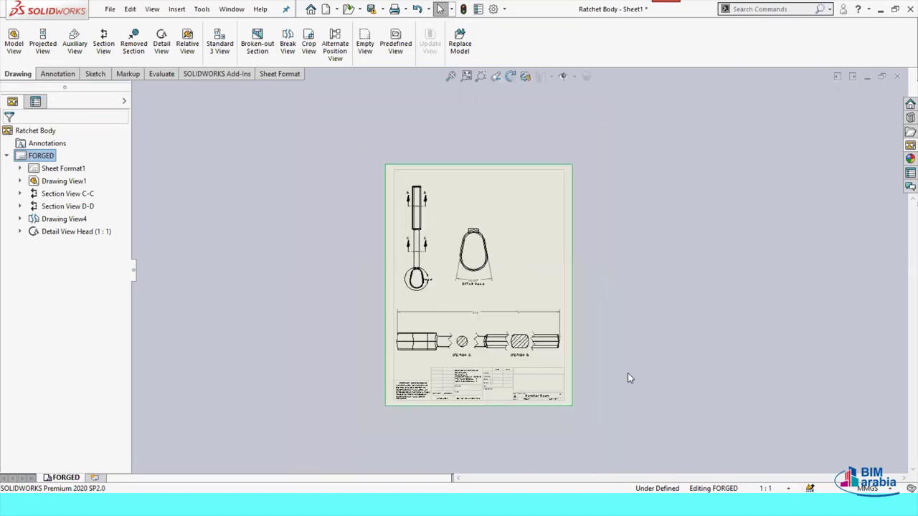
Add a second blank sheet and rename its Sheet1 entry to MACHNED
left_click(97, 476)
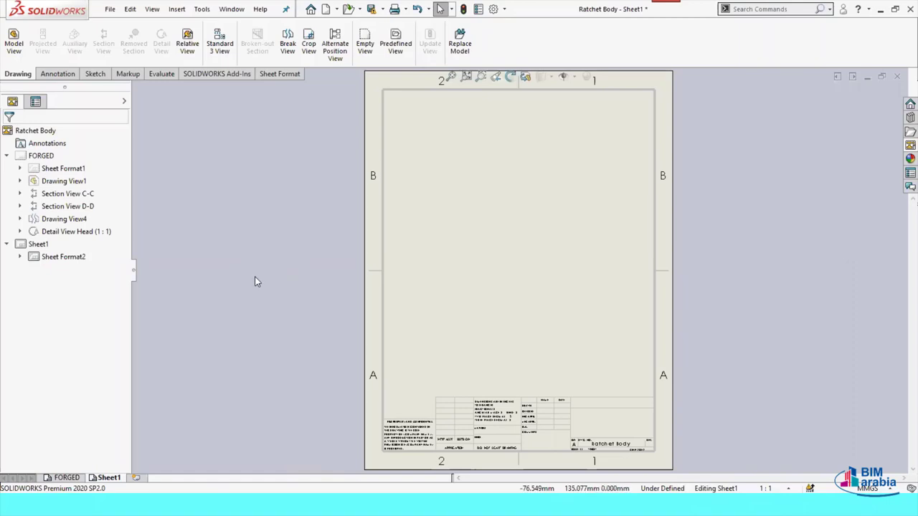
left_click(41, 247)
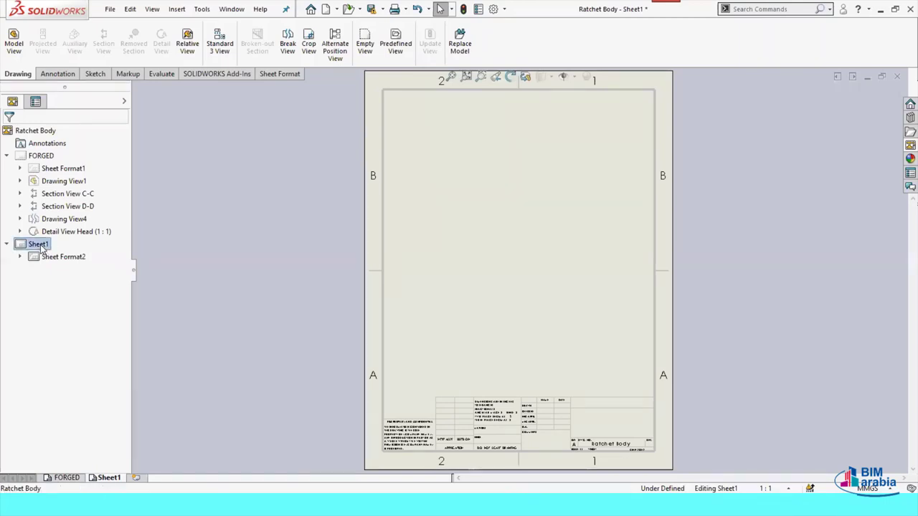
right_click(41, 247)
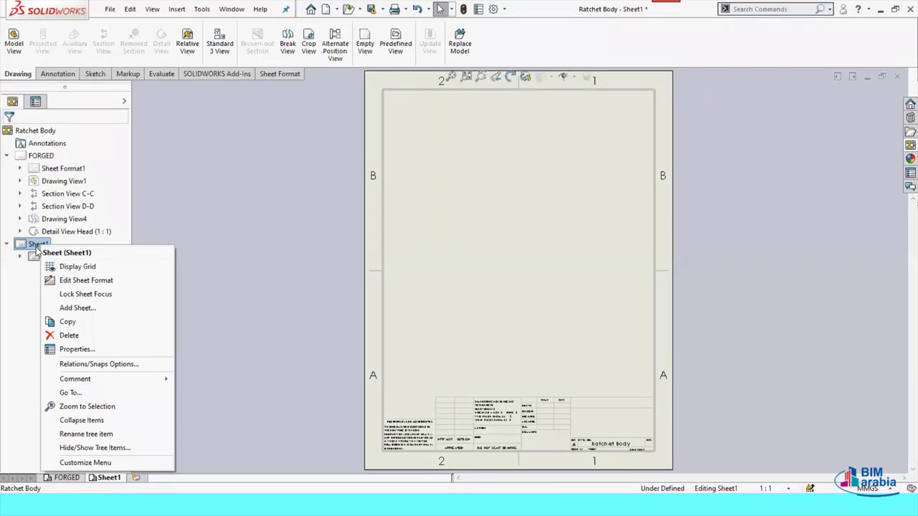
left_click(36, 248)
left_click(50, 244)
type("MA")
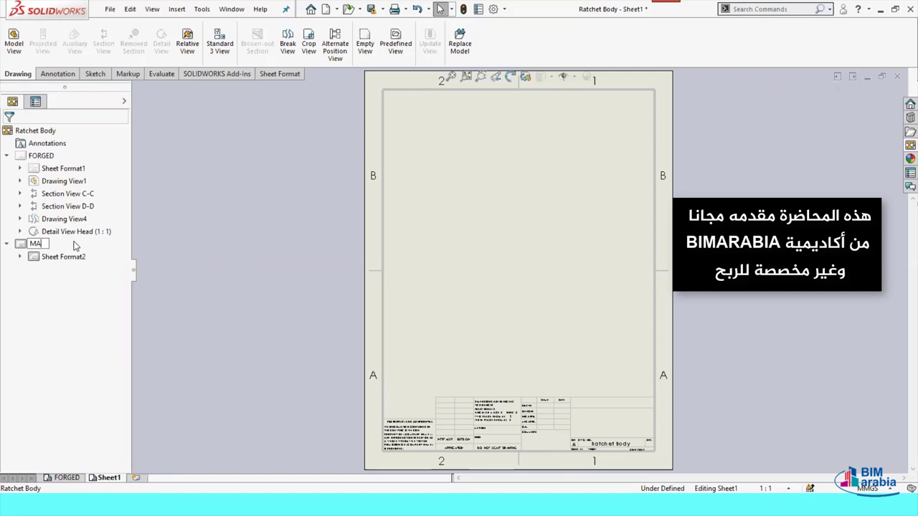
type("CHNED")
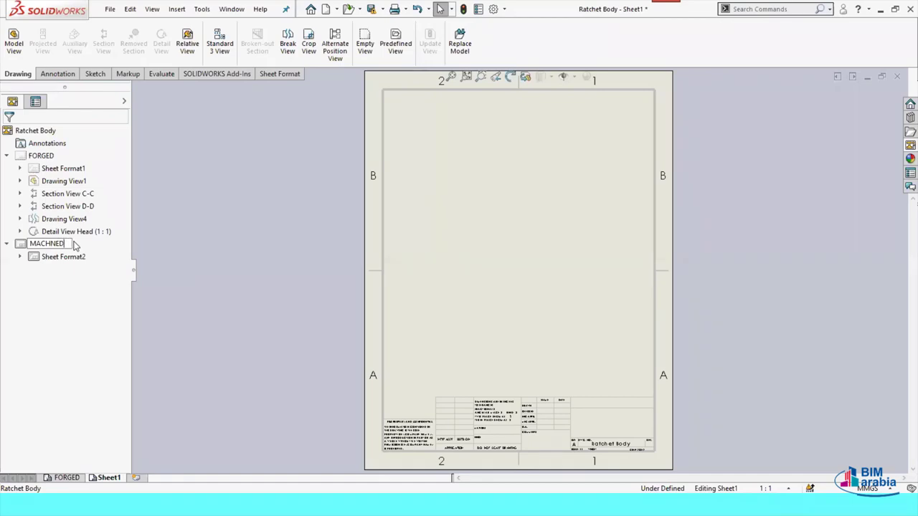
key("Return")
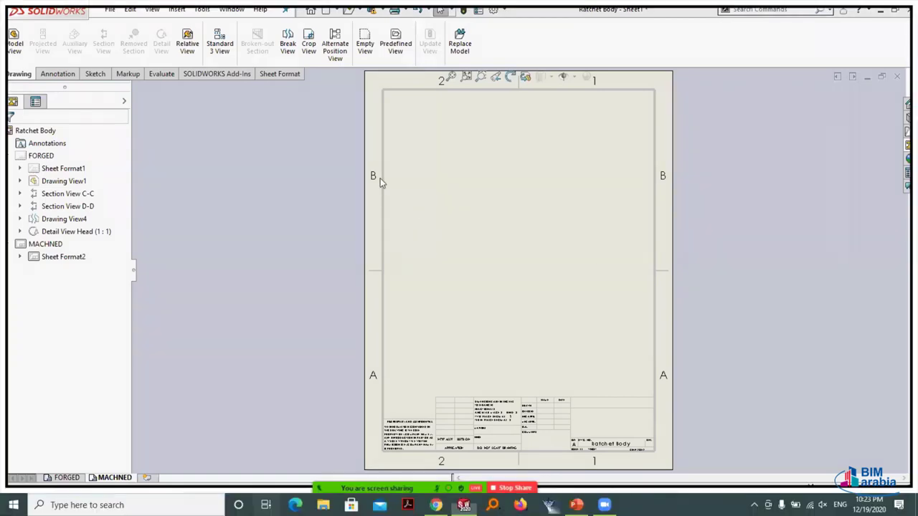
Switch to the PowerPoint slide show and glance at the next slide before returning to Link to property
key("super+Tab")
key("Escape")
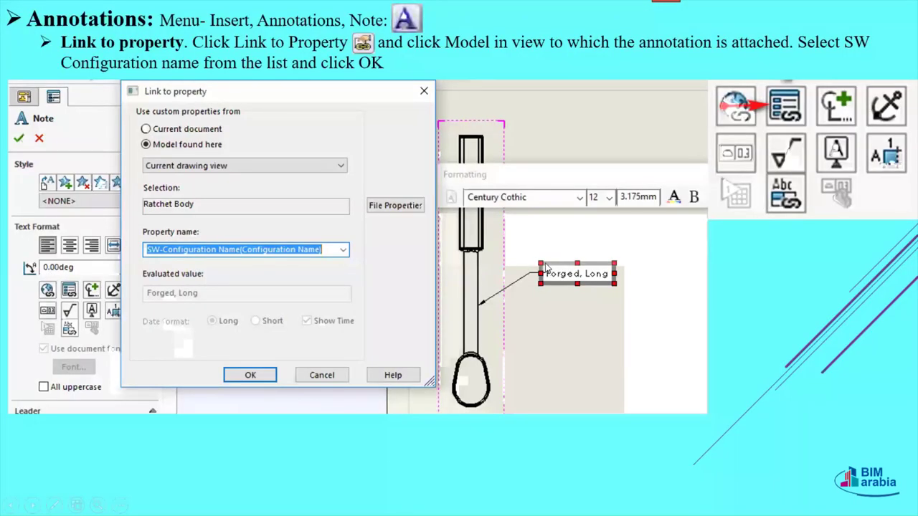
key("Right")
key("Left")
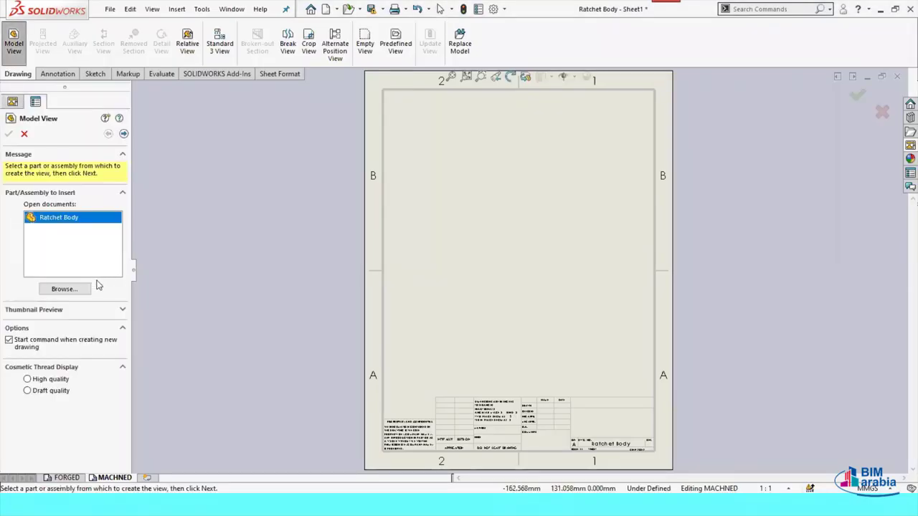
Give the new ratchet body model view the Right orientation and a custom scale
left_click(124, 134)
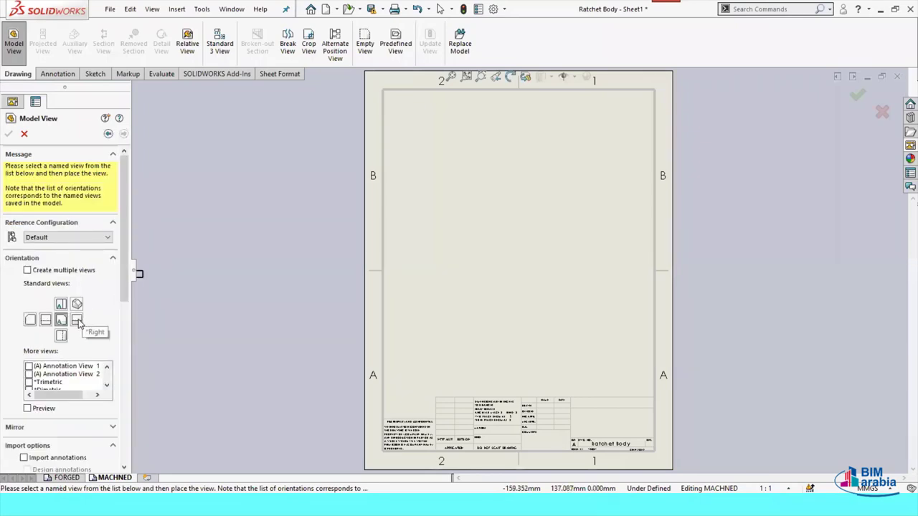
left_click(77, 320)
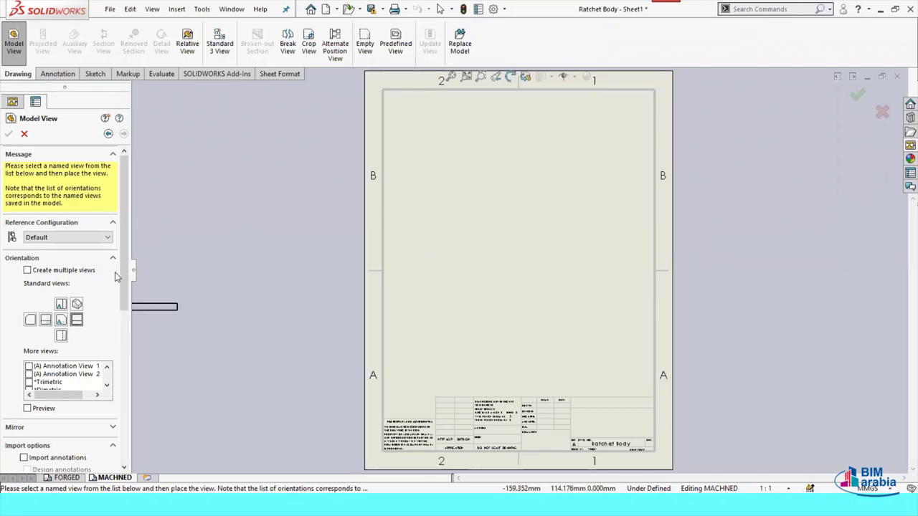
scroll(79, 322, "down", 5)
scroll(86, 378, "down", 1)
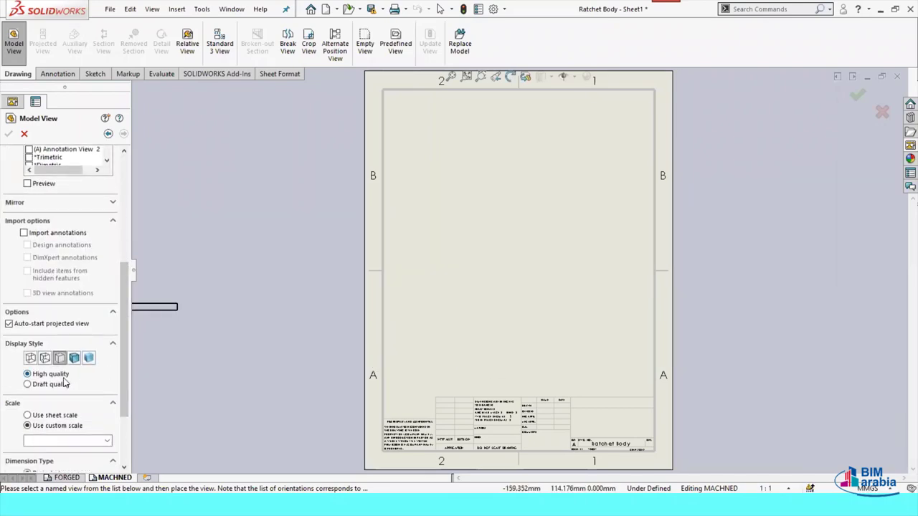
left_click(57, 416)
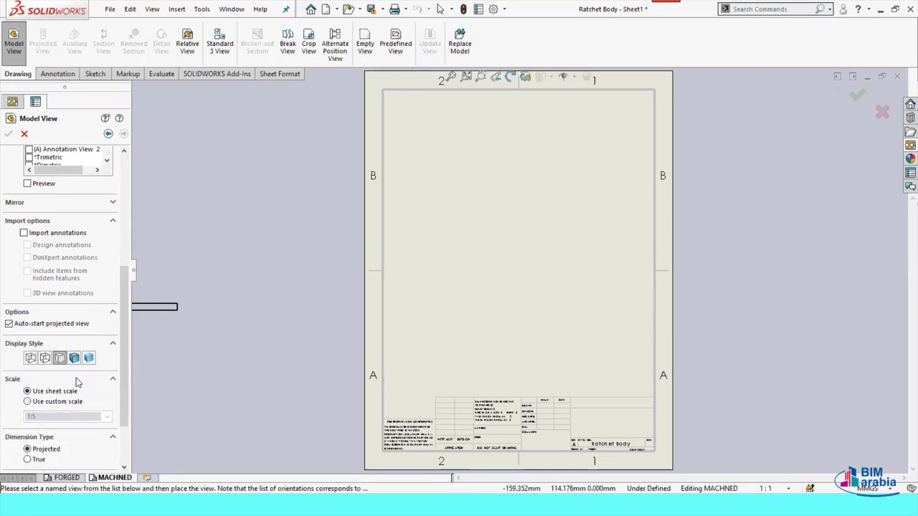
scroll(118, 329, "down", 2)
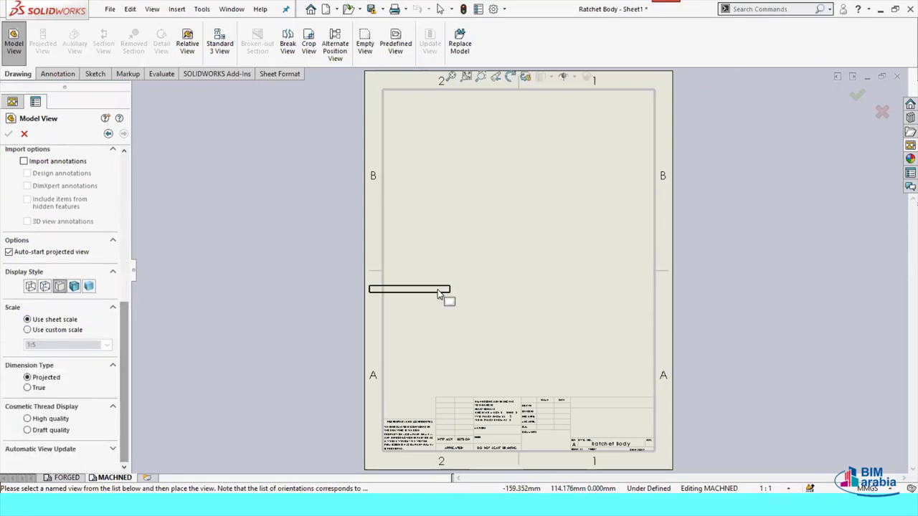
left_click(27, 330)
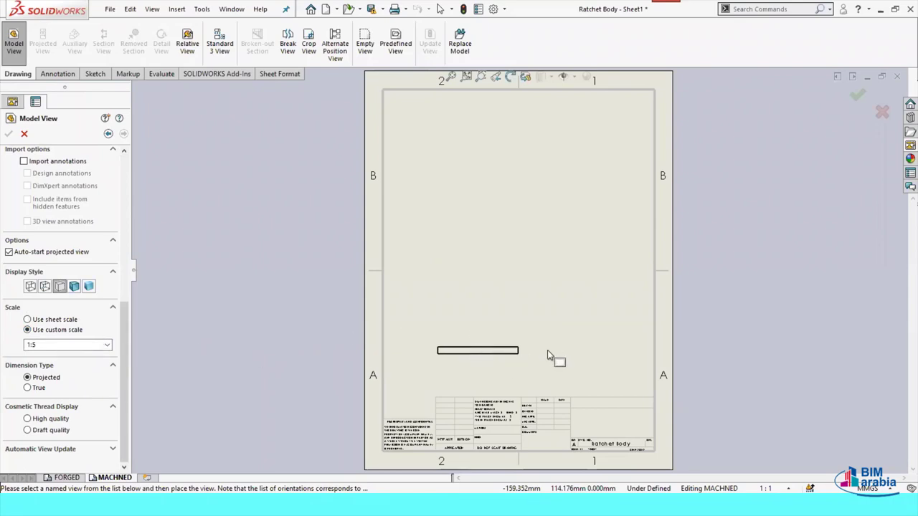
left_click(41, 320)
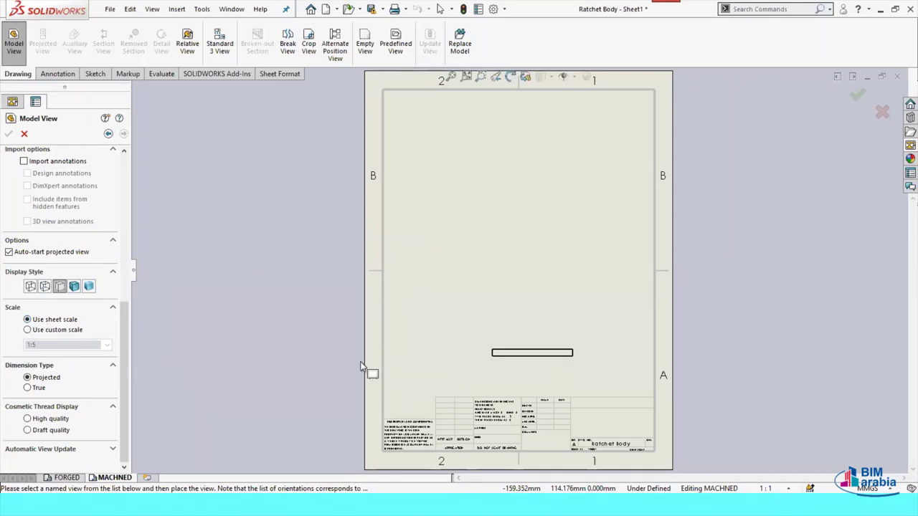
left_click(54, 332)
type("2")
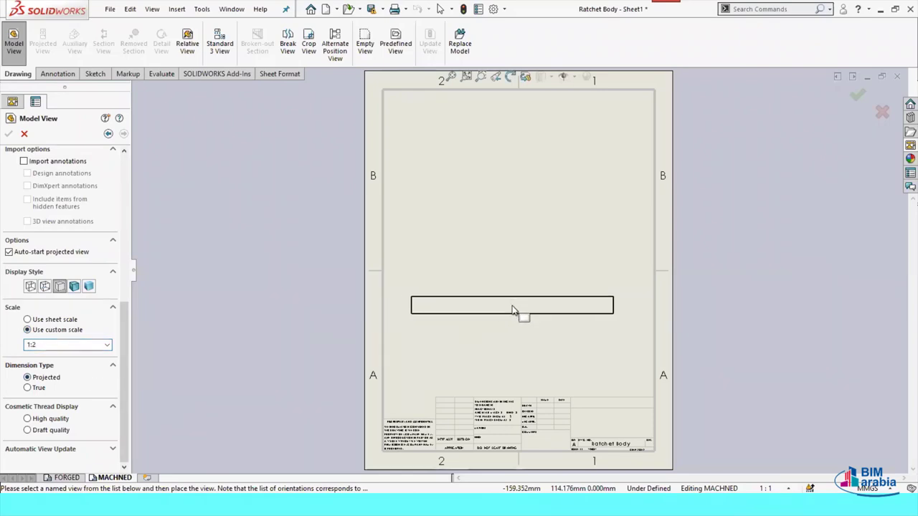
Place the view at the MACHNED sheet centre and skip the automatic projected view
left_click(512, 306)
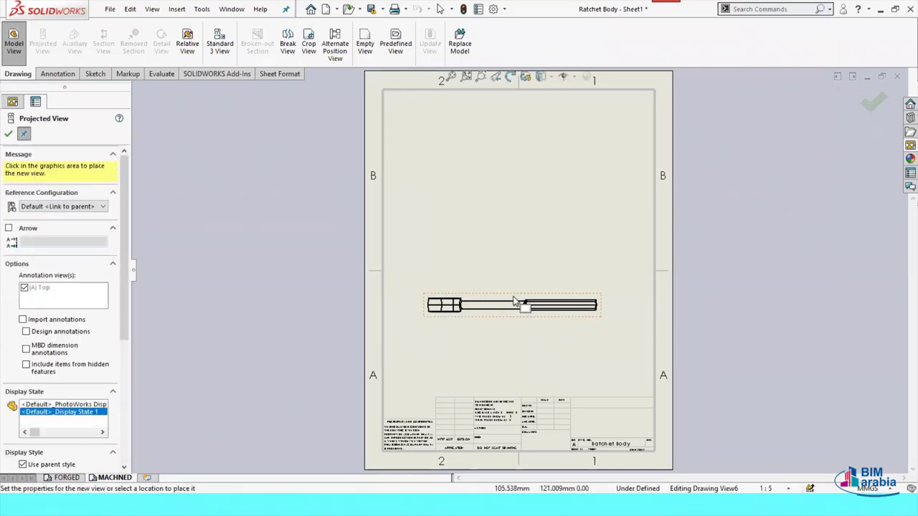
scroll(511, 308, "down", 1)
scroll(485, 332, "down", 1)
key("Escape")
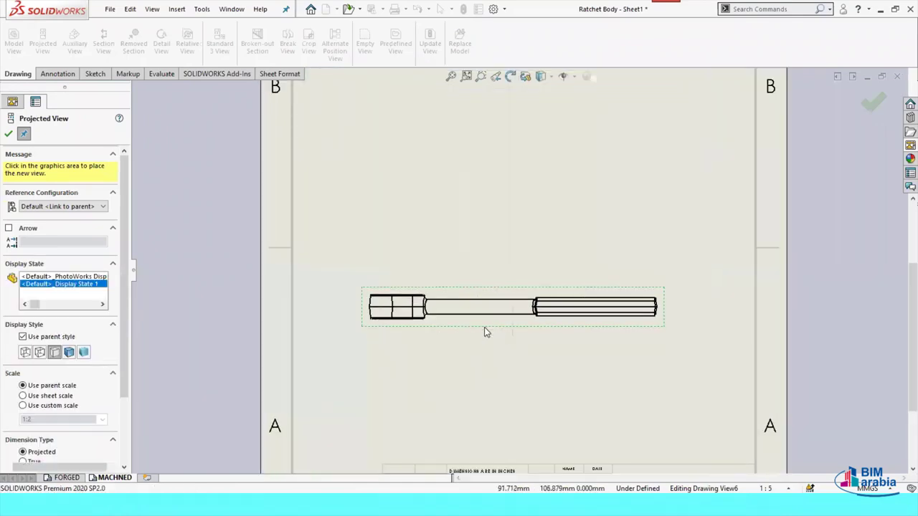
scroll(492, 321, "up", 3)
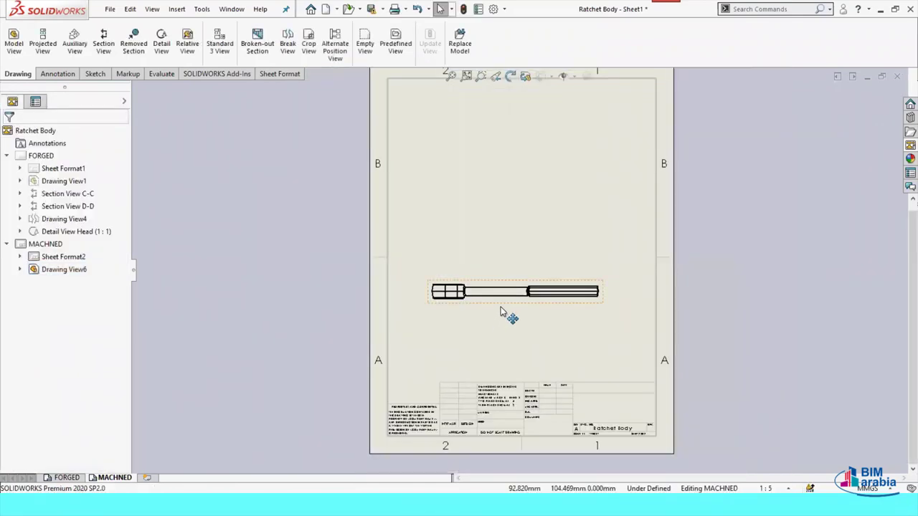
Move Drawing View6 down above the title block and set its custom scale to 1:1.5
left_click_drag(500, 316, 504, 364)
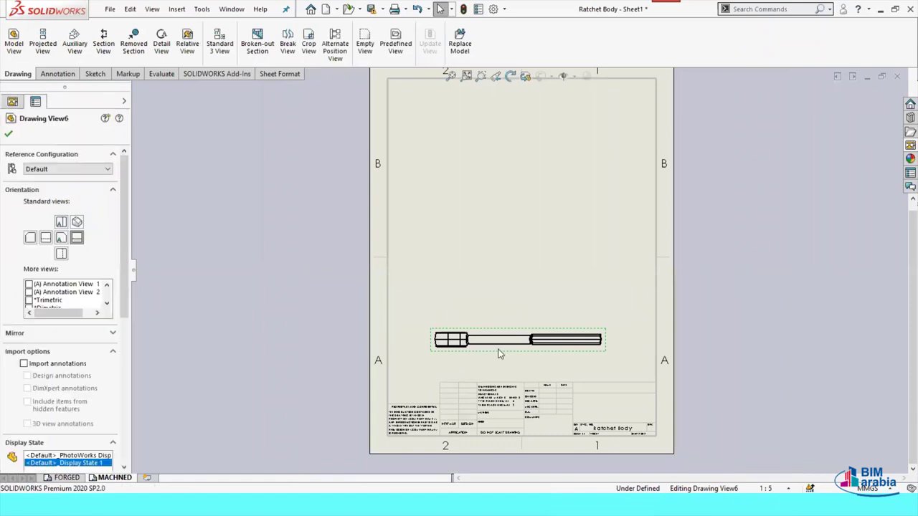
key("Escape")
left_click(63, 269)
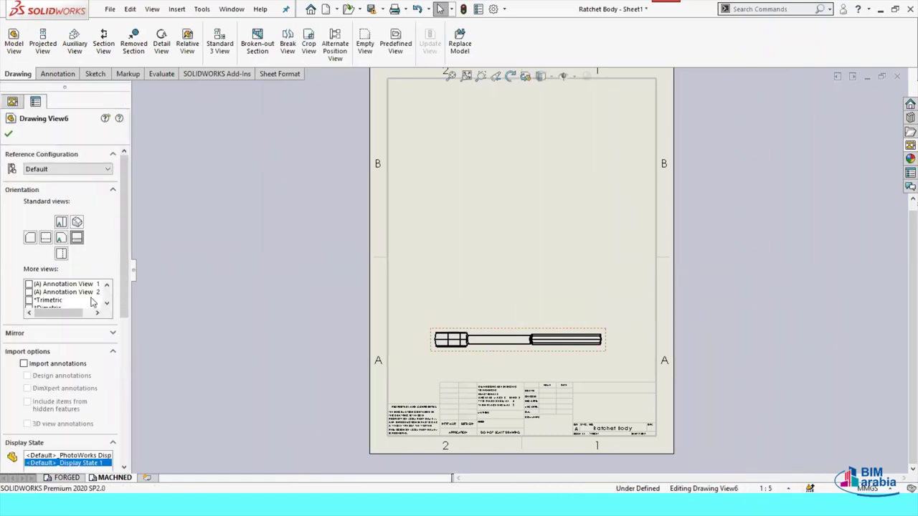
scroll(121, 281, "down", 5)
double_click(47, 352)
type("1:1")
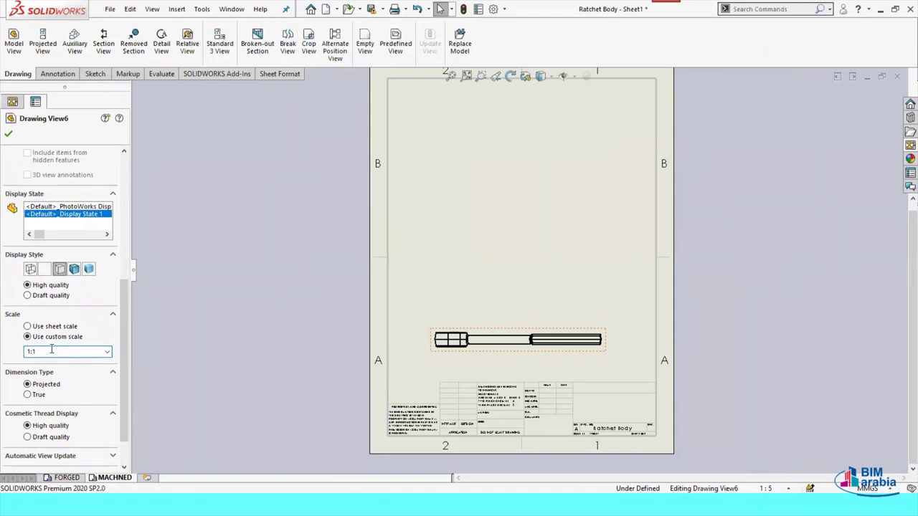
key("Return")
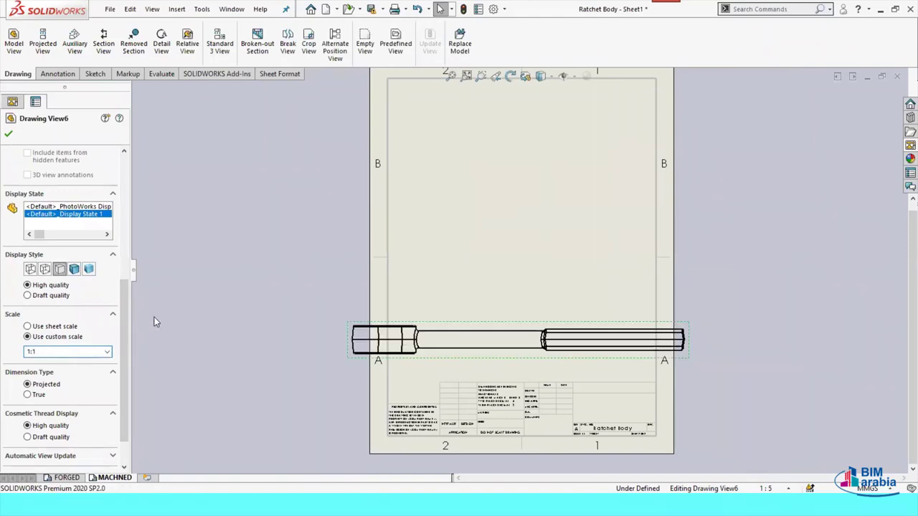
left_click(77, 352)
type(".5")
key("Return")
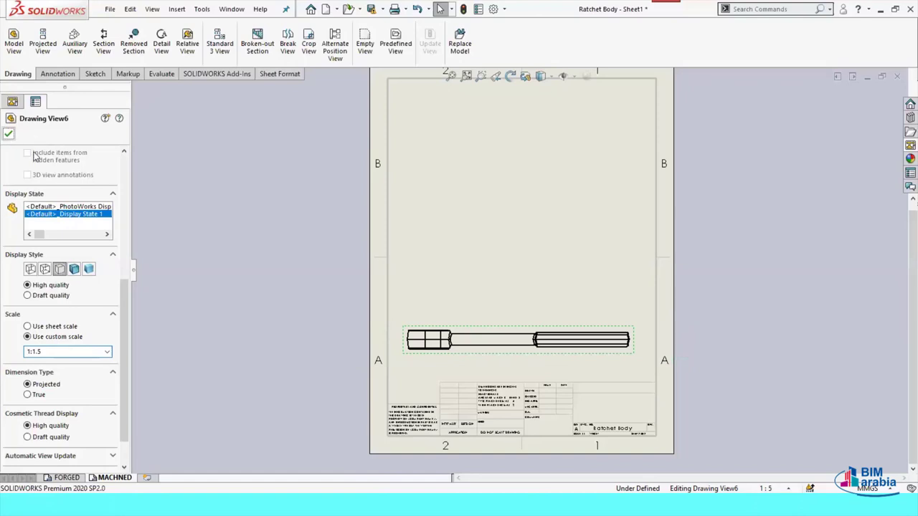
key("Return")
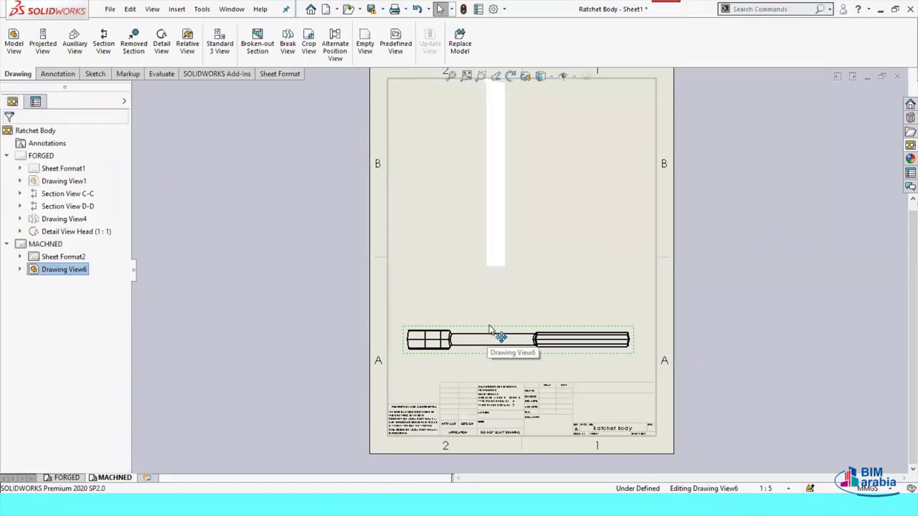
Nudge Drawing View6 slightly right and down, then reselect it
left_click_drag(487, 331, 504, 345)
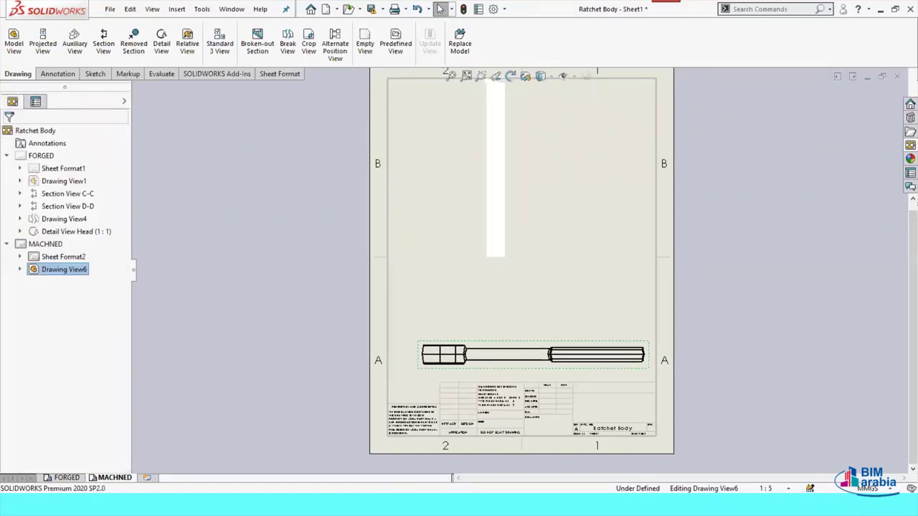
left_click(503, 346)
scroll(513, 343, "down", 2)
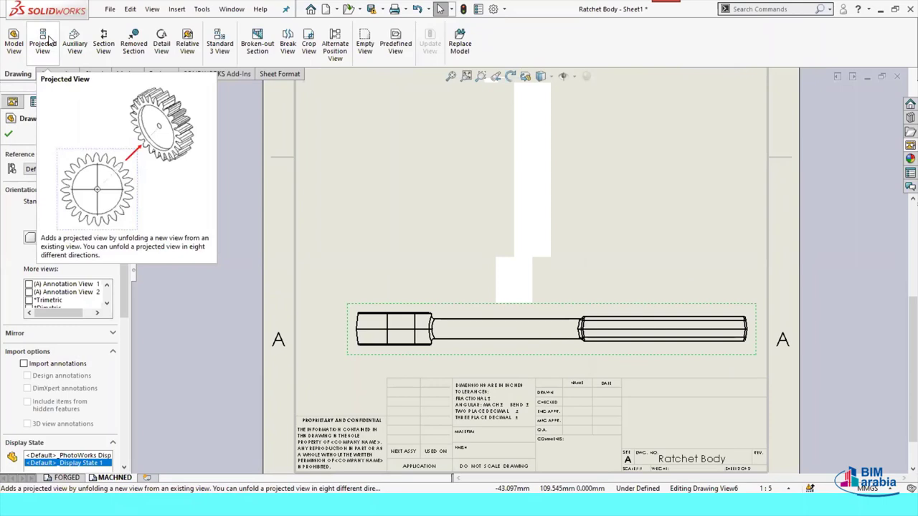
Project a top view upward from Drawing View6, showing the head's two round openings
left_click(43, 41)
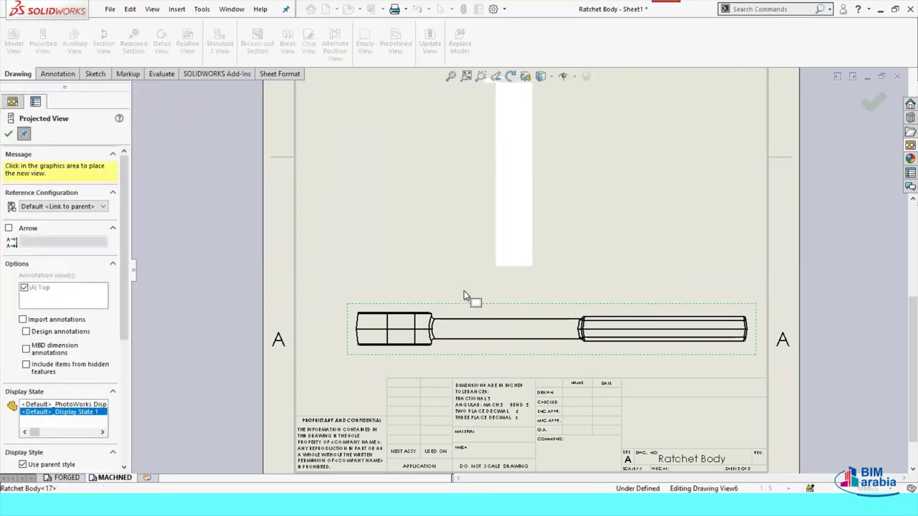
left_click(475, 256)
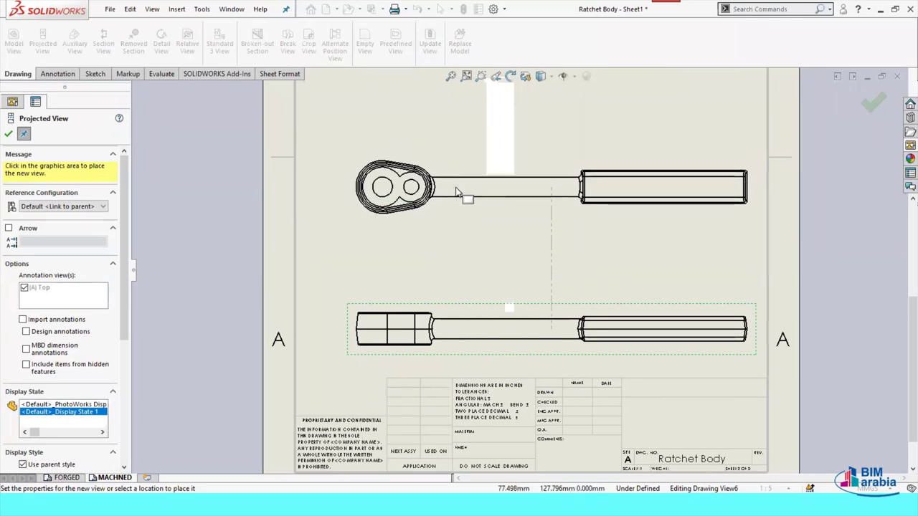
left_click(456, 190)
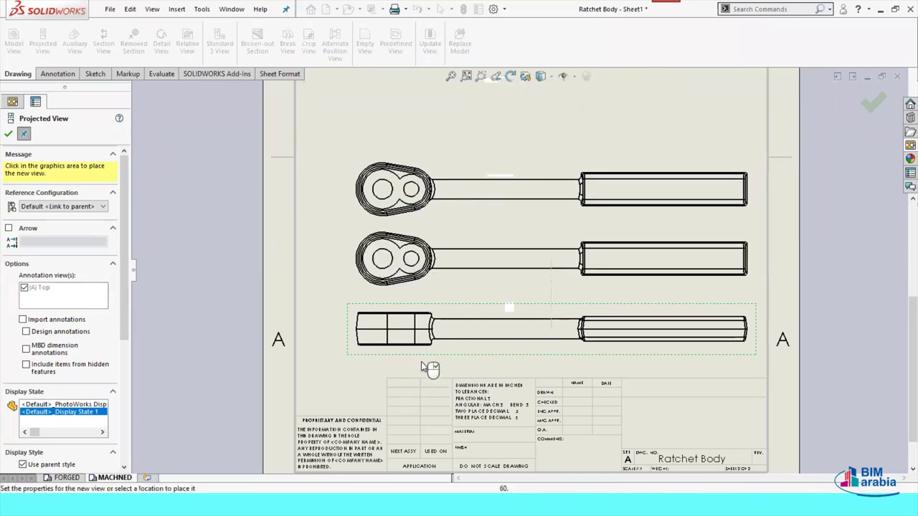
left_click(8, 137)
scroll(530, 183, "up", 1)
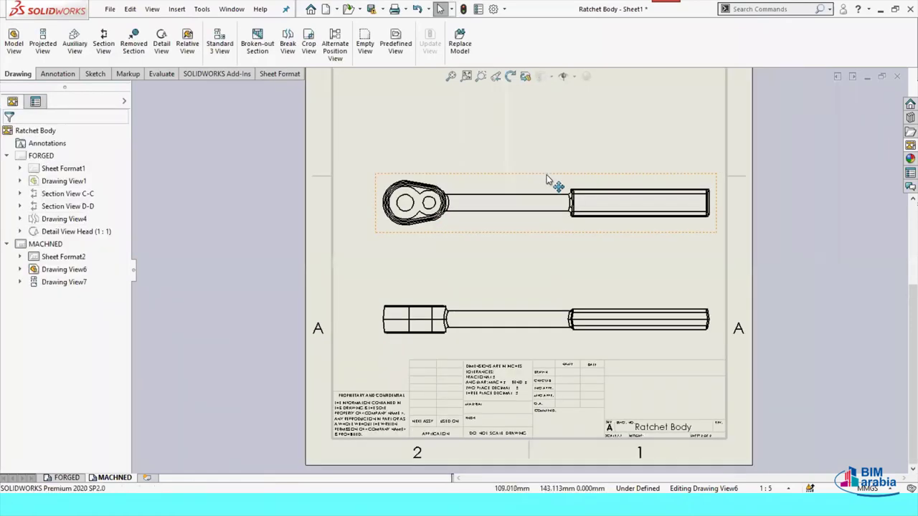
scroll(532, 183, "up", 1)
scroll(453, 262, "down", 1)
scroll(453, 262, "up", 1)
scroll(459, 269, "down", 1)
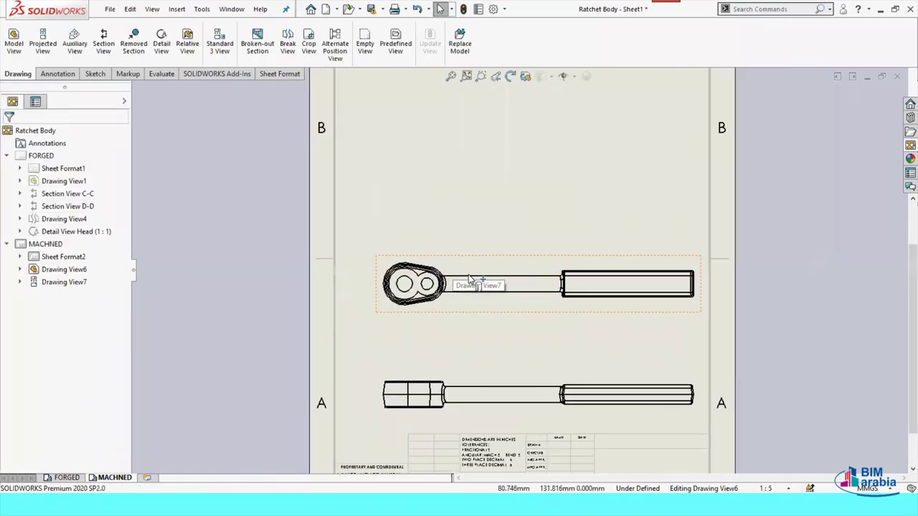
scroll(469, 278, "up", 1)
scroll(416, 258, "down", 1)
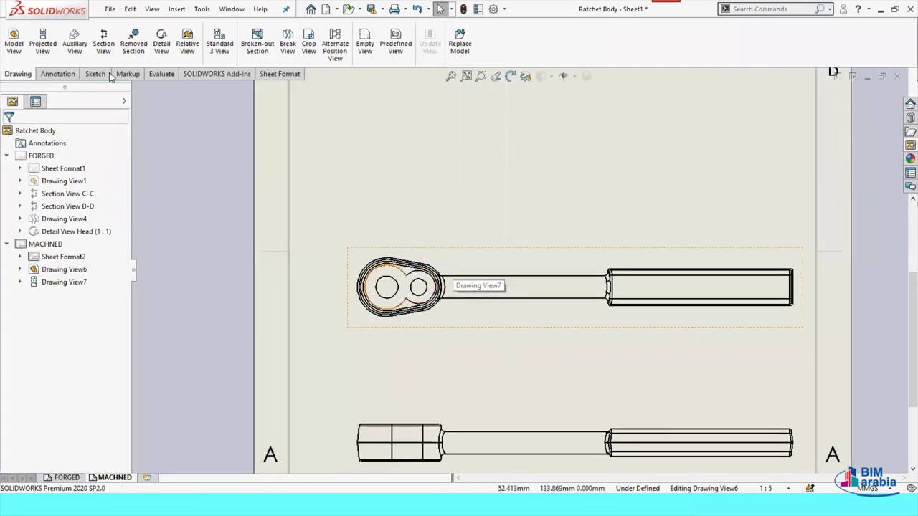
Circle the whole ratchet head in the projected view and place Detail F at the sheet's upper left
left_click(162, 43)
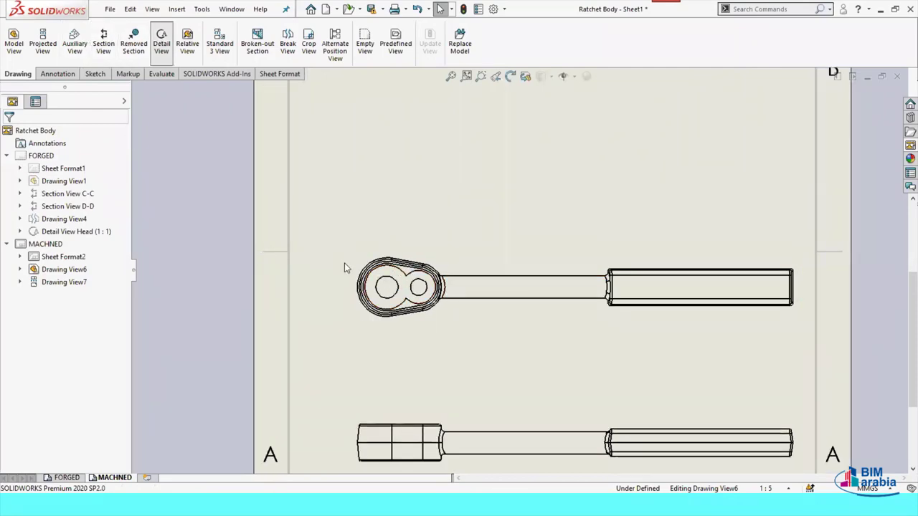
scroll(425, 301, "down", 3)
scroll(421, 265, "down", 1)
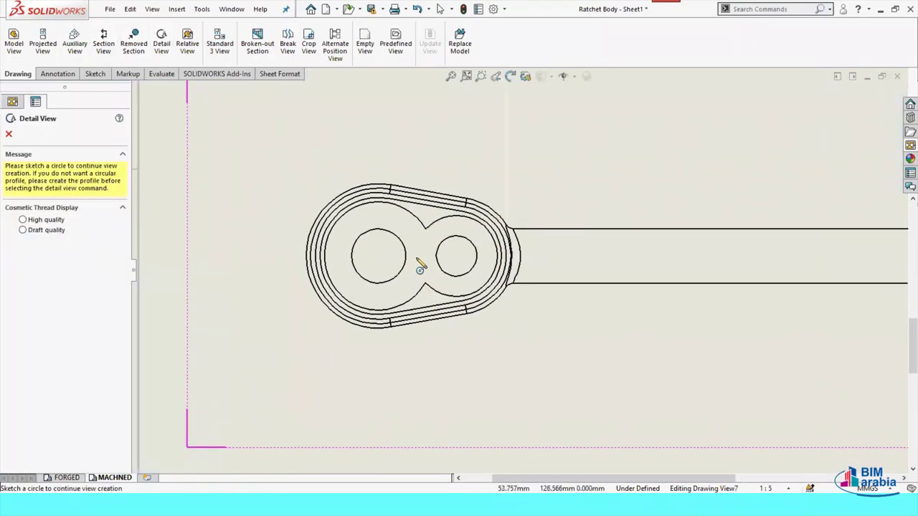
left_click(418, 256)
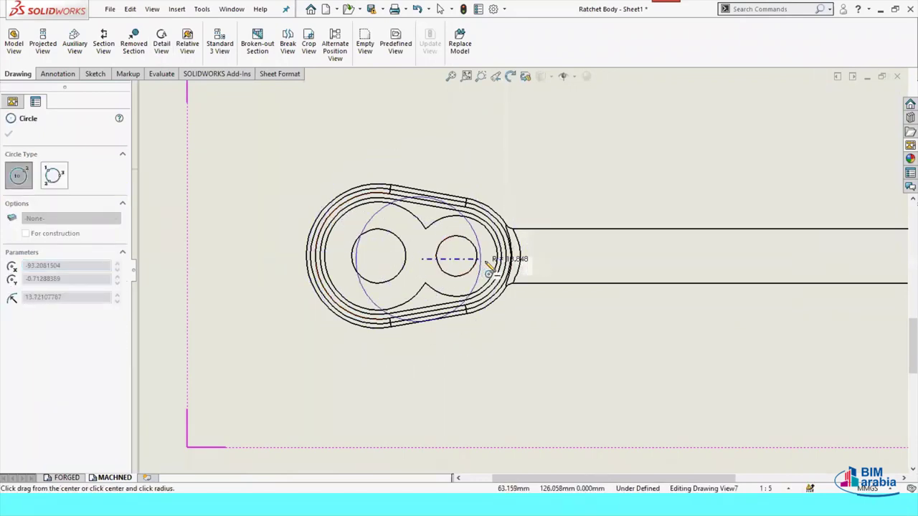
left_click(535, 267)
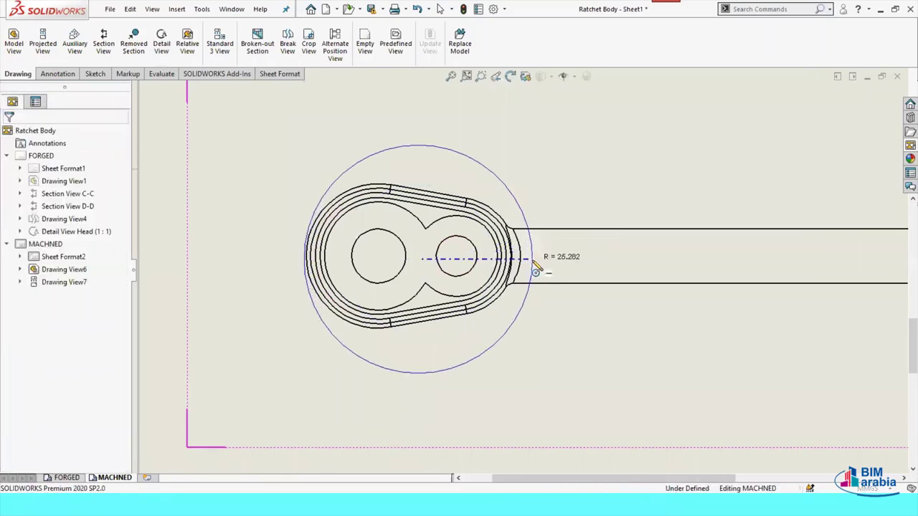
scroll(524, 244, "up", 3)
scroll(495, 208, "up", 3)
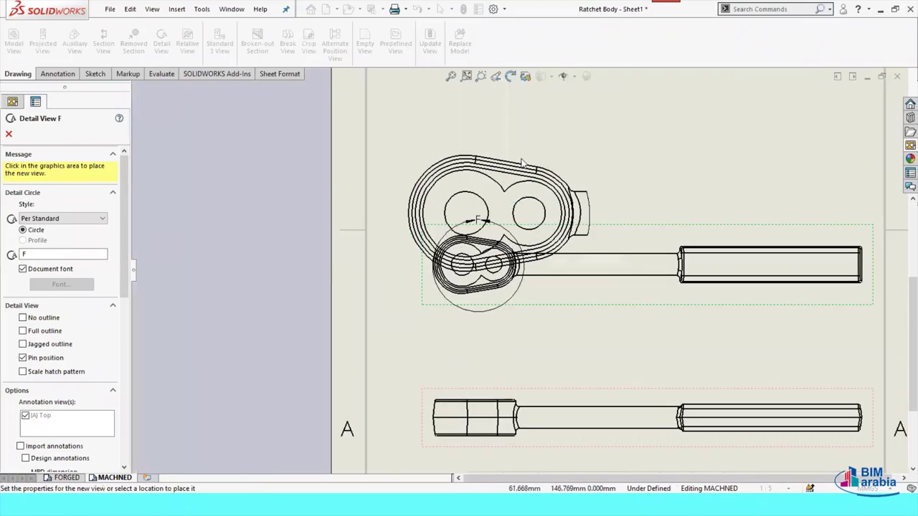
scroll(506, 179, "up", 3)
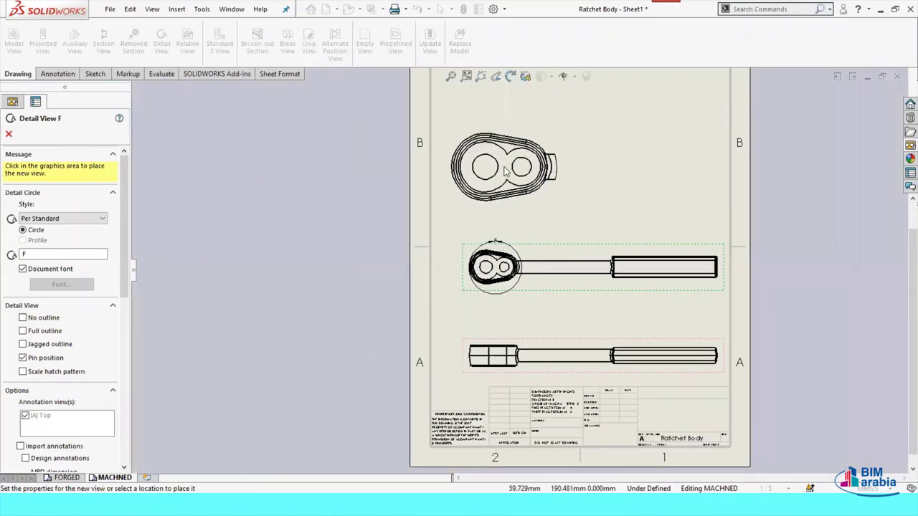
left_click(504, 167)
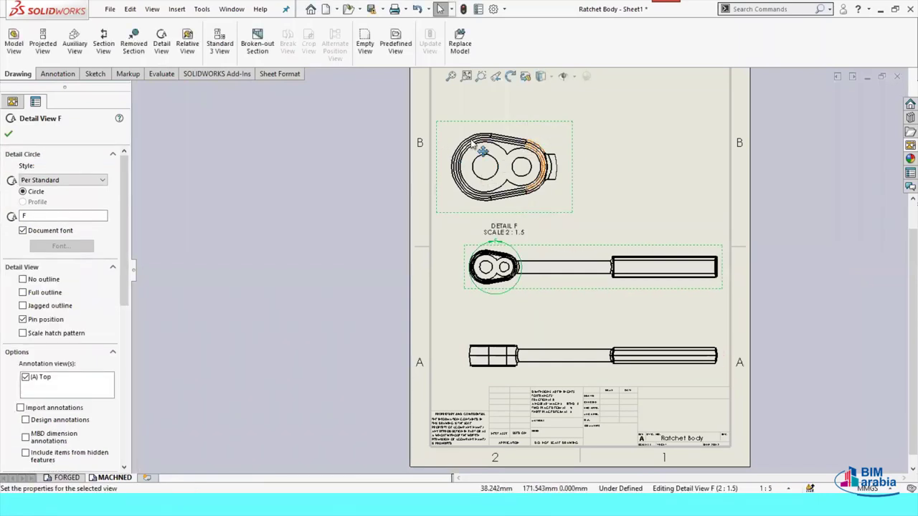
scroll(481, 154, "down", 2)
scroll(459, 186, "down", 1)
scroll(441, 208, "down", 1)
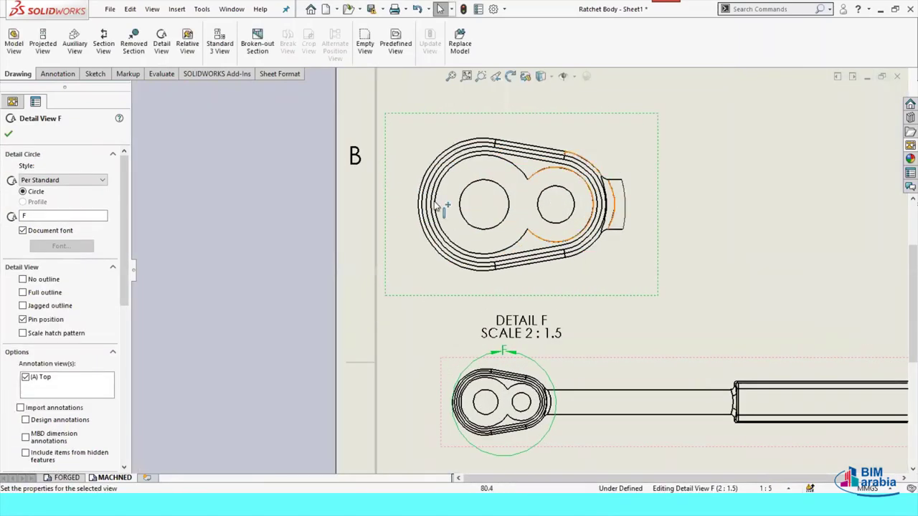
Set Detail F's tangent edges to Tangent Edges Removed after briefly trying Hide Ends
right_click(621, 278)
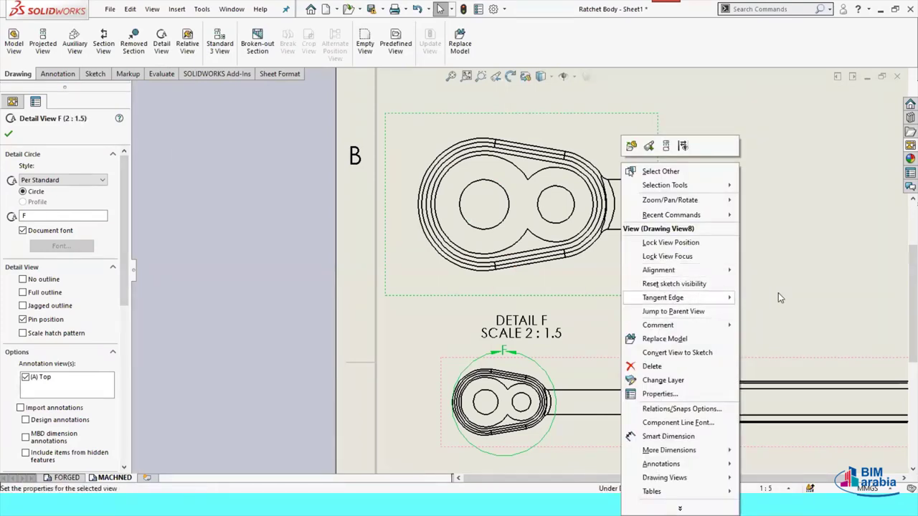
mouse_move(663, 298)
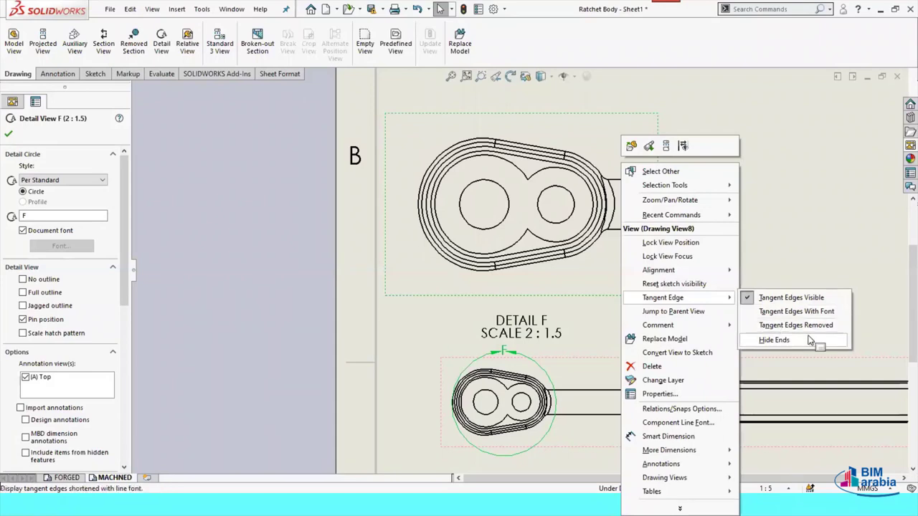
left_click(765, 340)
left_click(717, 239)
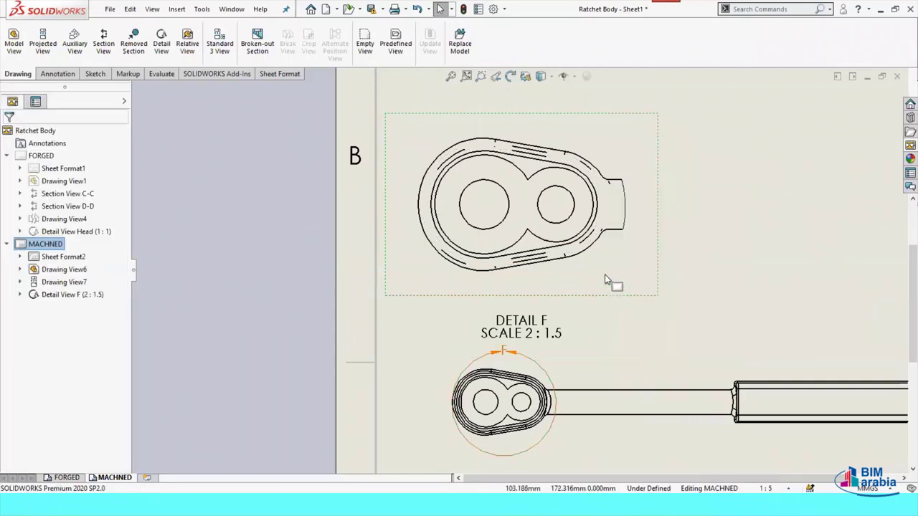
left_click(610, 264)
right_click(619, 260)
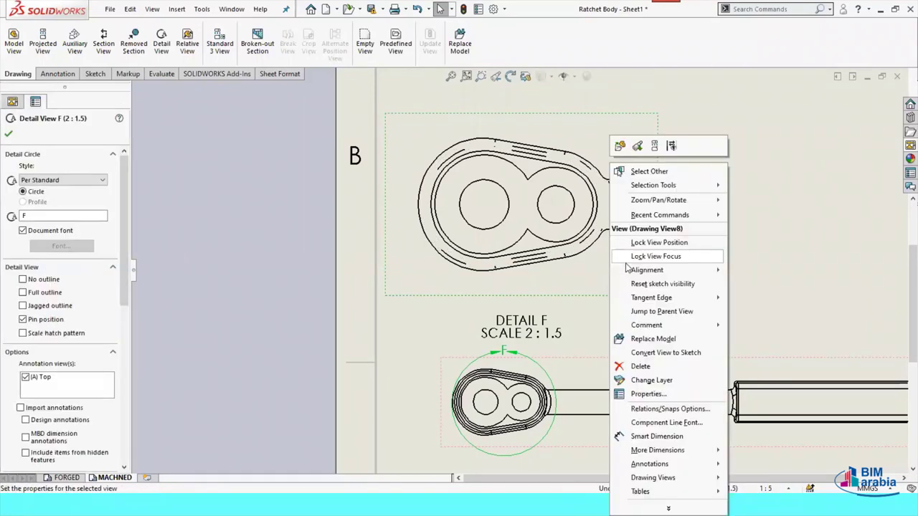
mouse_move(652, 298)
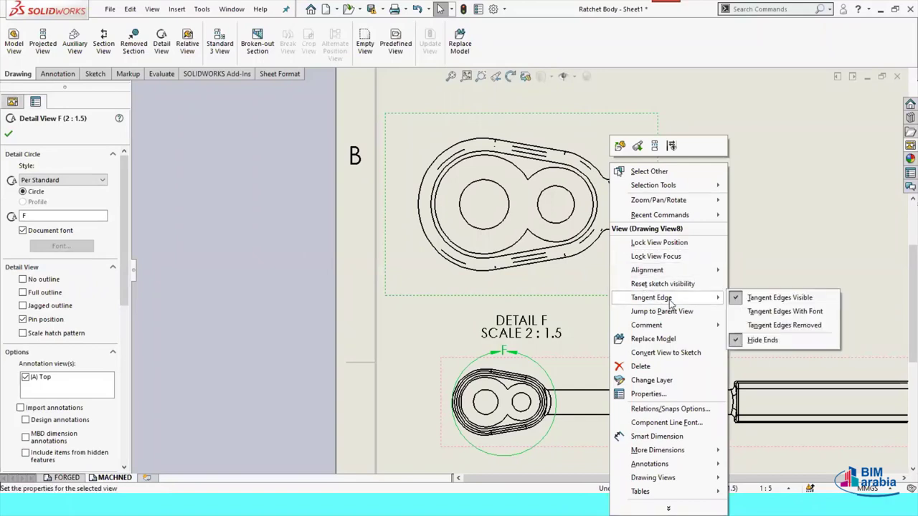
left_click(750, 341)
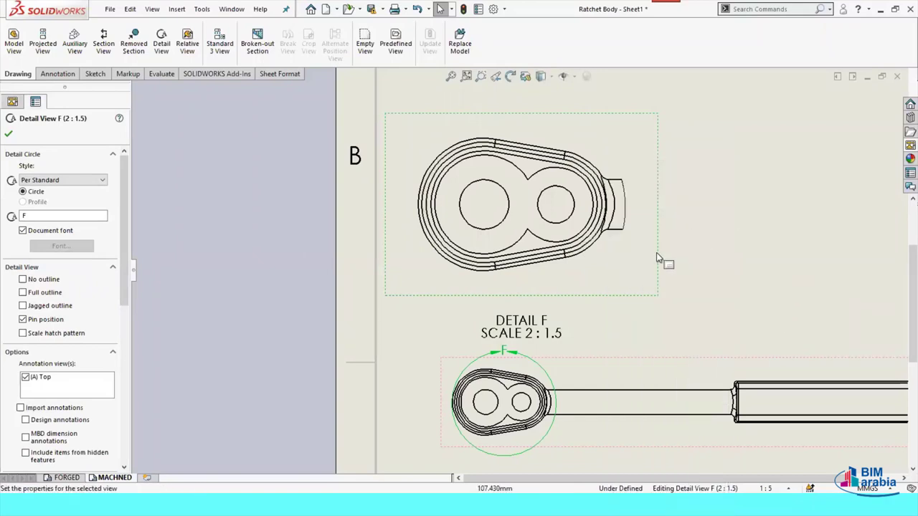
right_click(608, 268)
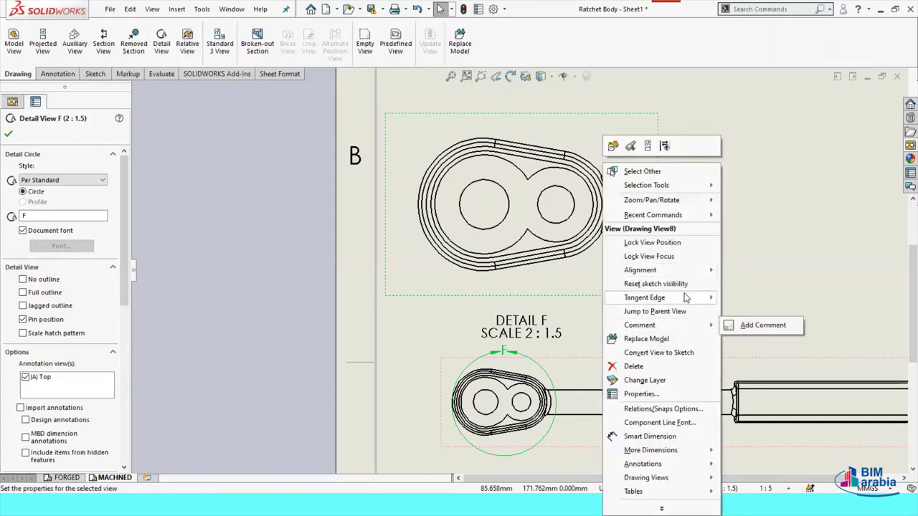
mouse_move(644, 298)
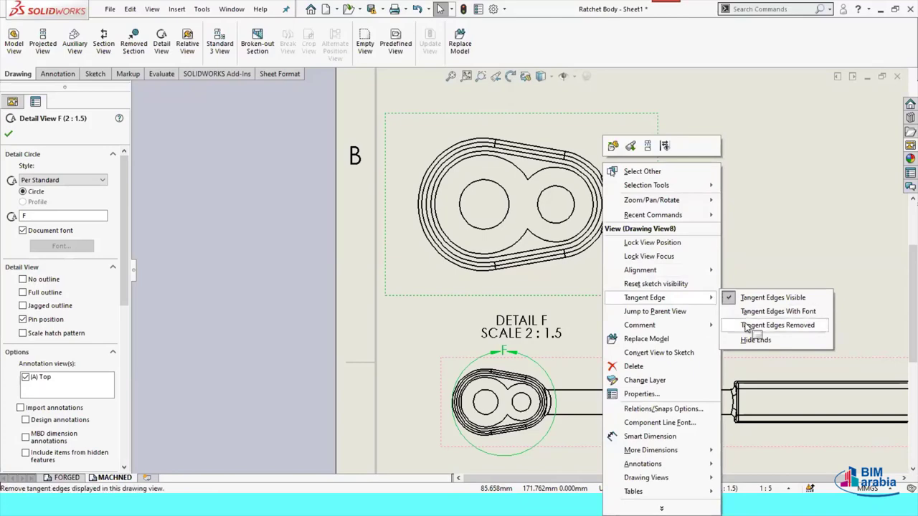
left_click(746, 326)
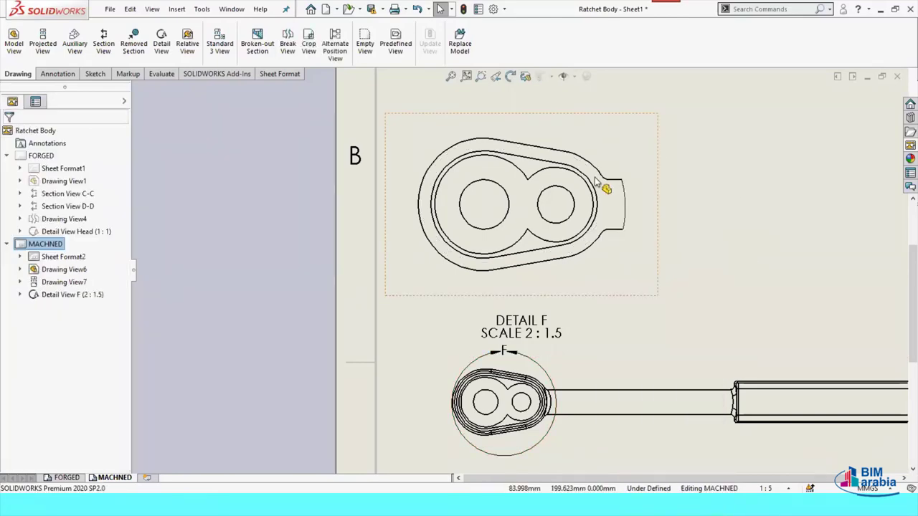
Move Detail F up above the full ratchet view, then nudge it slightly lower
scroll(595, 193, "up", 2)
scroll(585, 200, "up", 2)
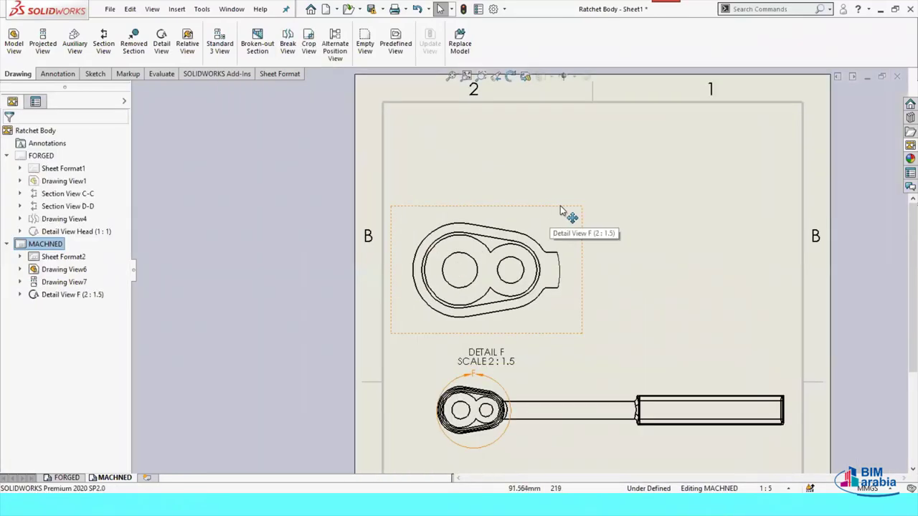
left_click_drag(562, 211, 557, 194)
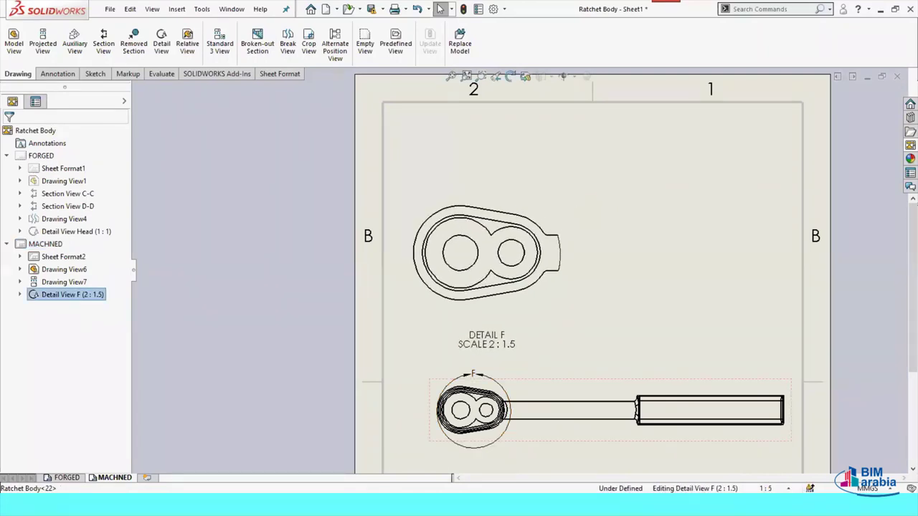
left_click(622, 268)
scroll(595, 256, "up", 1)
scroll(538, 221, "down", 1)
scroll(537, 221, "down", 1)
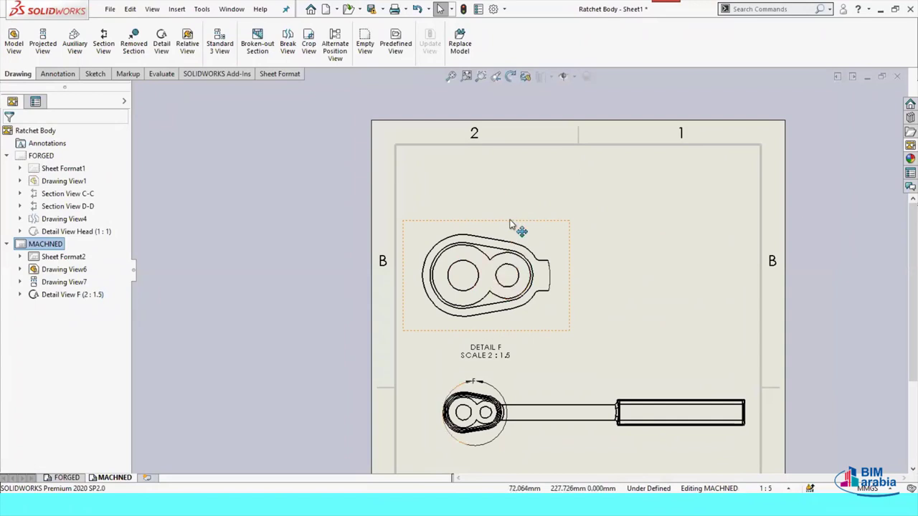
left_click_drag(511, 224, 509, 235)
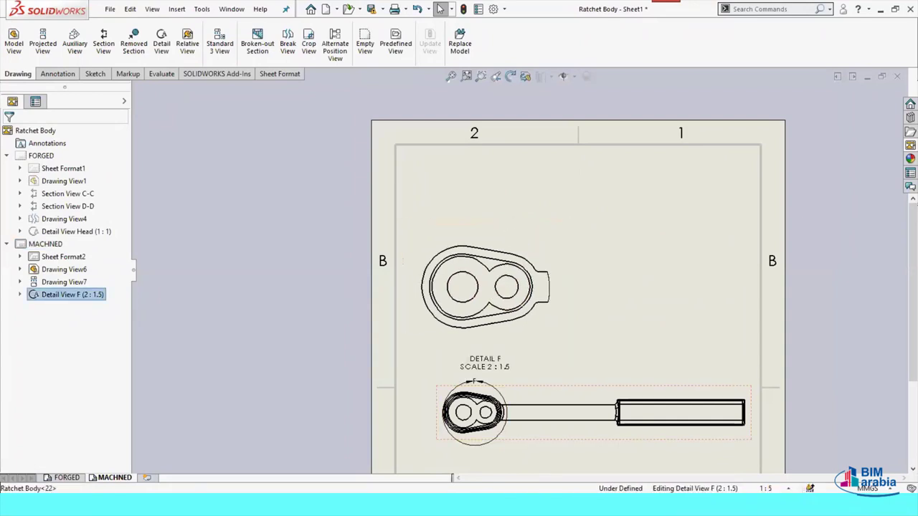
key("Escape")
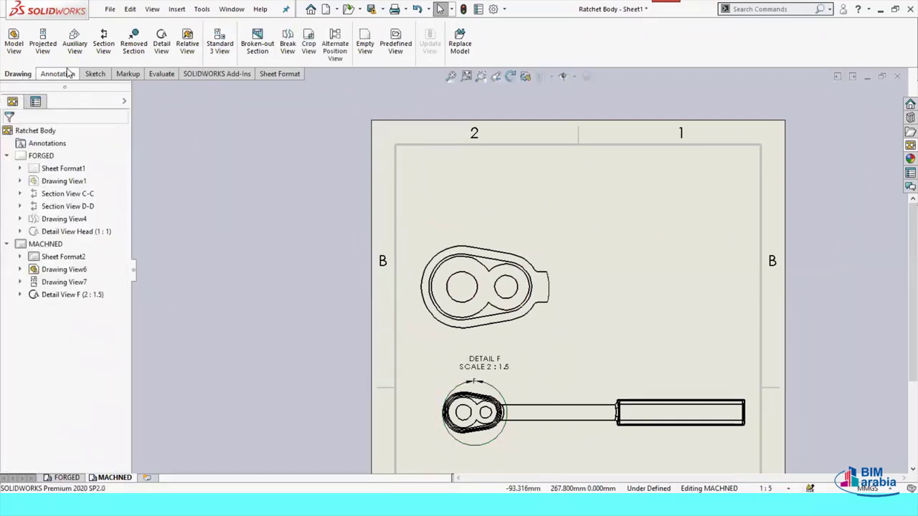
left_click(60, 79)
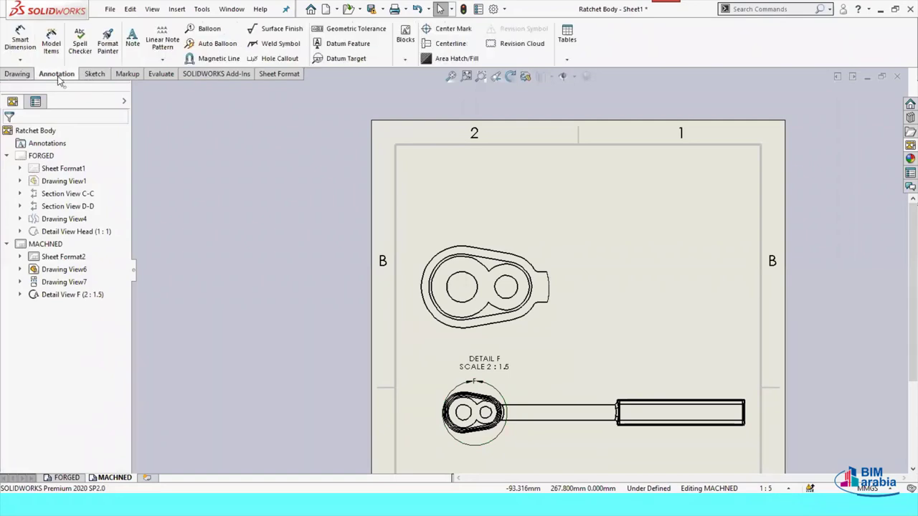
left_click(17, 74)
Cut horizontal Section G-G through the head's hole centres and place it above the head view
left_click(104, 39)
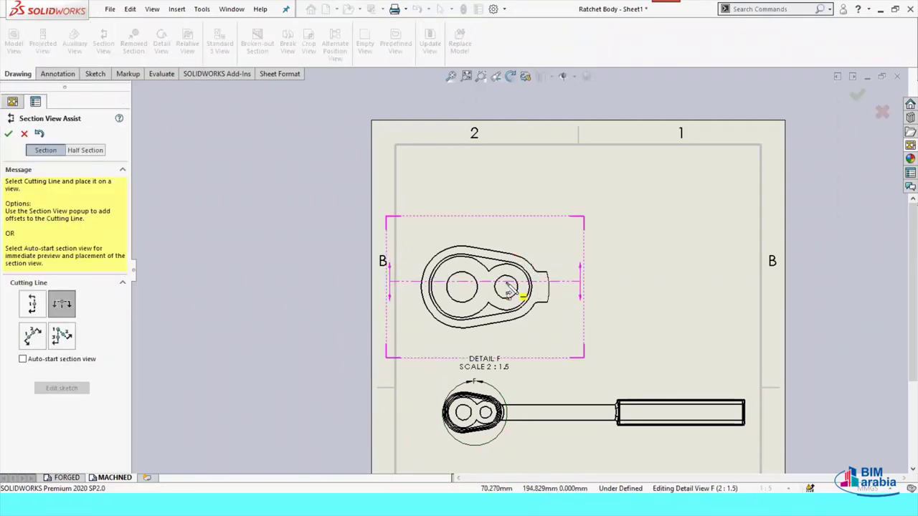
left_click(506, 287)
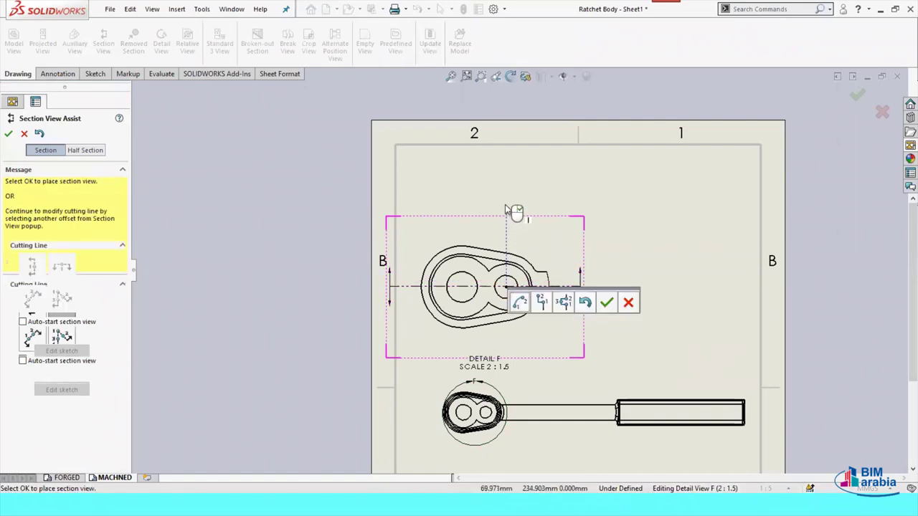
key("Return")
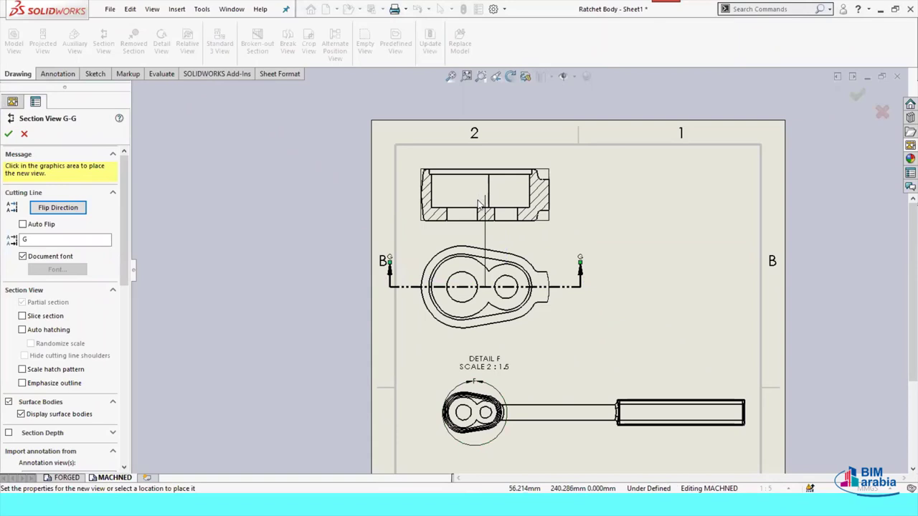
left_click(481, 208)
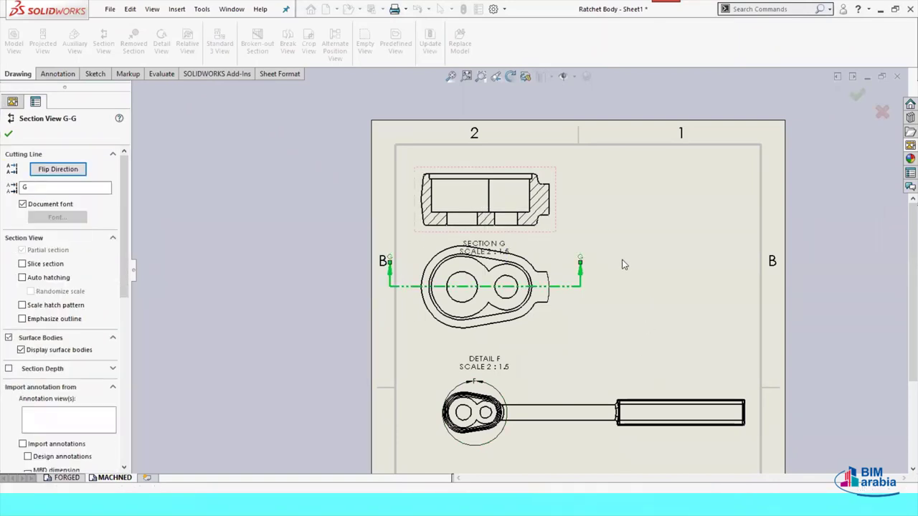
scroll(615, 255, "up", 3)
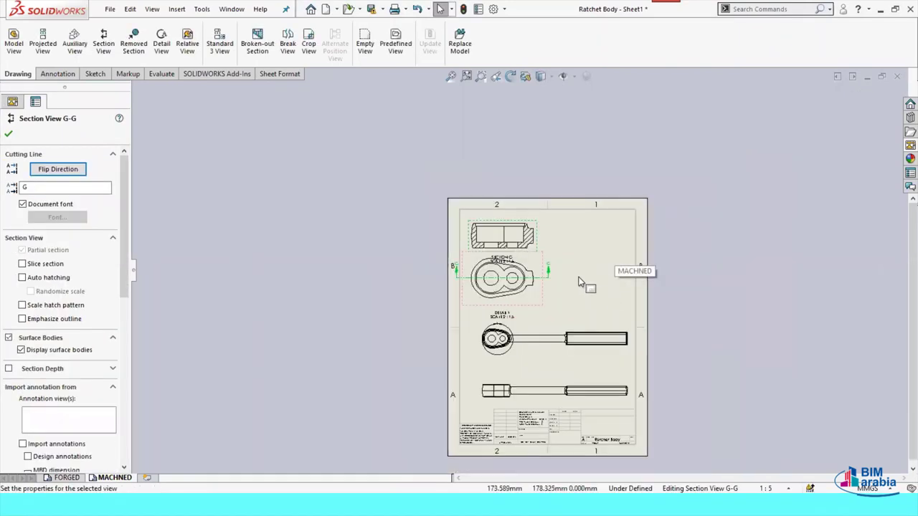
scroll(581, 282, "down", 2)
Move the ratchet head view and Detail F further down to space out the views
left_click_drag(536, 390, 524, 416)
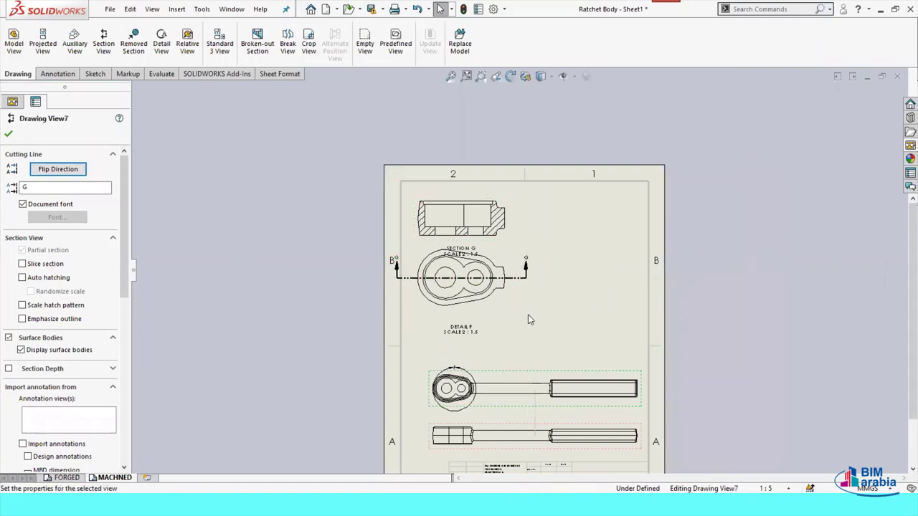
left_click_drag(528, 320, 527, 347)
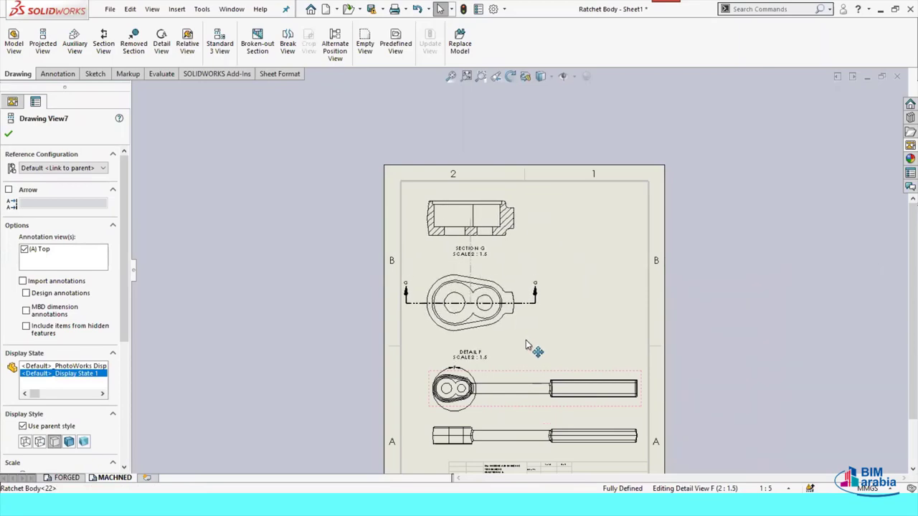
left_click(517, 250)
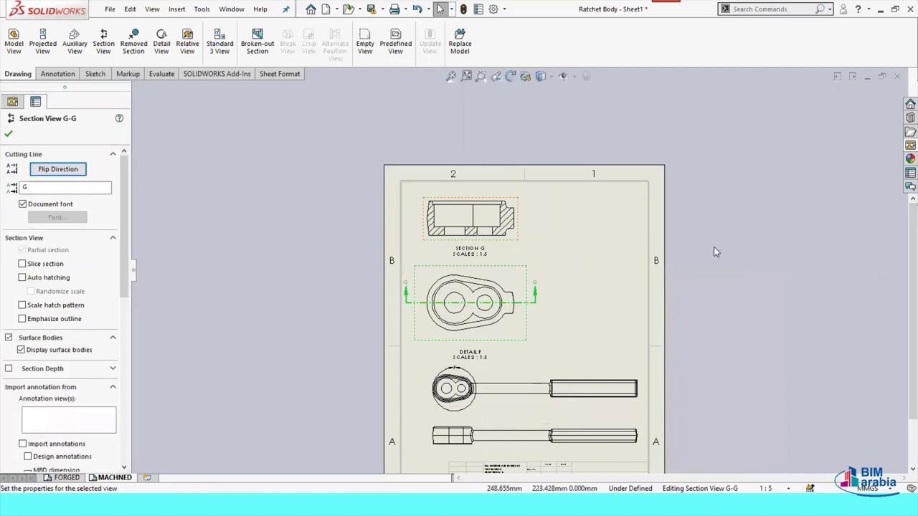
left_click(677, 303)
scroll(719, 312, "up", 2)
scroll(689, 336, "down", 1)
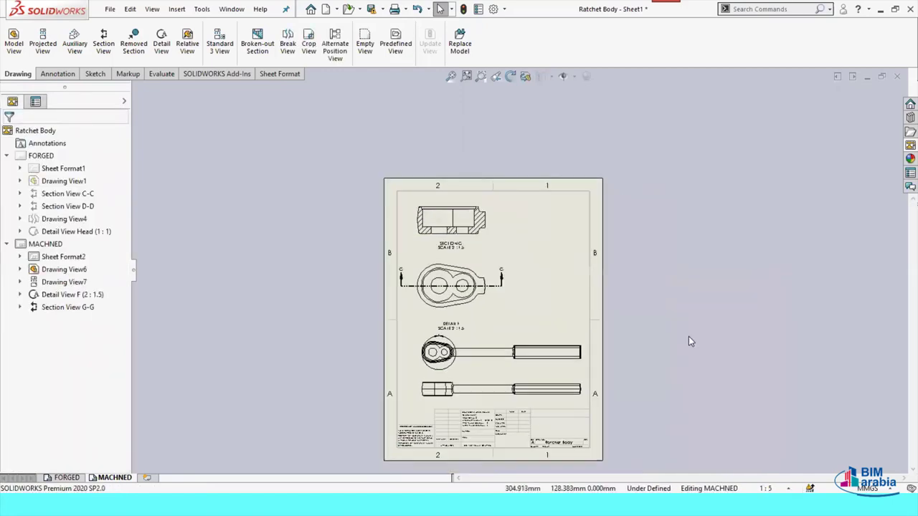
scroll(447, 371, "down", 2)
scroll(447, 371, "down", 2)
scroll(407, 352, "up", 1)
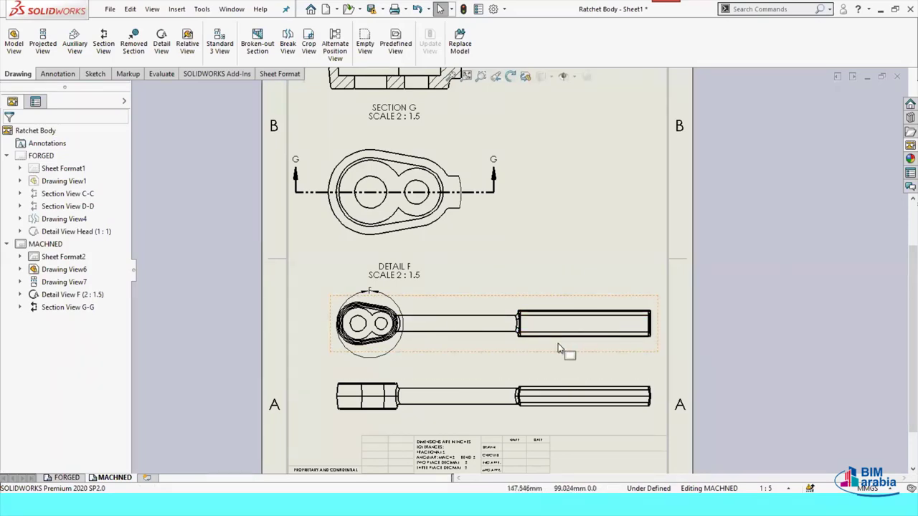
scroll(573, 316, "up", 2)
scroll(473, 236, "down", 1)
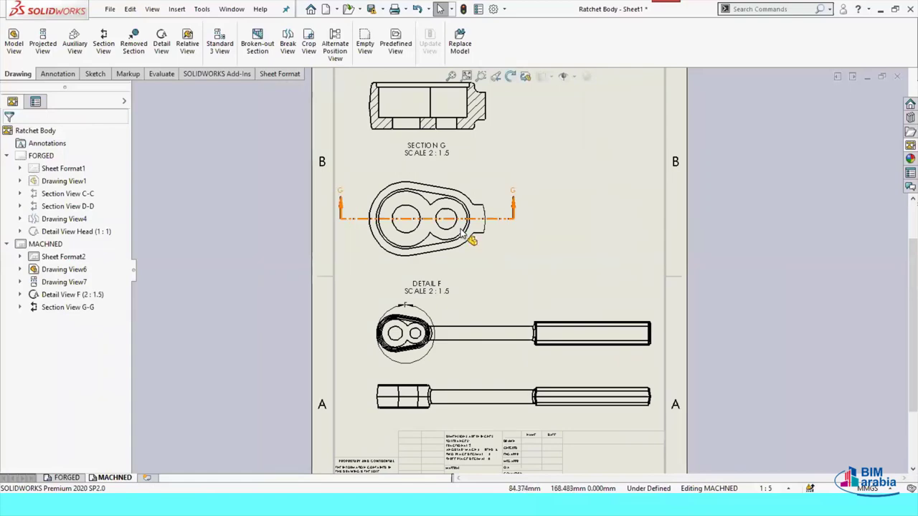
left_click(462, 233)
key("f")
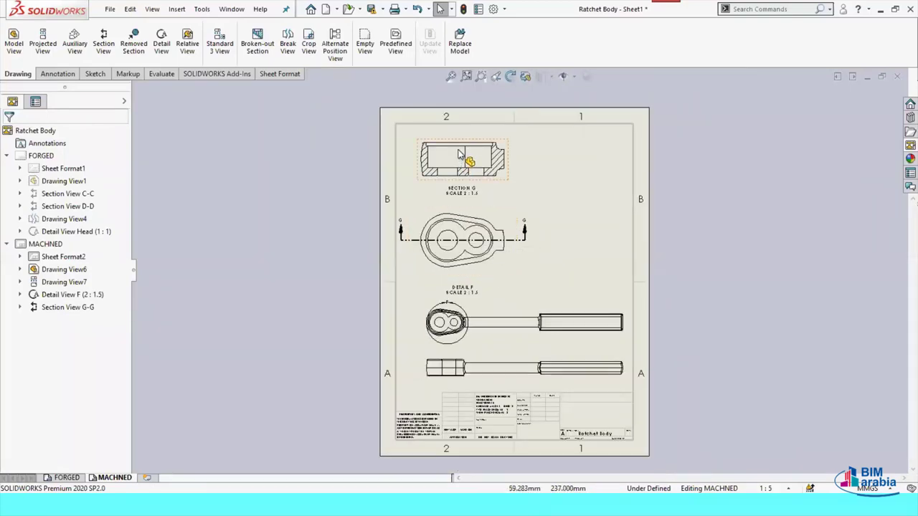
scroll(543, 215, "down", 2)
scroll(543, 337, "down", 1)
scroll(545, 362, "down", 2)
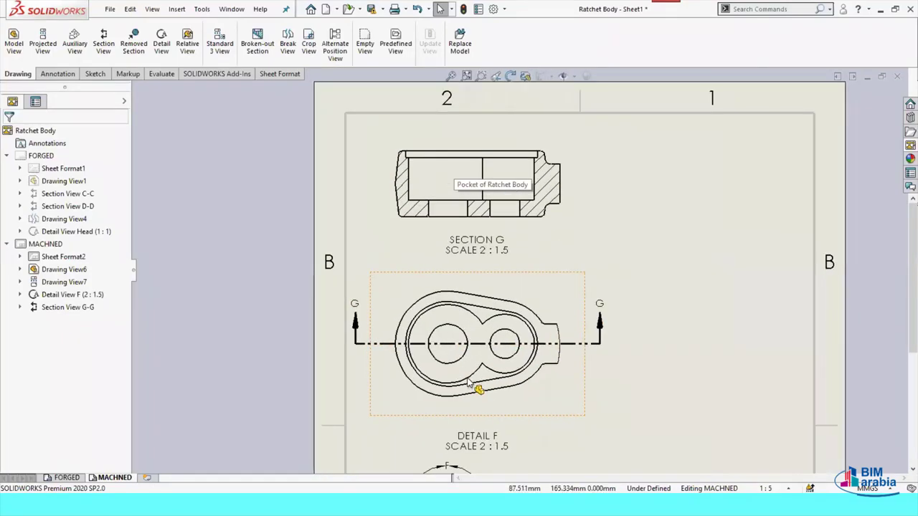
scroll(513, 160, "up", 3)
scroll(516, 163, "down", 1)
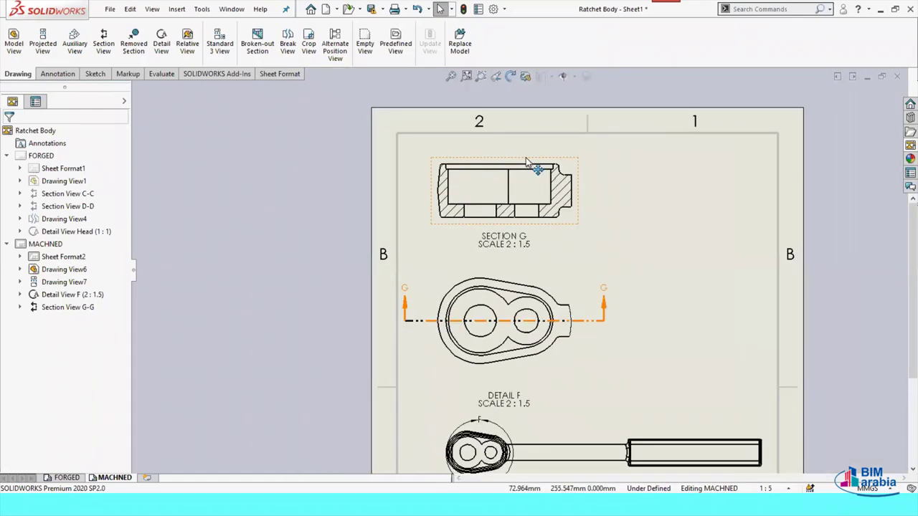
left_click(528, 179)
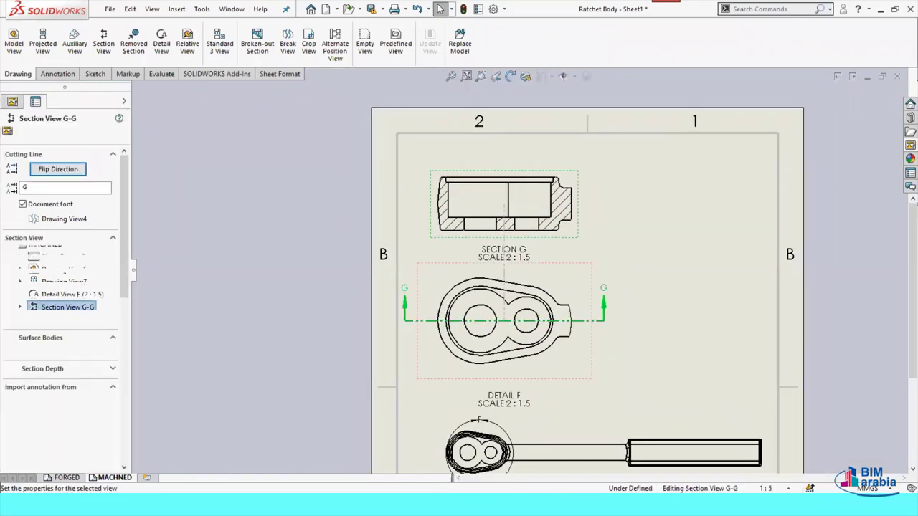
left_click(595, 222)
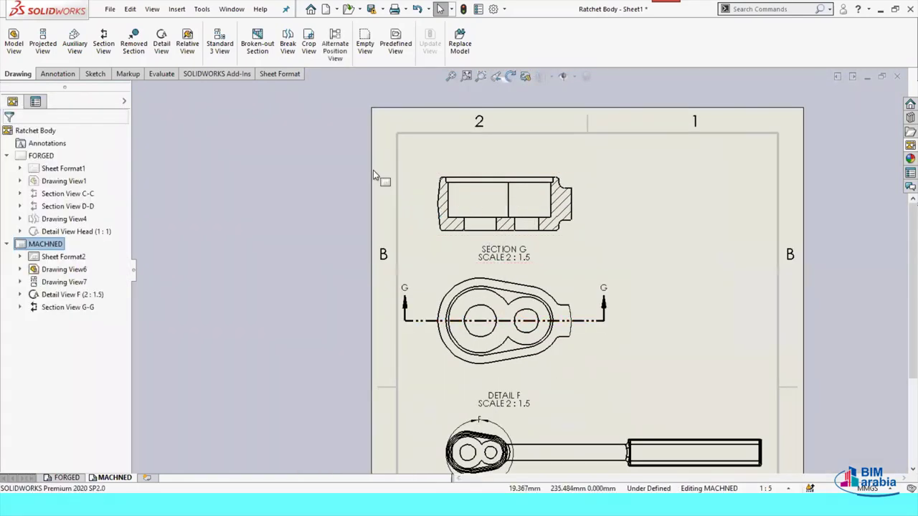
Add datum A on Section G-G's bottom edge and datum B on the head view's left hole
left_click(57, 74)
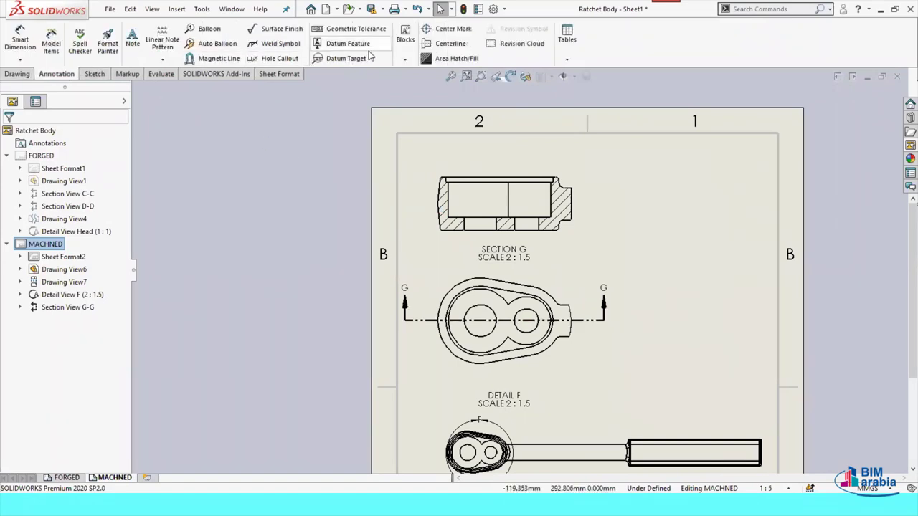
left_click(371, 60)
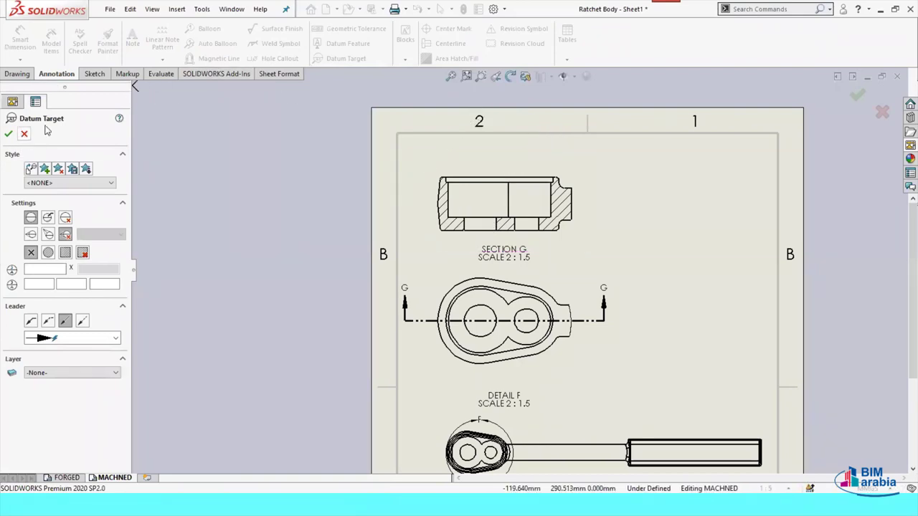
key("Escape")
left_click(346, 46)
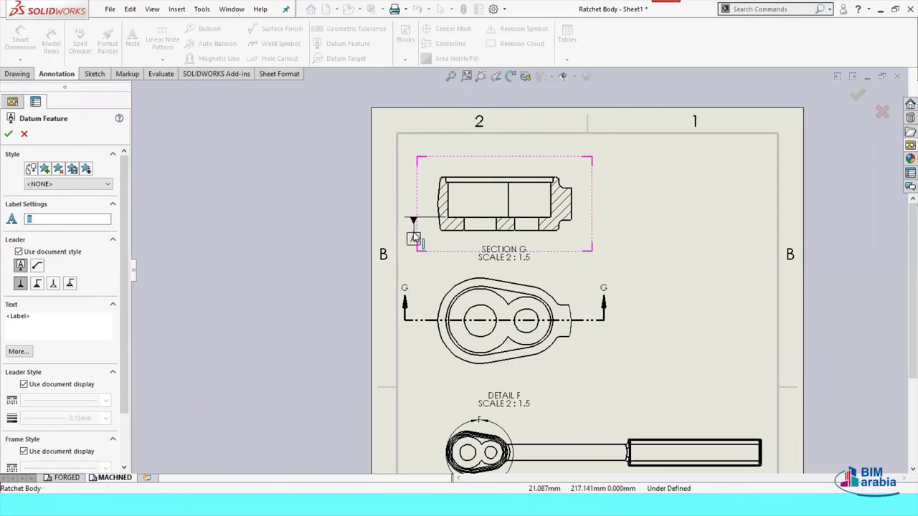
left_click(414, 239)
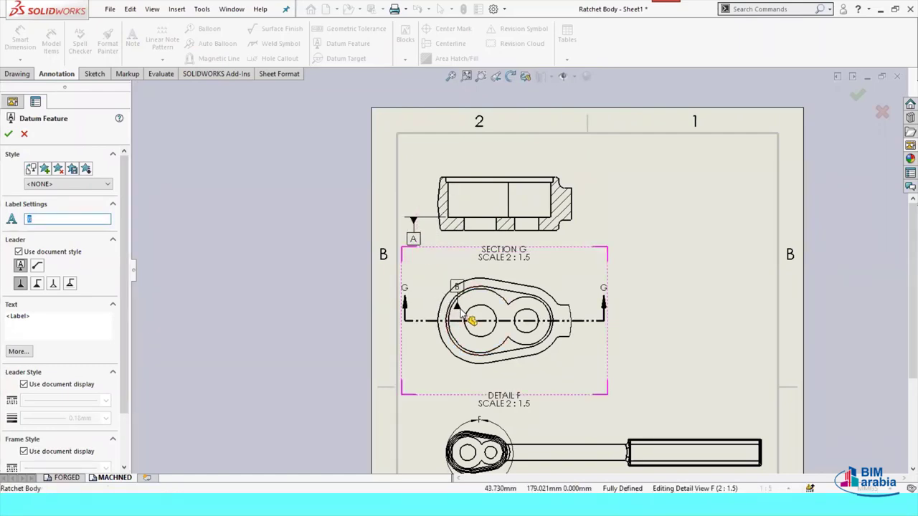
left_click(467, 334)
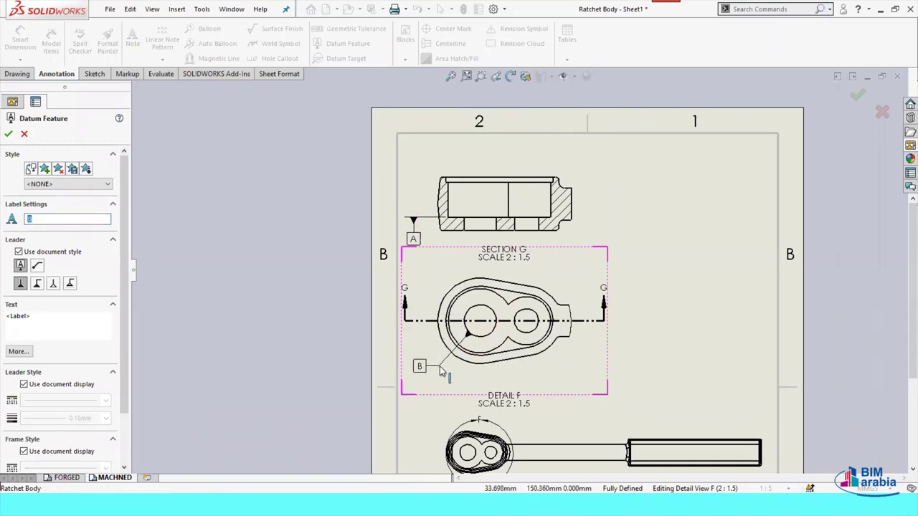
left_click(441, 372)
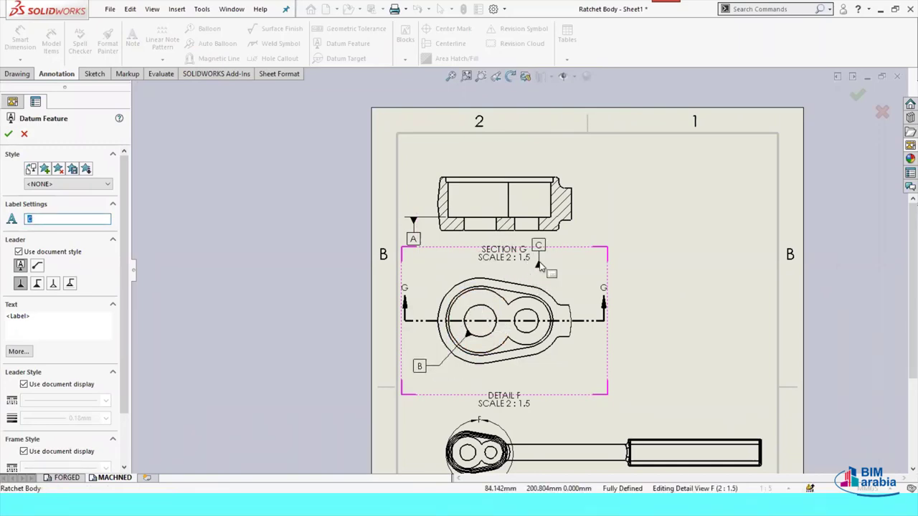
key("Escape")
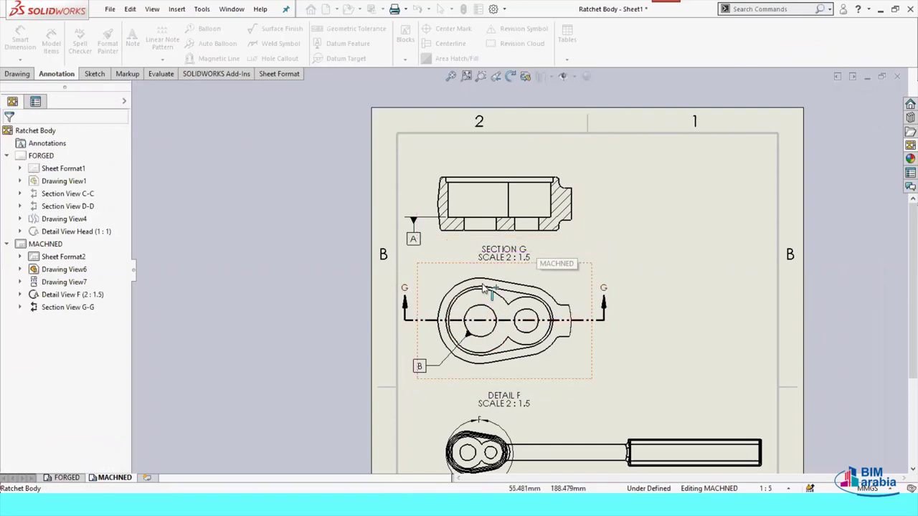
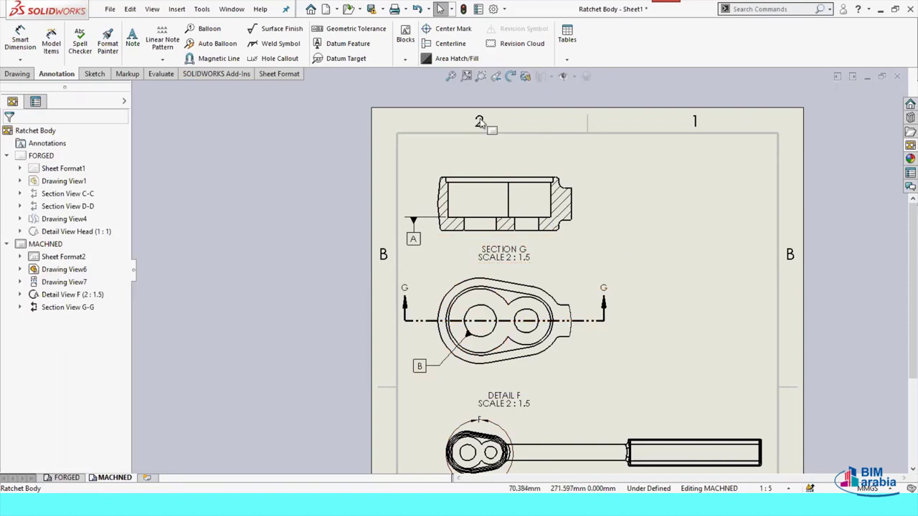
Dimension Section G's 15 depth, placing it to the right of the section
left_click(20, 40)
scroll(542, 222, "down", 2)
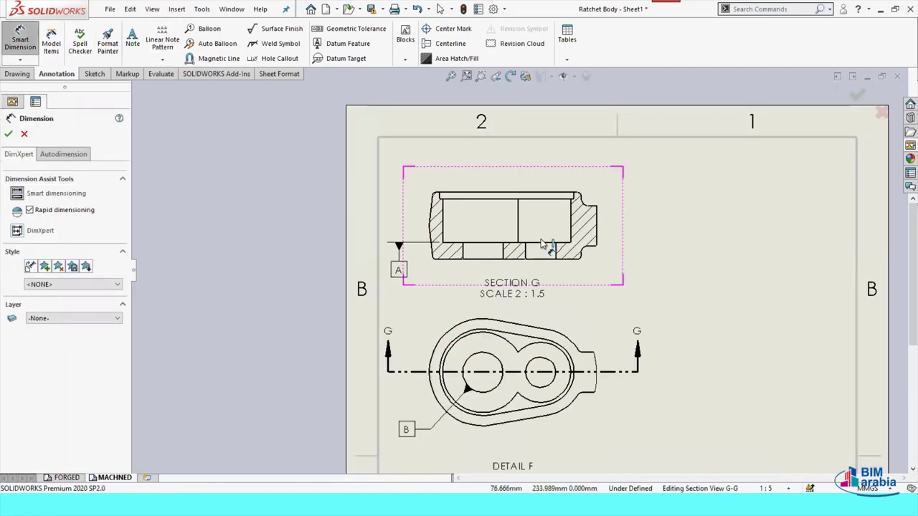
left_click(542, 242)
left_click(550, 194)
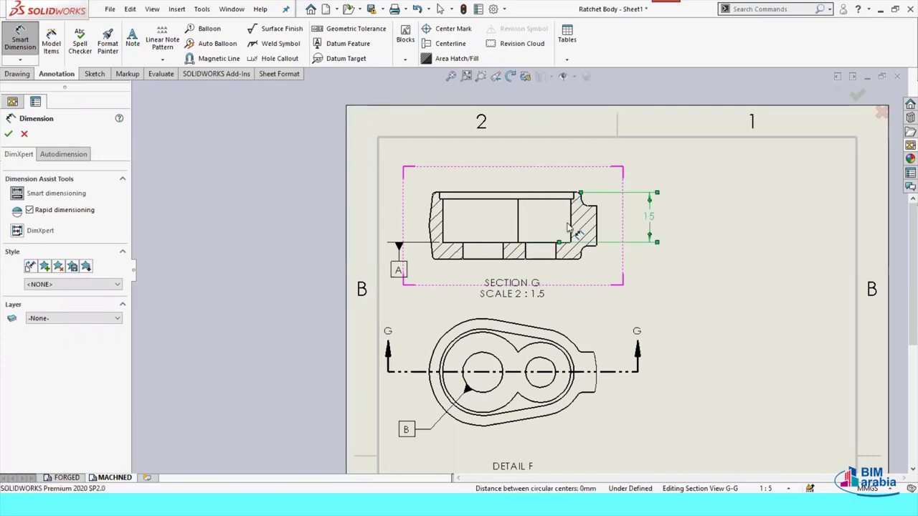
left_click(650, 222)
Add the 0.949 lip thickness dimension above the section
scroll(453, 209, "down", 3)
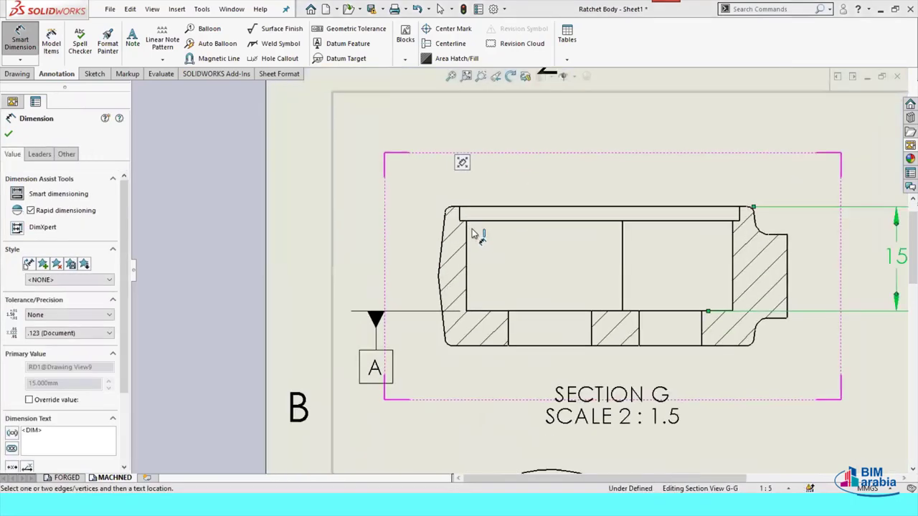
scroll(475, 232, "down", 2)
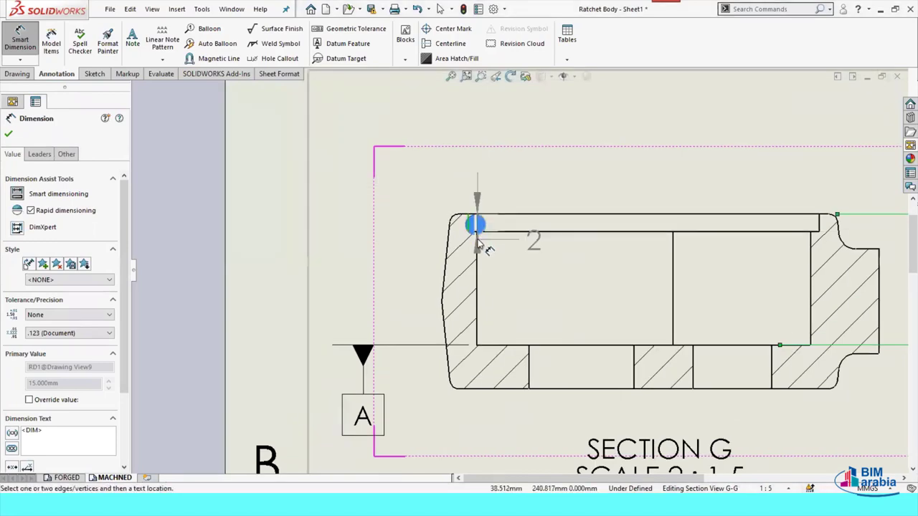
left_click(477, 237)
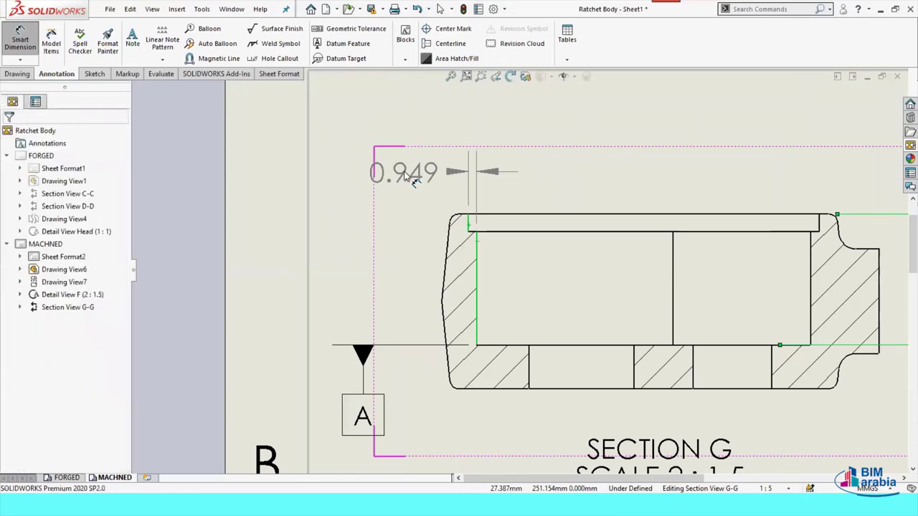
left_click(412, 177)
Add the 5 base thickness dimension to the right of Section G
scroll(636, 192, "up", 3)
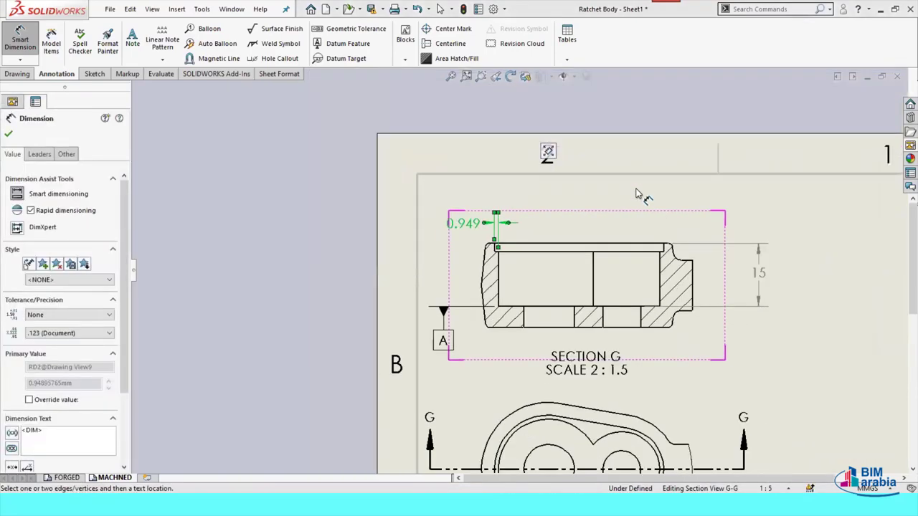
scroll(539, 260, "down", 2)
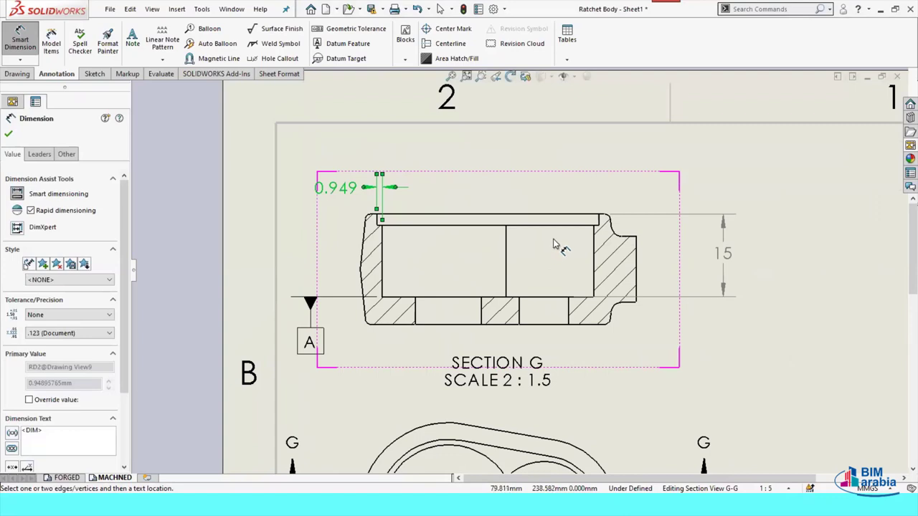
scroll(479, 321, "up", 1)
left_click(462, 320)
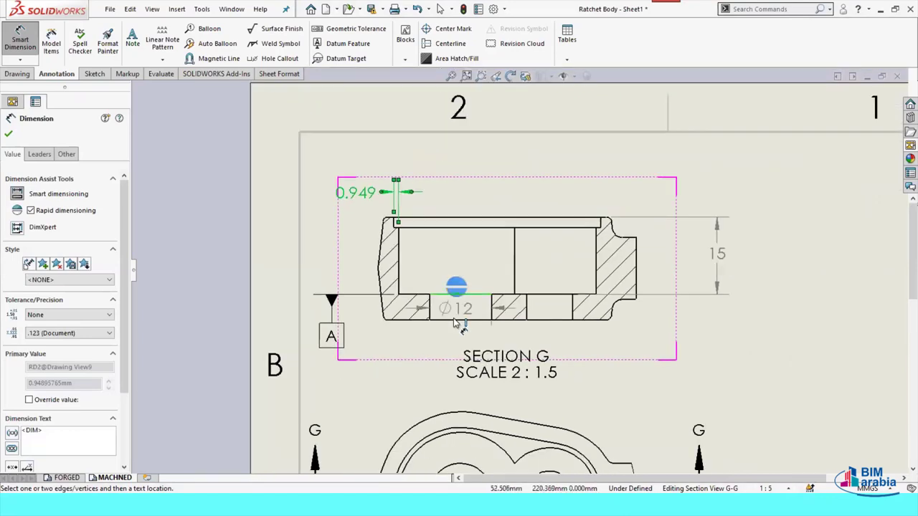
left_click(456, 321)
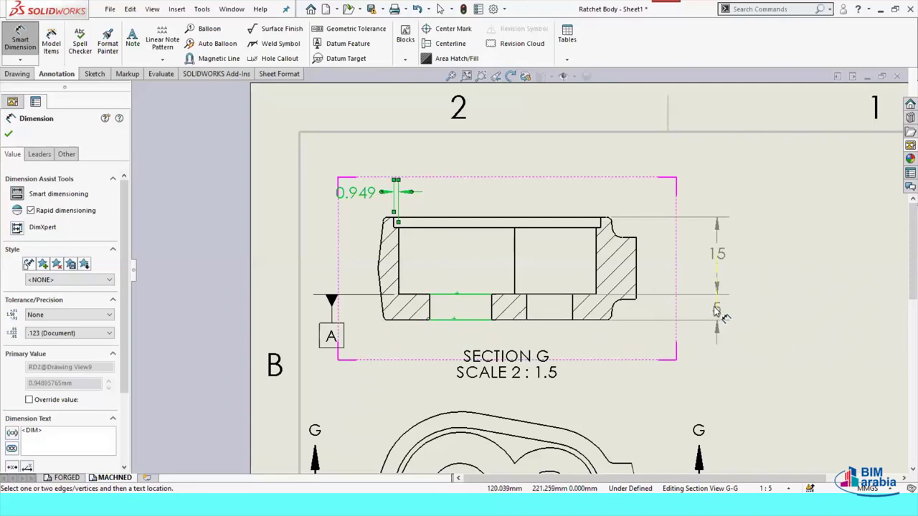
left_click(717, 309)
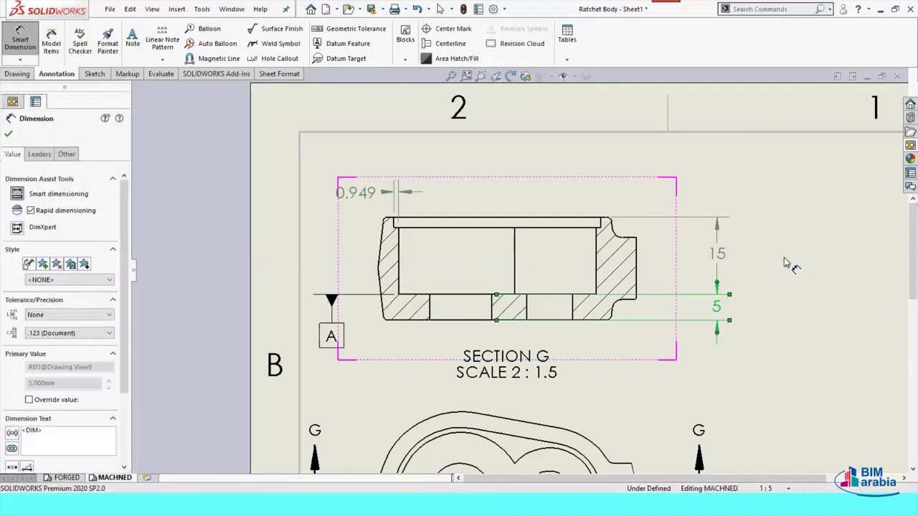
scroll(746, 344, "up", 3)
Dimension the smaller hole with a Ø9 diameter callout beside the view
scroll(490, 325, "down", 2)
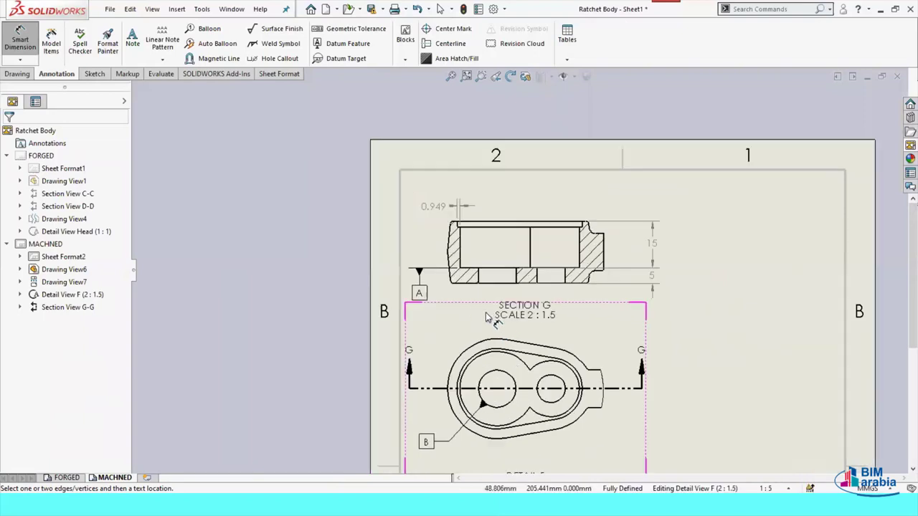
scroll(572, 337, "up", 2)
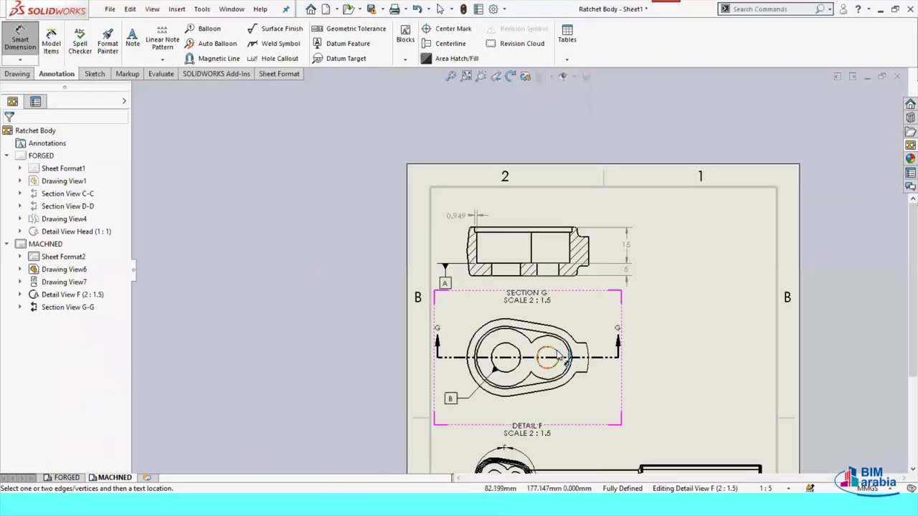
left_click(566, 361)
left_click(608, 400)
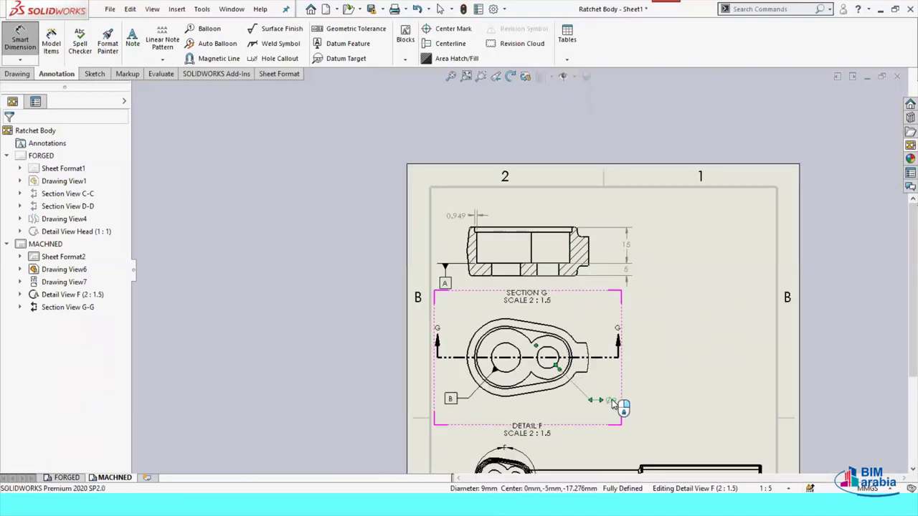
key("Escape")
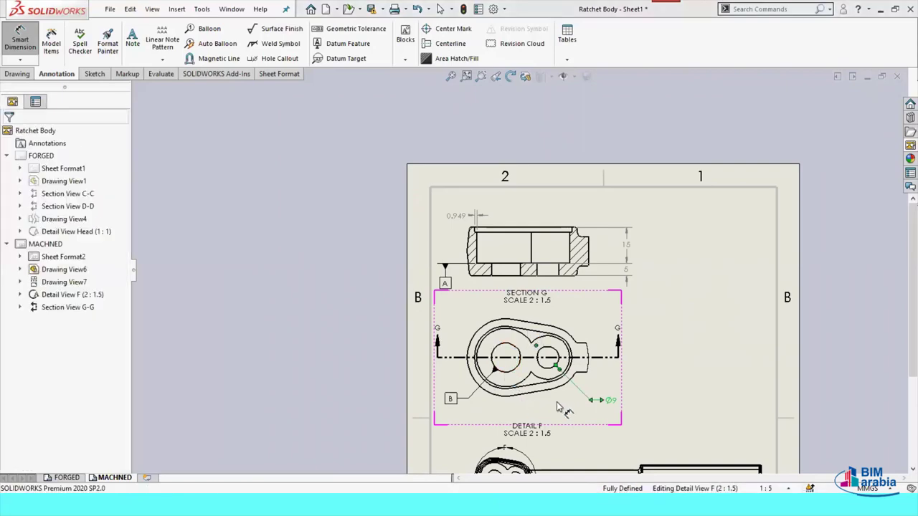
Dimension the larger hole with a Ø12 diameter callout below it
scroll(537, 386, "down", 3)
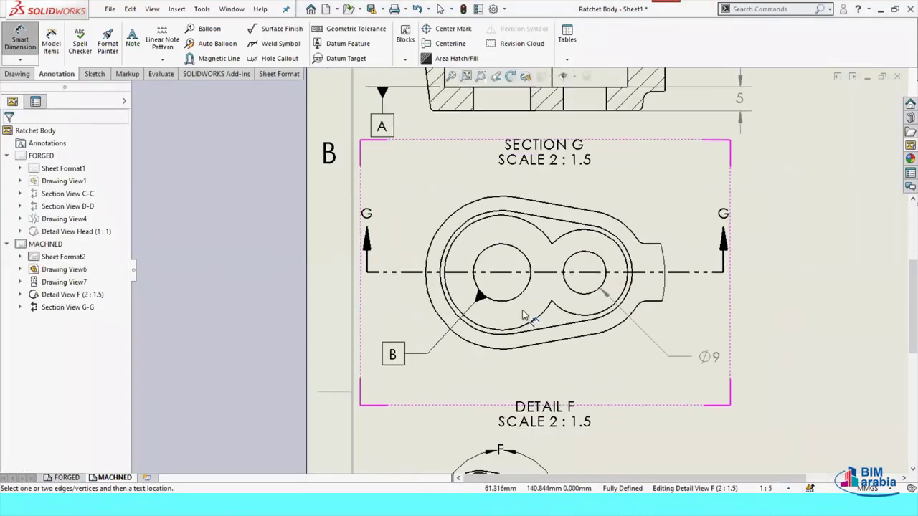
left_click(516, 280)
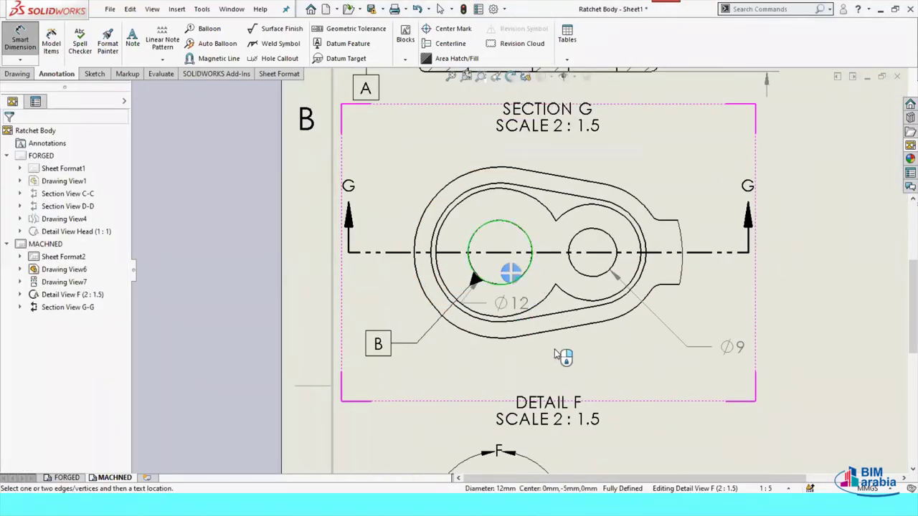
left_click(624, 369)
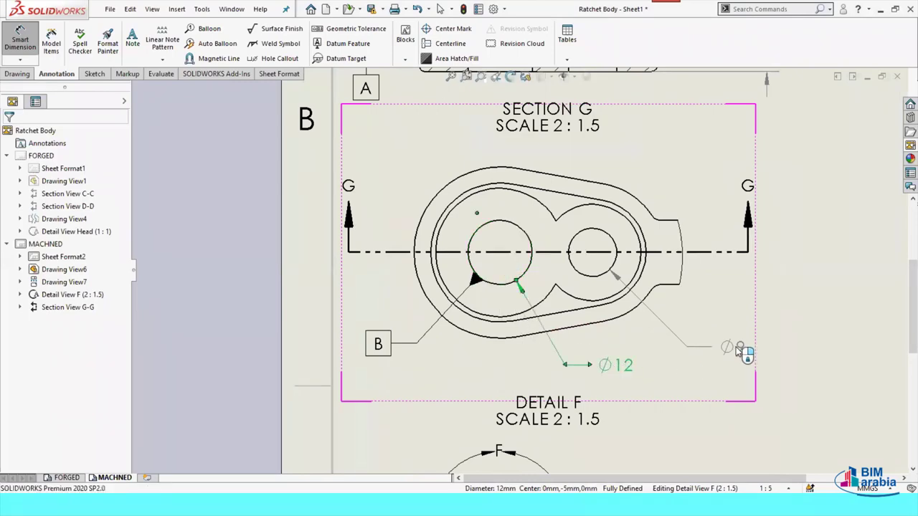
scroll(770, 346, "up", 2)
scroll(771, 346, "up", 2)
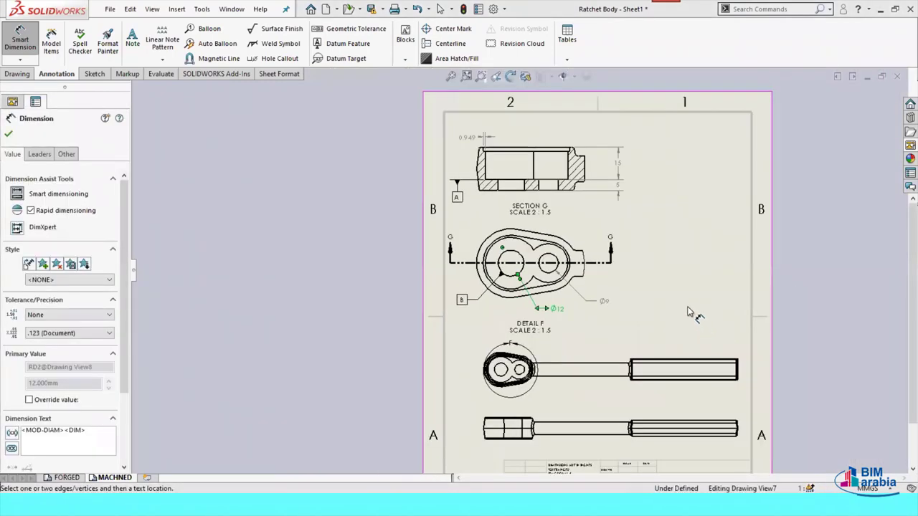
key("Escape")
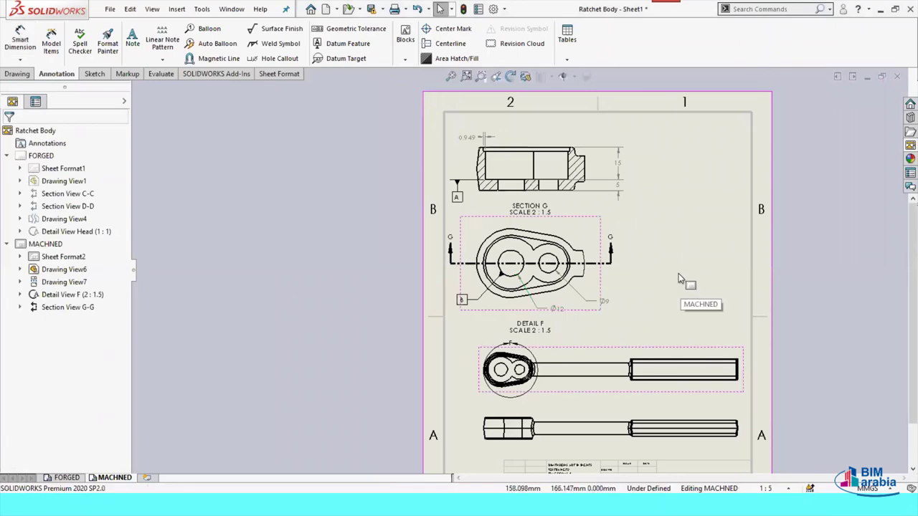
scroll(672, 273, "down", 1)
scroll(673, 251, "down", 1)
scroll(646, 287, "down", 1)
scroll(634, 298, "up", 2)
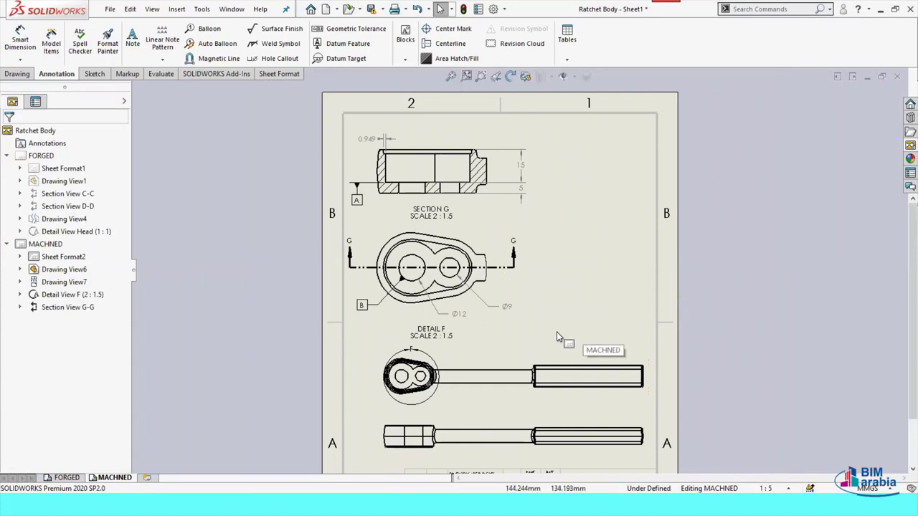
Insert an isometric model view of Ratchet Body at the sheet's upper right
left_click(14, 73)
left_click(14, 41)
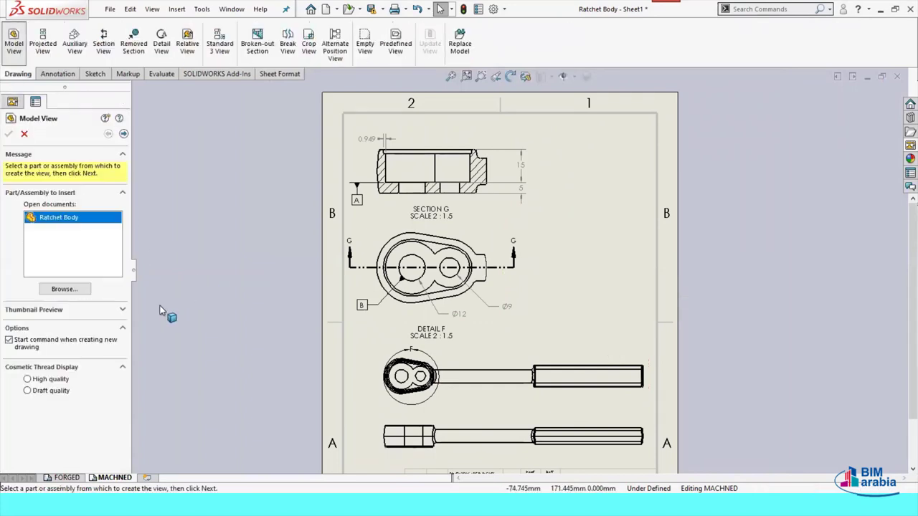
left_click(122, 135)
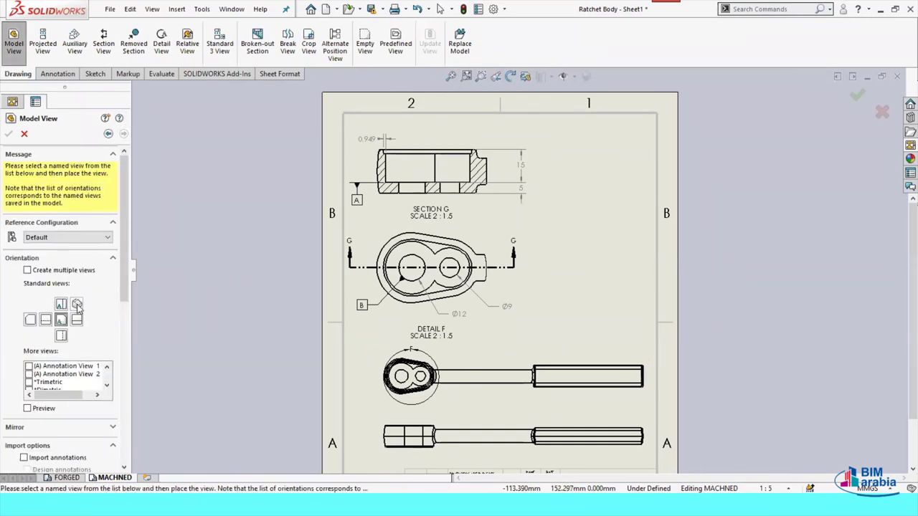
left_click(77, 304)
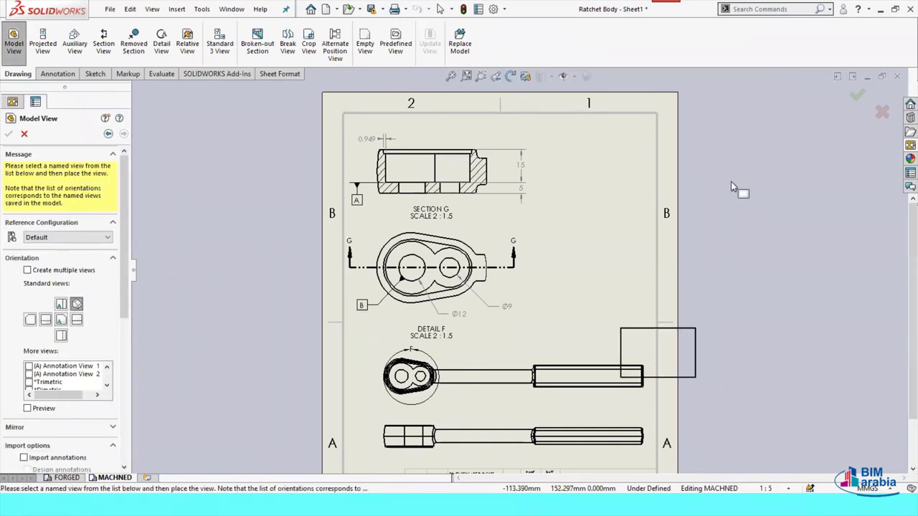
left_click(608, 169)
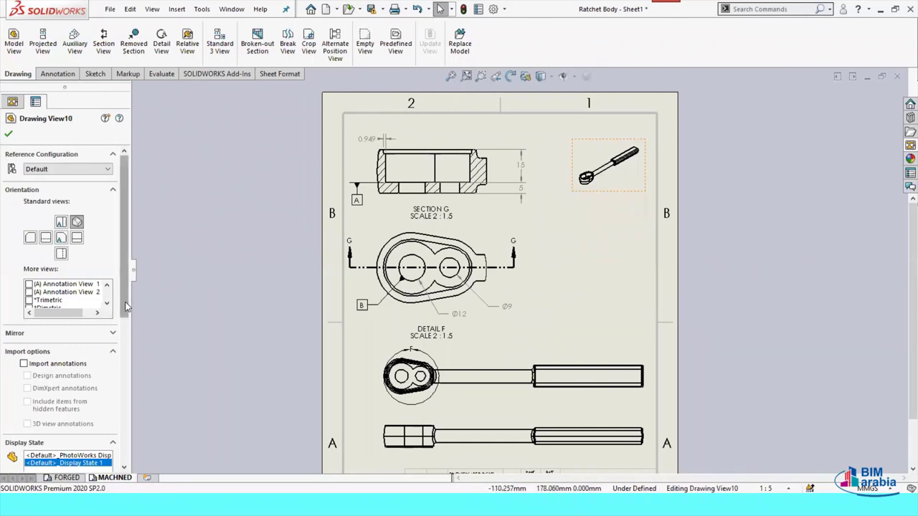
Make the isometric view shaded with a custom 1:3 scale and nudge it into place
scroll(126, 272, "down", 4)
left_click(76, 345)
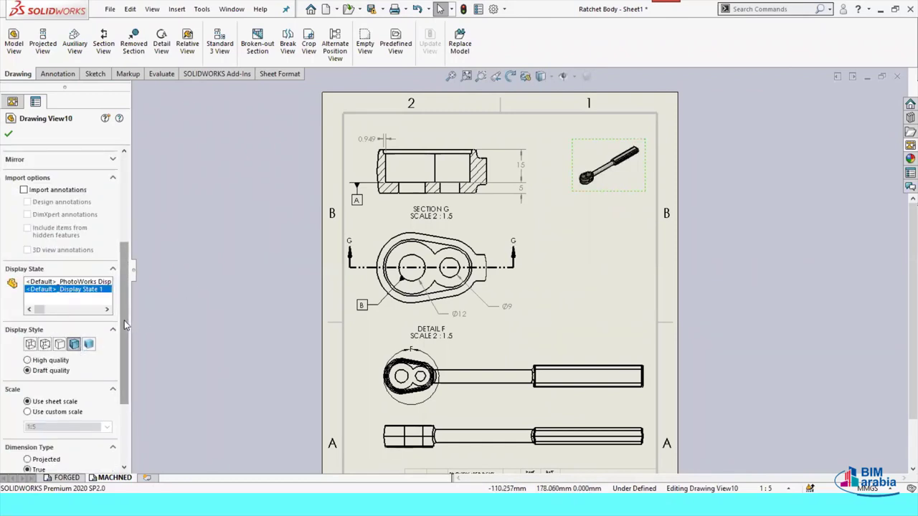
left_click_drag(124, 330, 126, 380)
scroll(99, 404, "down", 1)
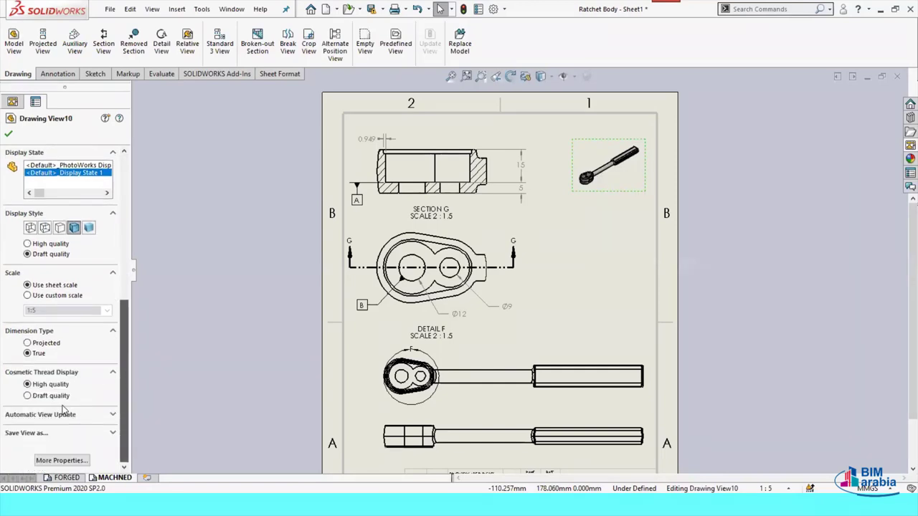
left_click(48, 298)
type("3")
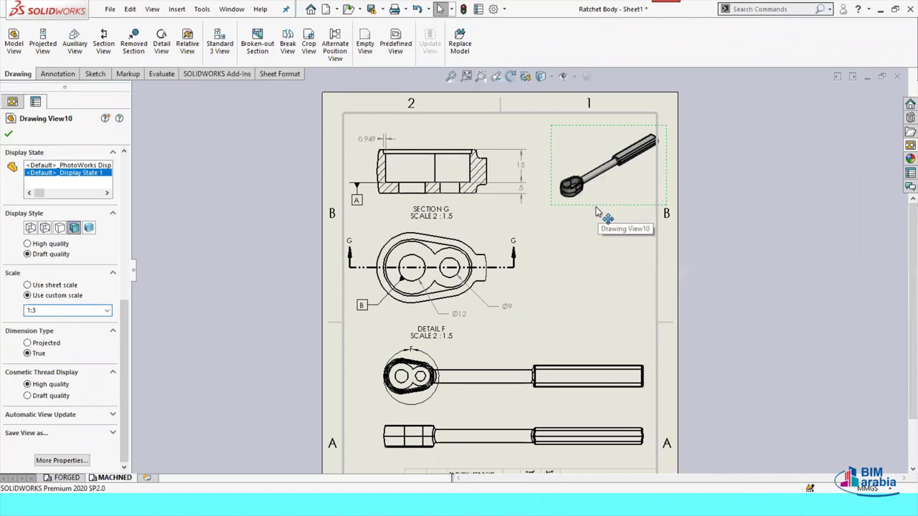
left_click_drag(599, 210, 586, 213)
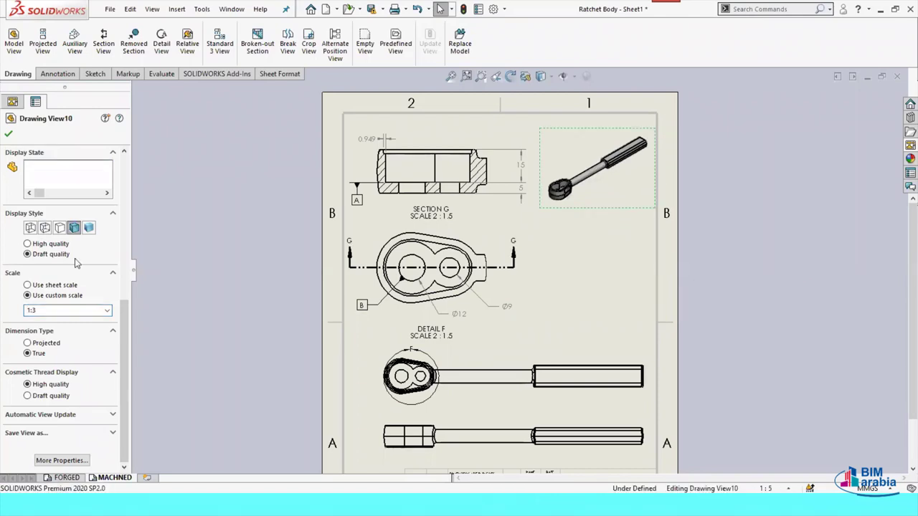
left_click(9, 135)
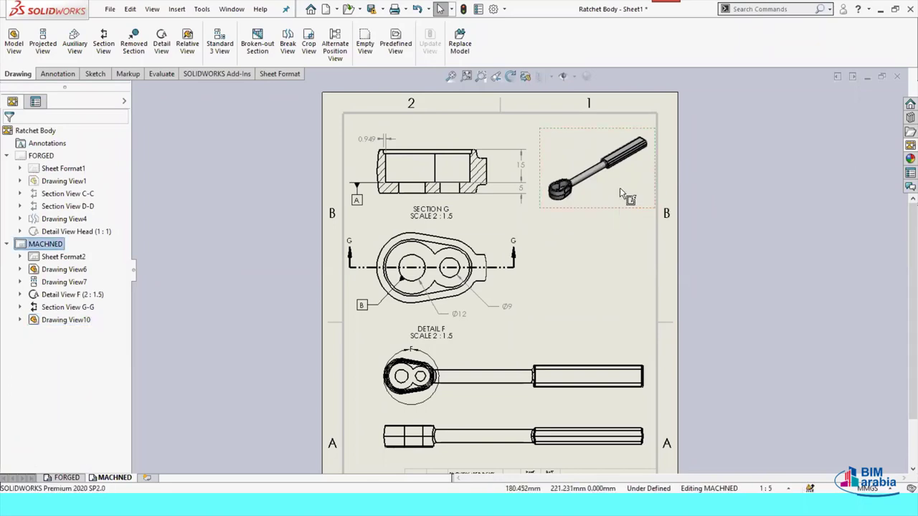
left_click(622, 192)
Set Drawing View10's named configuration to 'Forged, Long' in its properties
right_click(621, 193)
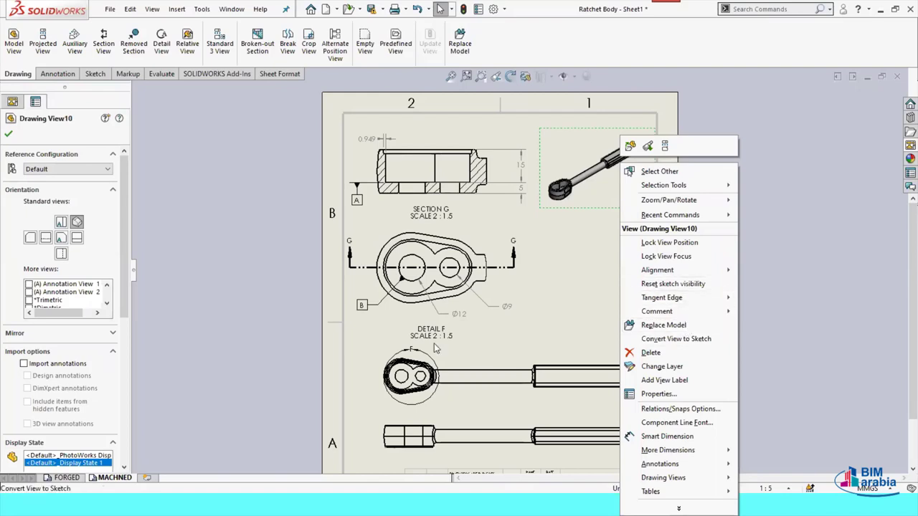
left_click(257, 227)
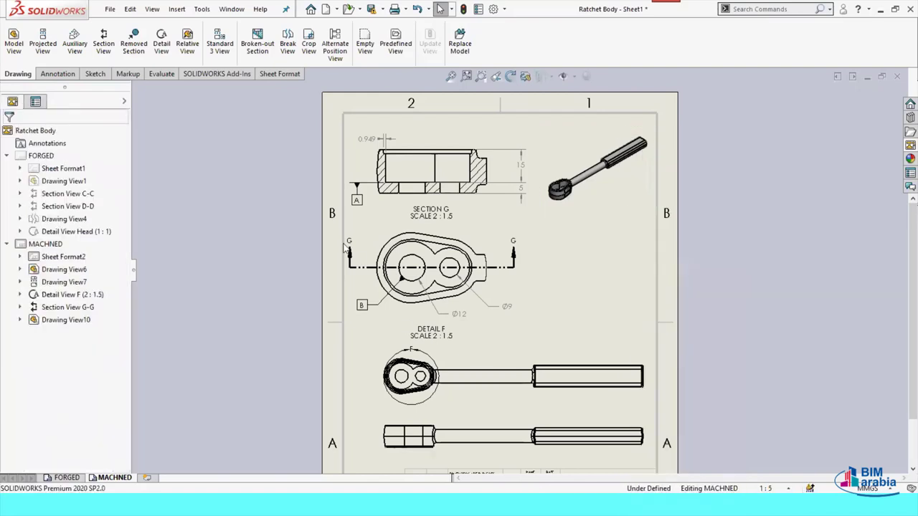
left_click(631, 212)
right_click(631, 212)
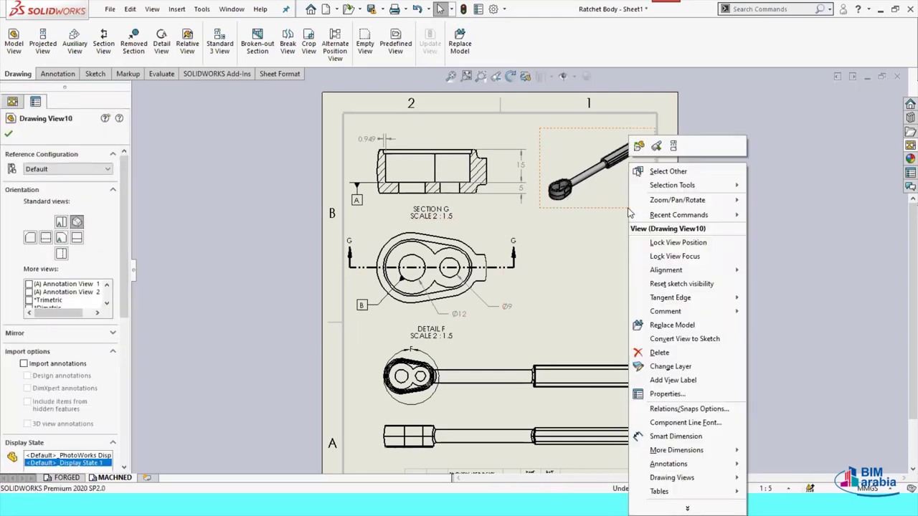
left_click(659, 394)
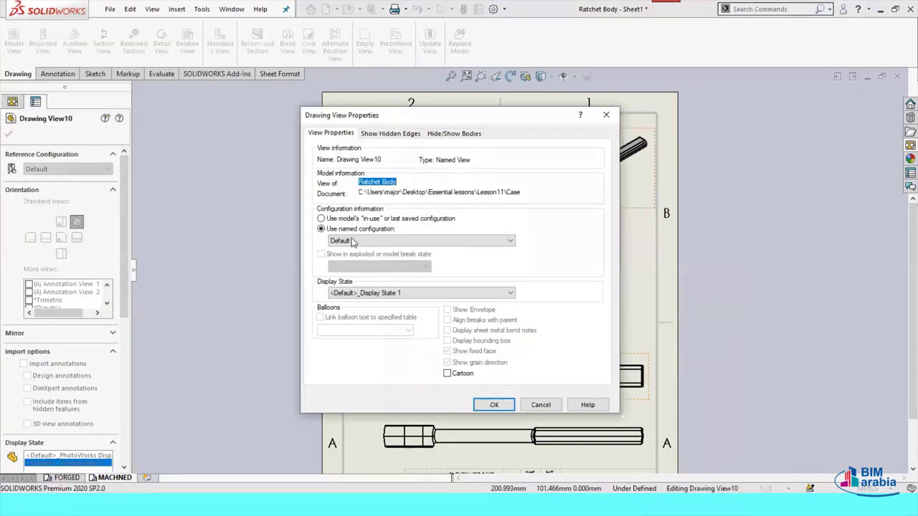
left_click(470, 242)
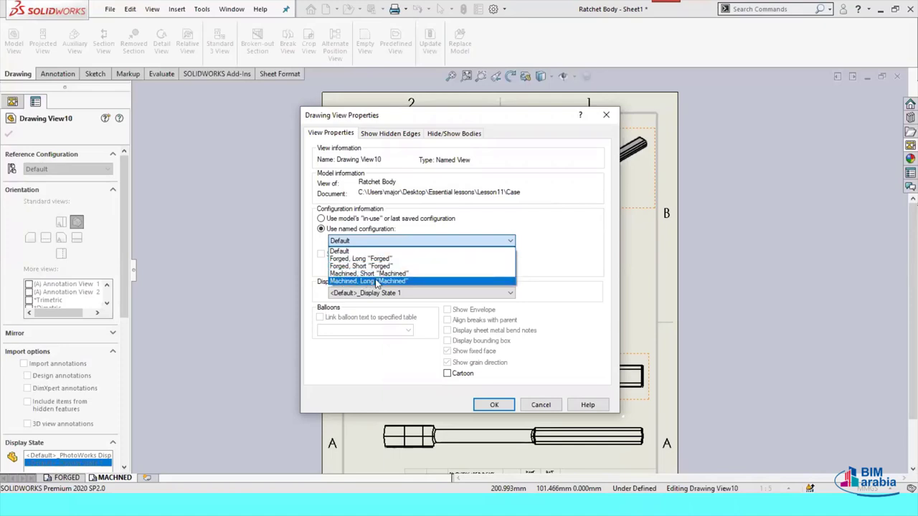
left_click(372, 259)
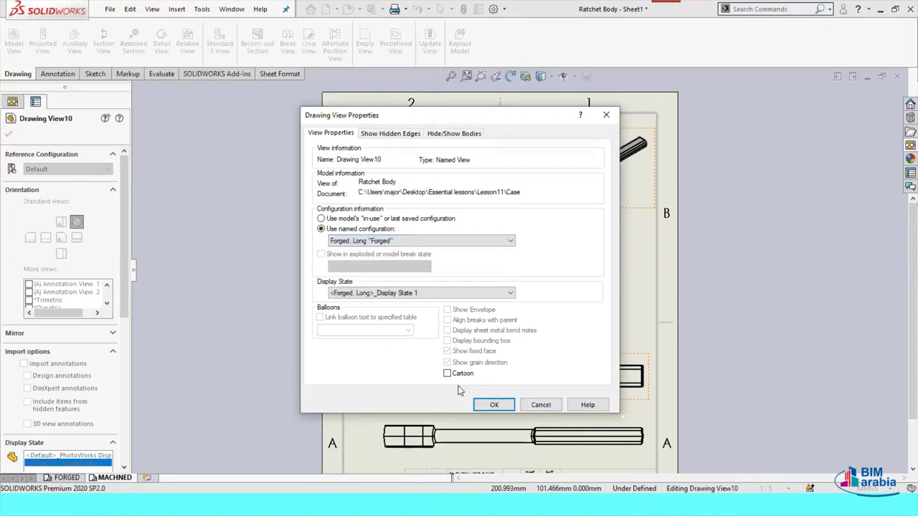
left_click(490, 405)
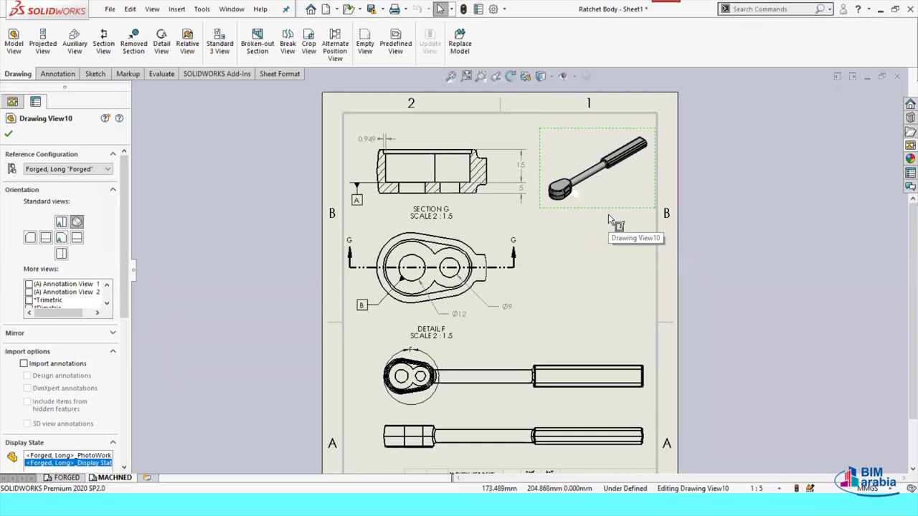
Change Drawing View10's named configuration to 'Machined, Long'
scroll(589, 221, "down", 1)
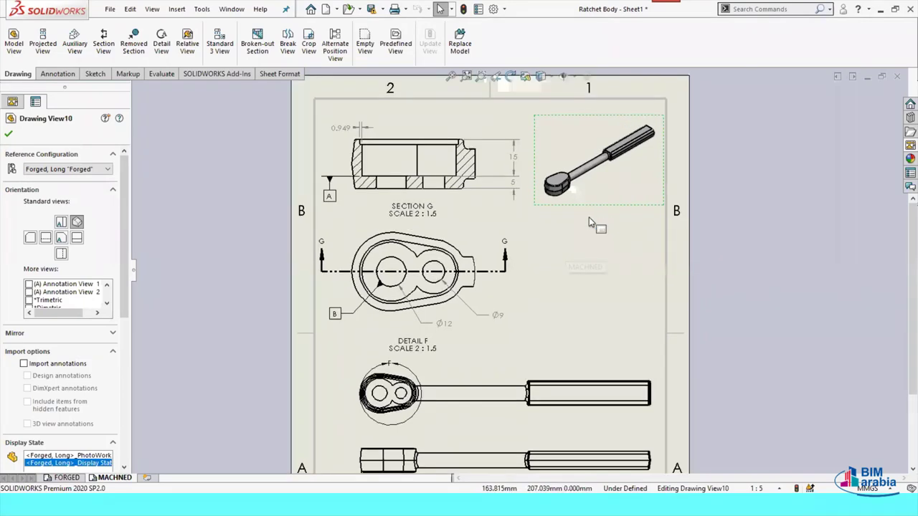
scroll(589, 219, "down", 2)
scroll(587, 200, "down", 1)
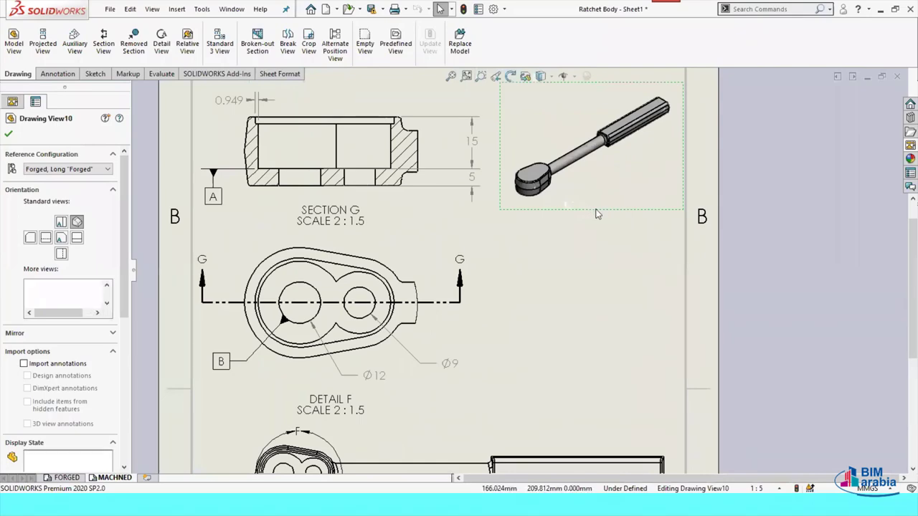
right_click(590, 163)
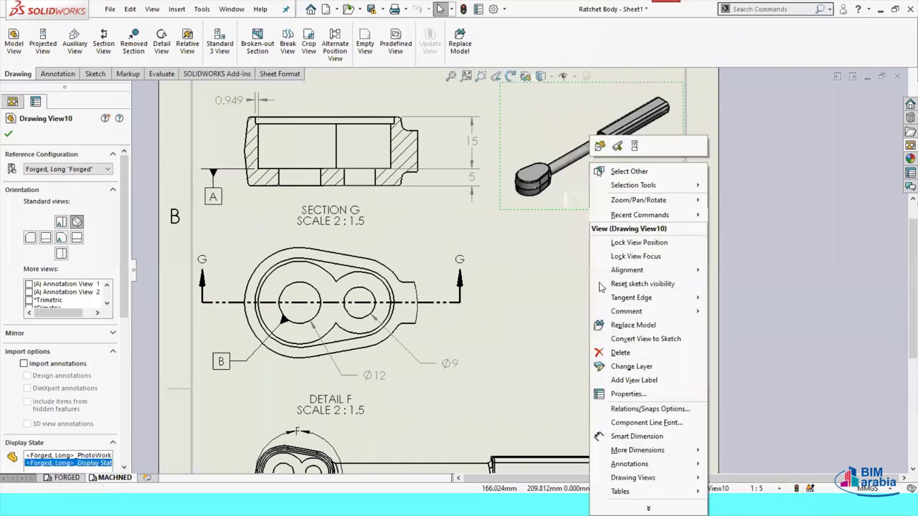
left_click(628, 394)
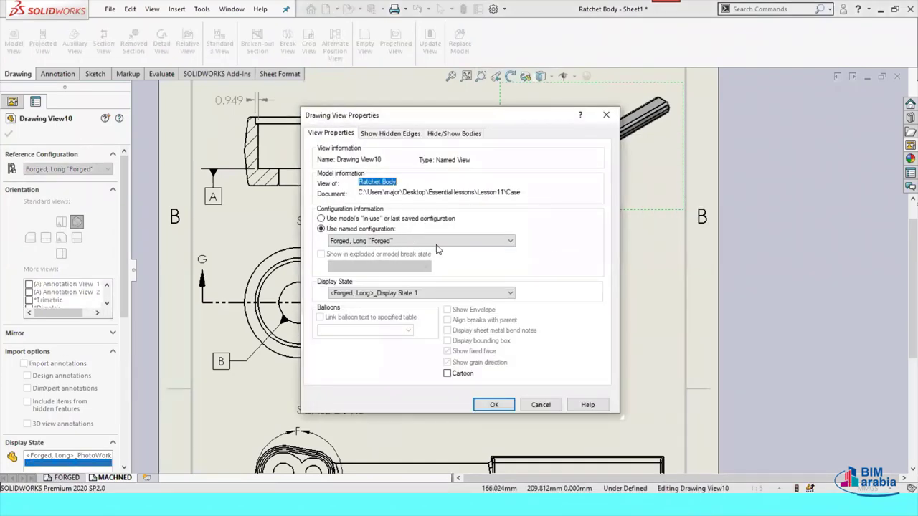
left_click(423, 241)
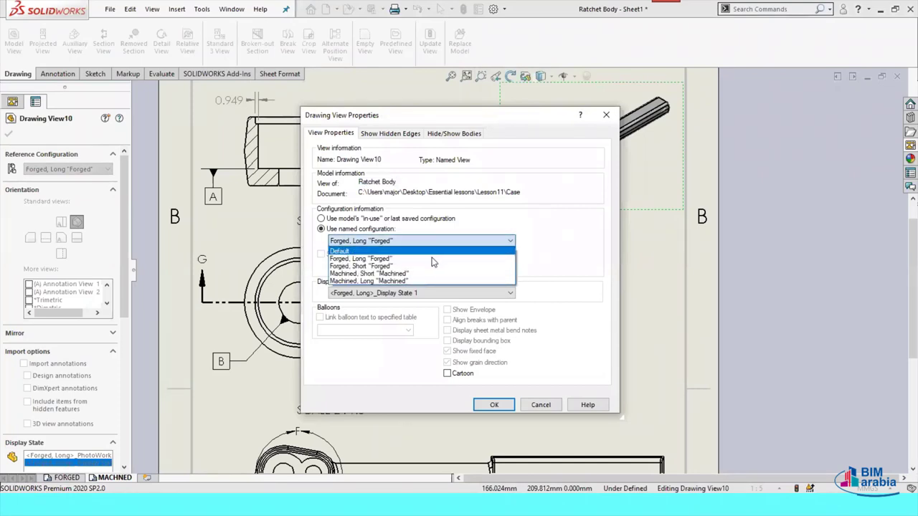
left_click(420, 281)
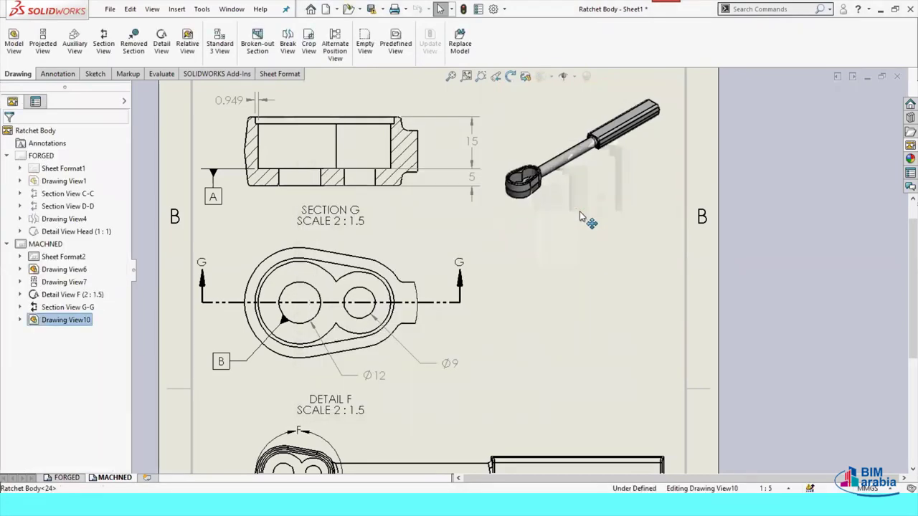
left_click(588, 215)
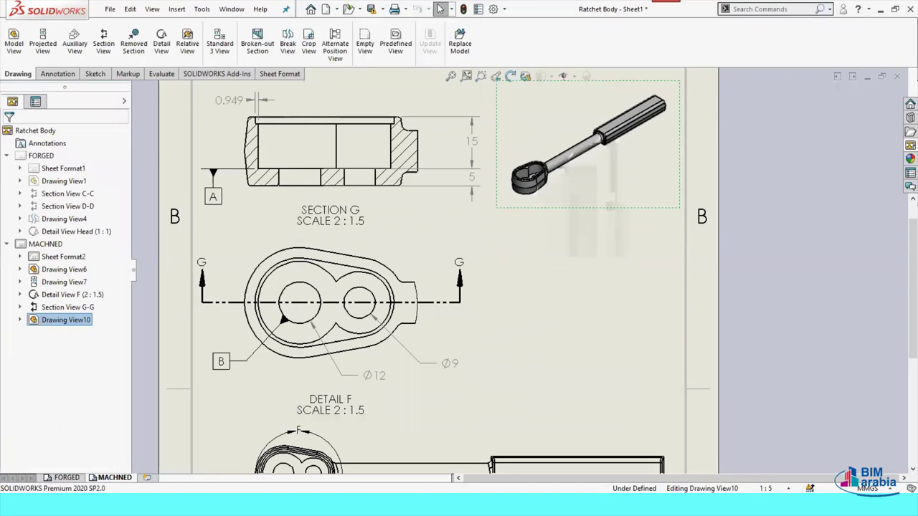
left_click(574, 254)
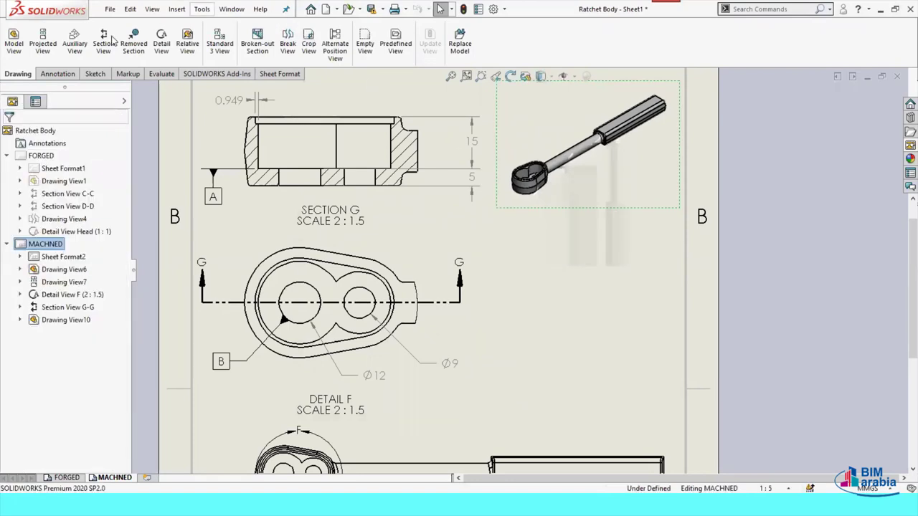
left_click(66, 74)
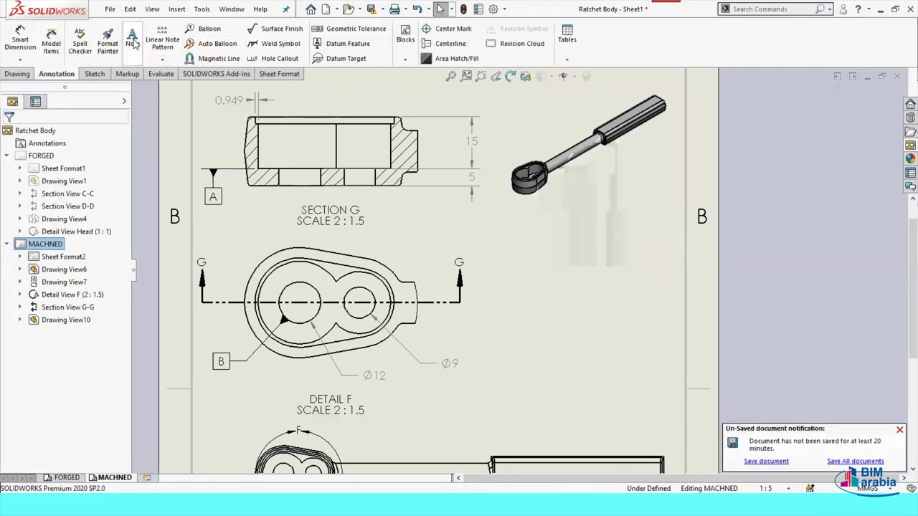
Add a leader note on the ratchet handle linked to SW-Configuration Name, reading 'Machined, Long'
left_click(133, 40)
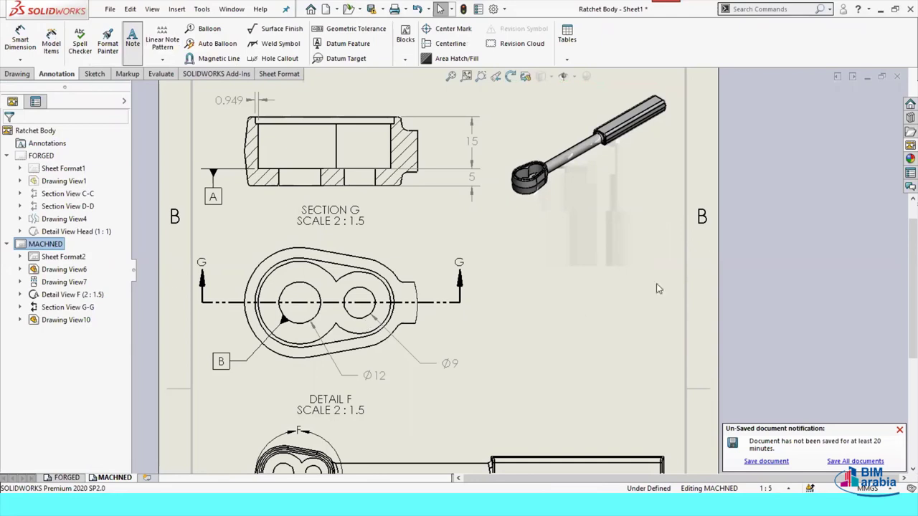
left_click(572, 154)
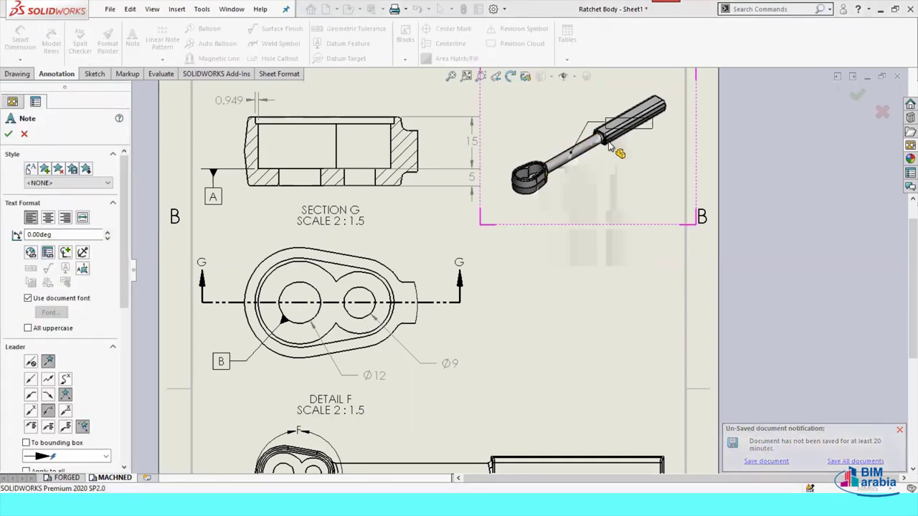
left_click(607, 191)
type("kshgkj")
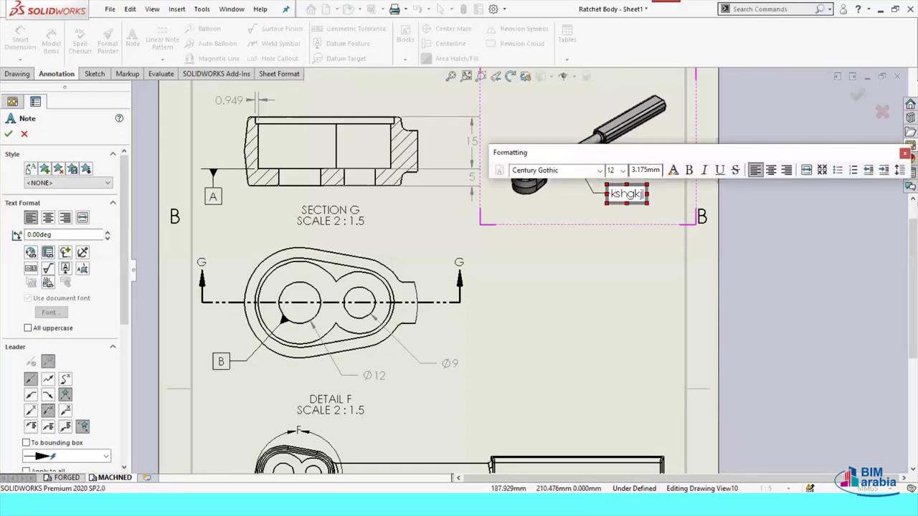
key("BackSpace")
key("BackSpace")
key("BackSpace")
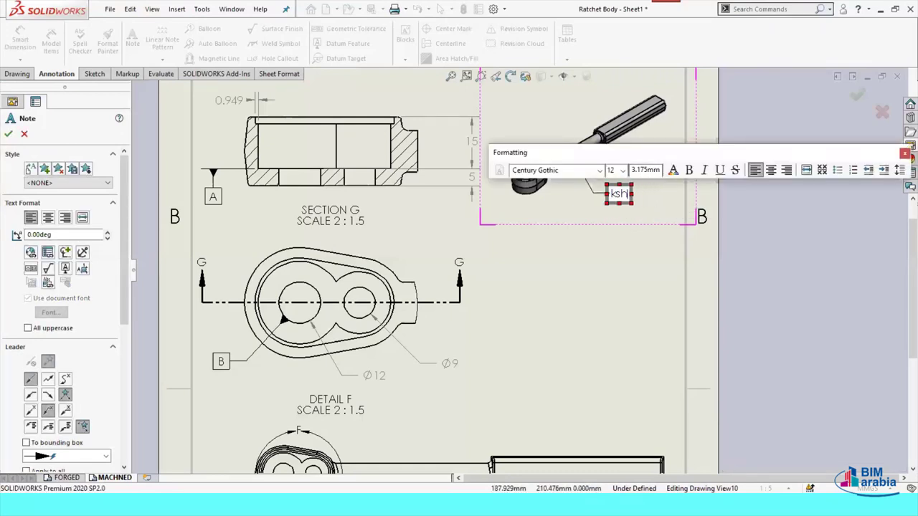
key("BackSpace")
key("BackSpace")
key("BackSpace")
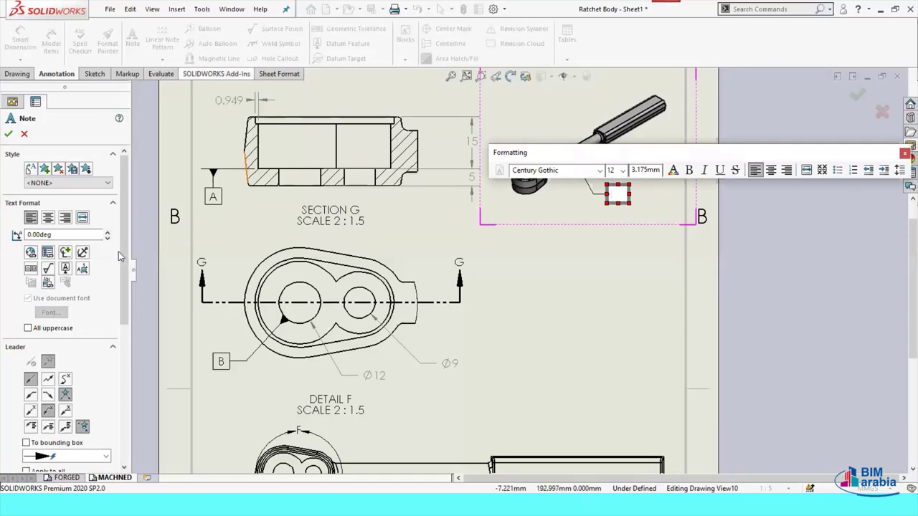
left_click(47, 252)
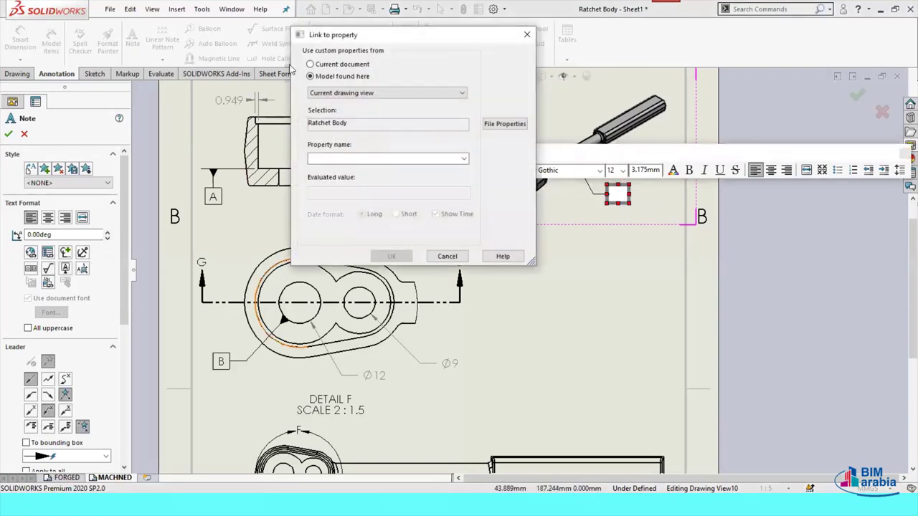
left_click(463, 159)
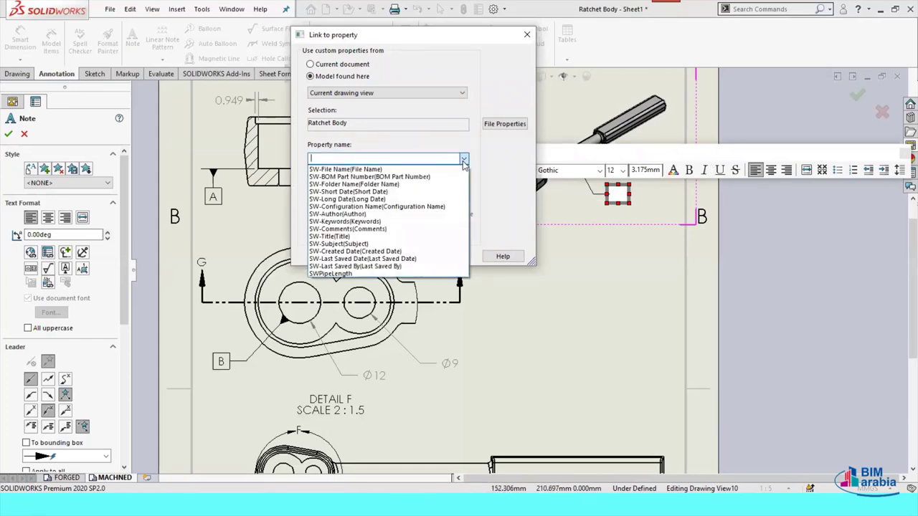
left_click(432, 208)
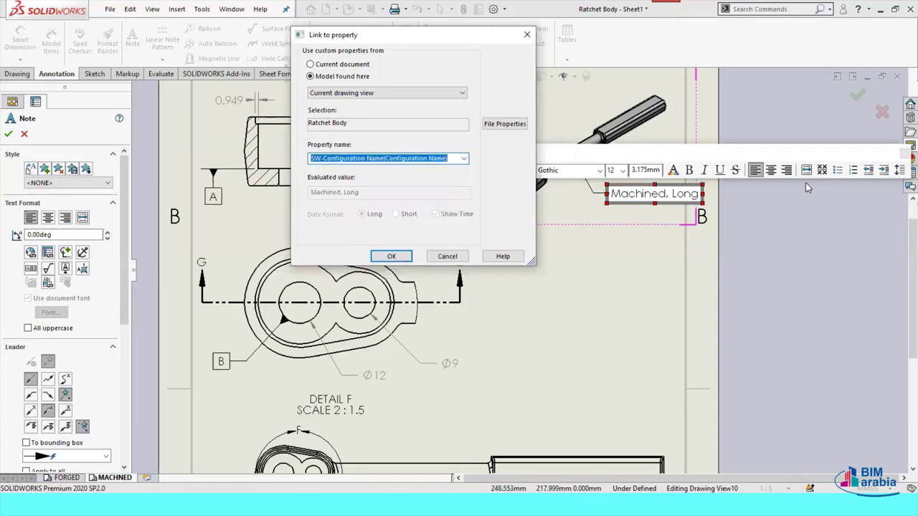
left_click(375, 257)
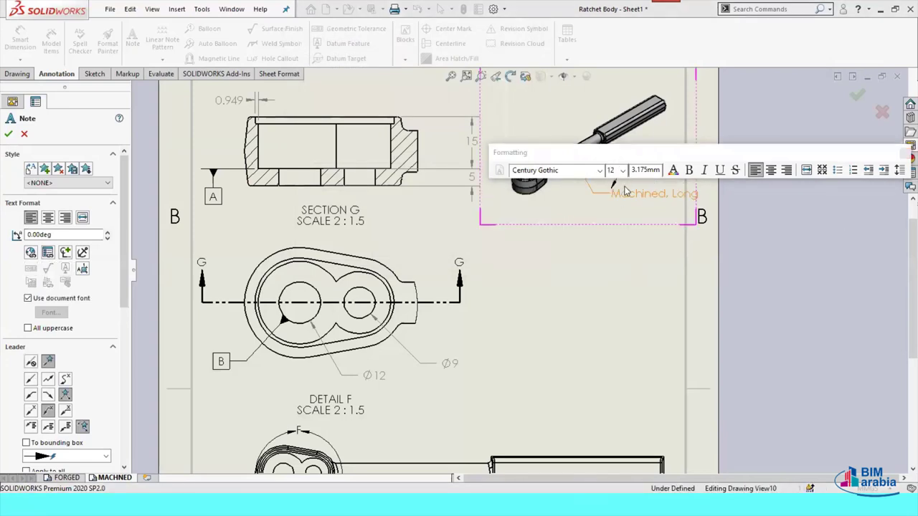
left_click(608, 204)
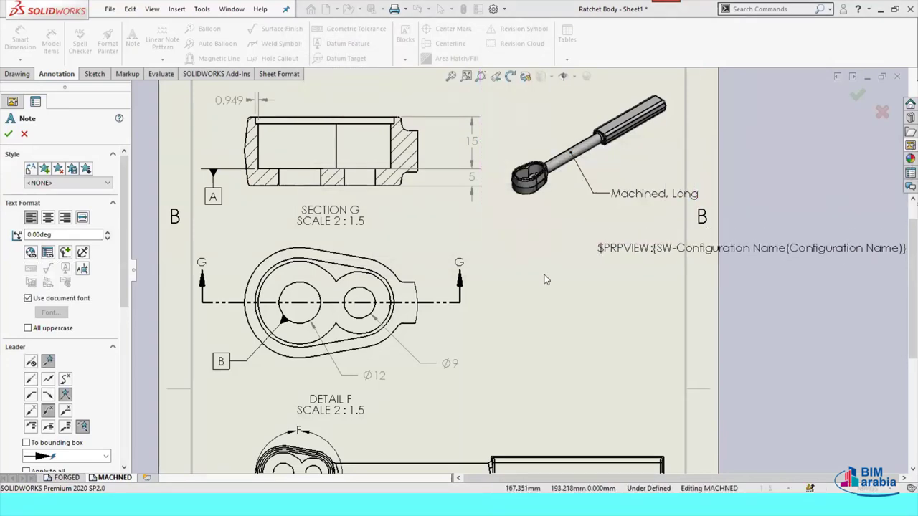
key("Escape")
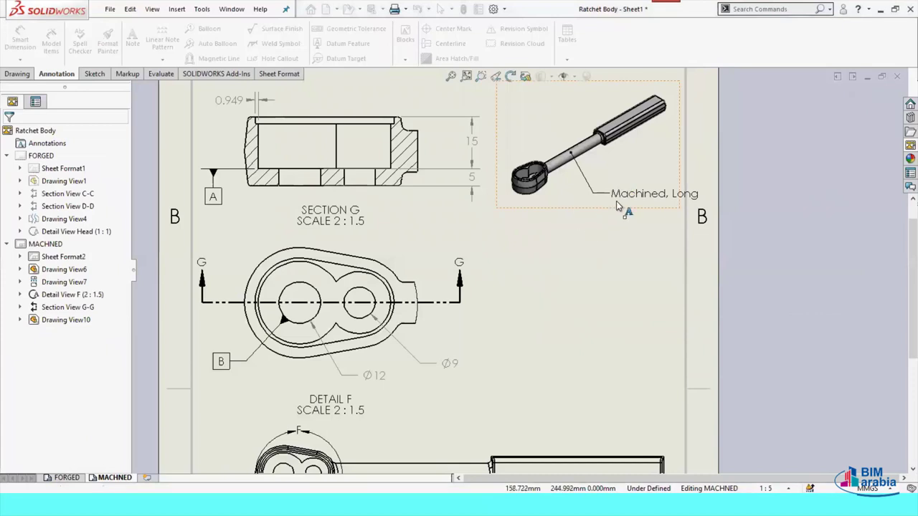
Nudge the 'Machined, Long' note slightly left toward the handle
mouse_move(618, 188)
left_mouse_down()
mouse_move(583, 196)
mouse_move(594, 182)
left_mouse_up()
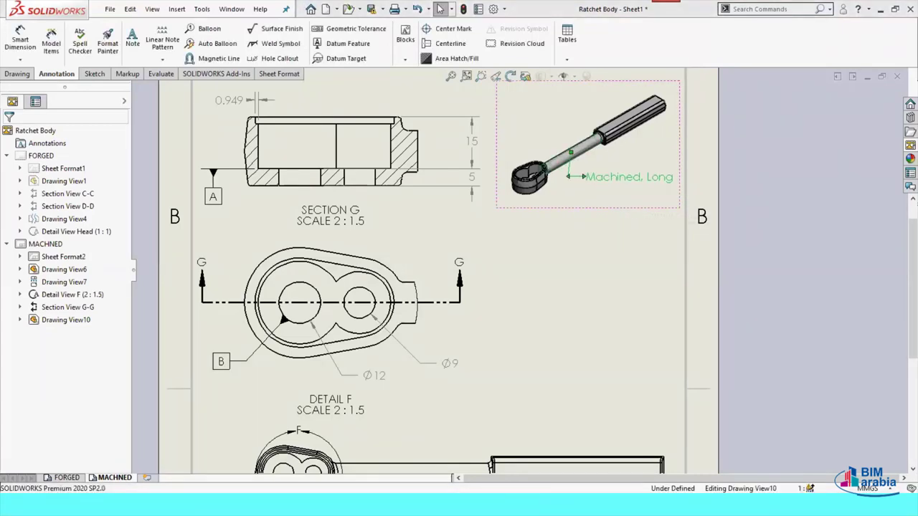
left_click(559, 358)
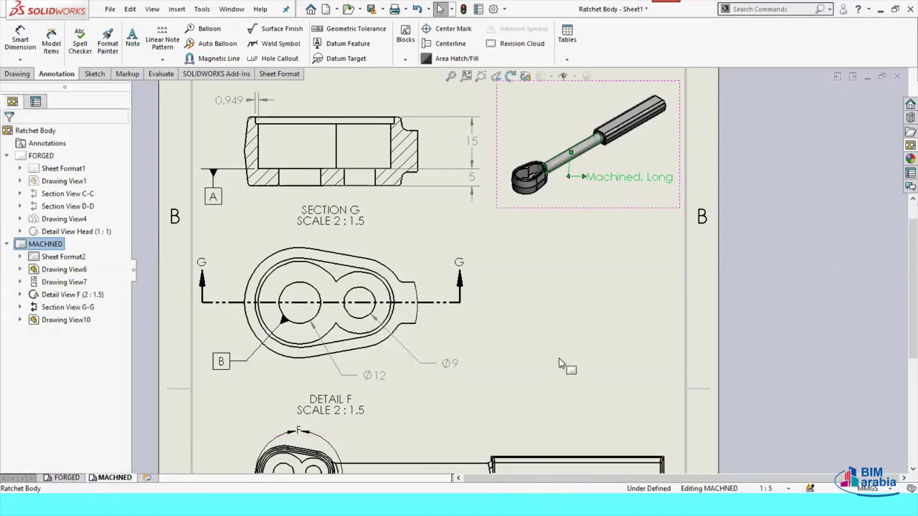
left_click(559, 358)
Zoom out and start inserting a new Ratchet Body model view
key("z")
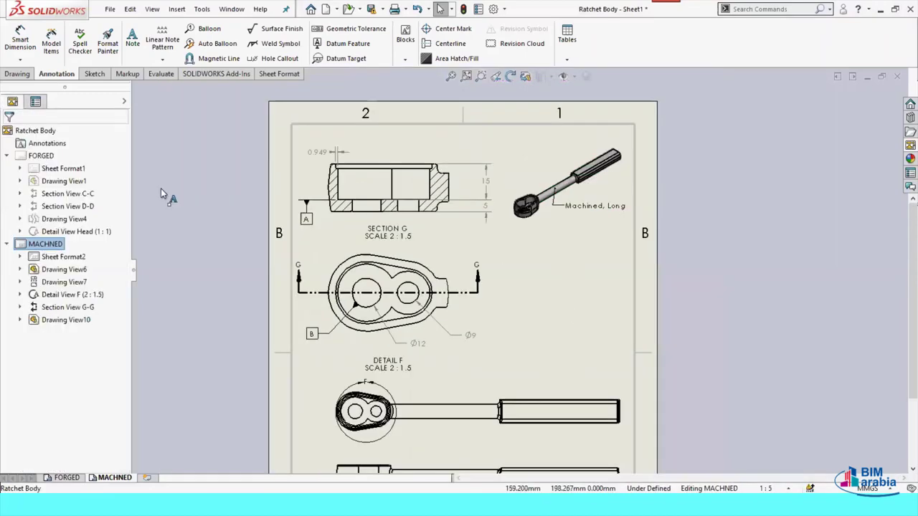
key("z")
left_click(18, 74)
left_click(14, 40)
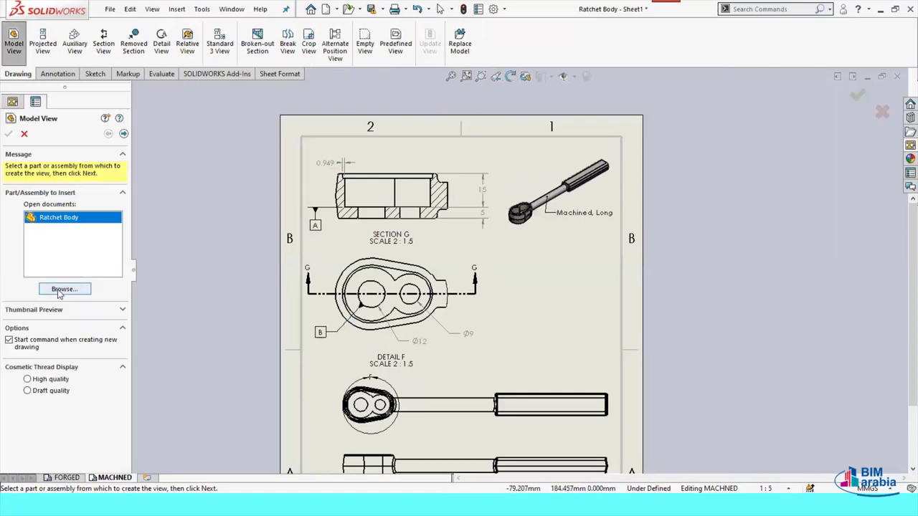
Place an isometric Ratchet Body view at custom scale 1:3 below the 'Machined, Long' view
left_click(124, 134)
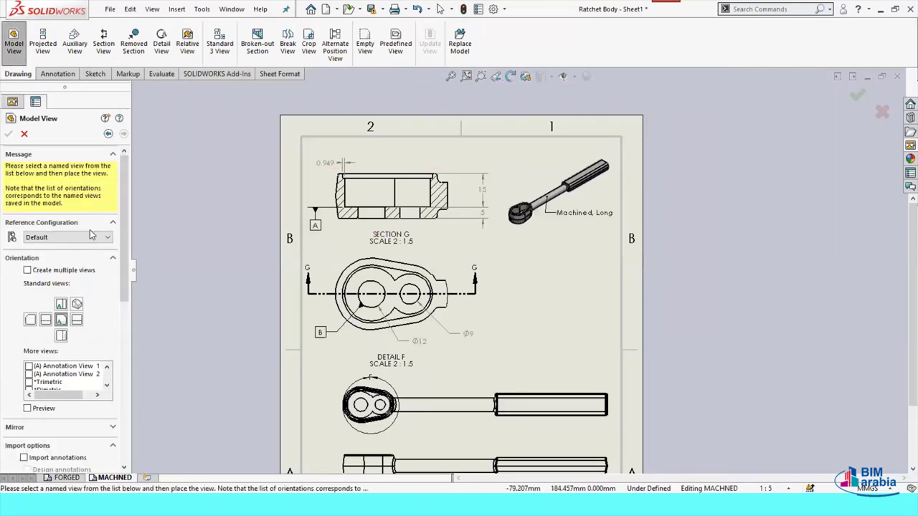
left_click(76, 304)
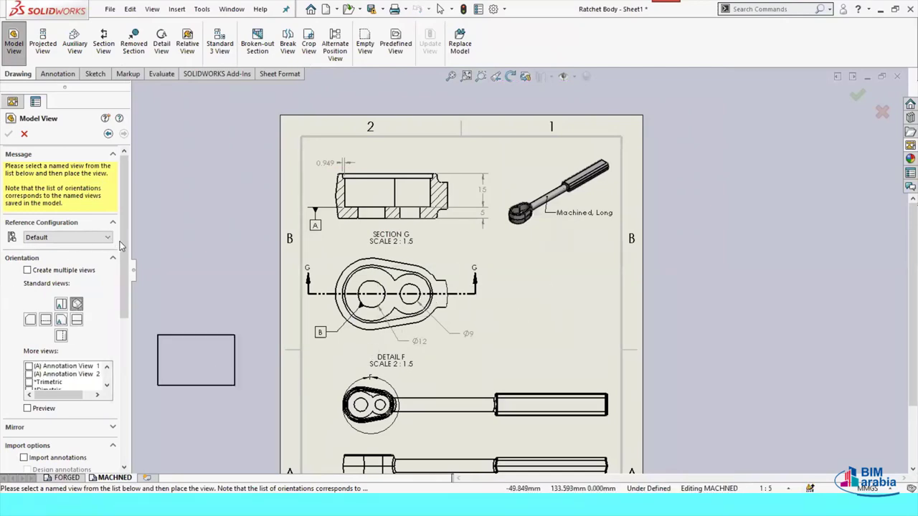
left_click_drag(123, 248, 125, 323)
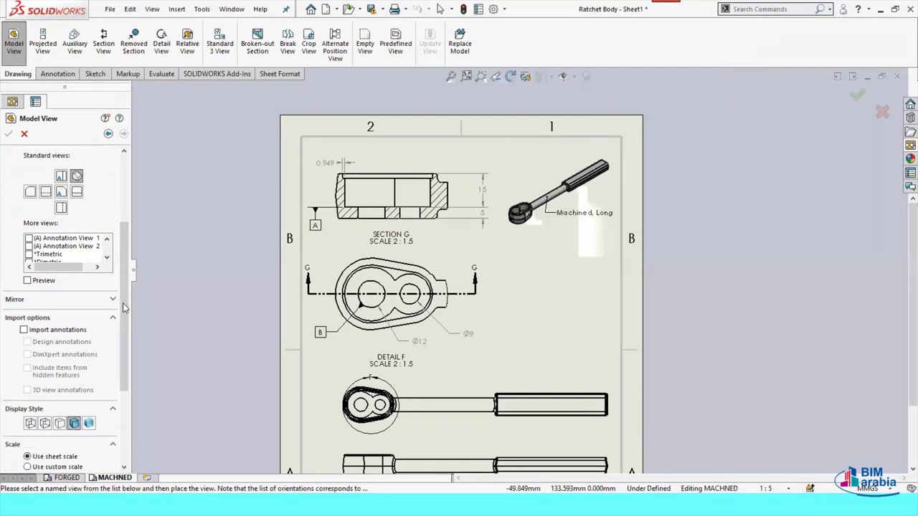
scroll(72, 344, "down", 4)
left_click(27, 330)
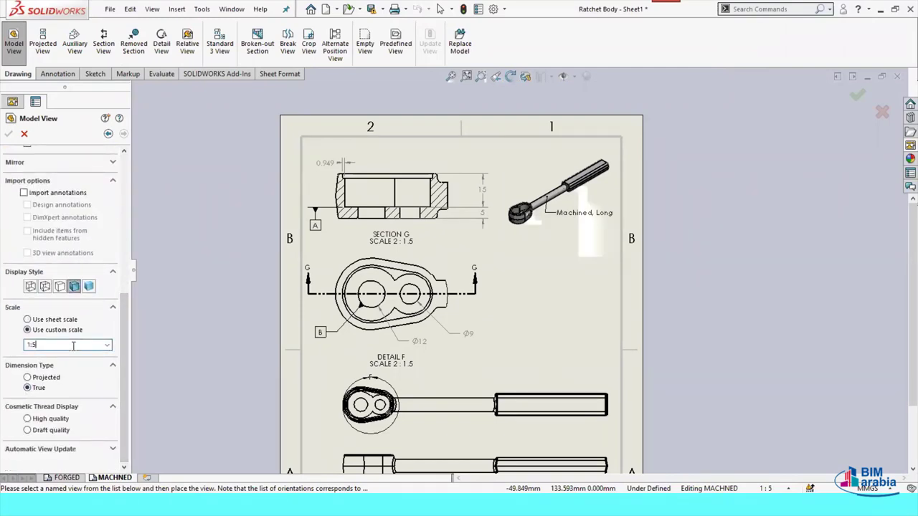
type("3")
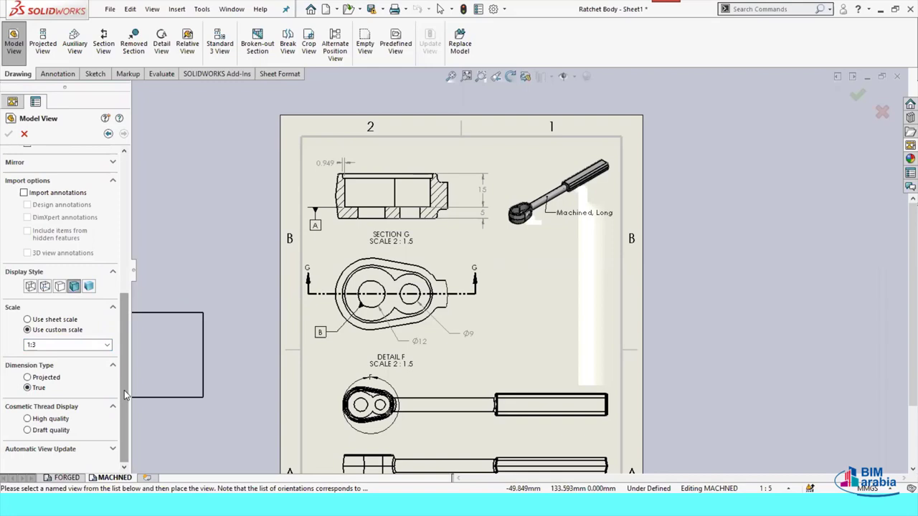
left_click(555, 290)
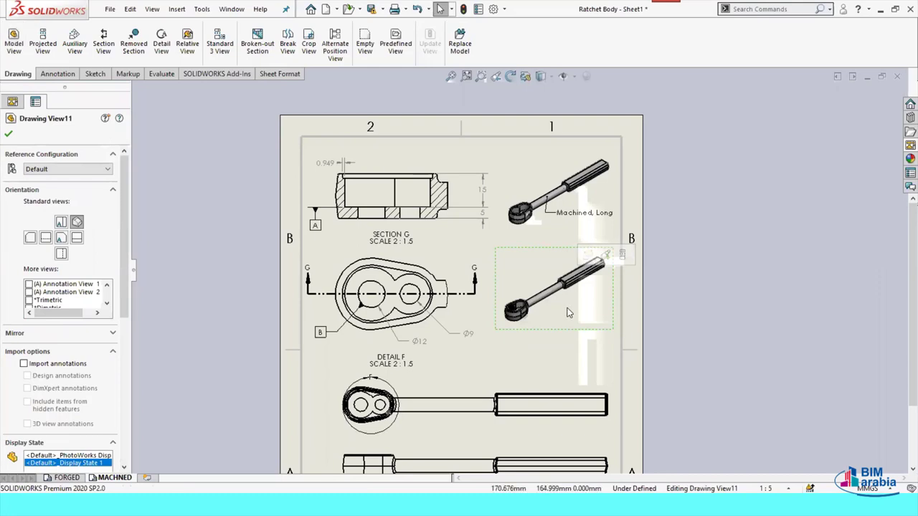
Set Drawing View11 to the 'Machined, Short' configuration and move it up and right
right_click(569, 312)
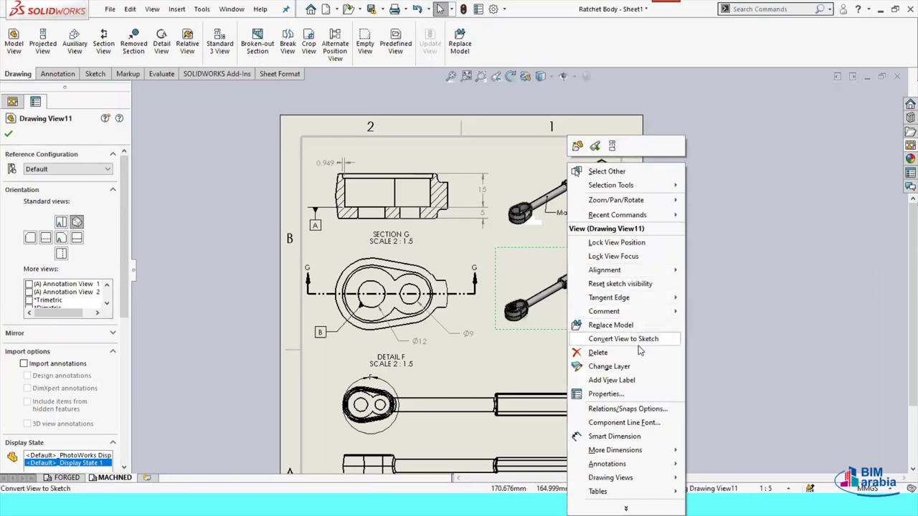
left_click(634, 394)
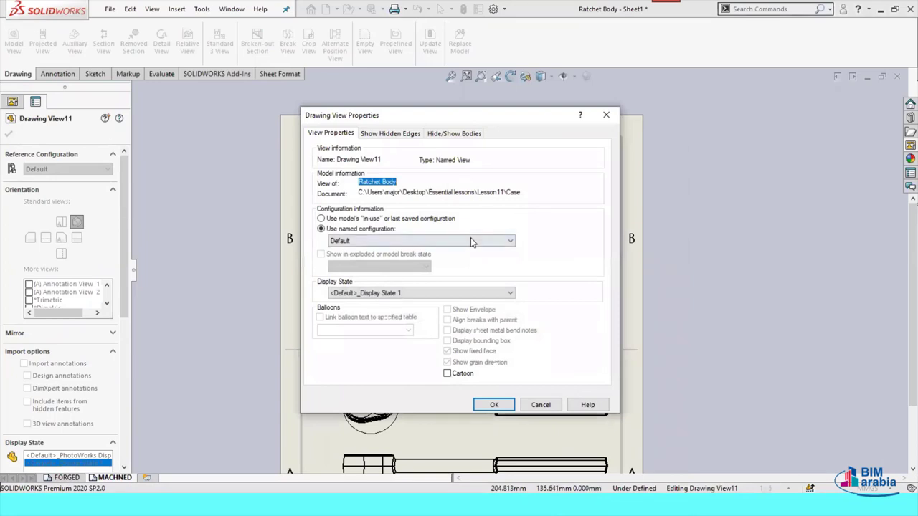
left_click(470, 240)
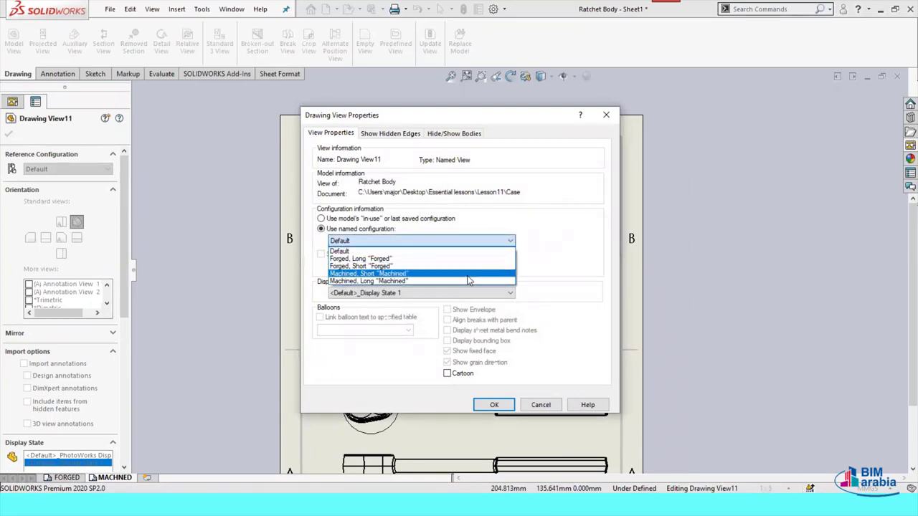
left_click(468, 275)
left_click(494, 405)
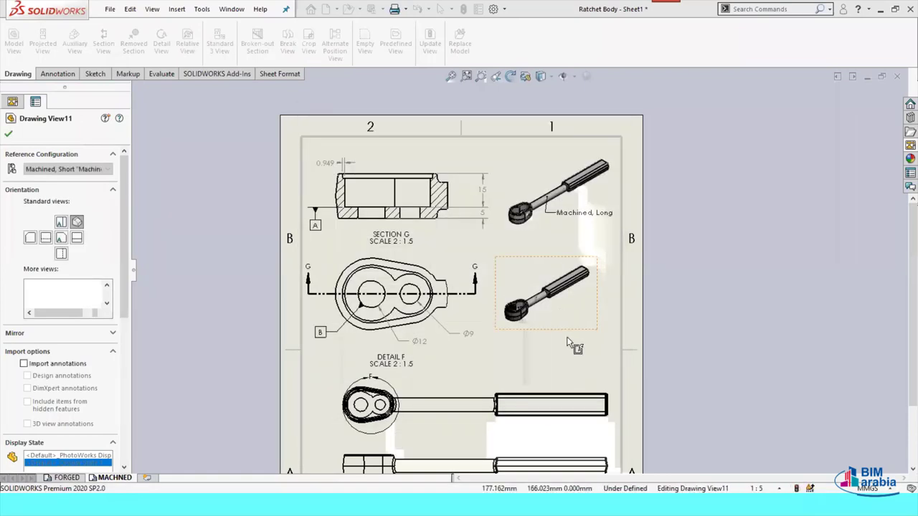
left_click_drag(567, 332, 585, 320)
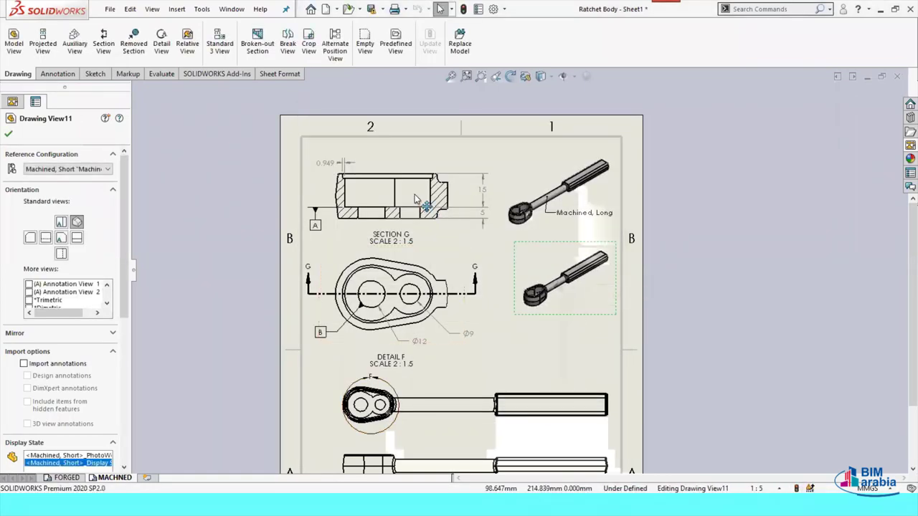
left_click(172, 144)
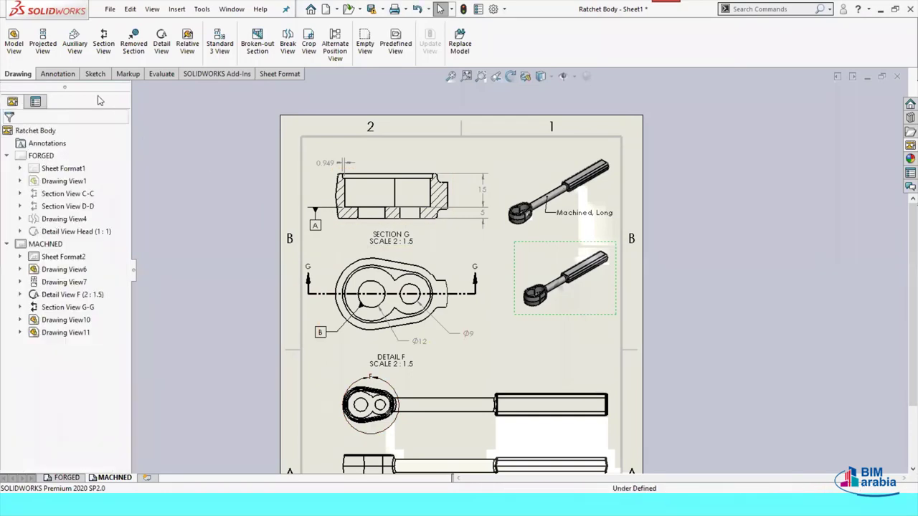
left_click(57, 74)
Add a leader note on the short ratchet linked to SW-Configuration Name, reading 'Machined, Short', nudged left
left_click(131, 44)
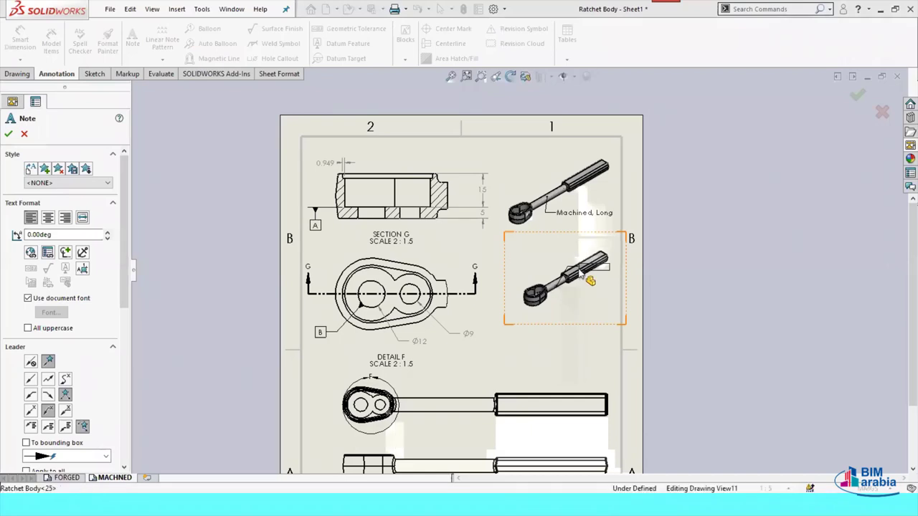
left_click(560, 289)
left_click(585, 313)
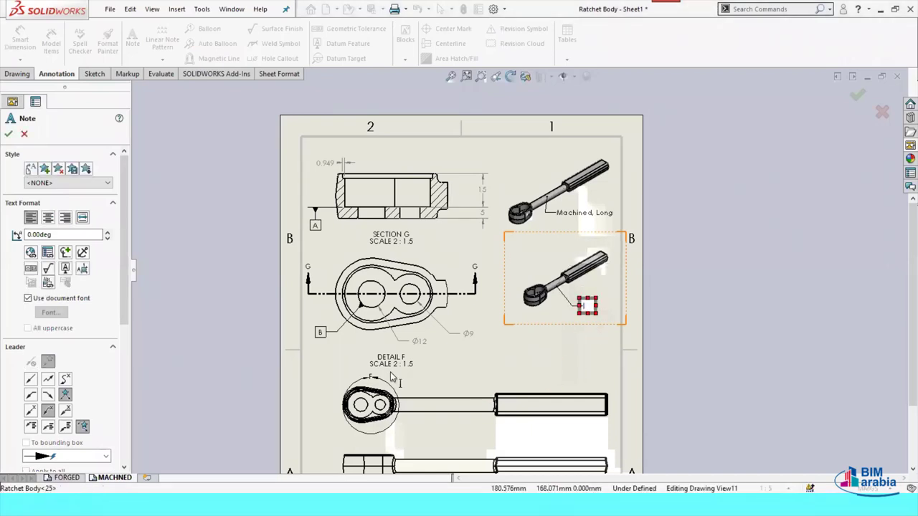
left_click(48, 254)
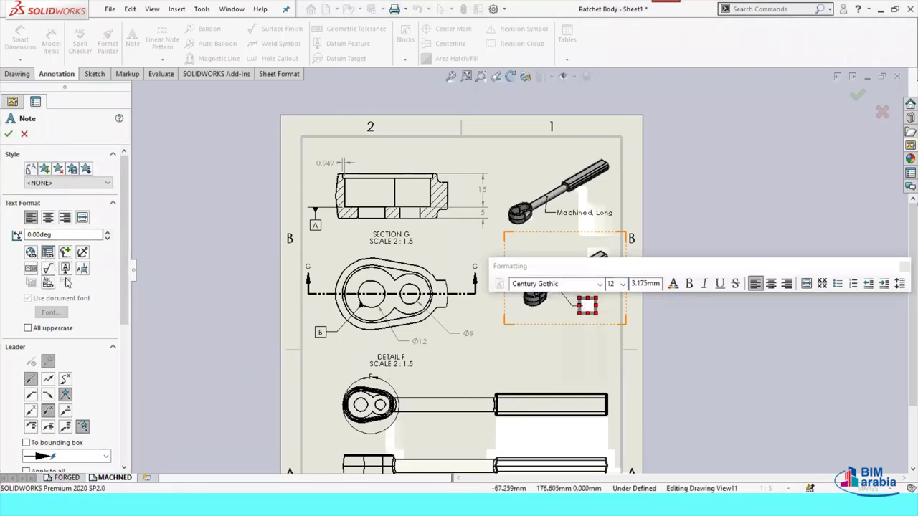
left_click(461, 159)
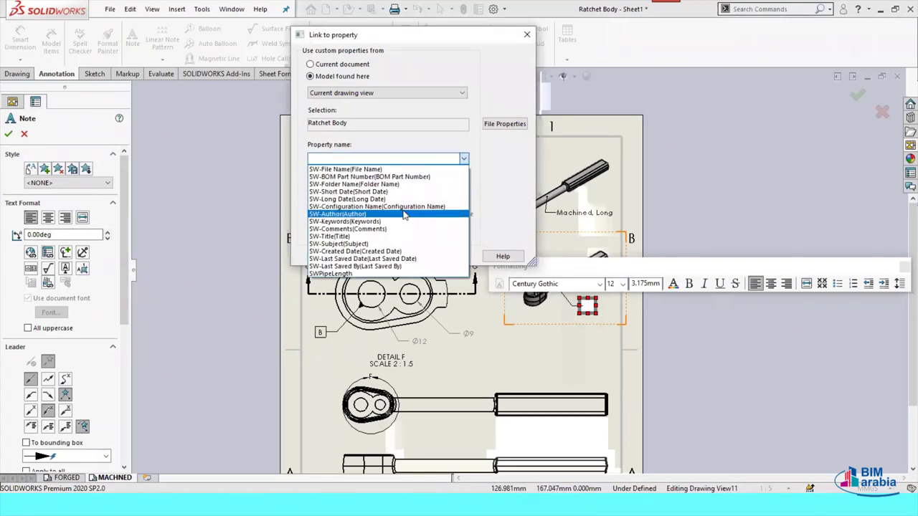
left_click(406, 206)
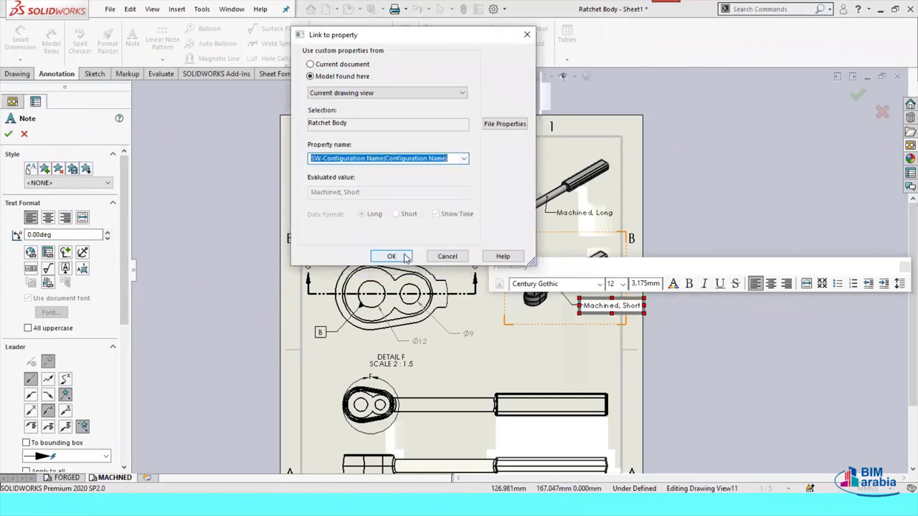
left_click(391, 257)
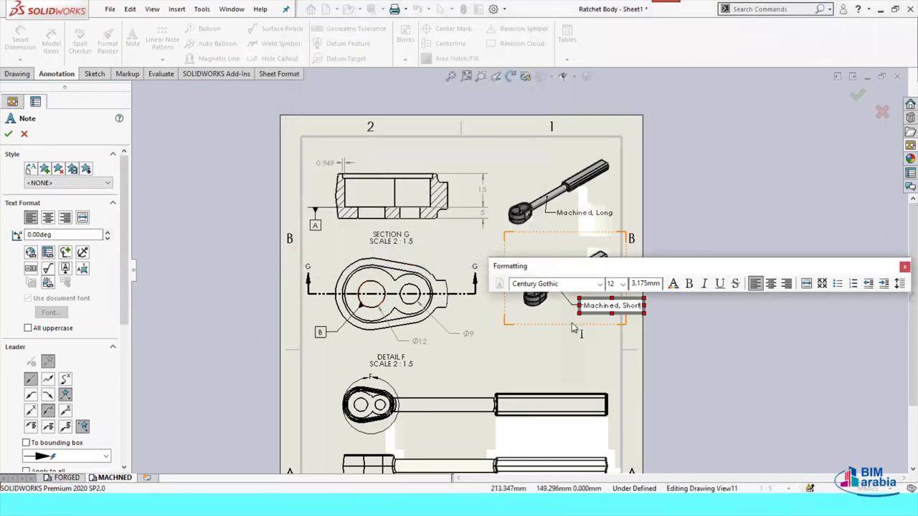
left_click(552, 364)
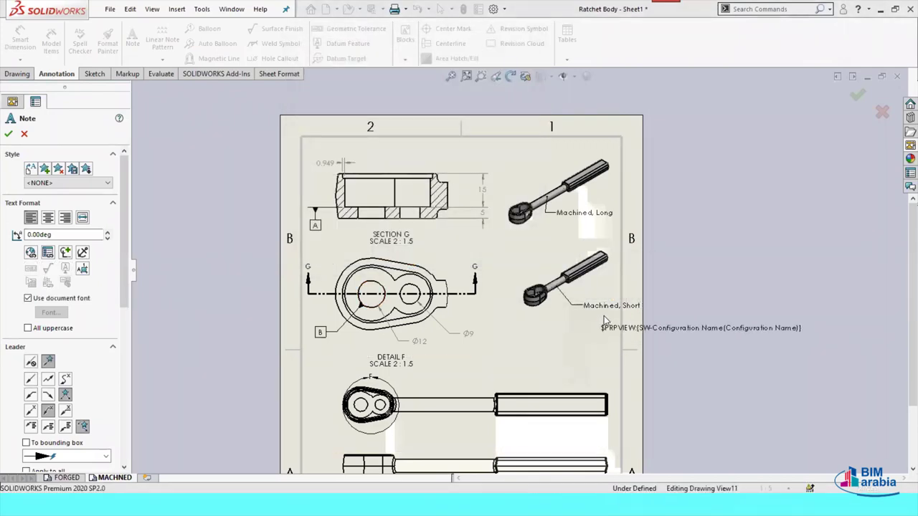
key("Escape")
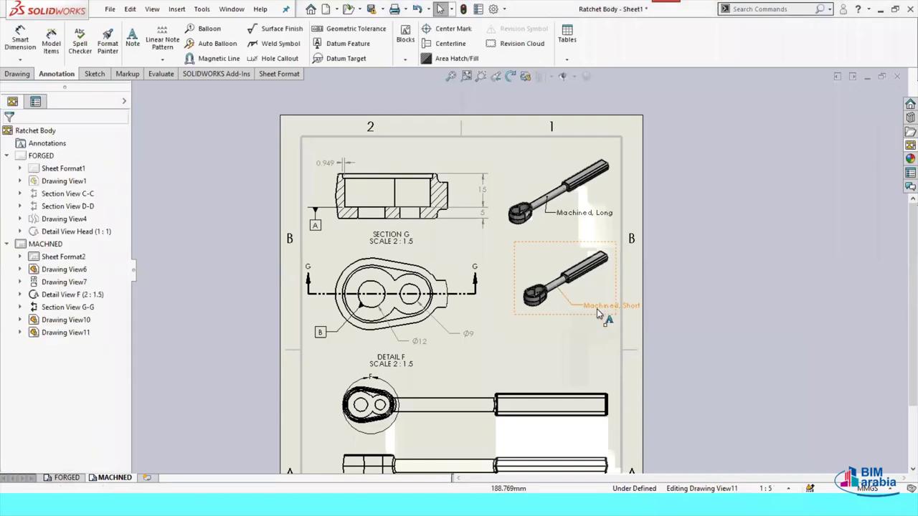
mouse_move(589, 323)
left_mouse_down()
mouse_move(574, 325)
mouse_move(585, 309)
mouse_move(571, 327)
left_mouse_up()
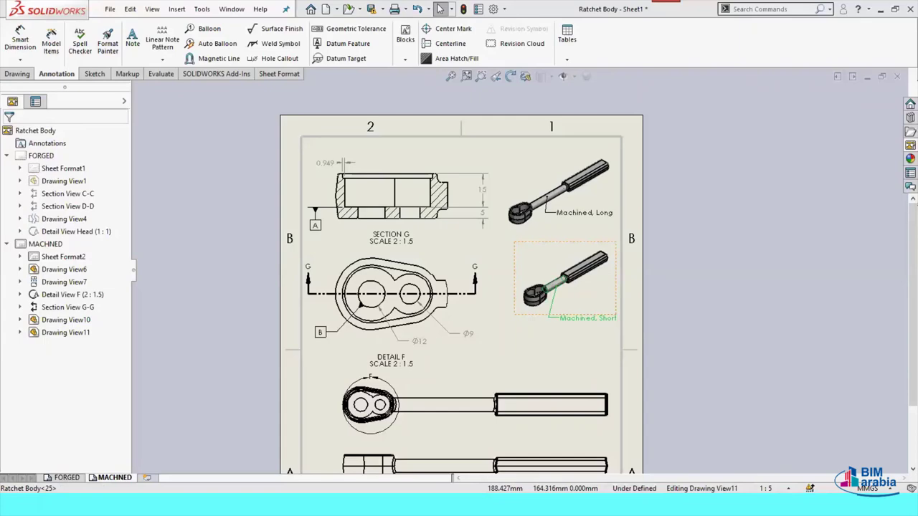
left_click(560, 317)
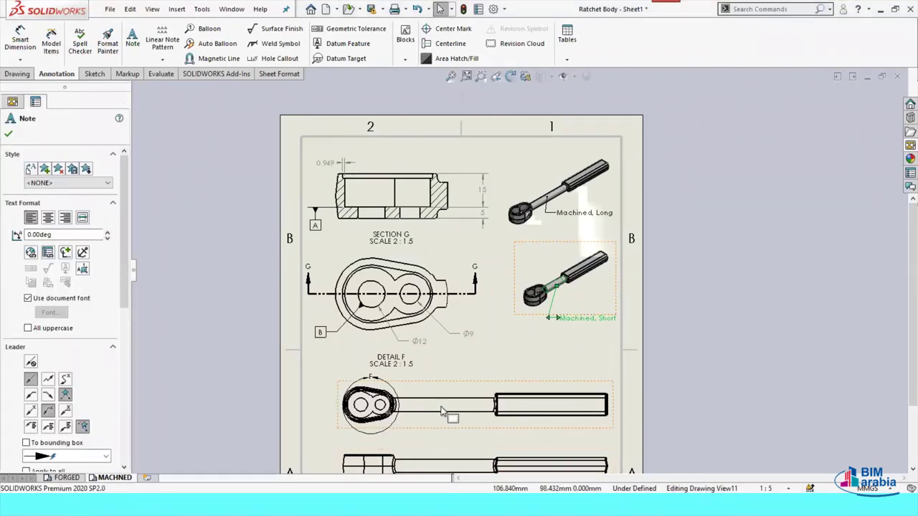
left_click(508, 357)
scroll(508, 359, "down", 3)
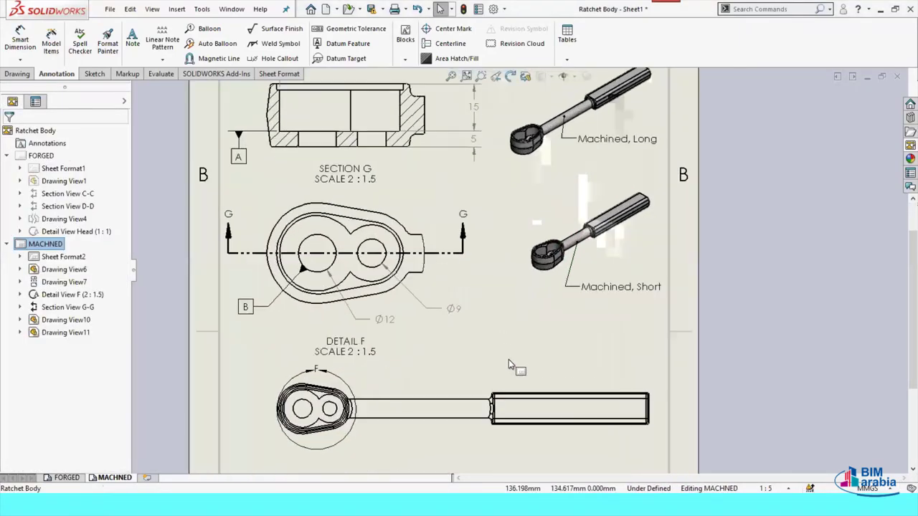
scroll(508, 362, "up", 5)
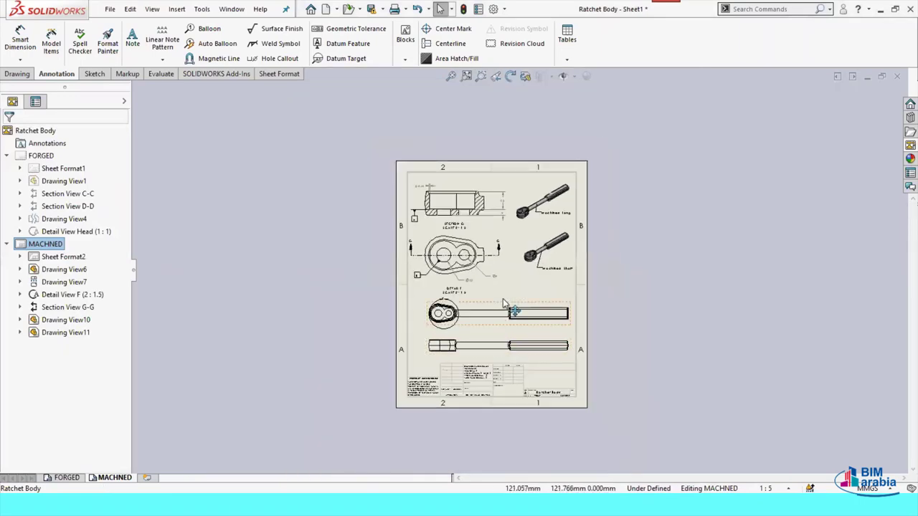
scroll(504, 304, "down", 2)
scroll(509, 279, "down", 2)
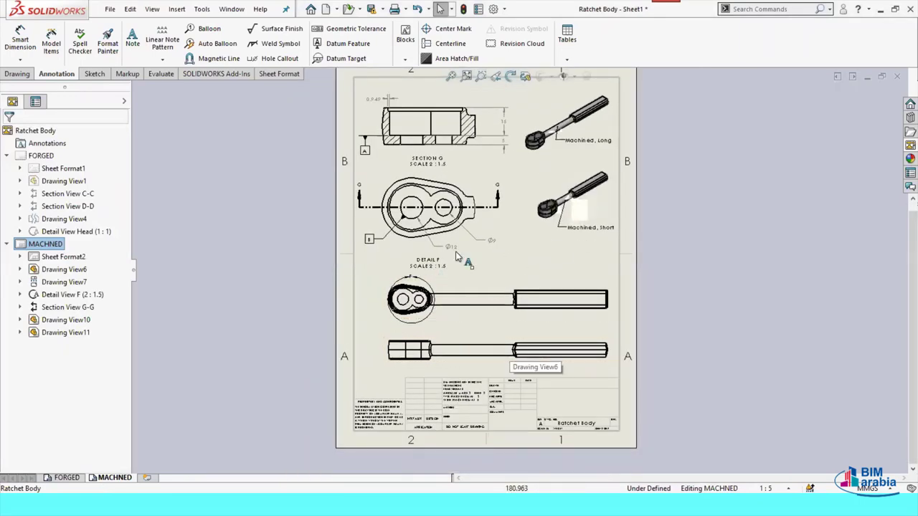
left_click(460, 282)
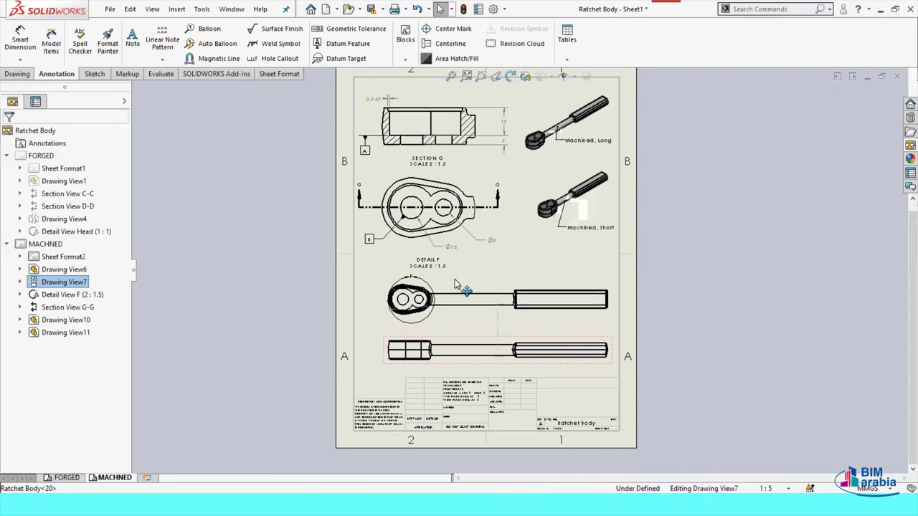
left_click(474, 313)
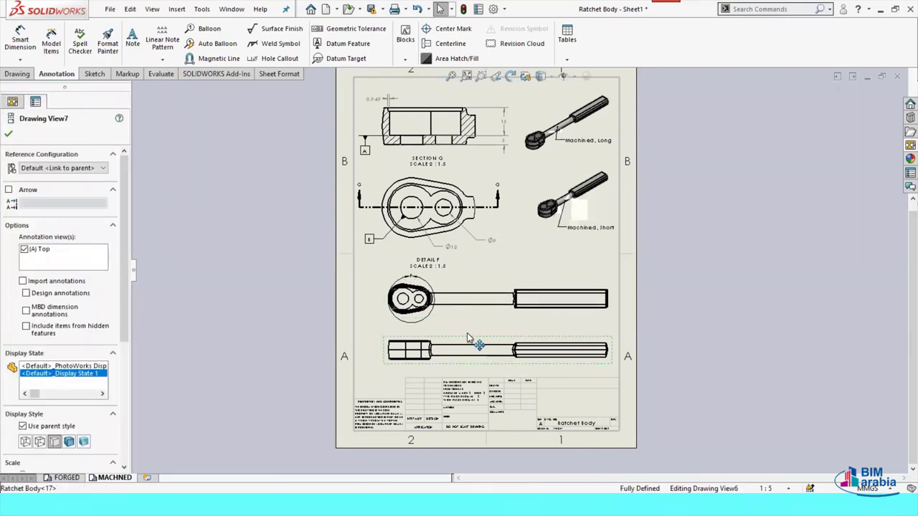
key("Left")
left_click(487, 349)
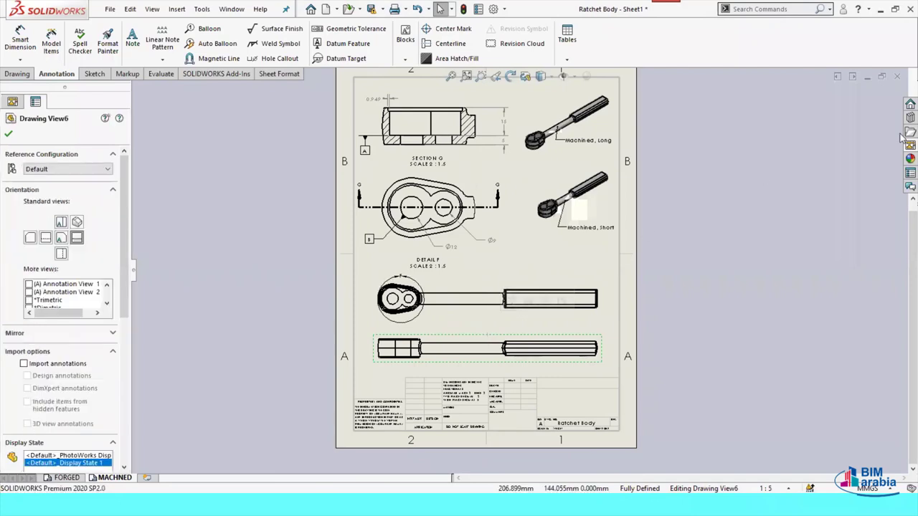
left_click(739, 230)
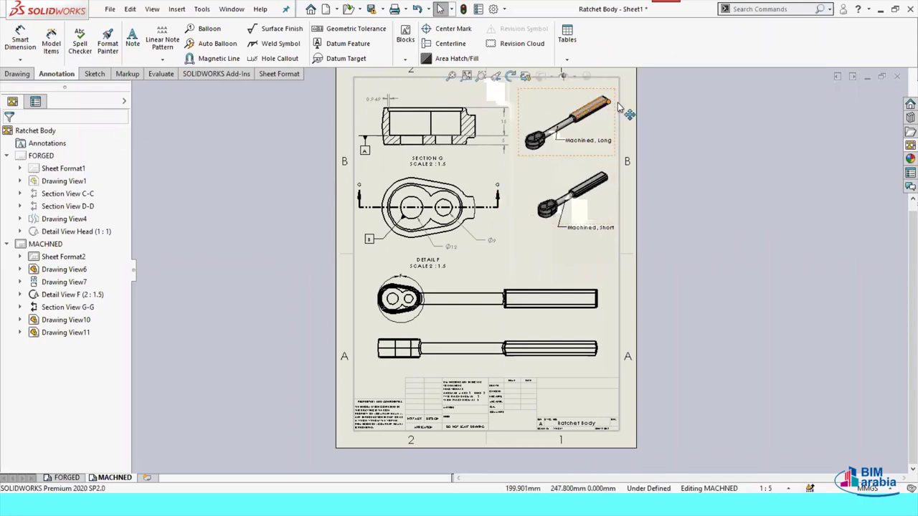
key("z")
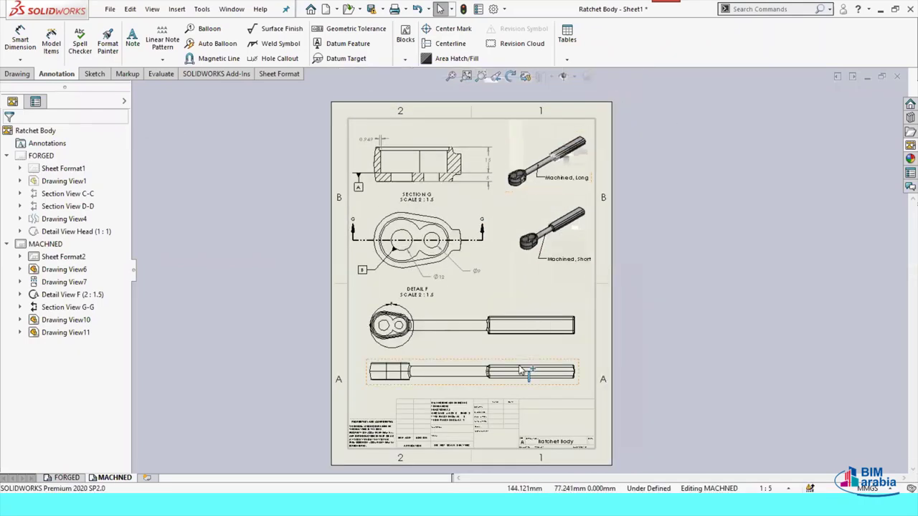
key("f")
key("z")
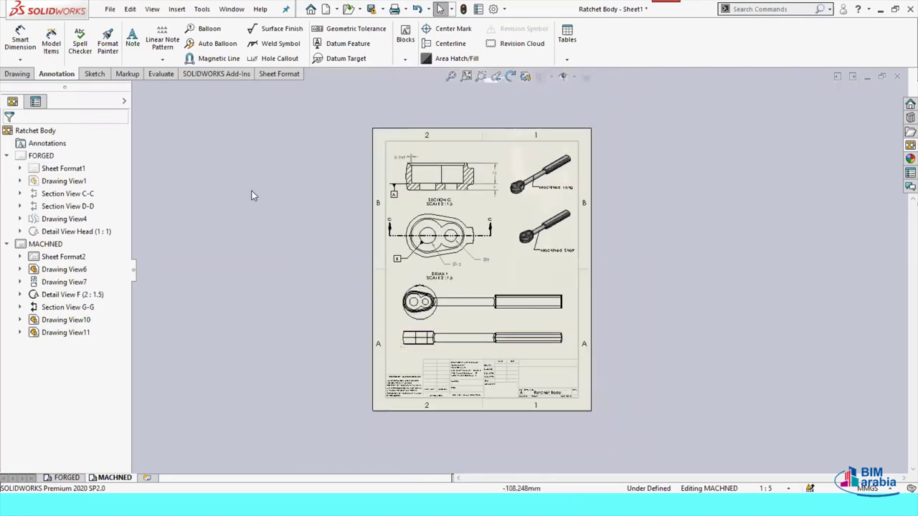
left_click(41, 156)
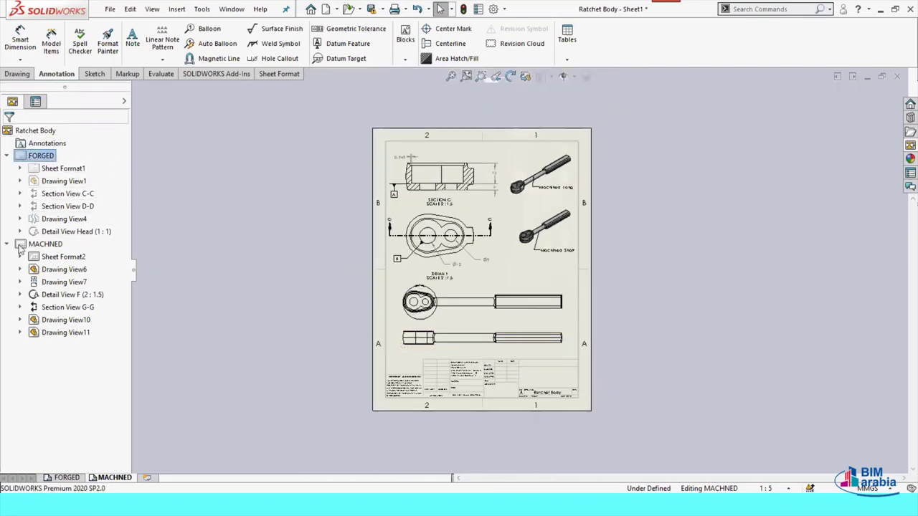
left_click(67, 478)
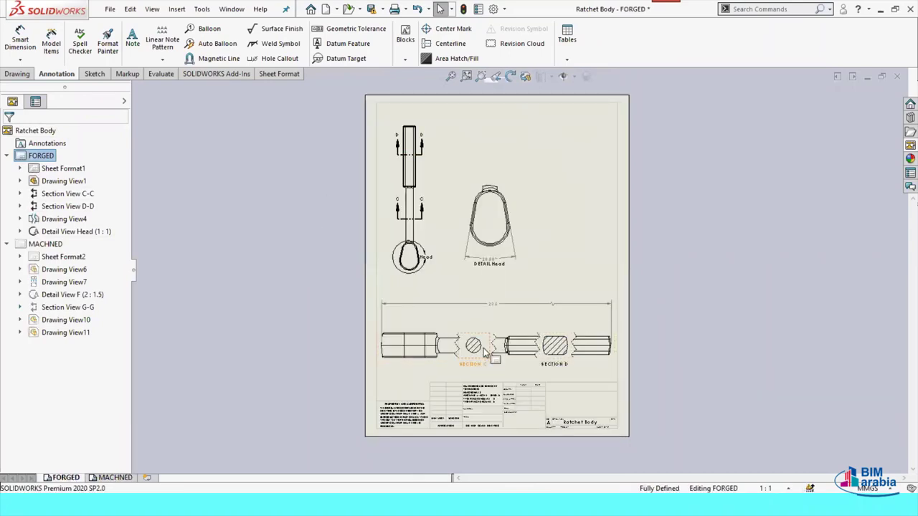
scroll(482, 358, "down", 2)
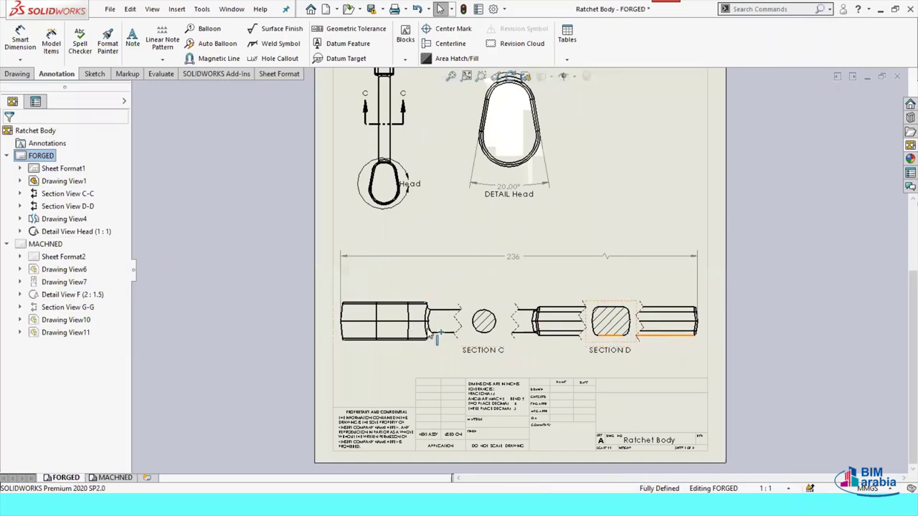
scroll(520, 237, "up", 2)
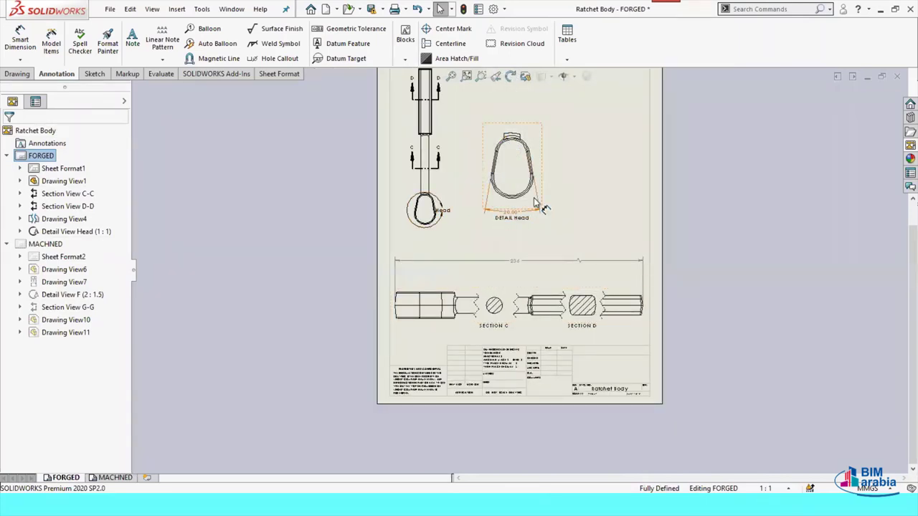
scroll(541, 131, "down", 1)
scroll(506, 205, "down", 3)
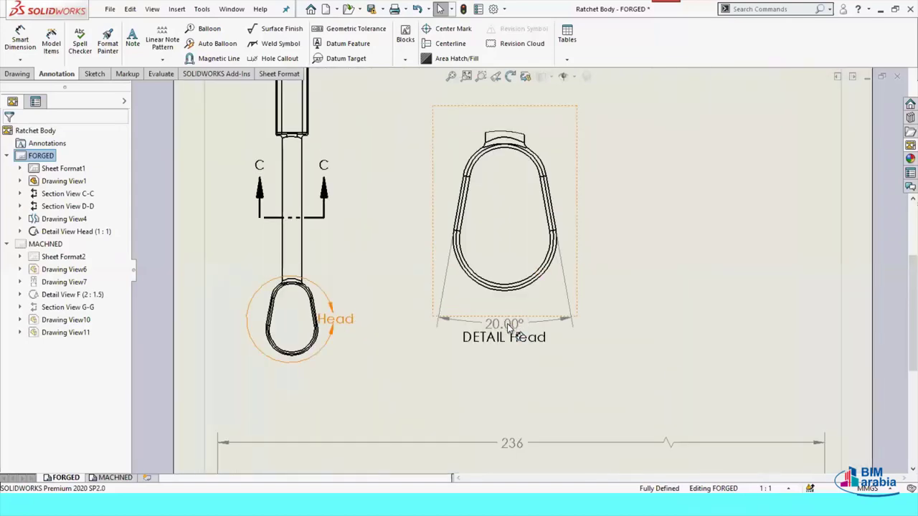
scroll(406, 340, "up", 3)
scroll(420, 287, "up", 1)
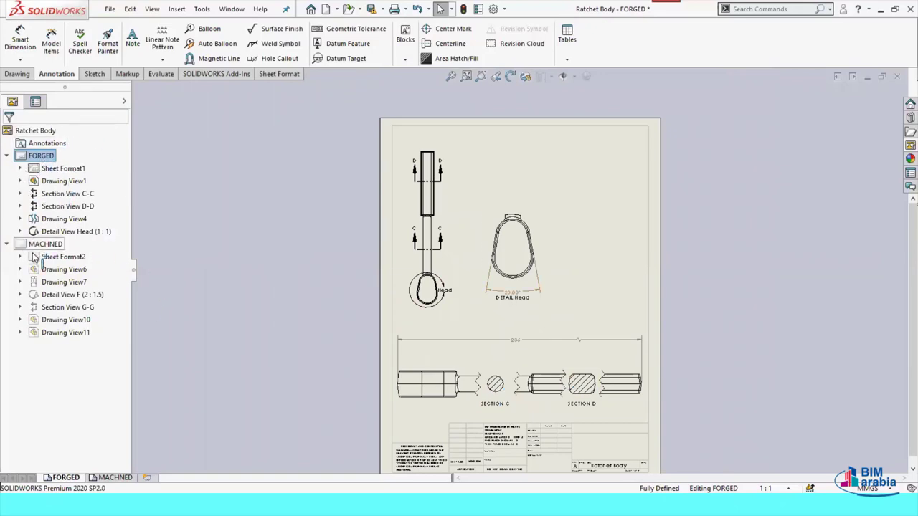
left_click(115, 478)
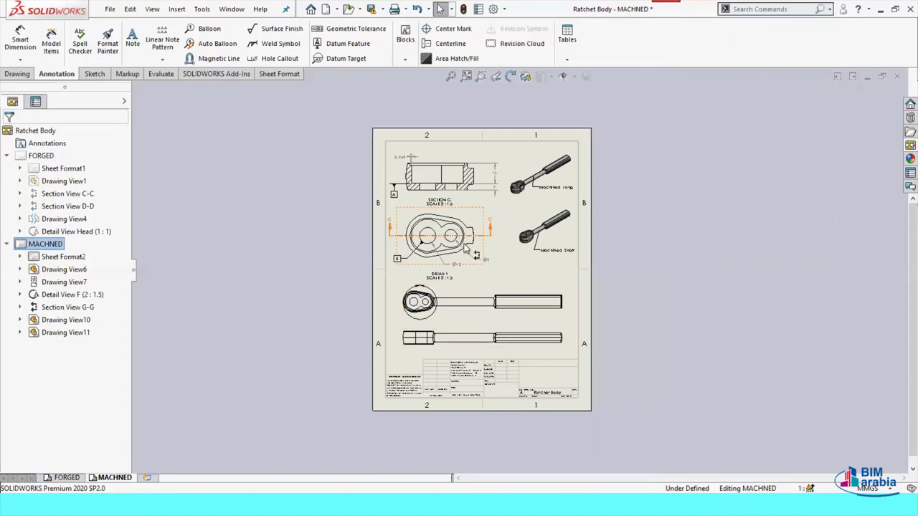
Zoom into the MACHNED sheet, then fit the whole sheet in the view
scroll(465, 246, "down", 1)
scroll(474, 258, "down", 1)
scroll(480, 270, "down", 1)
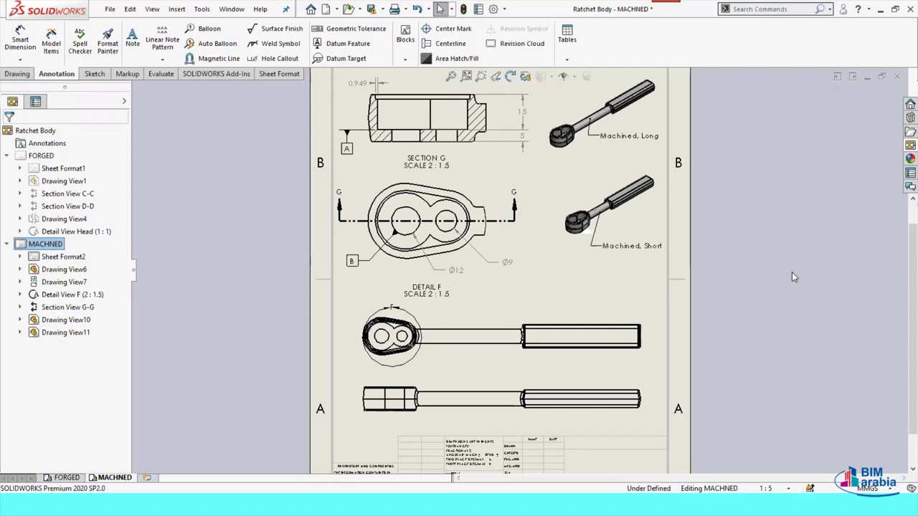
key("f")
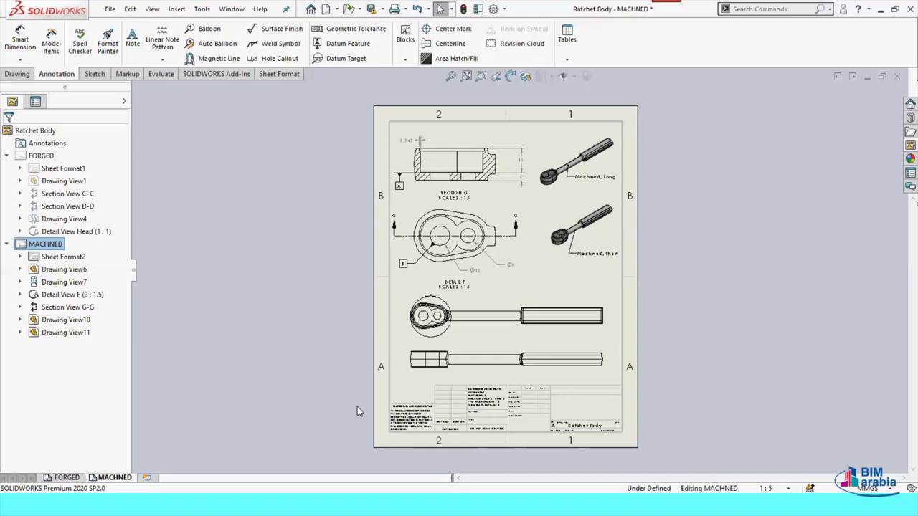
Switch to the FORGED sheet, fit and zoom it, then close the Ratchet Body drawing
key("Page_Up")
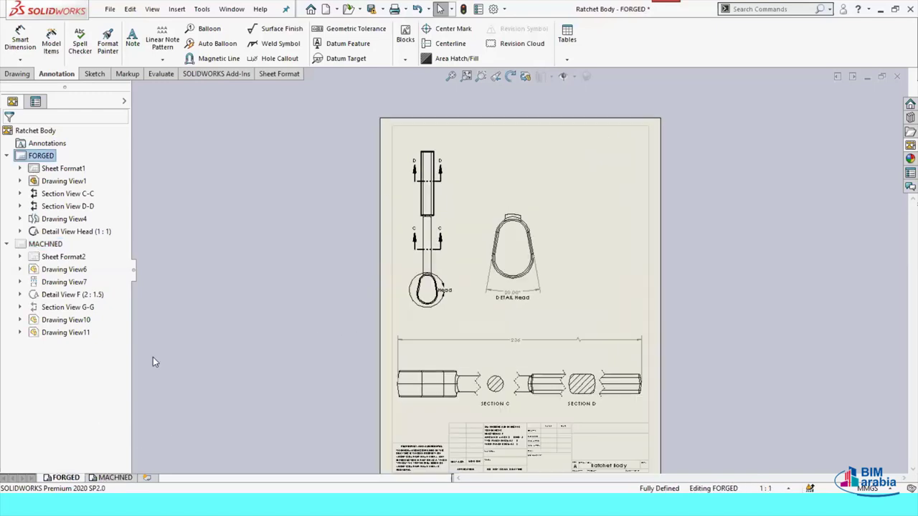
key("f")
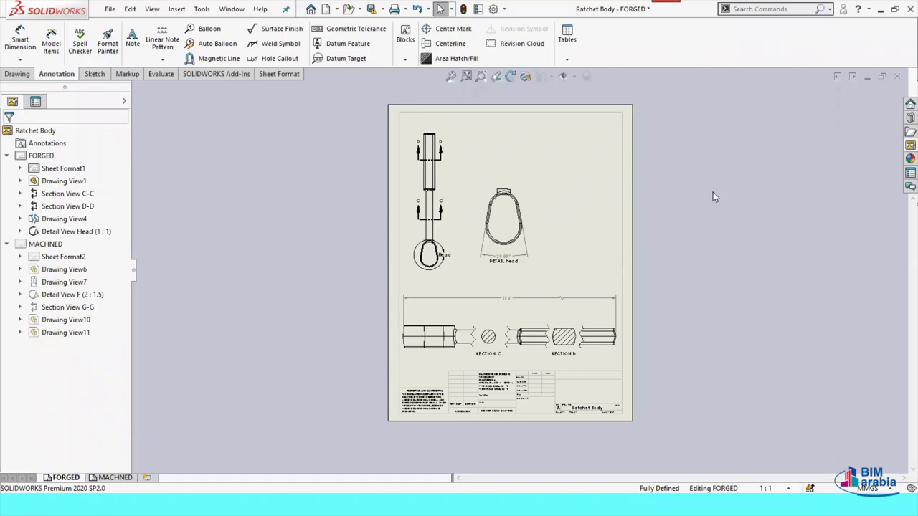
left_click(19, 75)
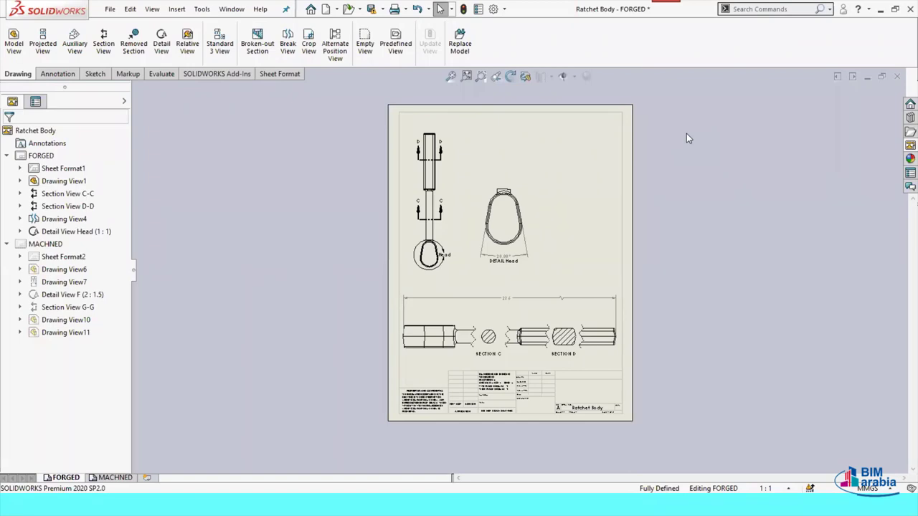
key("z")
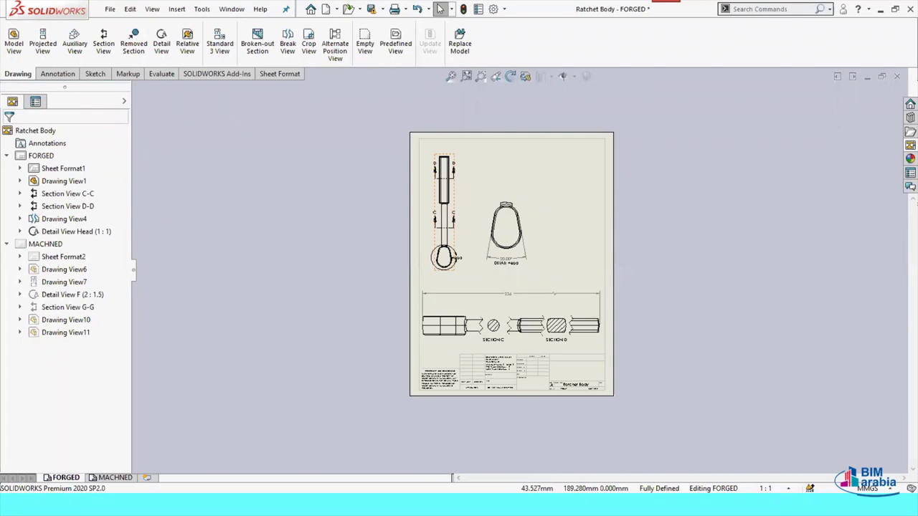
scroll(443, 228, "down", 2)
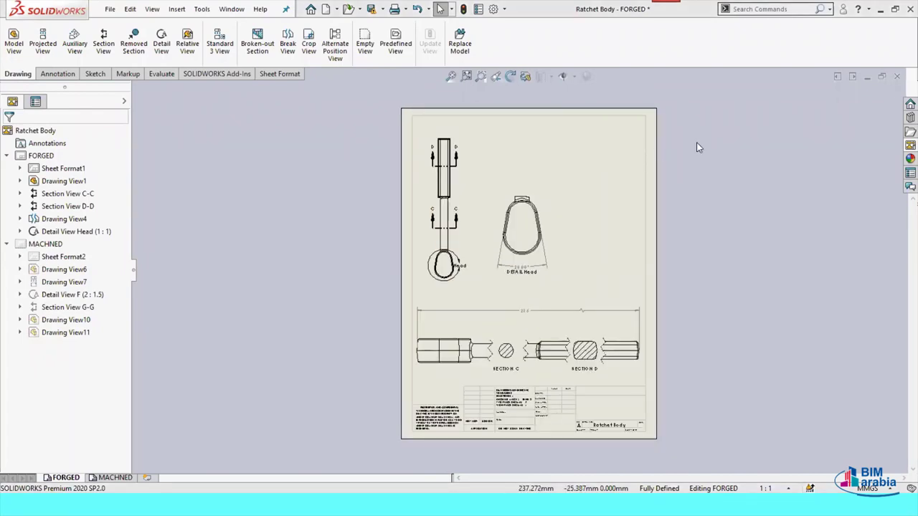
left_click(897, 76)
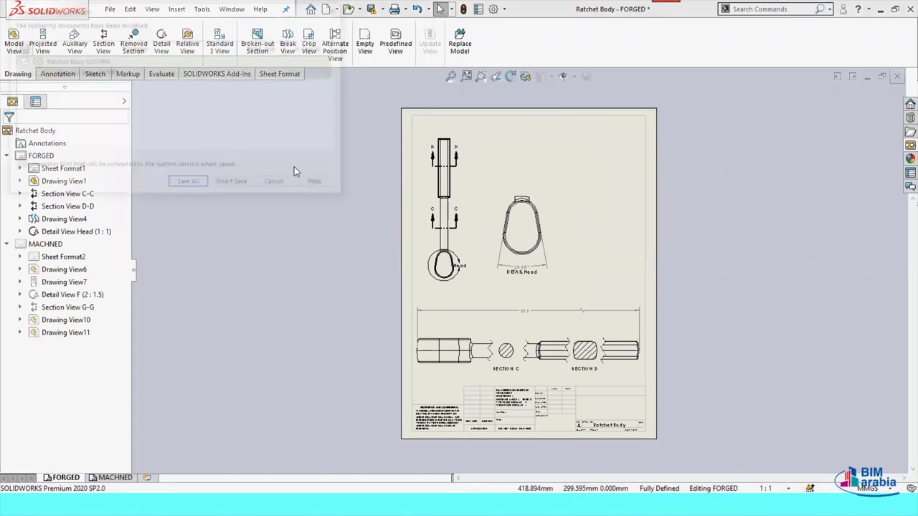
Discard changes to the Ratchet Body drawing and create a new blank Part document
left_click(233, 182)
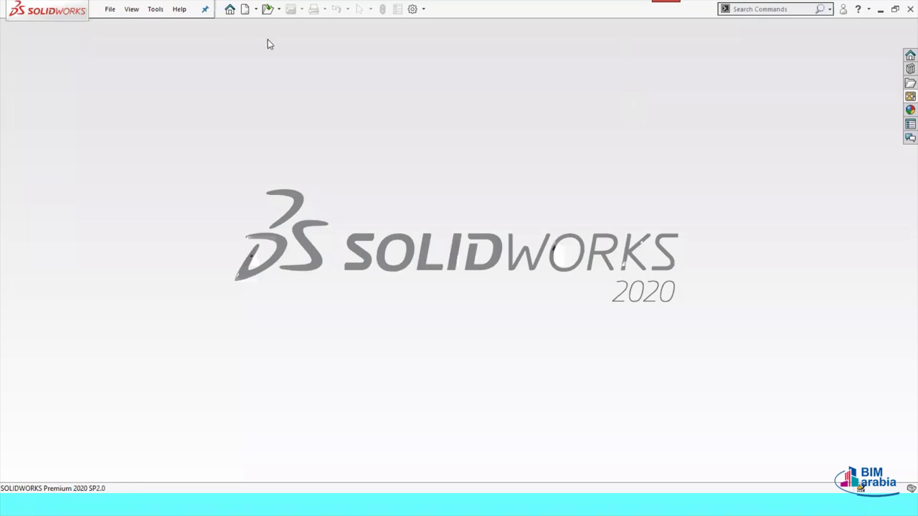
left_click(245, 9)
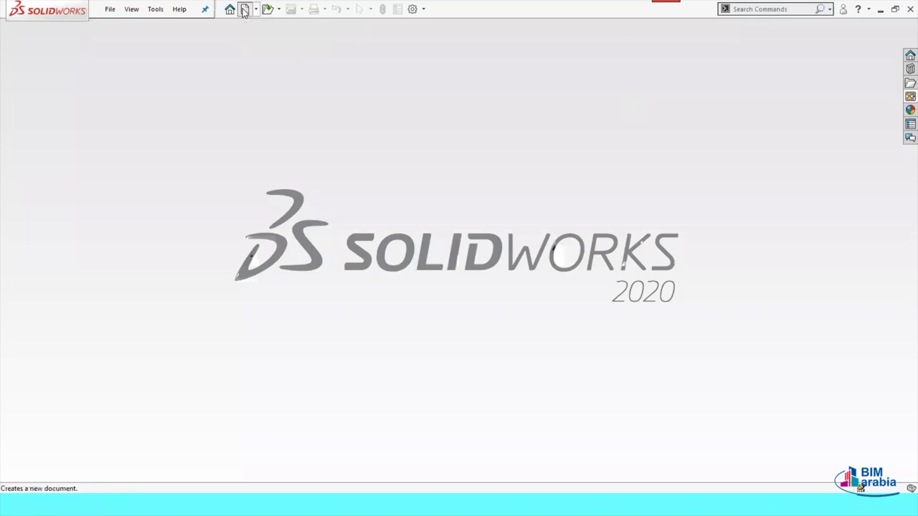
left_click(444, 354)
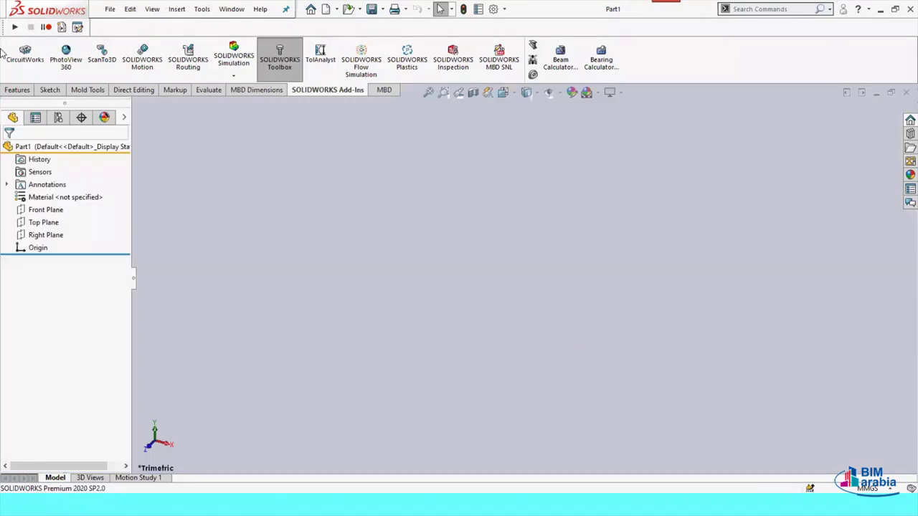
Sketch a centre rectangle about the origin on the Top Plane
left_click(41, 226)
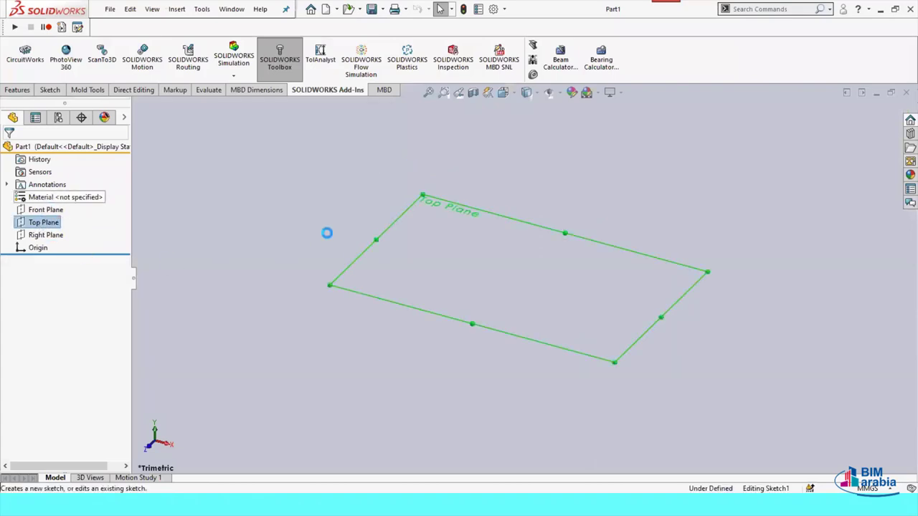
left_click(248, 202)
key("r")
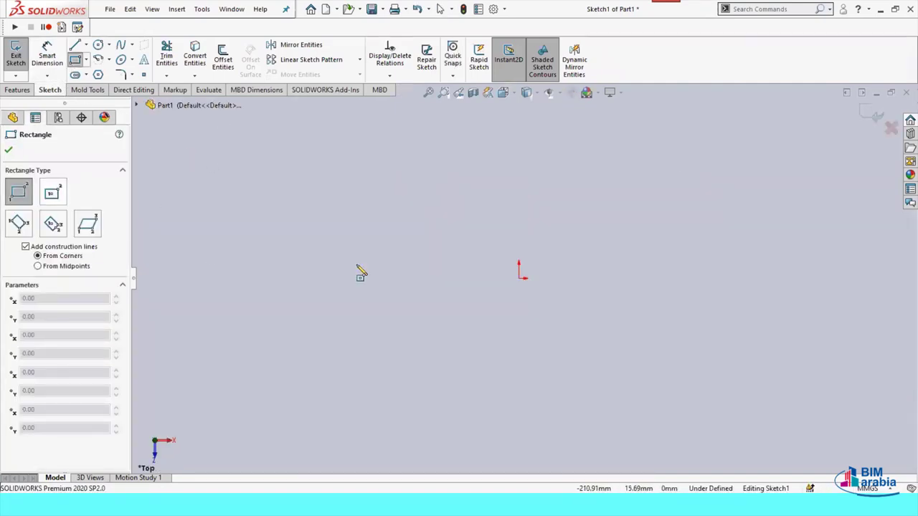
left_click(520, 280)
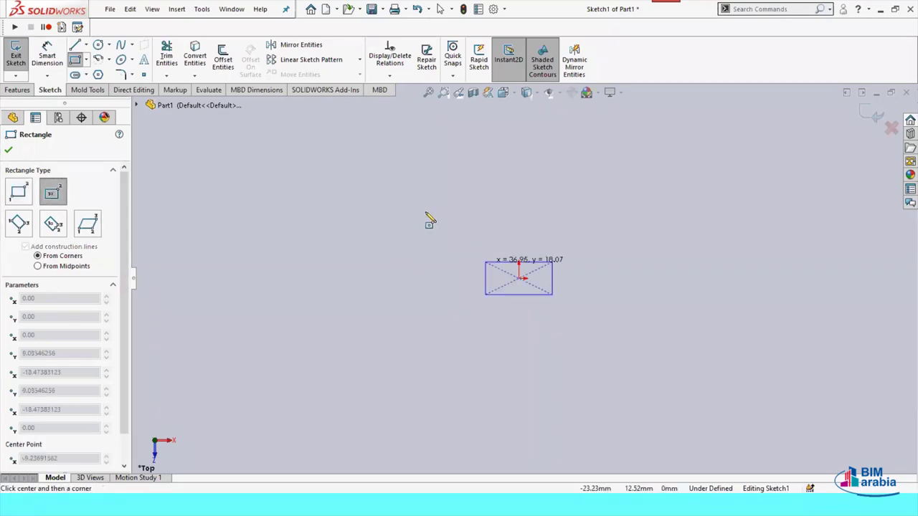
left_click(395, 167)
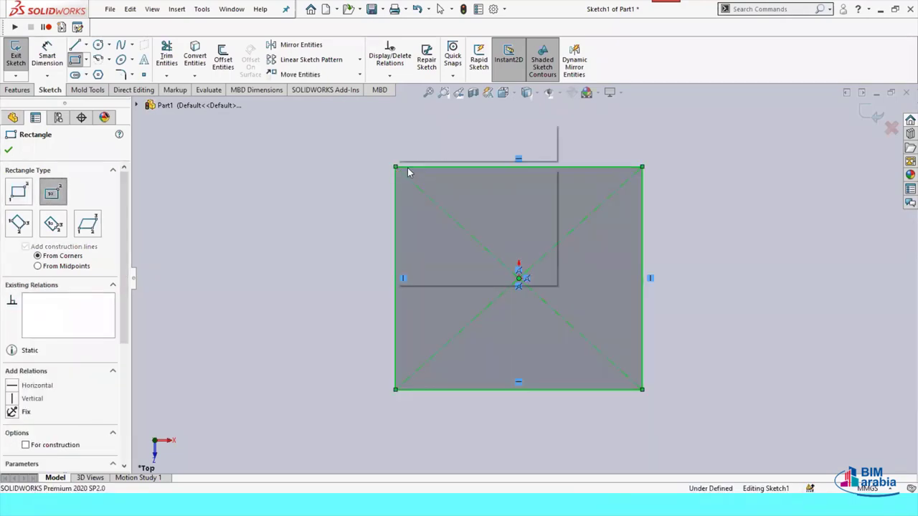
right_click(399, 172)
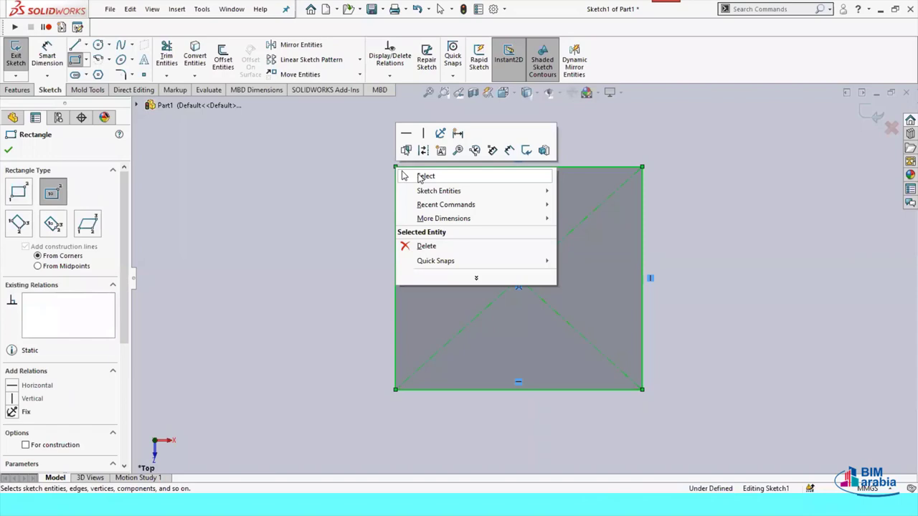
left_click(425, 177)
Dimension the rectangle's width as 130 mm and its height as 140 mm
key("d")
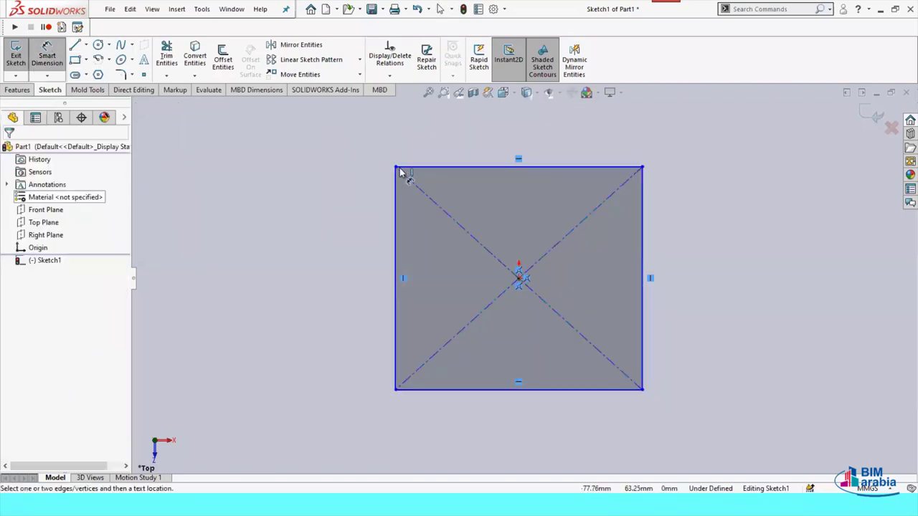
left_click(519, 166)
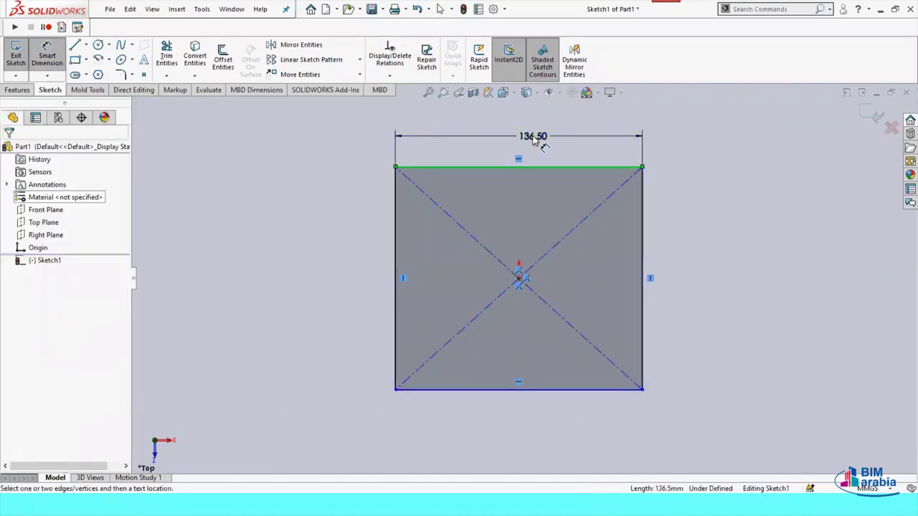
left_click(534, 140)
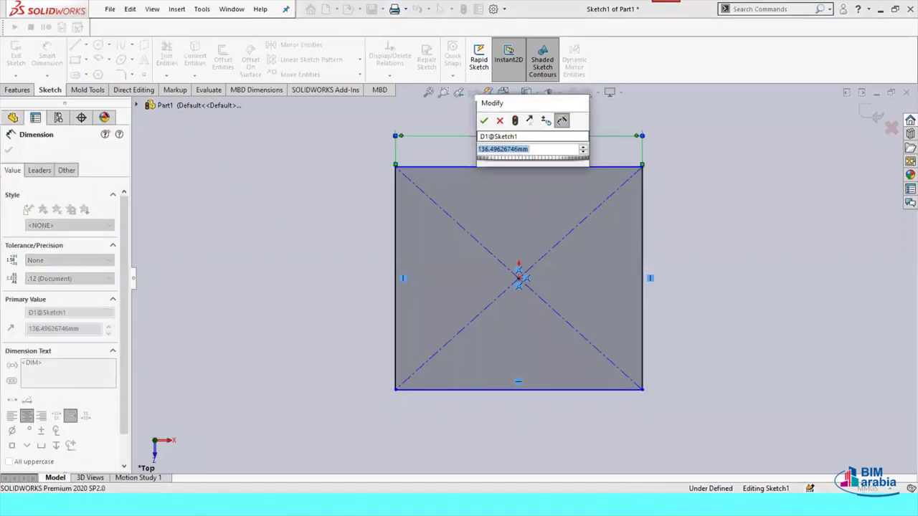
type("130")
key("Return")
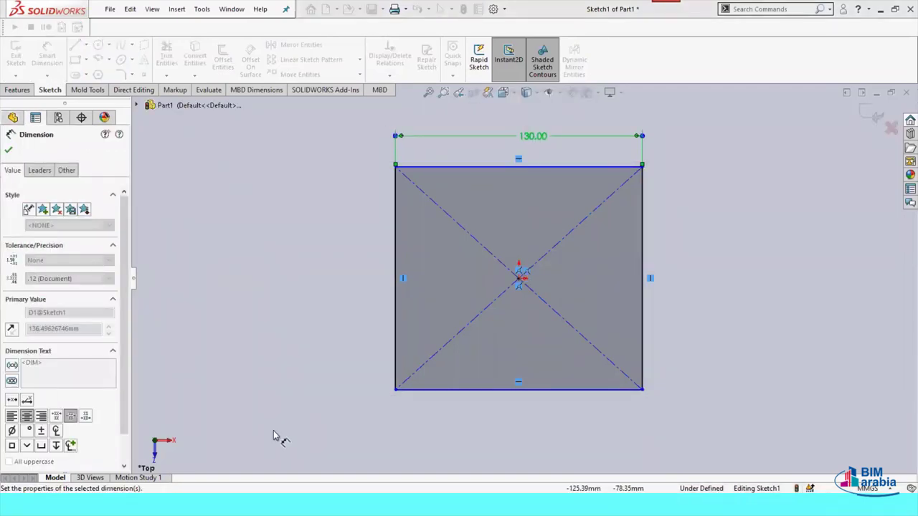
left_click(395, 266)
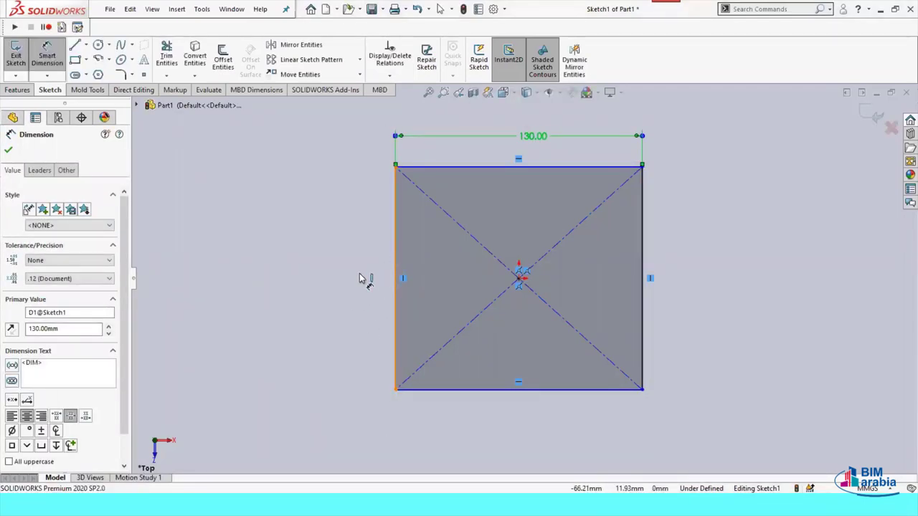
left_click(362, 278)
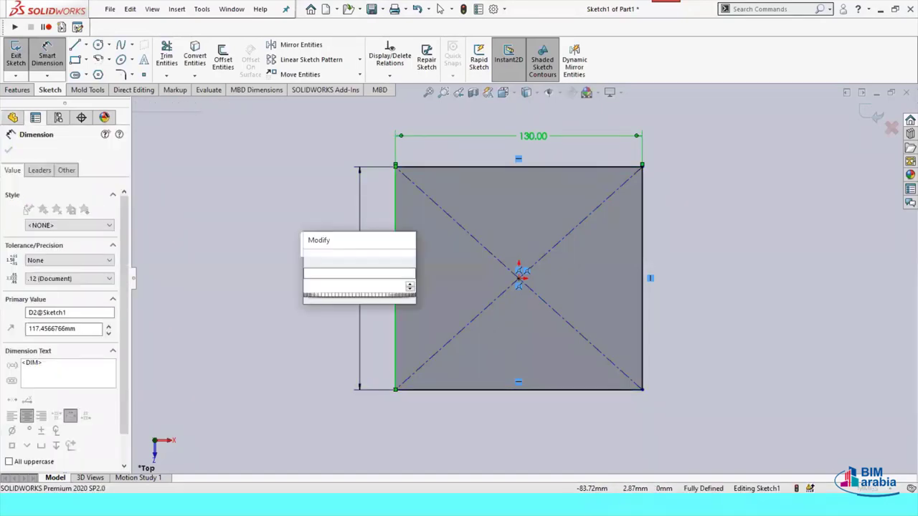
type("140")
key("Return")
left_click(748, 227)
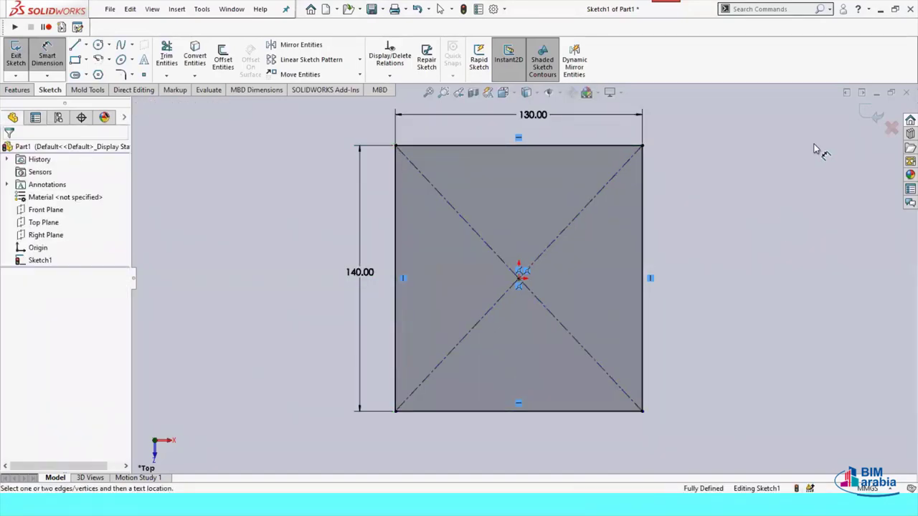
left_click(29, 90)
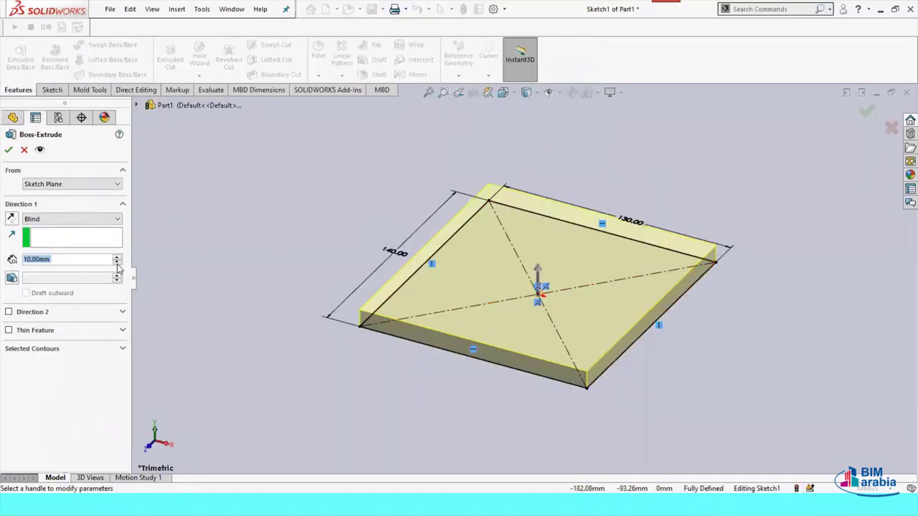
Extrude the rectangle 30 mm thick and view the plate from the Top
scroll(118, 267, "up", 2)
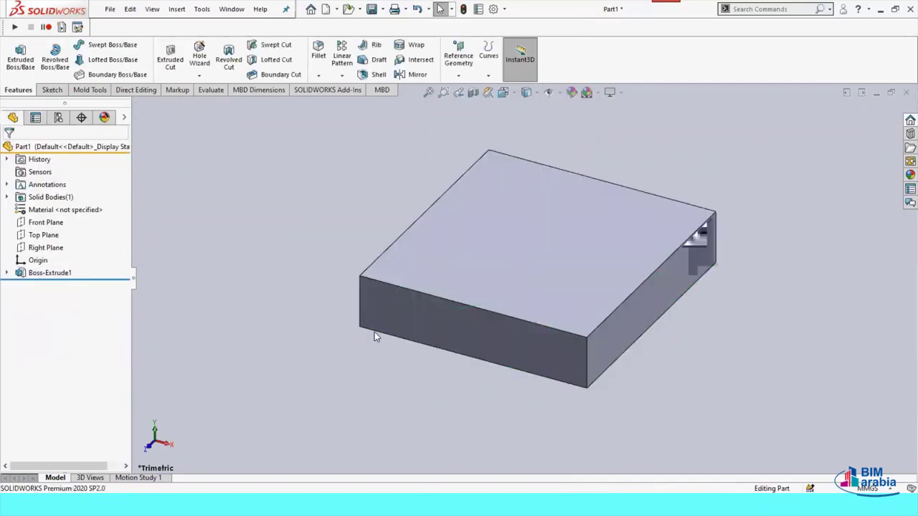
key("space")
left_click(397, 264)
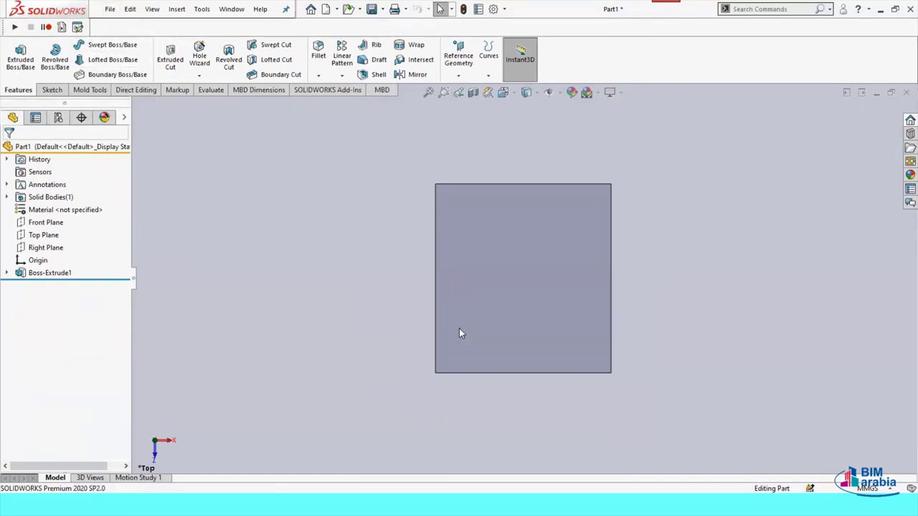
Sketch a line, tangent arc and line path on the plate's top face
left_click(552, 251)
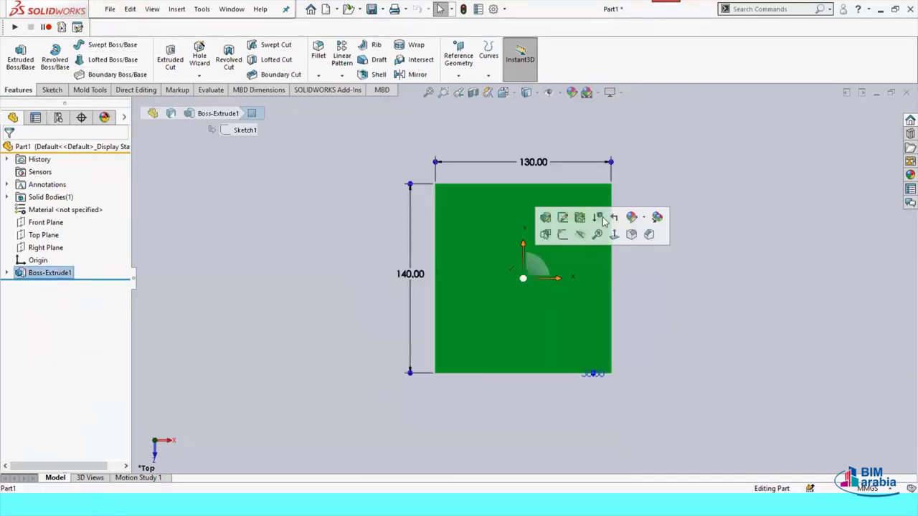
left_click(564, 238)
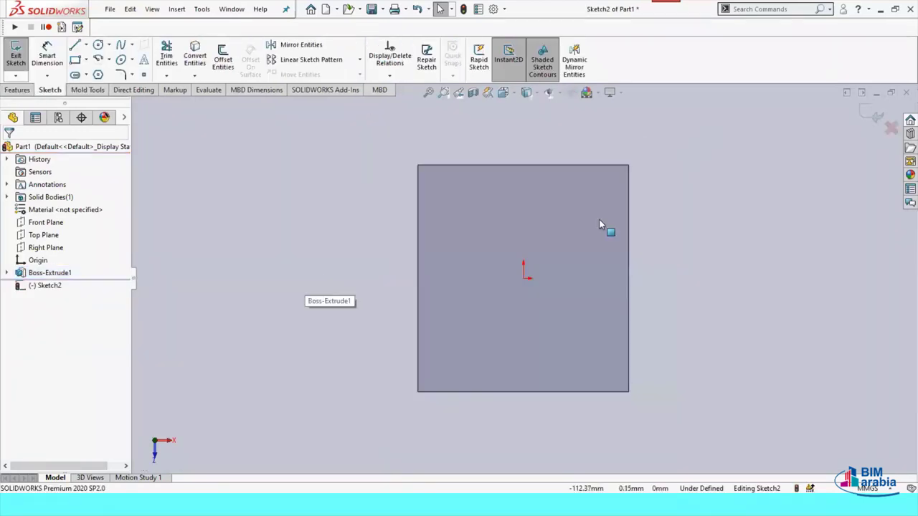
key("l")
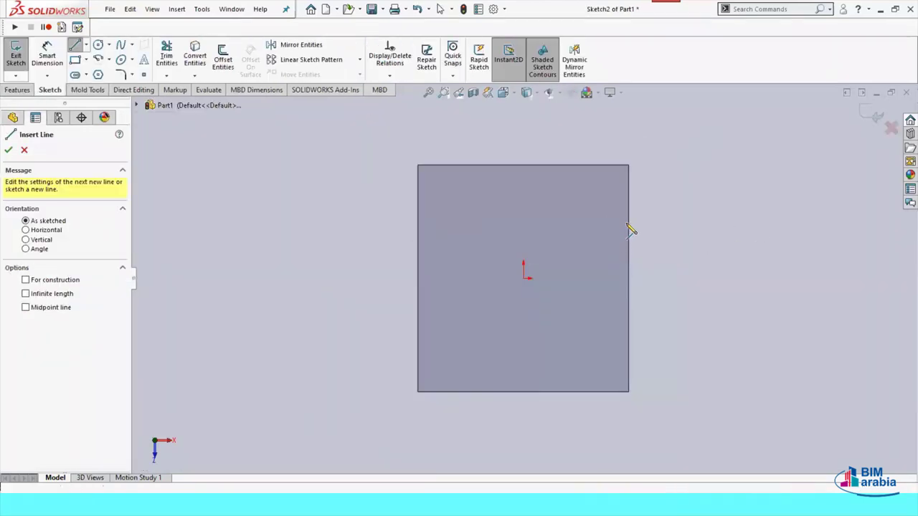
left_click(628, 226)
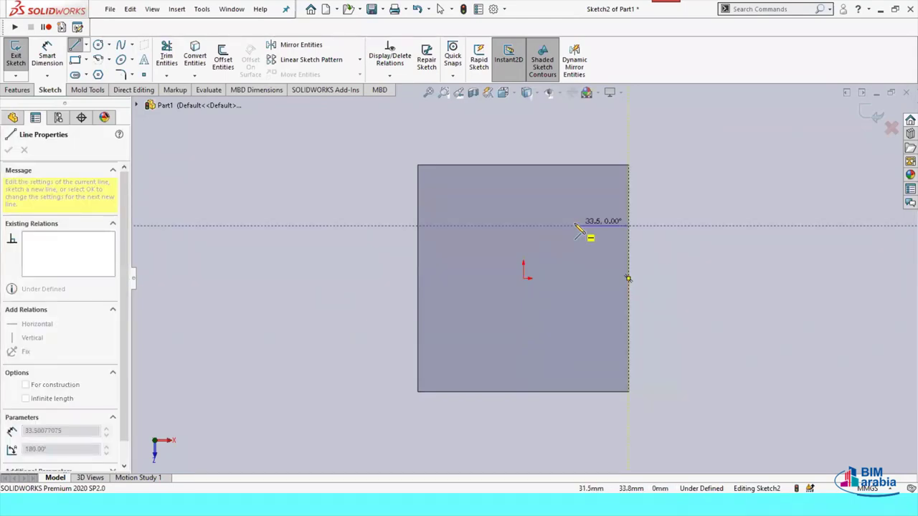
left_click(564, 226)
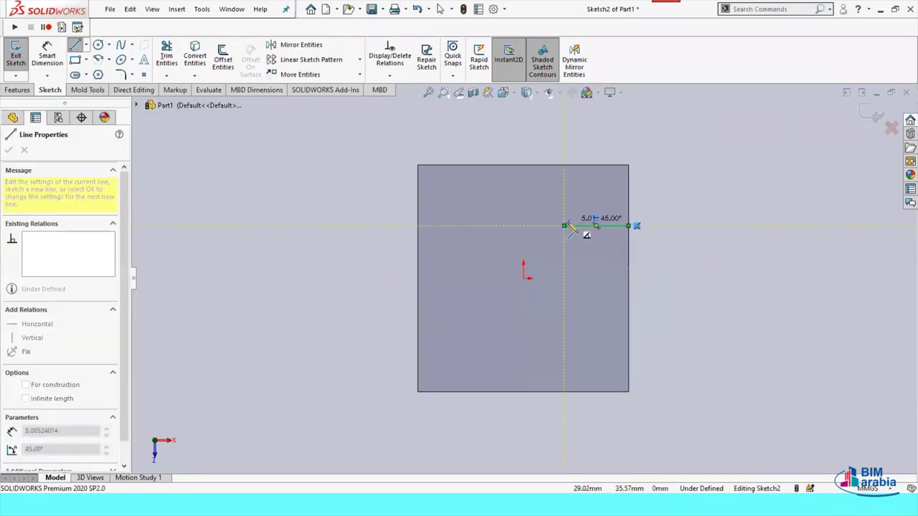
key("a")
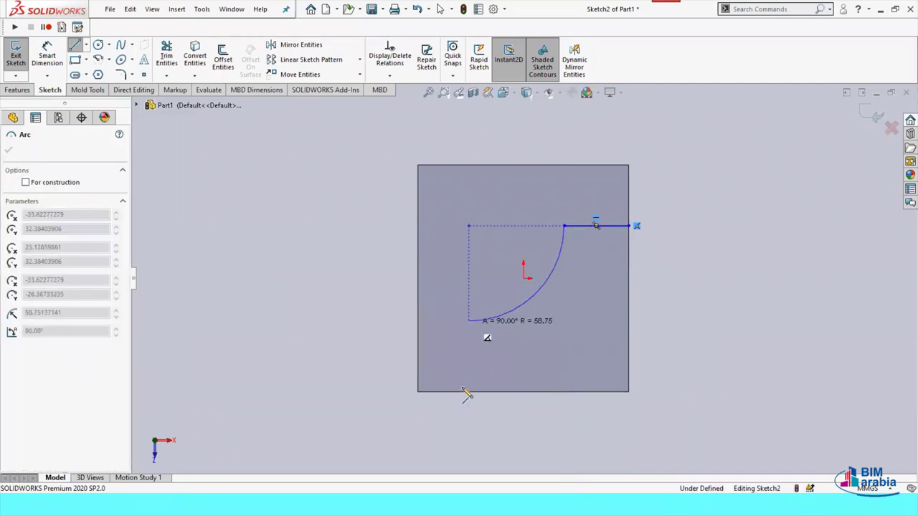
left_click(468, 321)
left_click(469, 391)
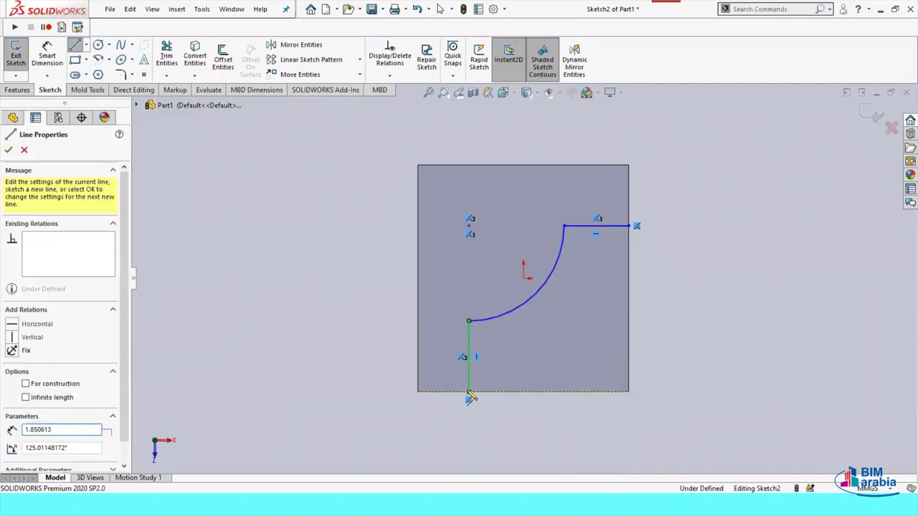
key("Escape")
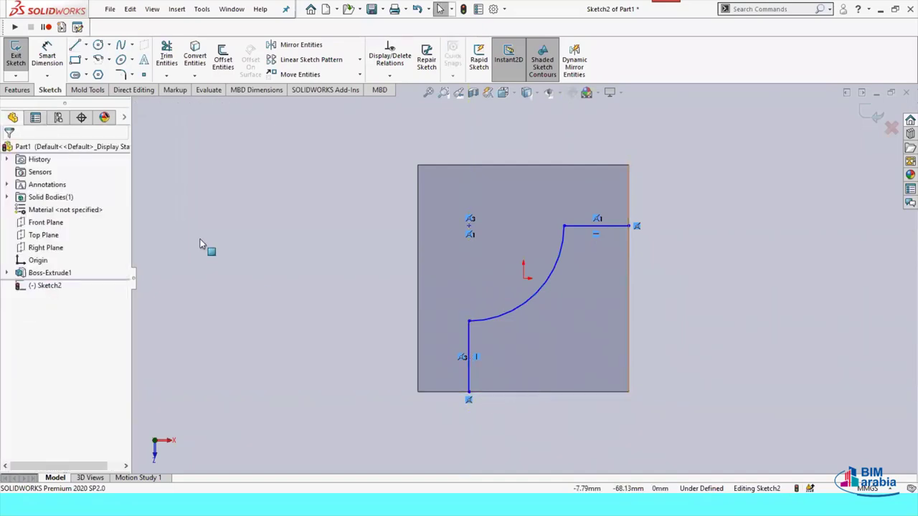
Dimension the path 35 mm from the top edge and 30 mm from the left edge
right_click_drag(751, 270, 754, 208)
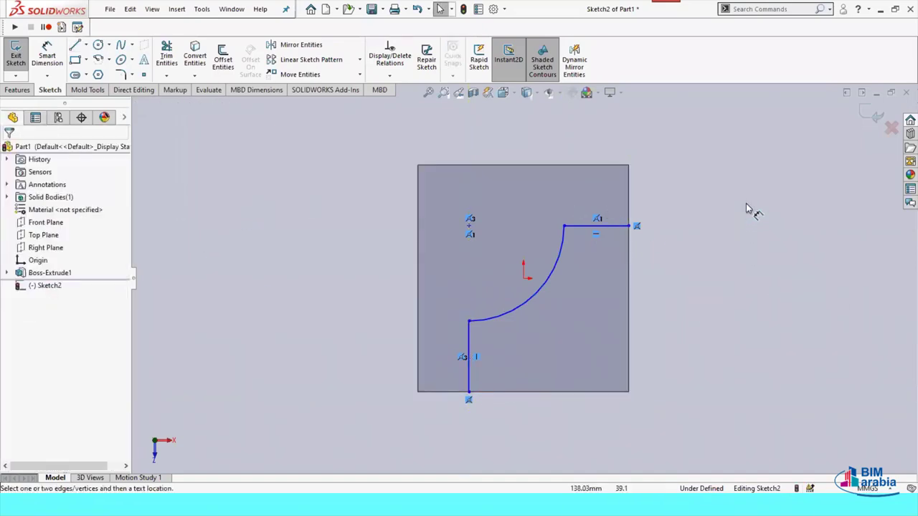
left_click(586, 227)
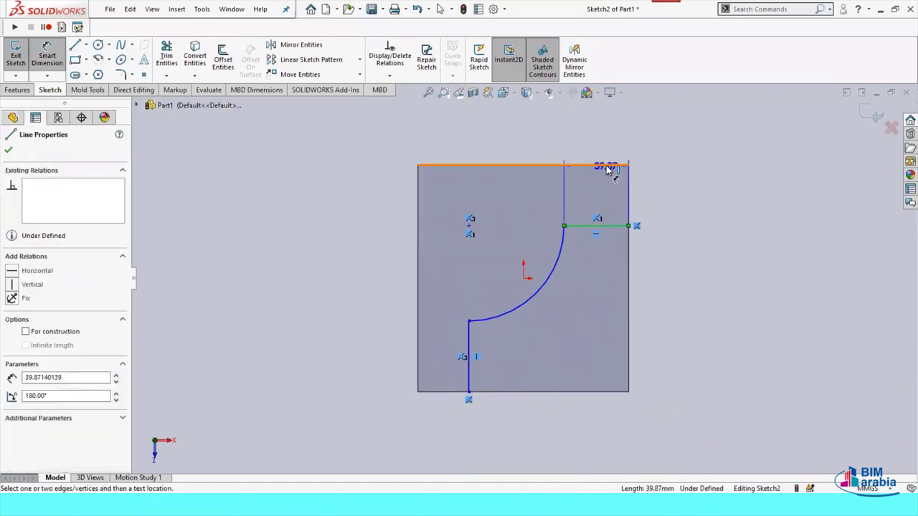
left_click(606, 165)
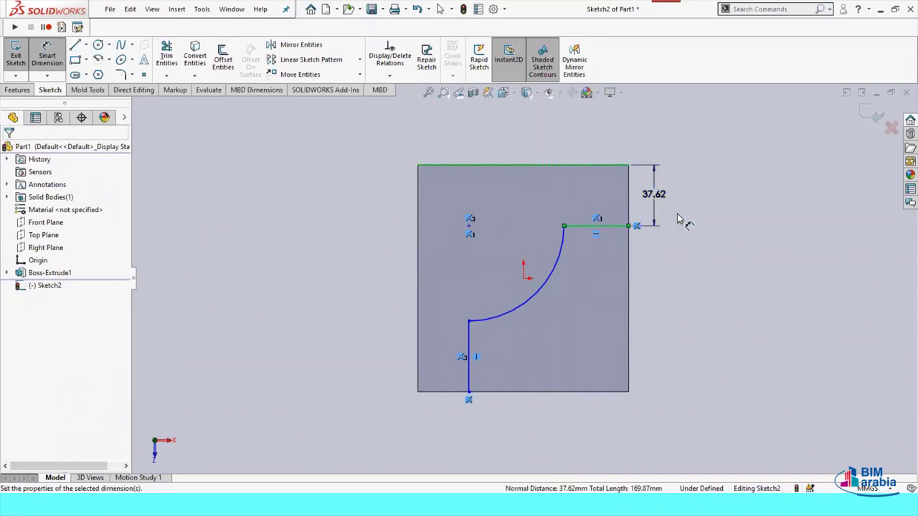
left_click(677, 218)
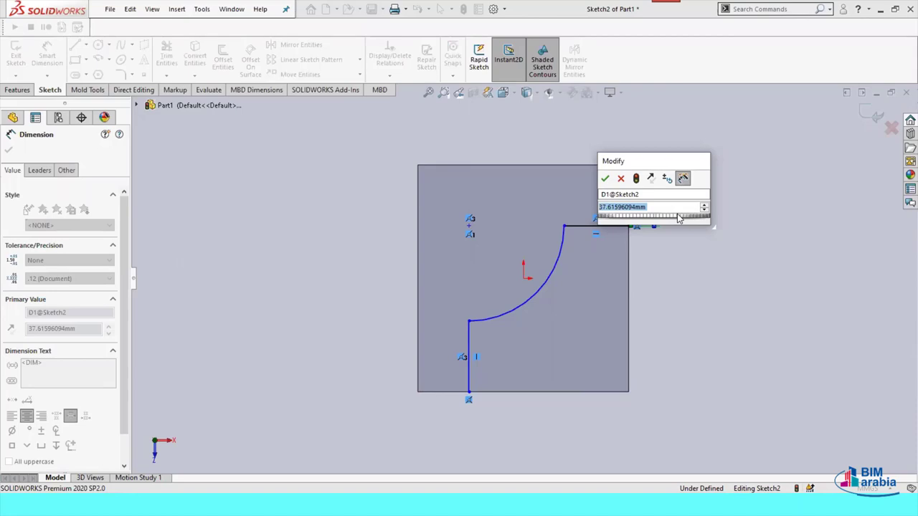
type("35")
key("Return")
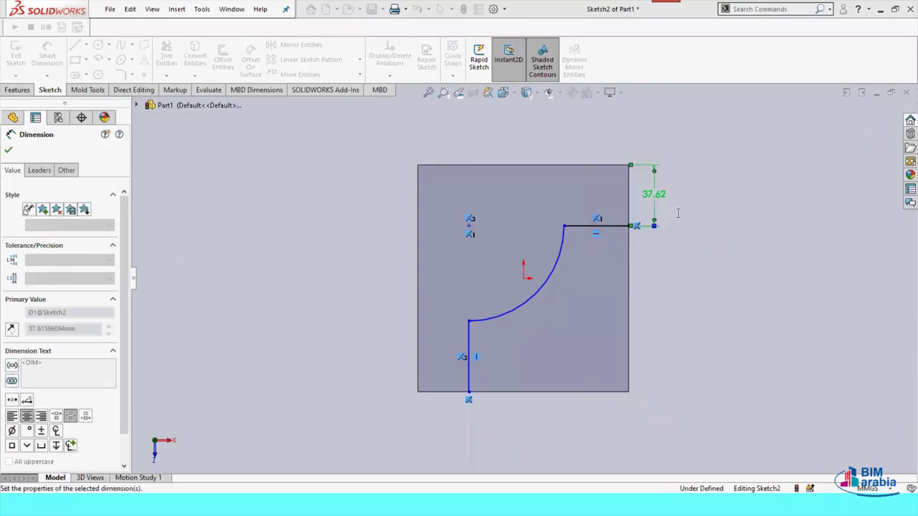
left_click(469, 384)
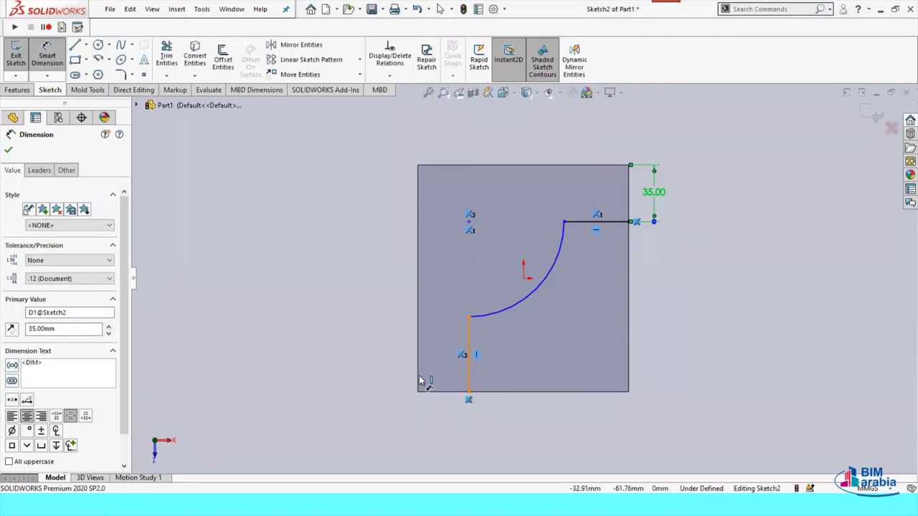
left_click(418, 379)
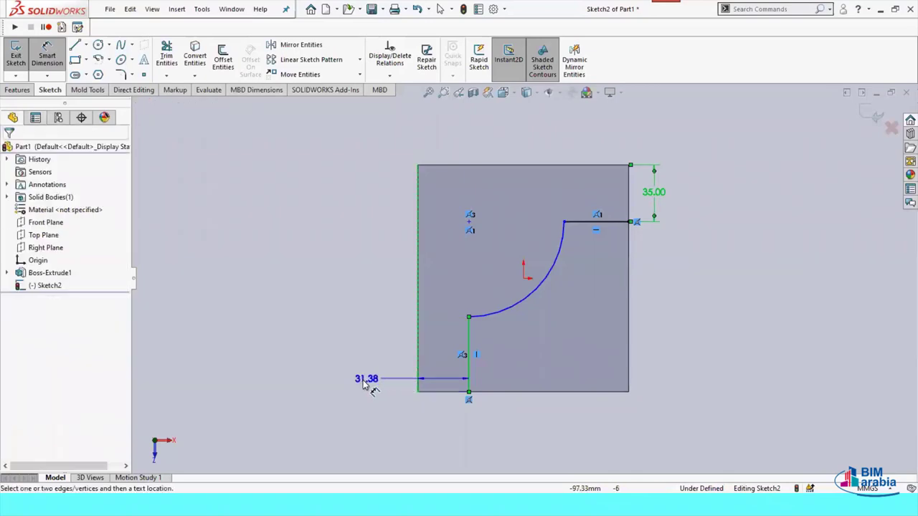
left_click(424, 418)
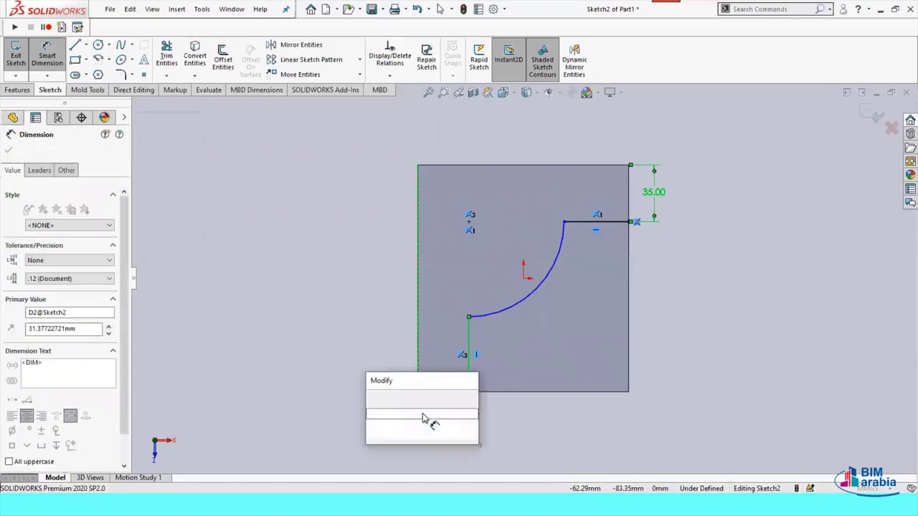
type("30")
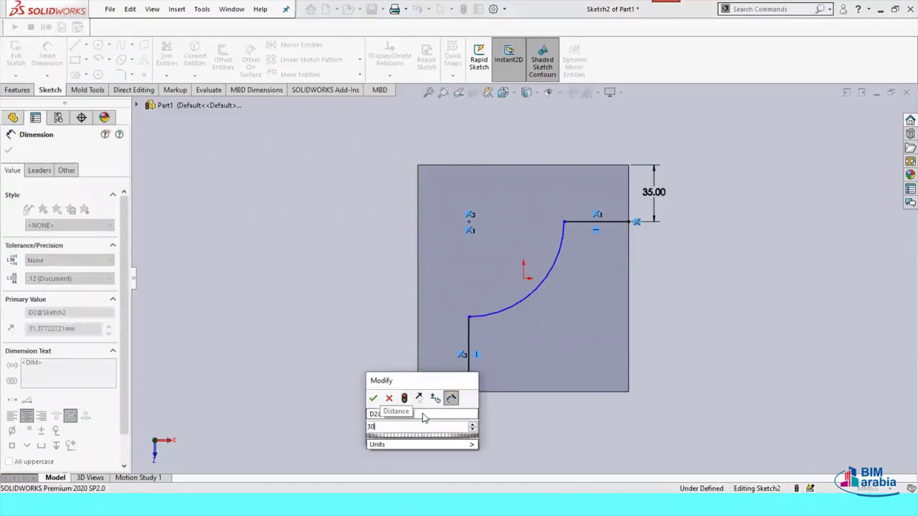
key("Return")
Give the arc a radius dimension of R50
left_click(486, 307)
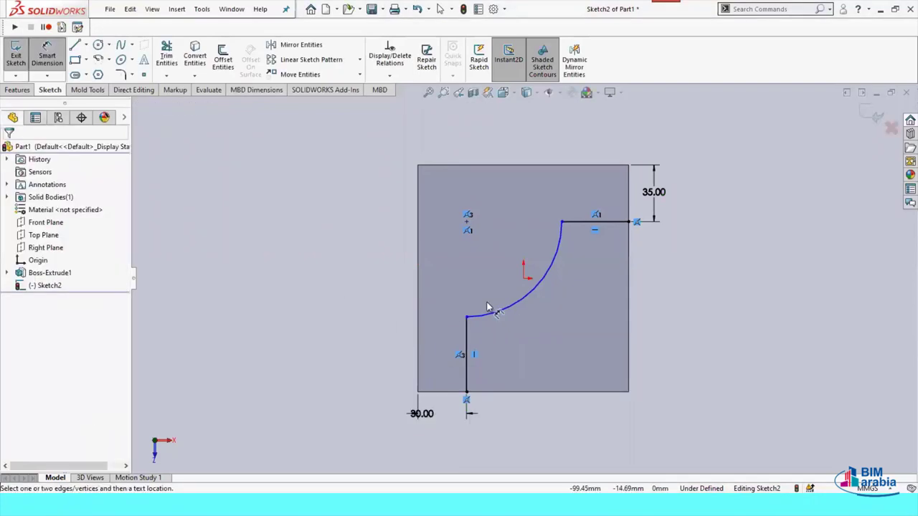
left_click(494, 285)
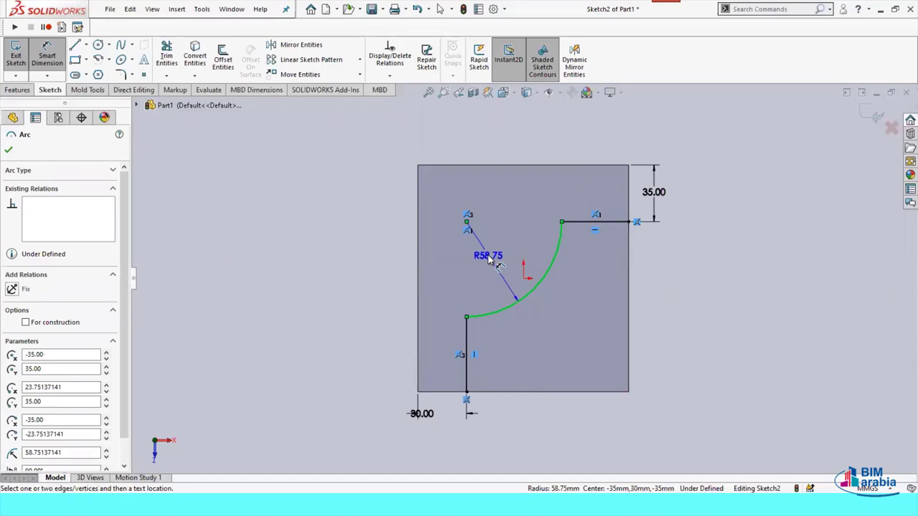
left_click(444, 291)
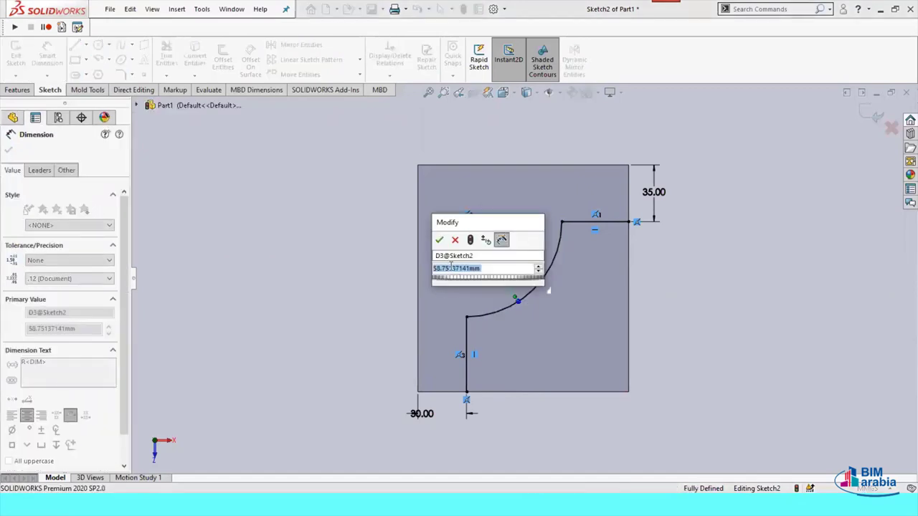
left_click(439, 239)
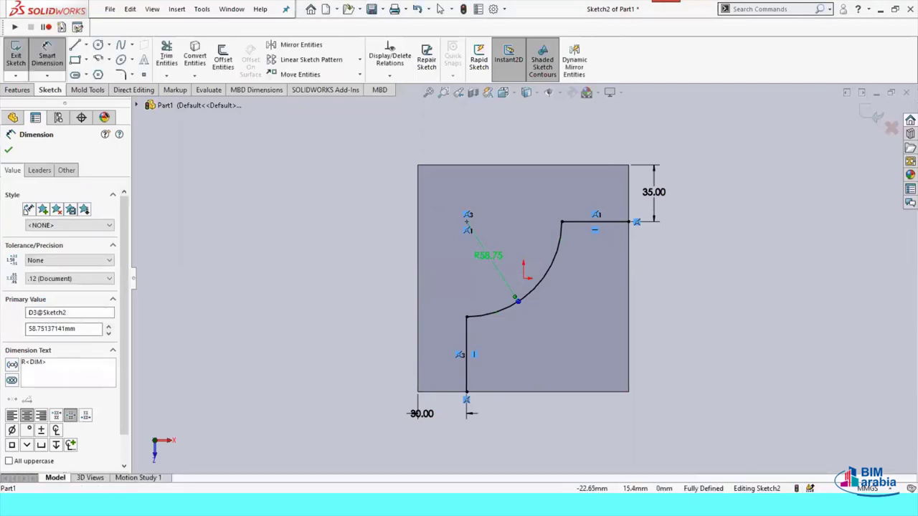
key("Escape")
double_click(487, 258)
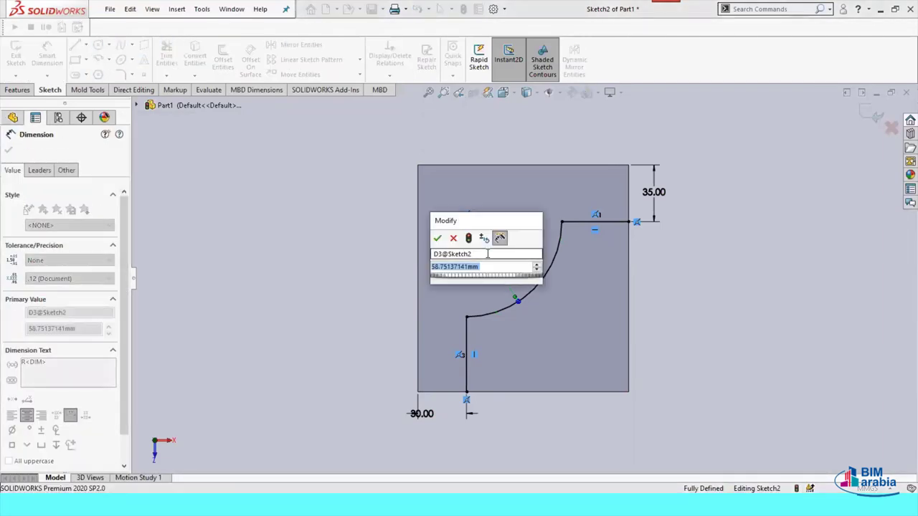
type("50")
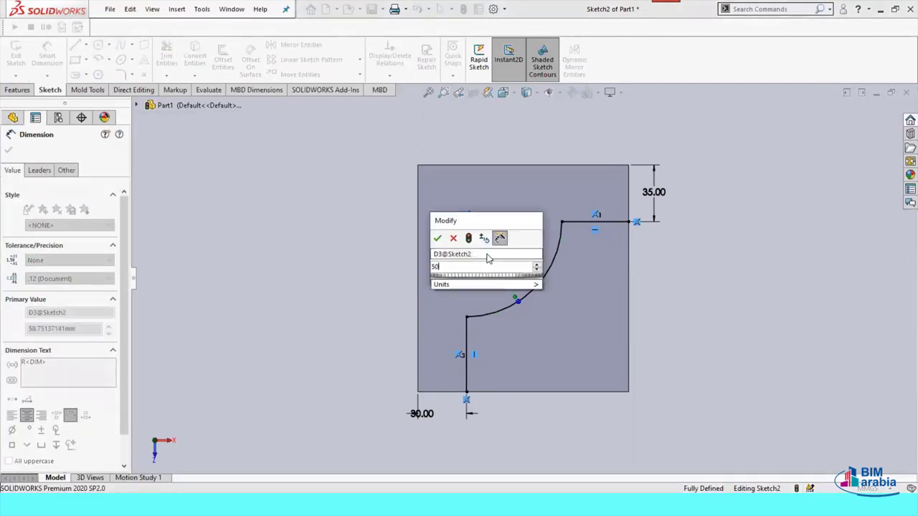
key("Return")
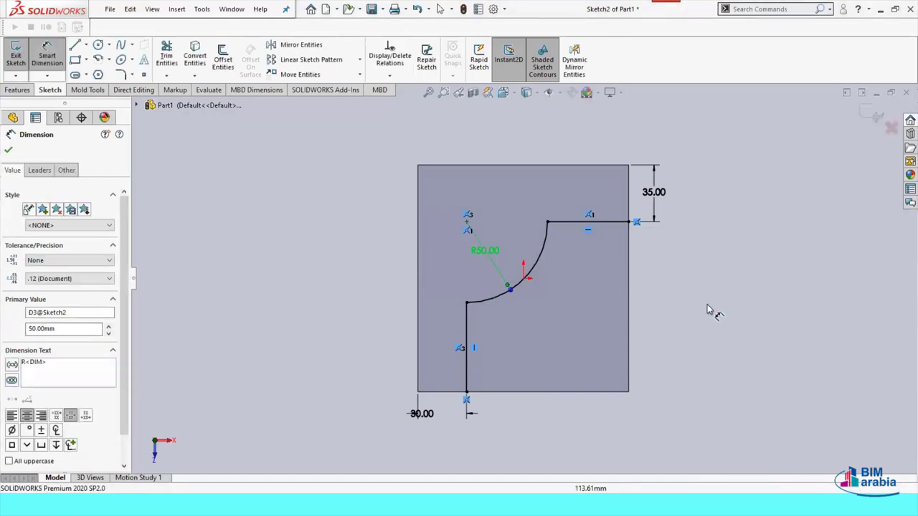
left_click(708, 304)
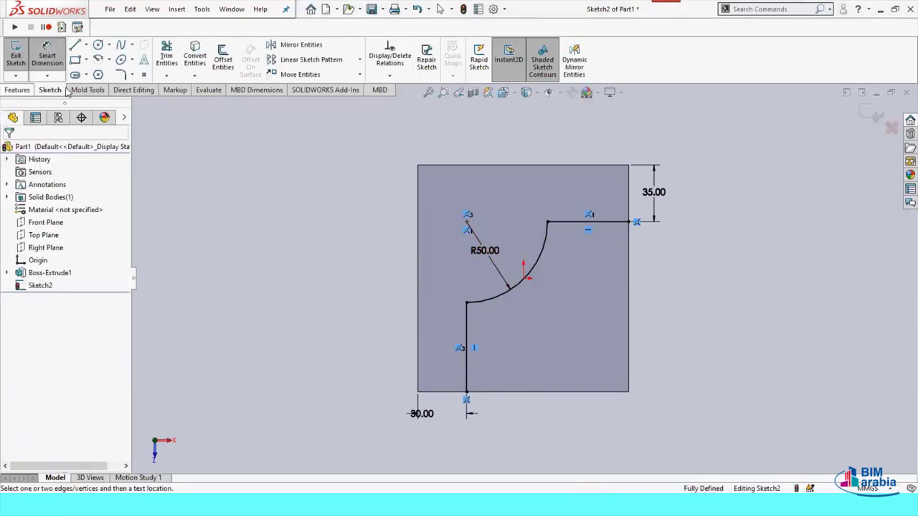
Offset the line-arc chain by 5 mm and close both ends with short lines
left_click(223, 58)
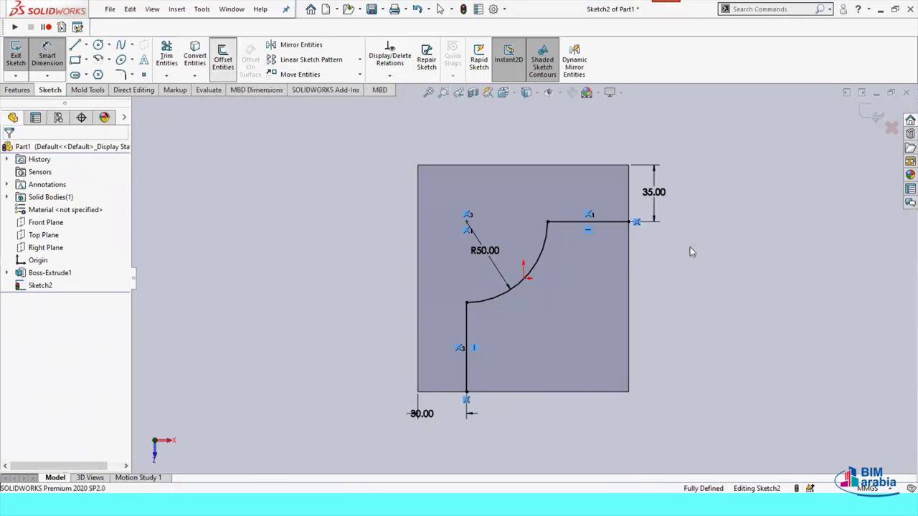
left_click(571, 222)
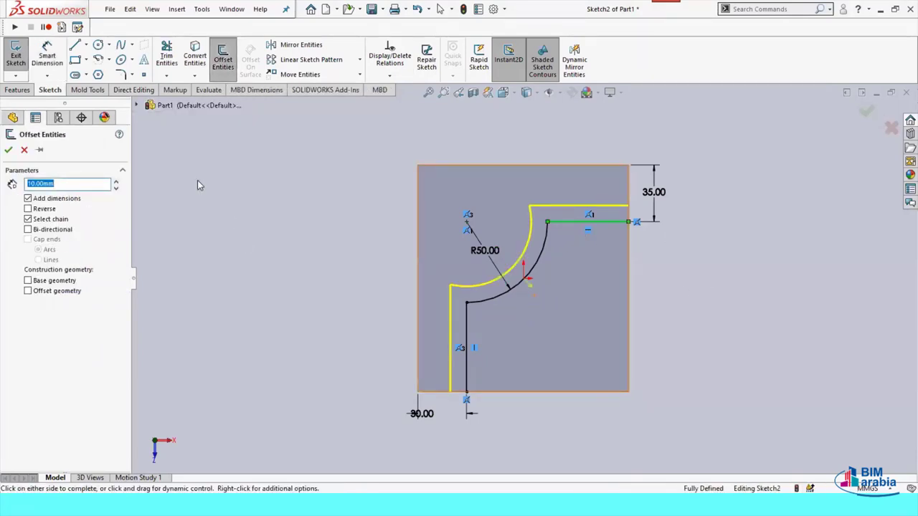
type("5")
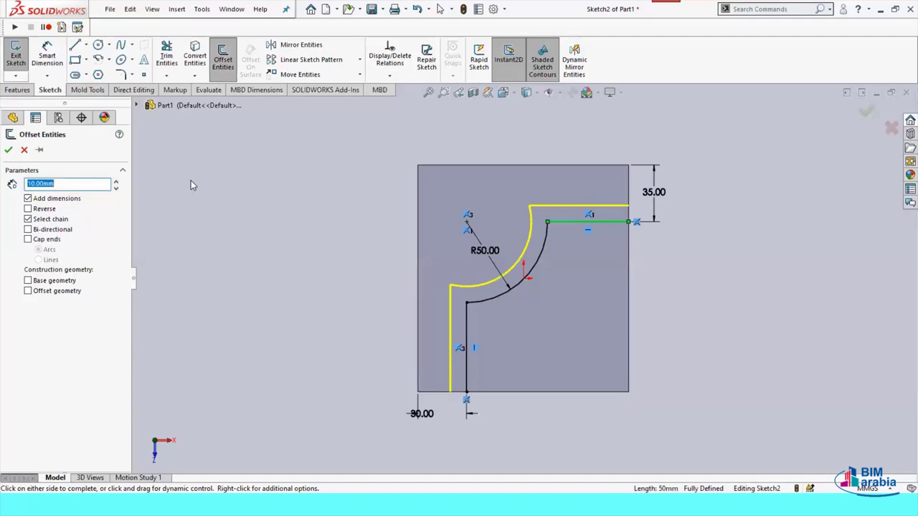
key("Return")
left_click(9, 151)
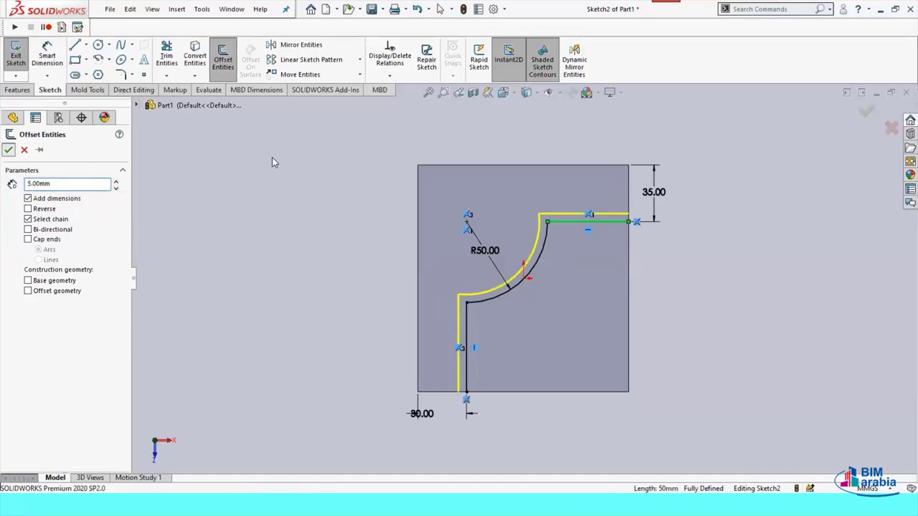
key("l")
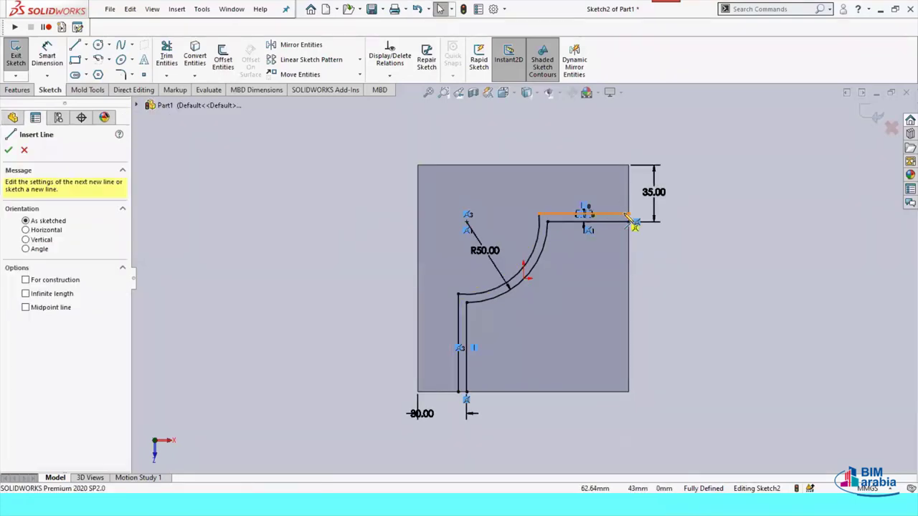
left_click(629, 214)
left_click(630, 222)
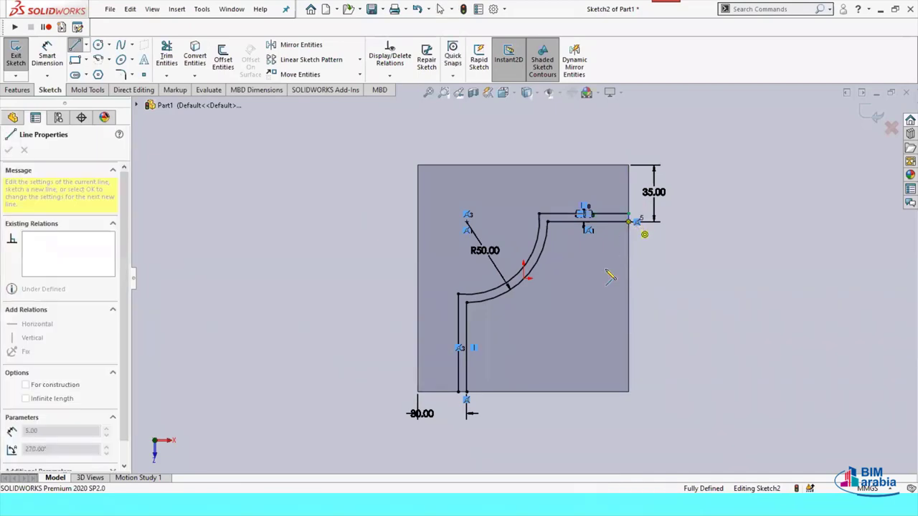
left_click(458, 393)
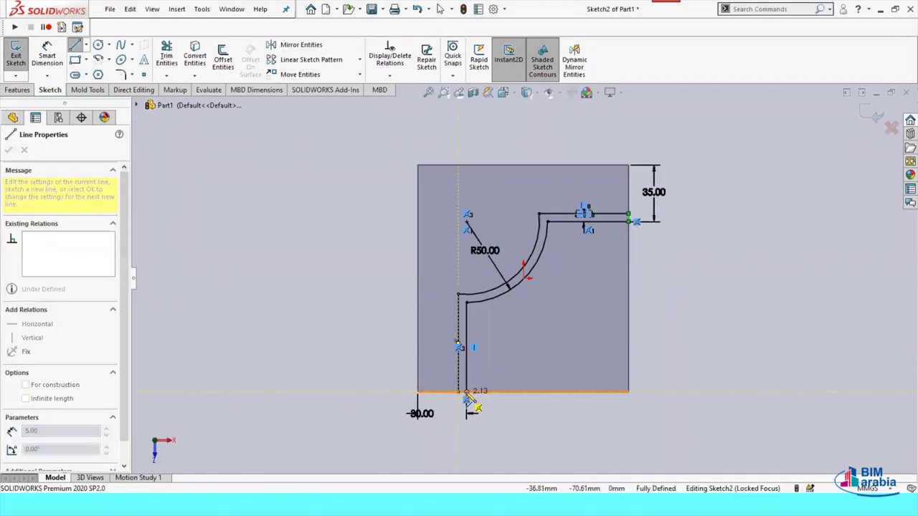
left_click(467, 392)
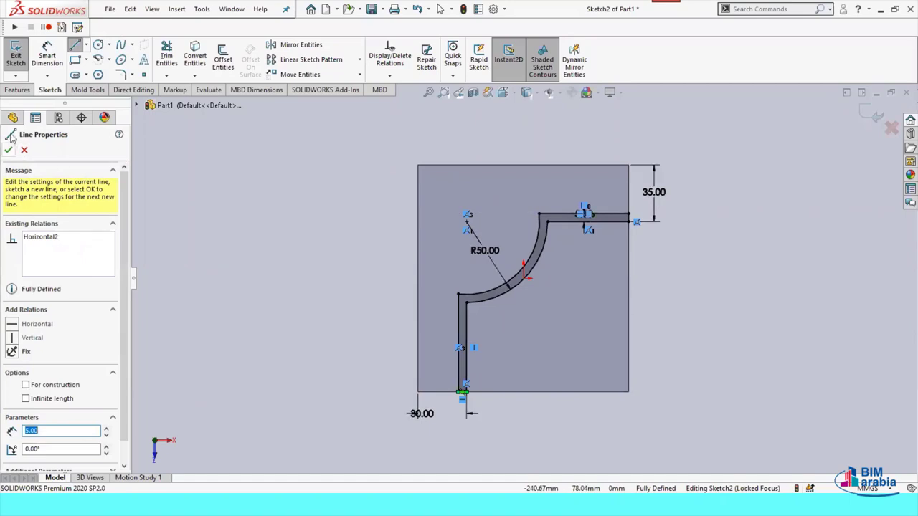
Extrude the closed wall profile 40 mm and orbit to inspect the wall
left_click(18, 89)
left_click(21, 56)
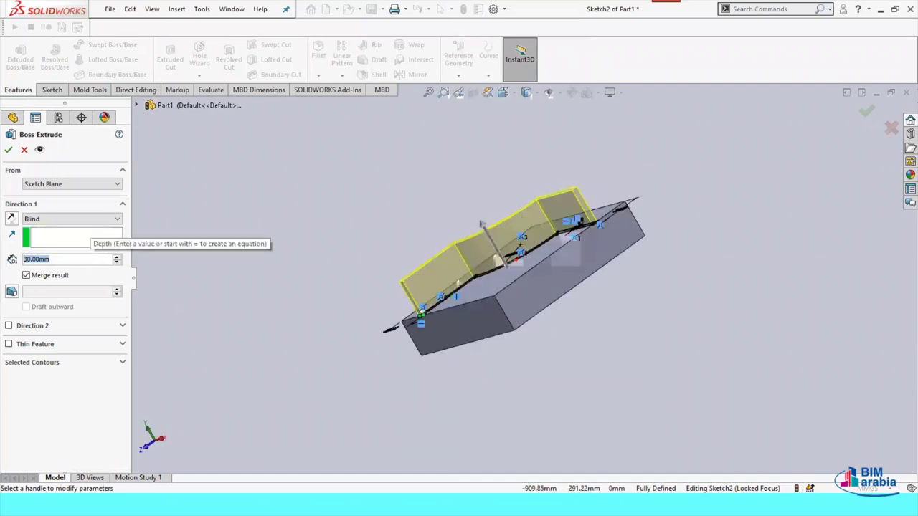
scroll(84, 260, "up", 1)
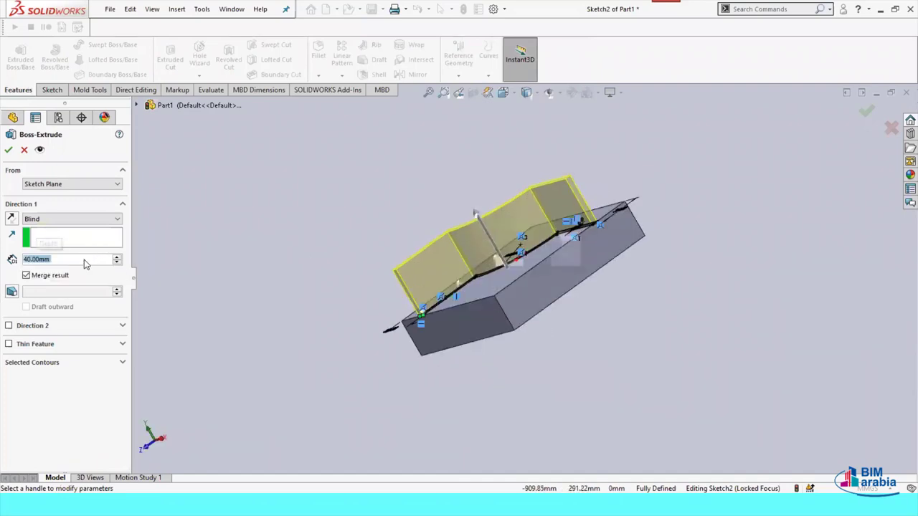
left_click(8, 149)
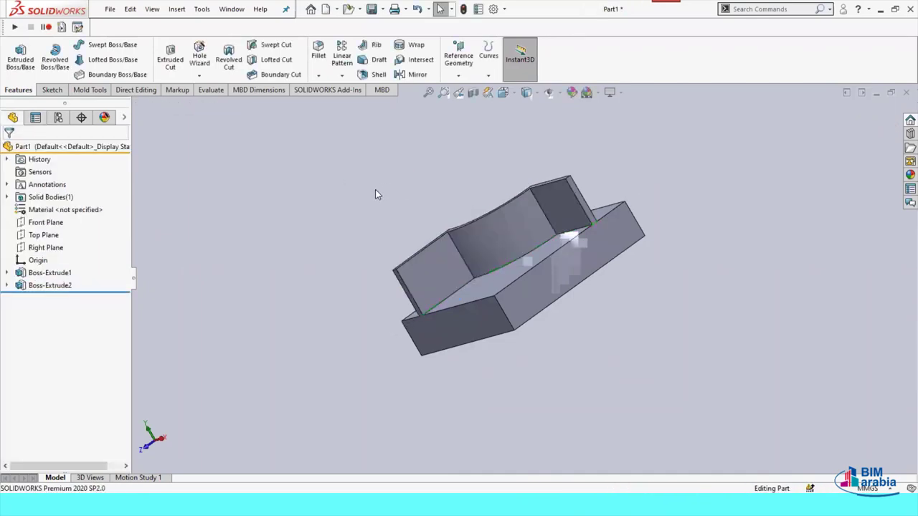
mouse_move(375, 189)
middle_mouse_down()
mouse_move(445, 252)
mouse_move(445, 266)
mouse_move(444, 187)
mouse_move(436, 192)
middle_mouse_up()
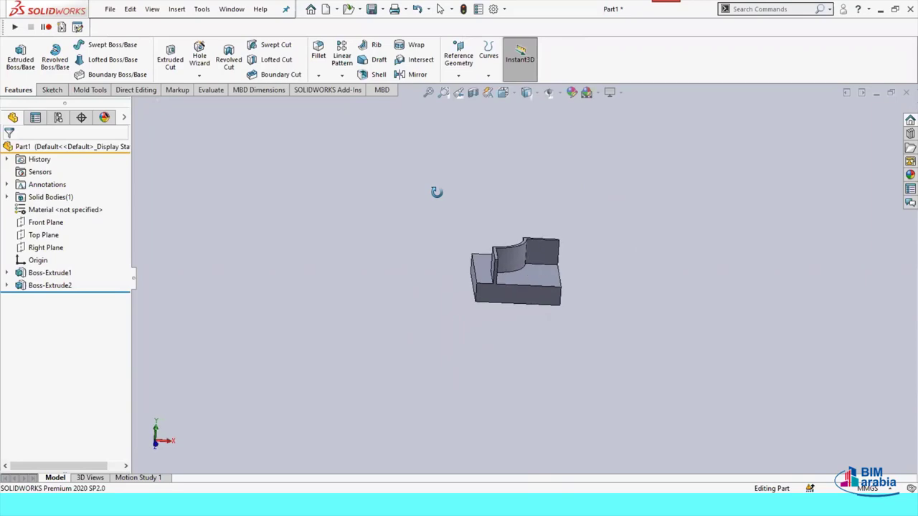
key("space")
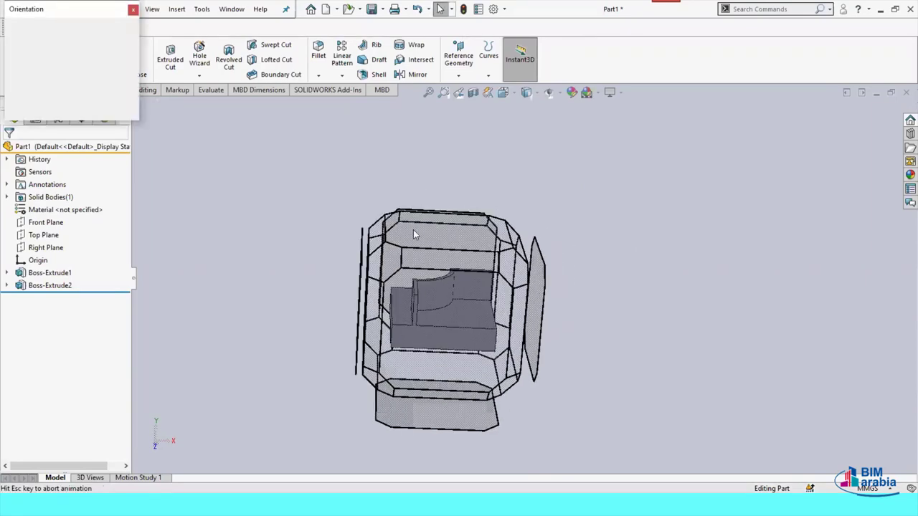
left_click(413, 232)
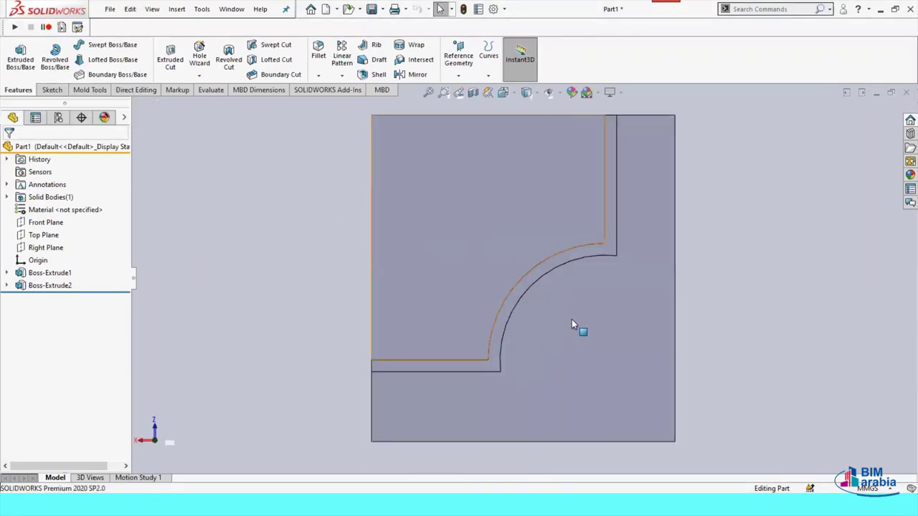
scroll(624, 327, "up", 3)
mouse_move(477, 406)
middle_mouse_down()
mouse_move(447, 236)
mouse_move(499, 194)
mouse_move(580, 175)
mouse_move(543, 207)
mouse_move(567, 175)
mouse_move(528, 139)
mouse_move(599, 178)
middle_mouse_up()
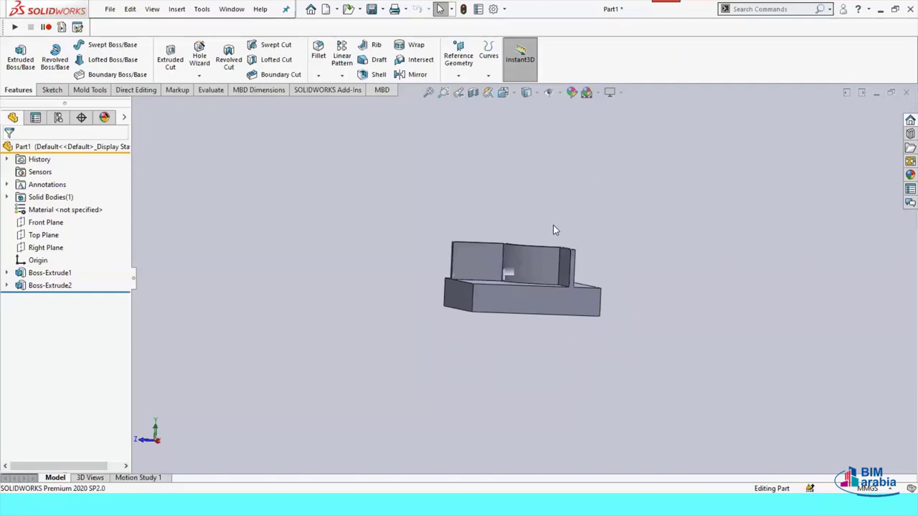
mouse_move(446, 191)
middle_mouse_down()
mouse_move(516, 304)
mouse_move(545, 299)
middle_mouse_up()
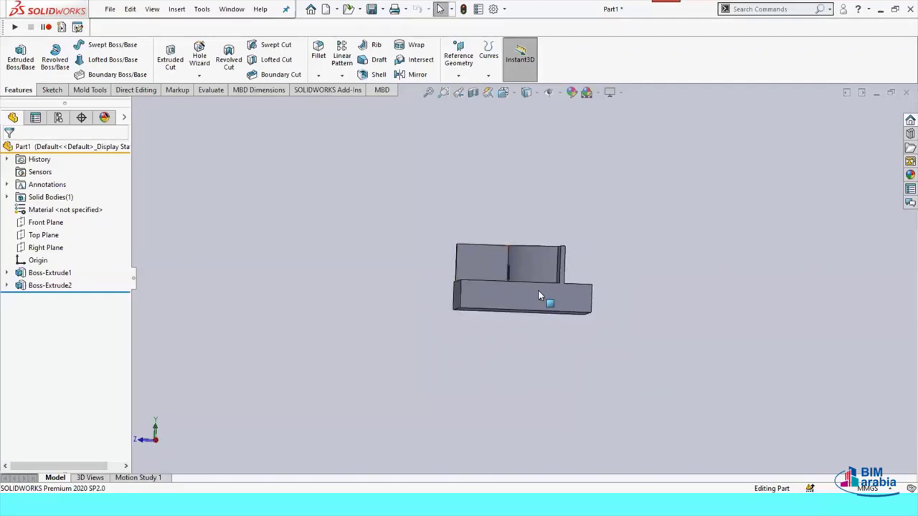
left_click(550, 299)
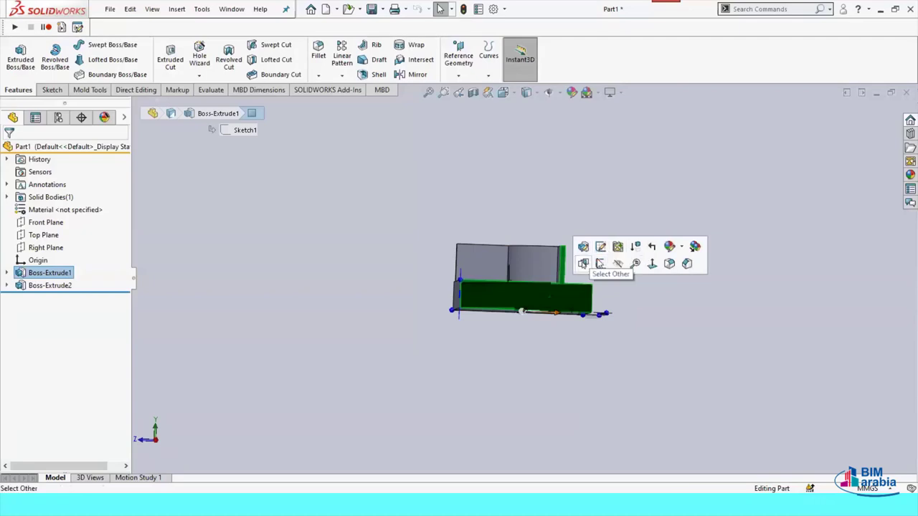
Start a sketch on the wall's end face and draw two concentric circles
left_click(601, 264)
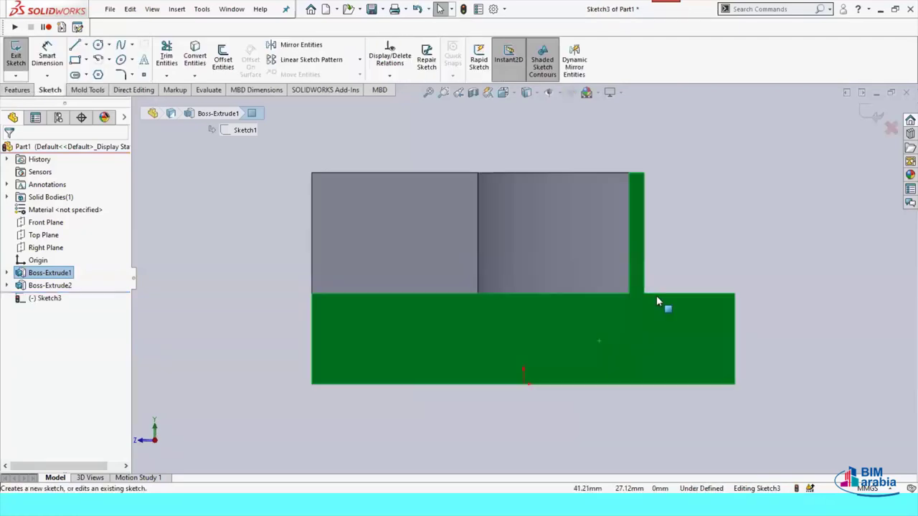
left_click(680, 199)
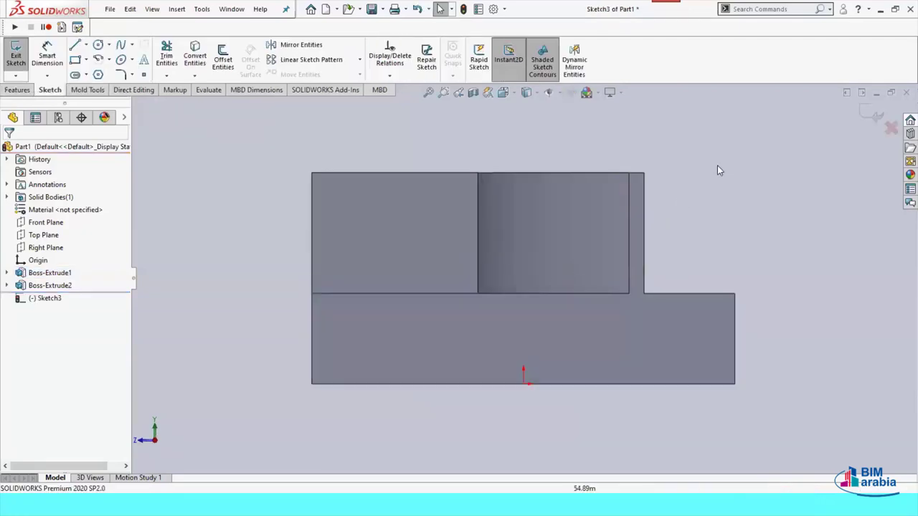
mouse_move(736, 159)
right_mouse_down()
mouse_move(738, 174)
mouse_move(785, 159)
right_mouse_up()
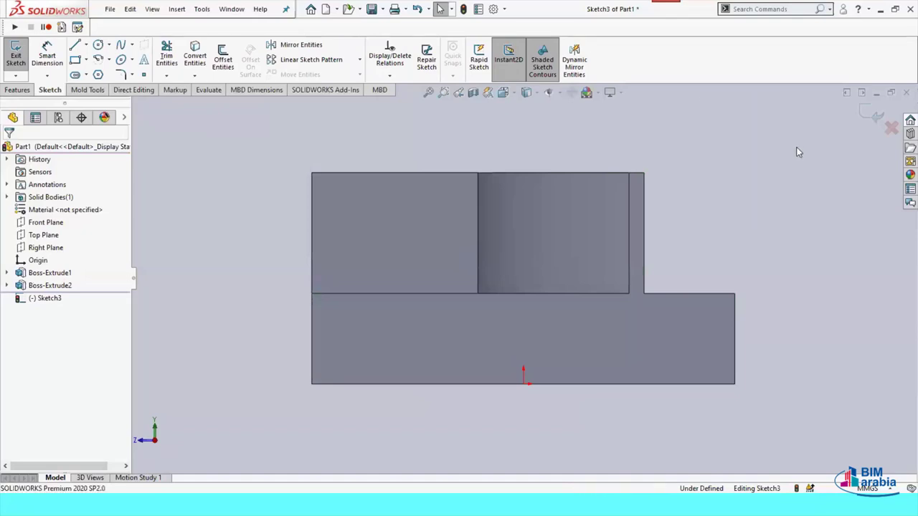
scroll(648, 165, "down", 2)
scroll(595, 180, "up", 2)
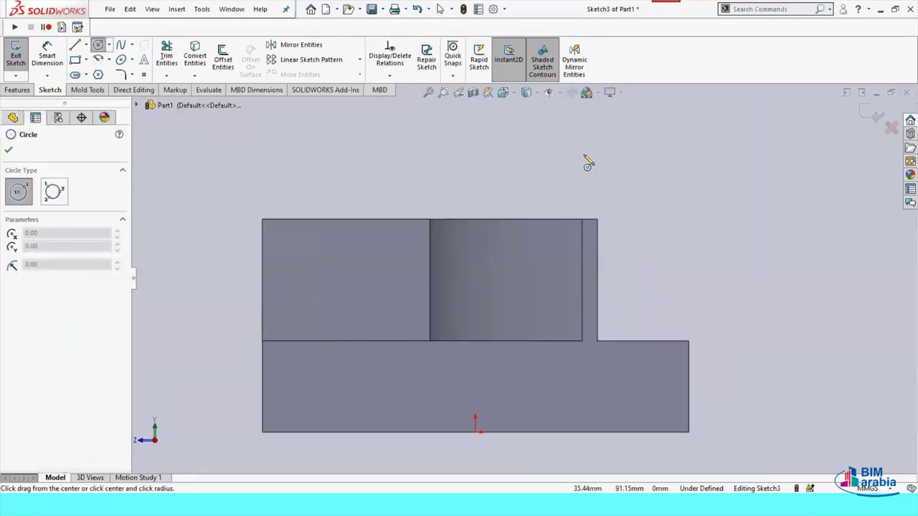
left_click(589, 219)
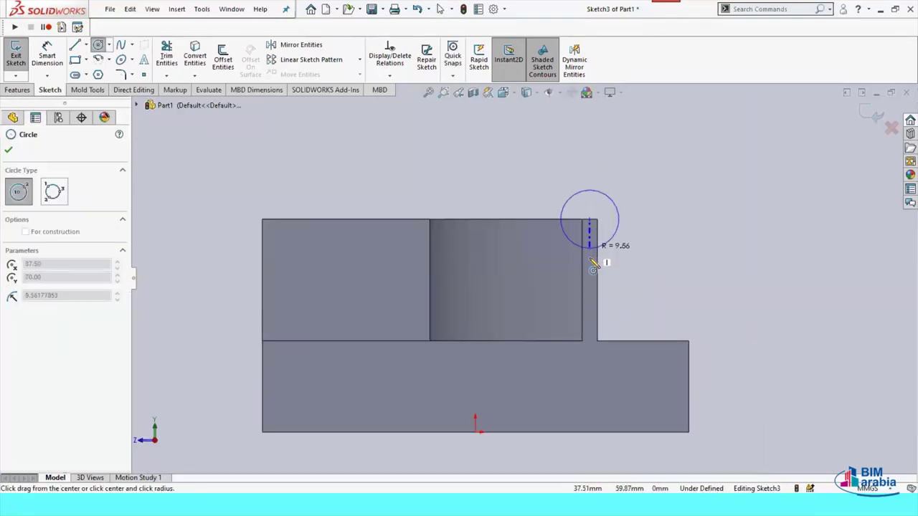
left_click(593, 266)
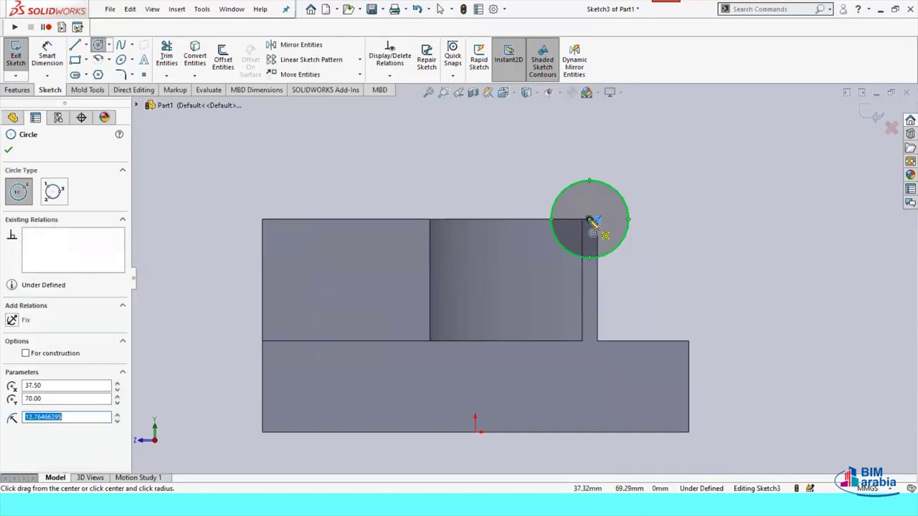
left_click(589, 219)
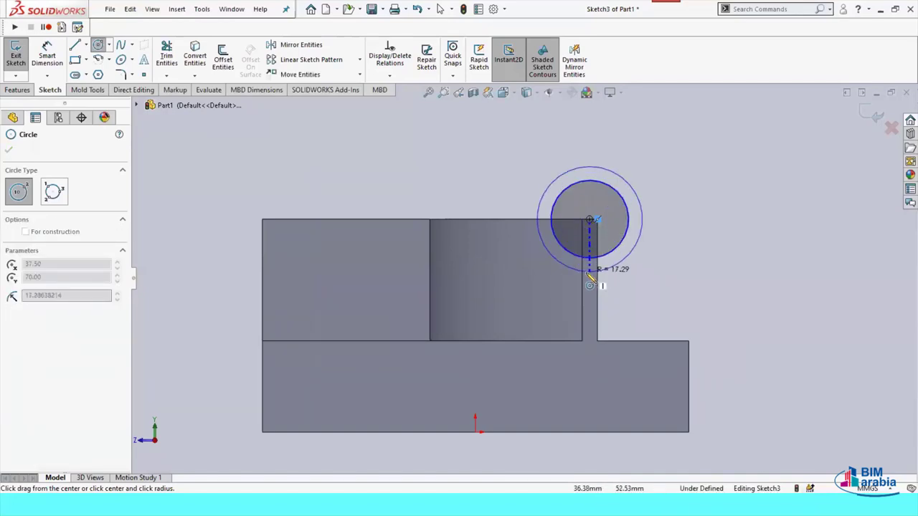
left_click(590, 273)
Set a 5 mm gap between the inner and outer circles
right_click_drag(710, 255, 655, 191)
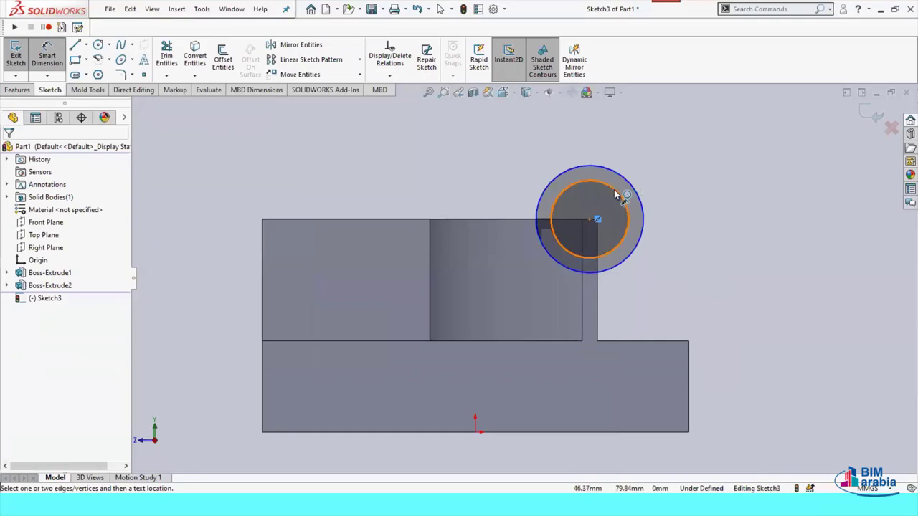
left_click(616, 192)
left_click(628, 180)
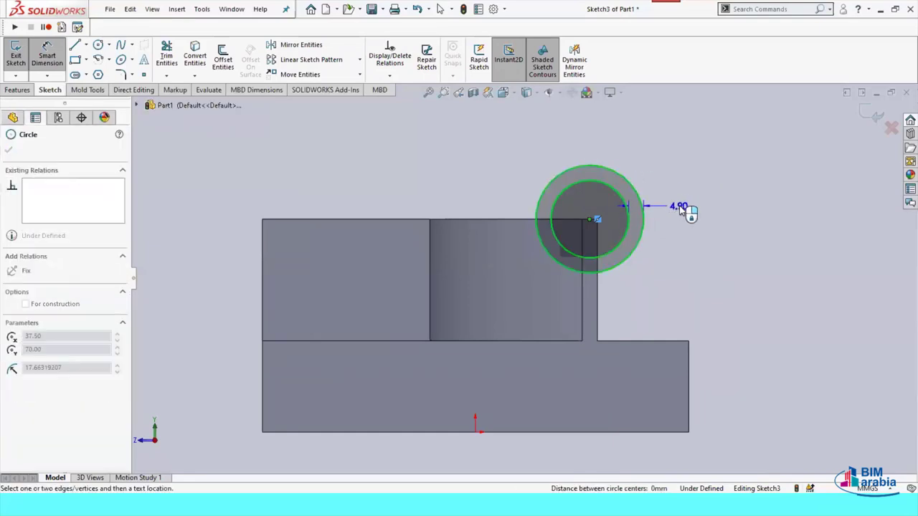
left_click(682, 210)
type("5")
key("Return")
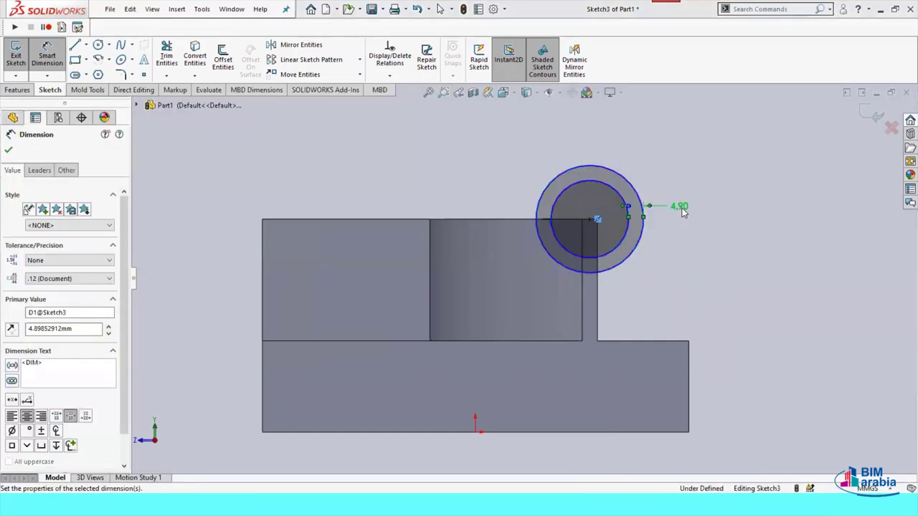
Dimension the outer circle at Ø40 mm, then view the part isometrically and orbit
left_click(632, 188)
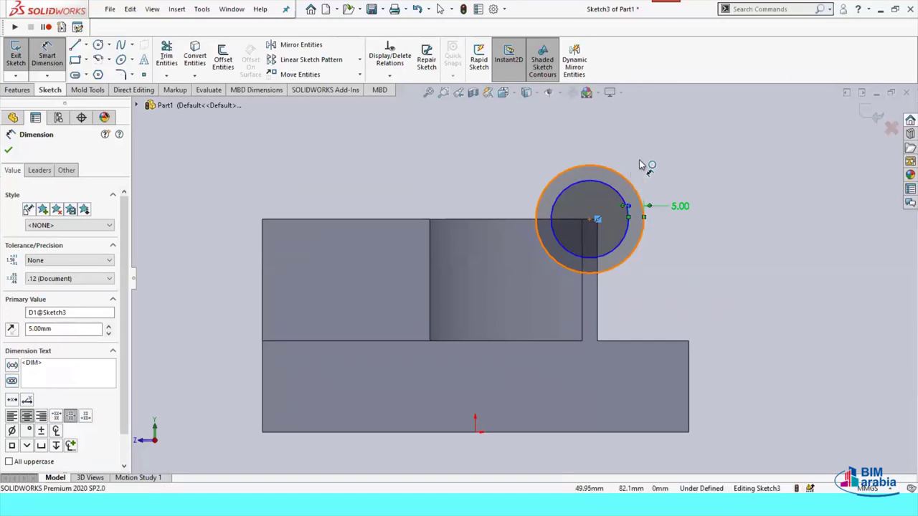
left_click(666, 149)
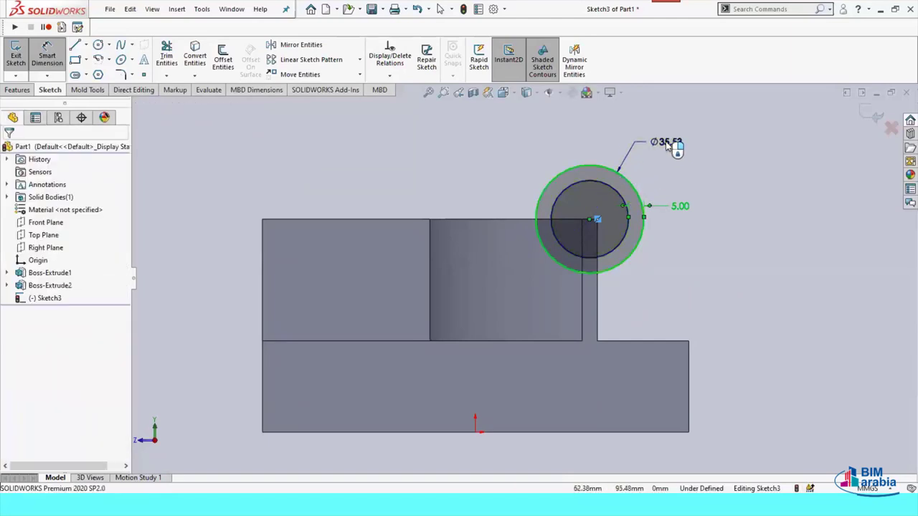
key("Return")
type("40")
key("Return")
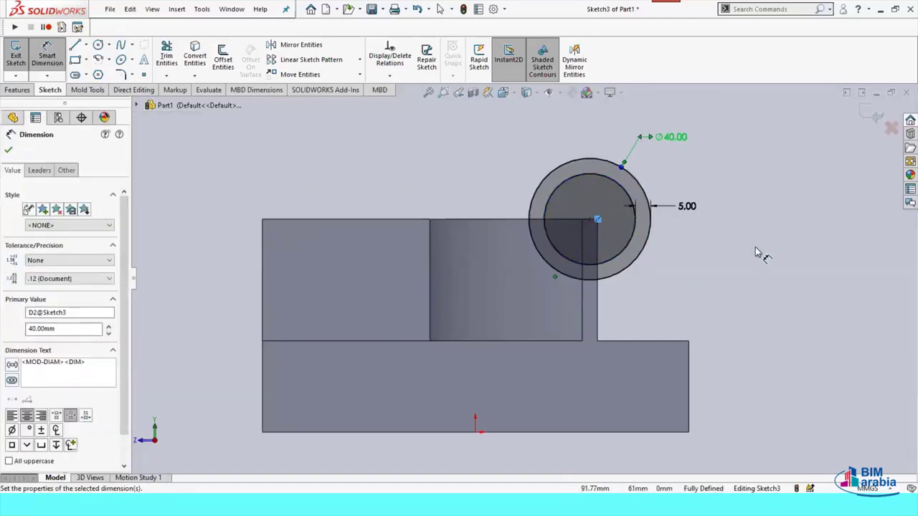
left_click(758, 254)
key("z")
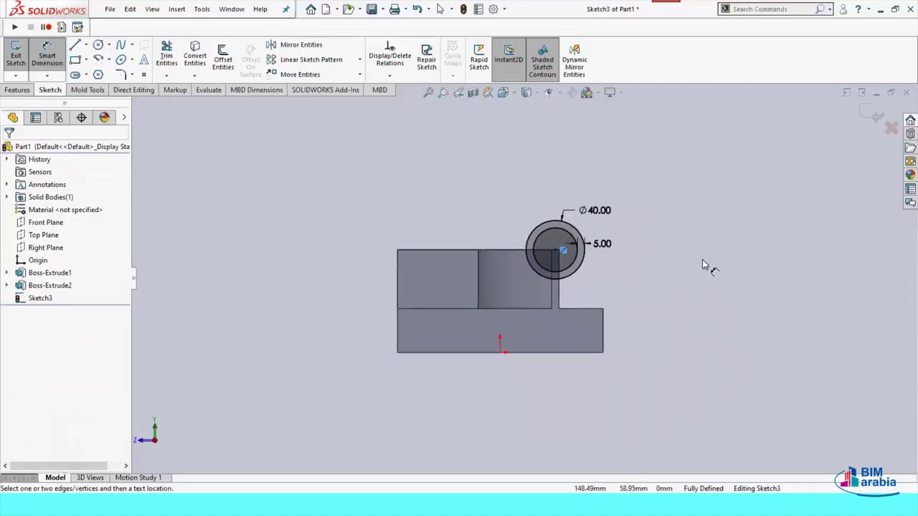
key("Escape")
key("ctrl+7")
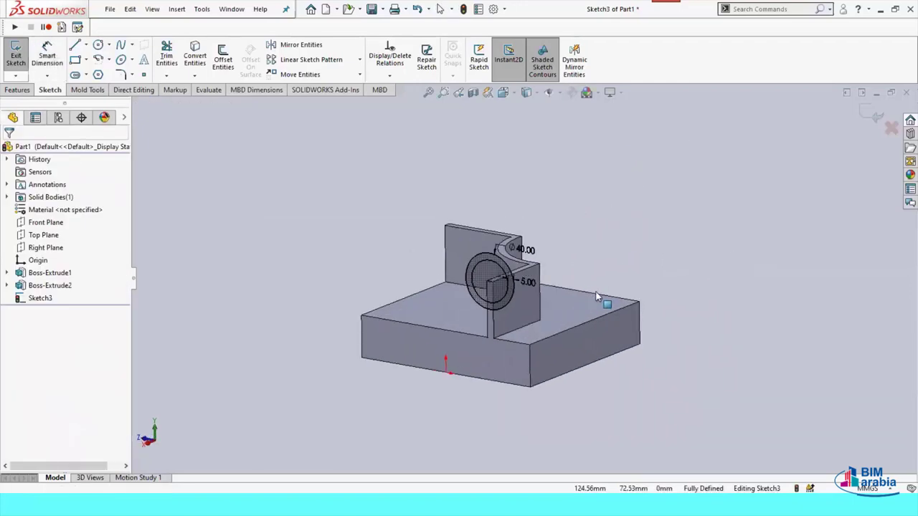
mouse_move(646, 233)
middle_mouse_down()
mouse_move(522, 348)
mouse_move(552, 297)
mouse_move(548, 287)
mouse_move(649, 226)
mouse_move(705, 291)
mouse_move(500, 328)
mouse_move(530, 345)
mouse_move(525, 349)
mouse_move(523, 224)
middle_mouse_up()
Extrude the ring as a Blind boss in the reversed direction, 70 mm deep
left_click(21, 91)
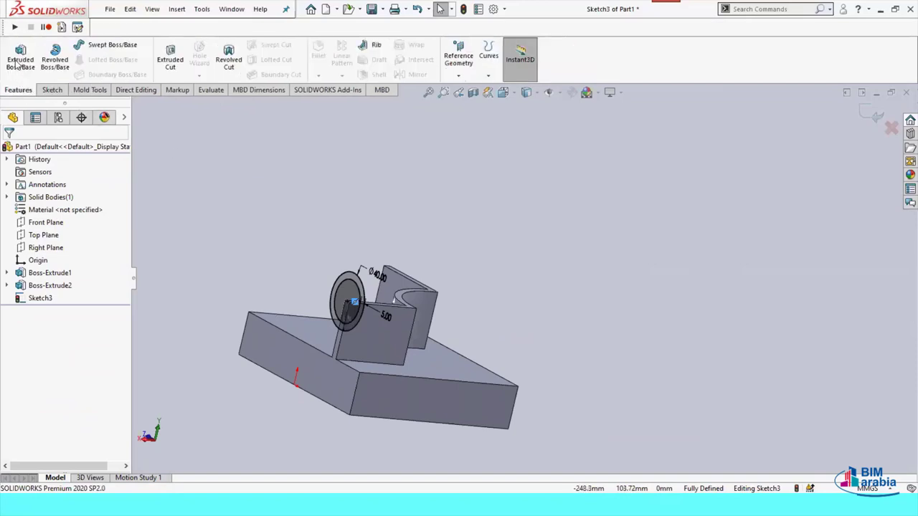
key("e")
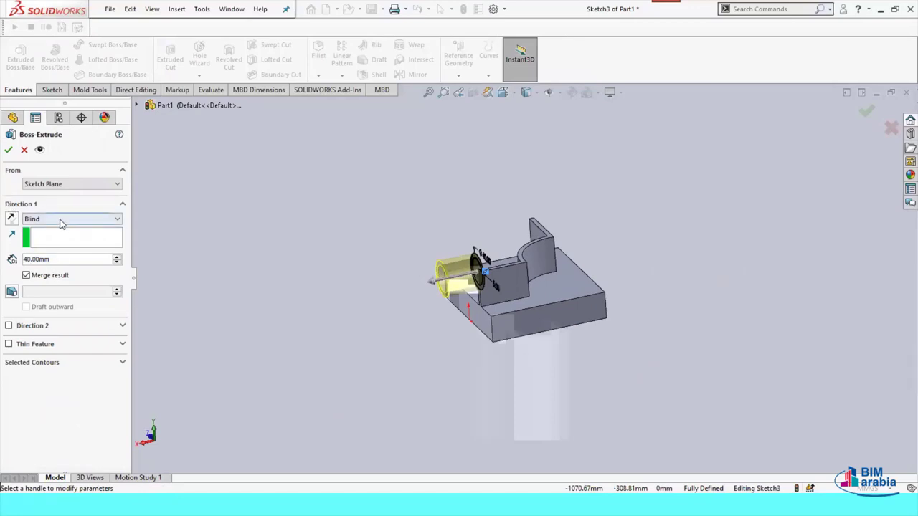
left_click(60, 222)
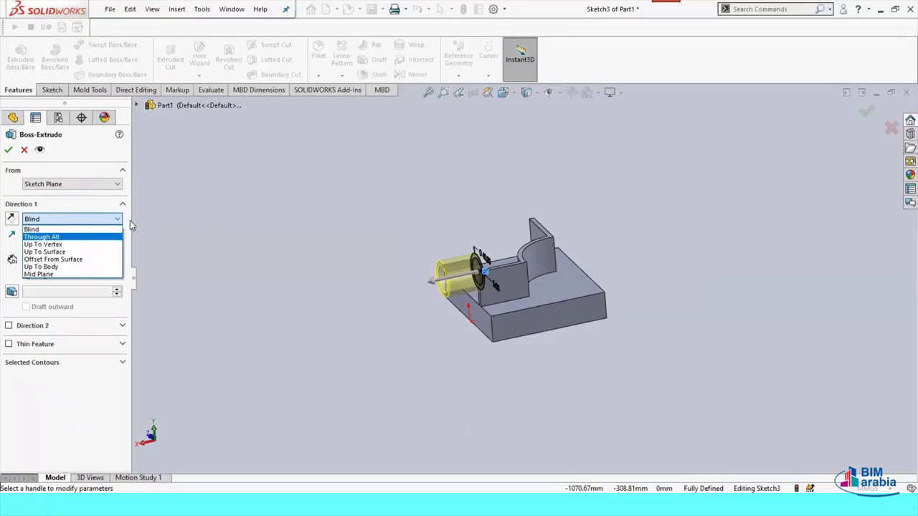
left_click(127, 219)
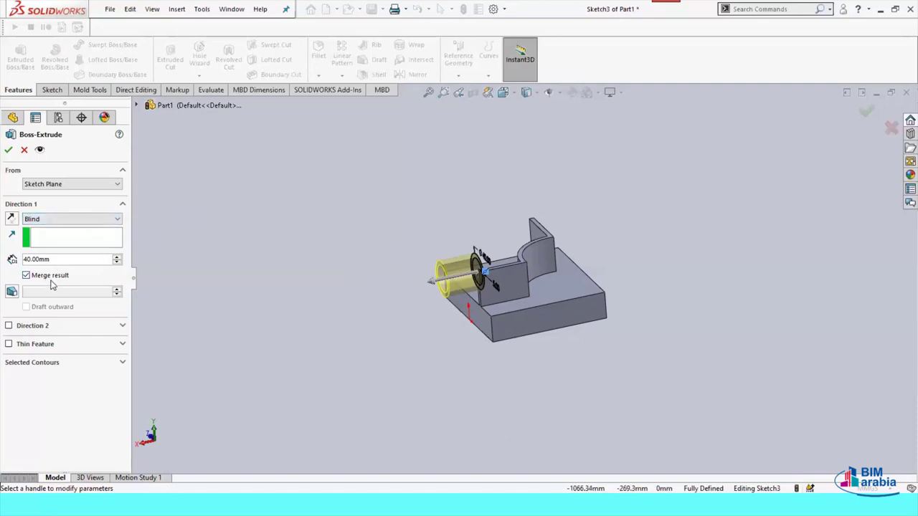
left_click(11, 219)
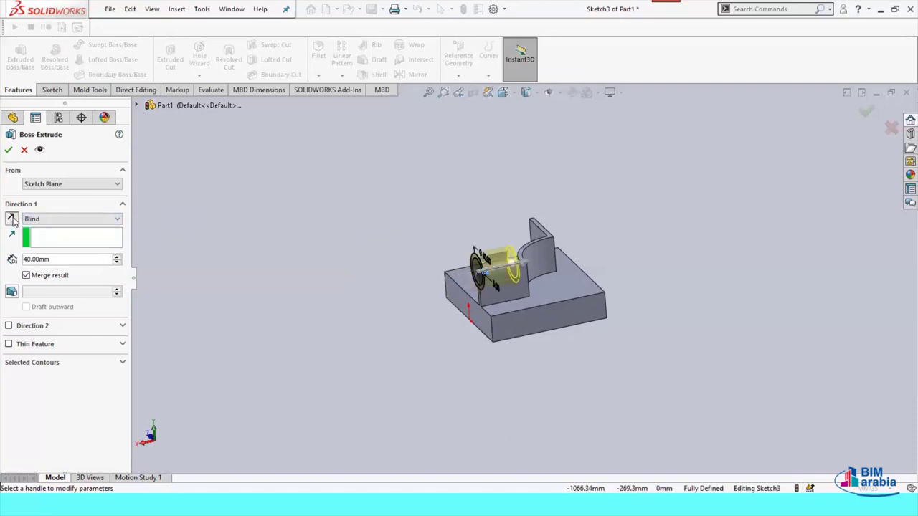
double_click(80, 259)
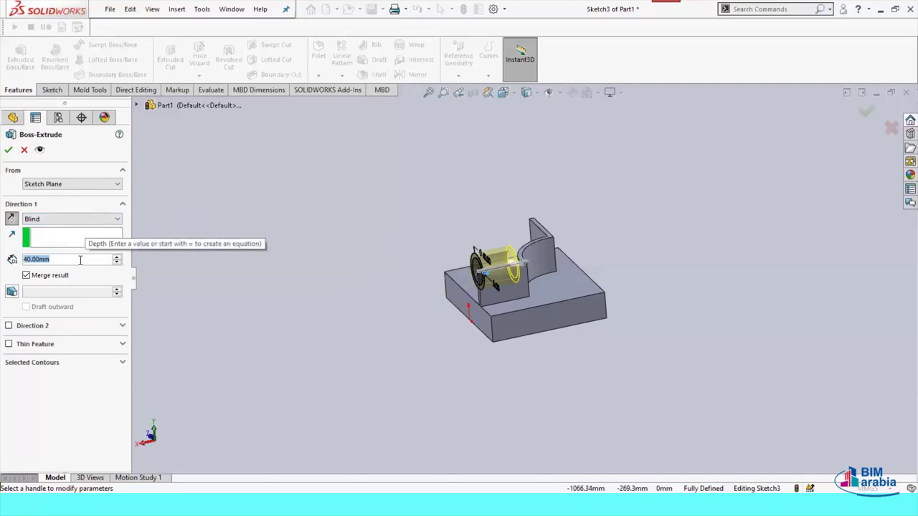
scroll(81, 260, "up", 2)
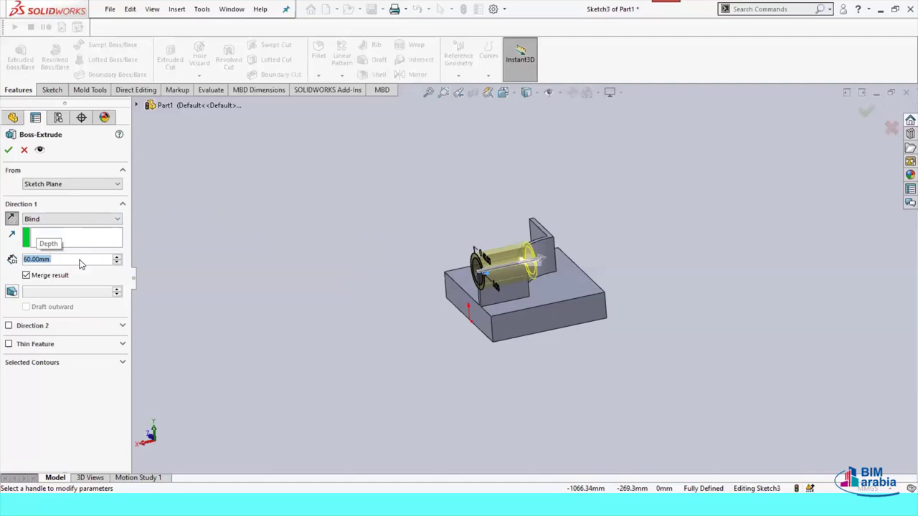
type("4")
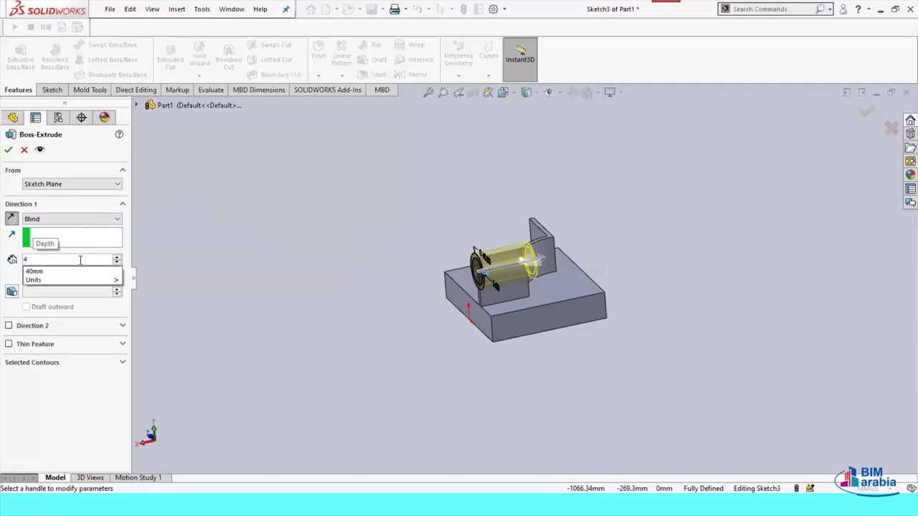
key("BackSpace")
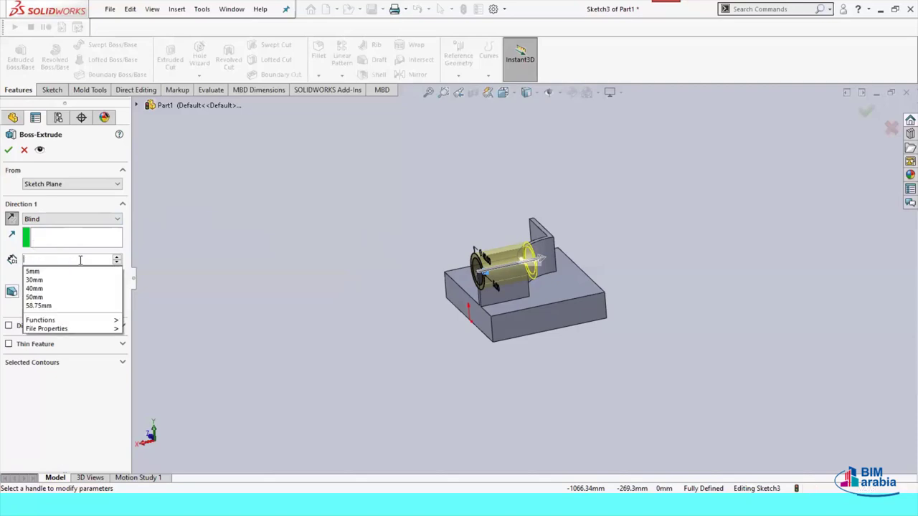
type("90")
key("Return")
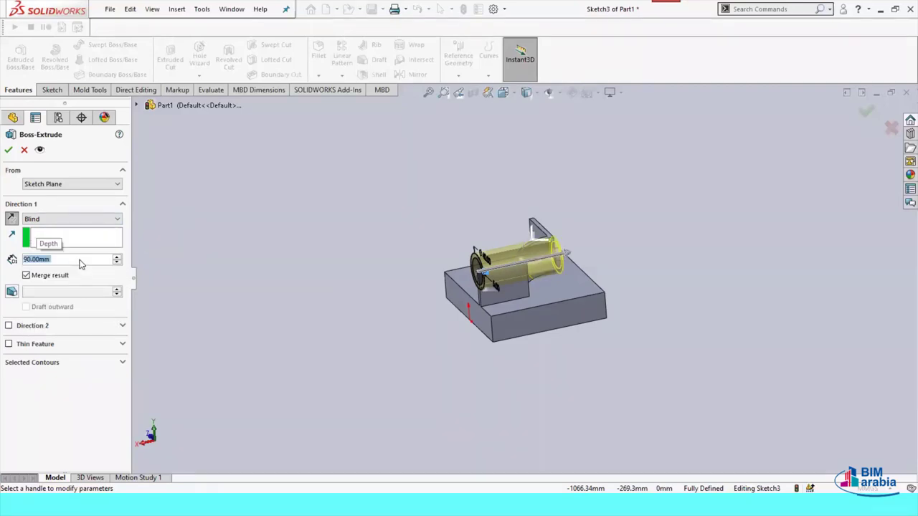
key("BackSpace")
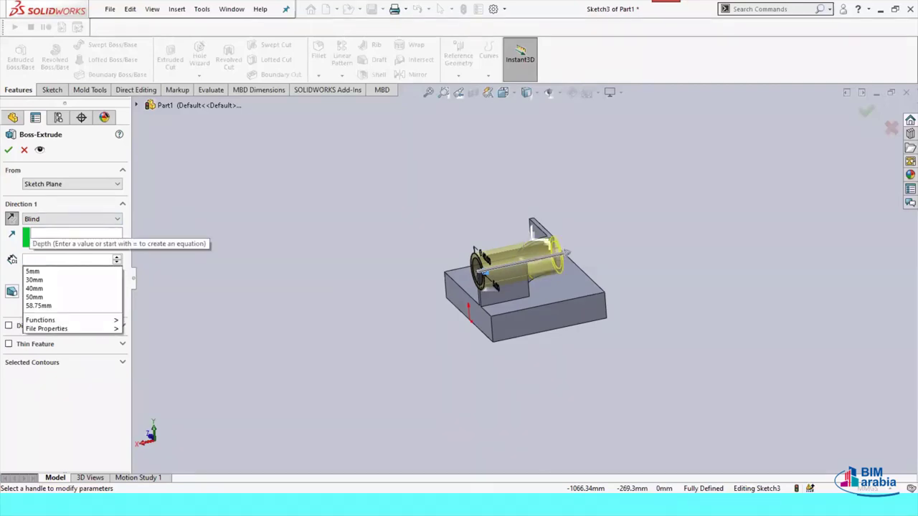
type("80")
key("Return")
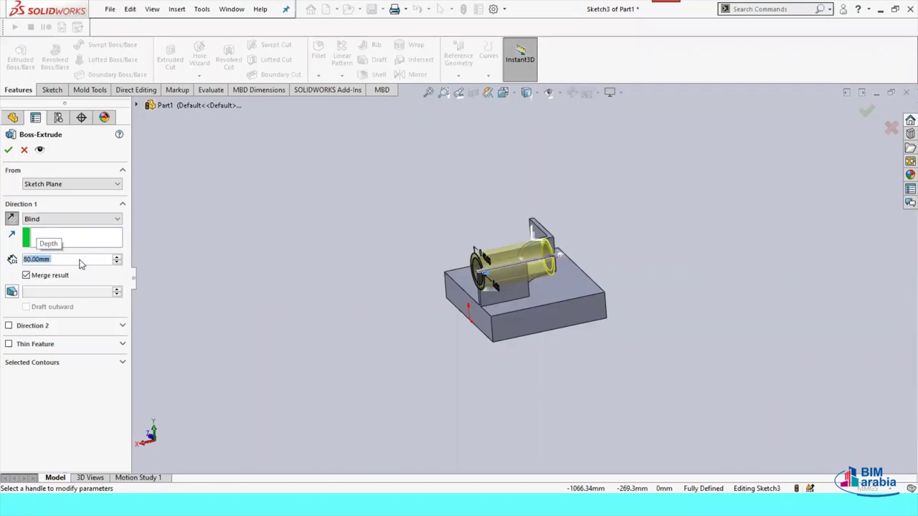
type("70")
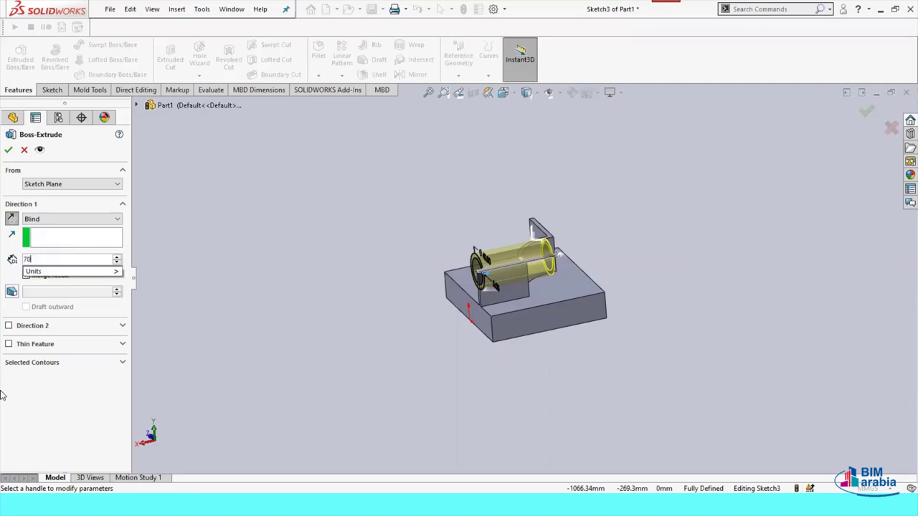
key("Return")
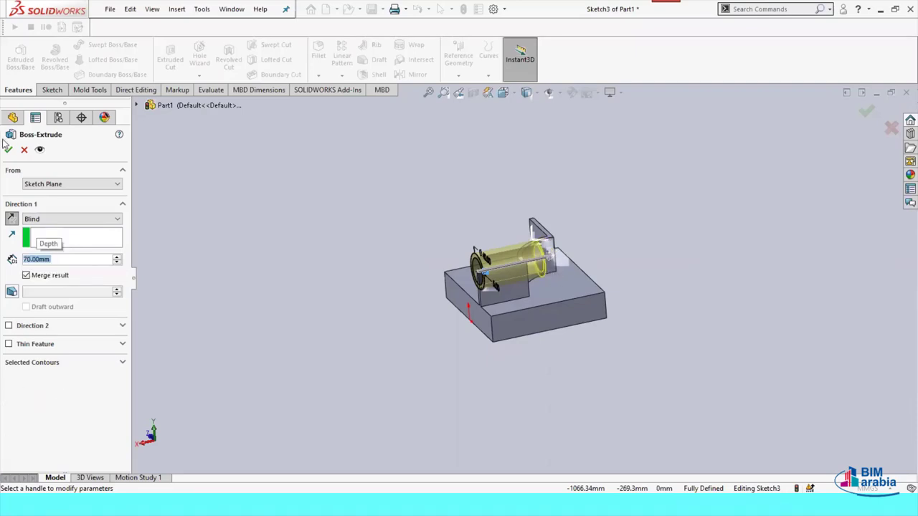
Add a second extrusion direction of 10 mm and accept the tube boss
left_click(121, 326)
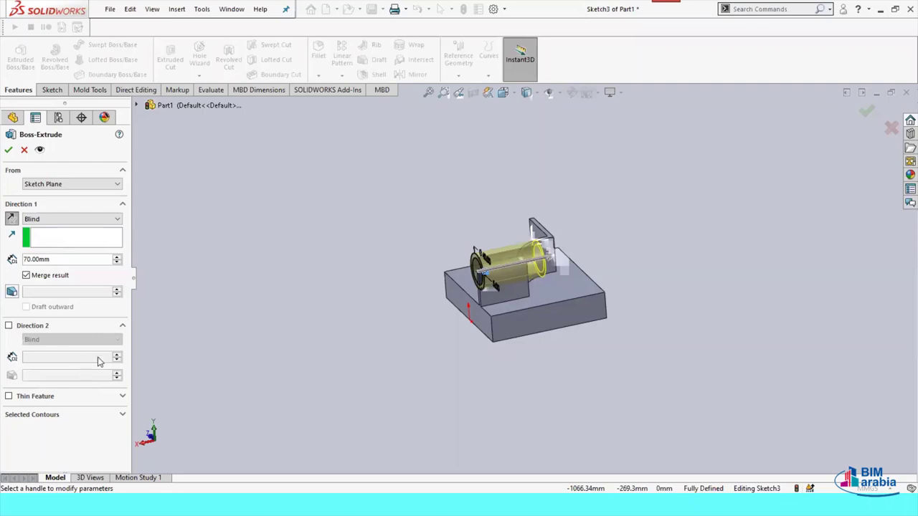
scroll(443, 268, "down", 3)
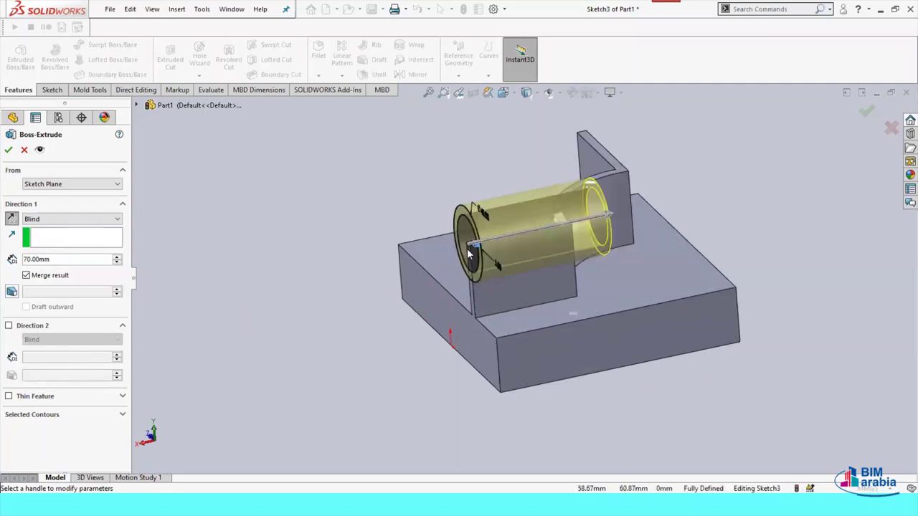
scroll(256, 285, "down", 3)
scroll(197, 307, "down", 2)
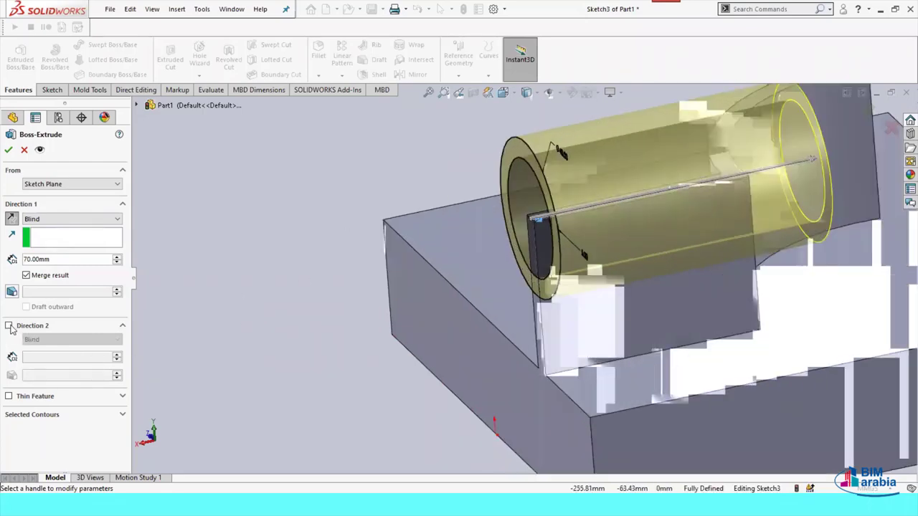
left_click(79, 357)
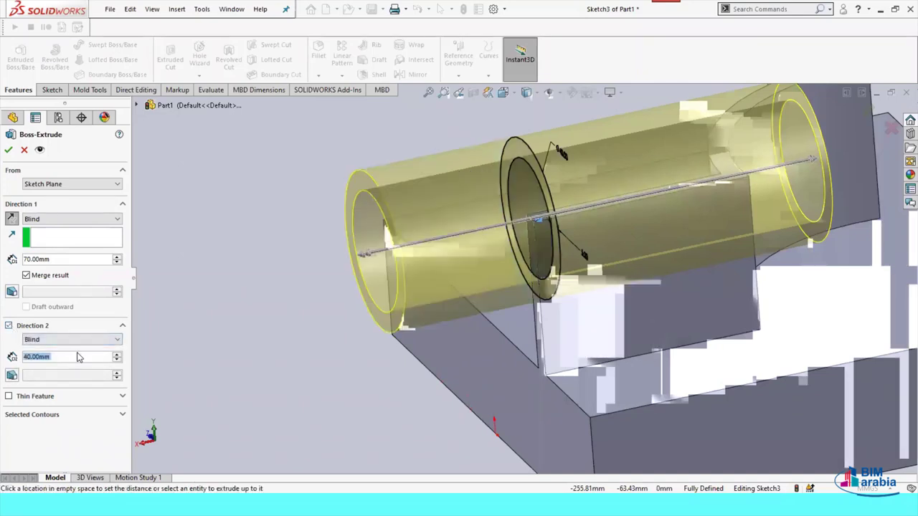
scroll(79, 357, "down", 3)
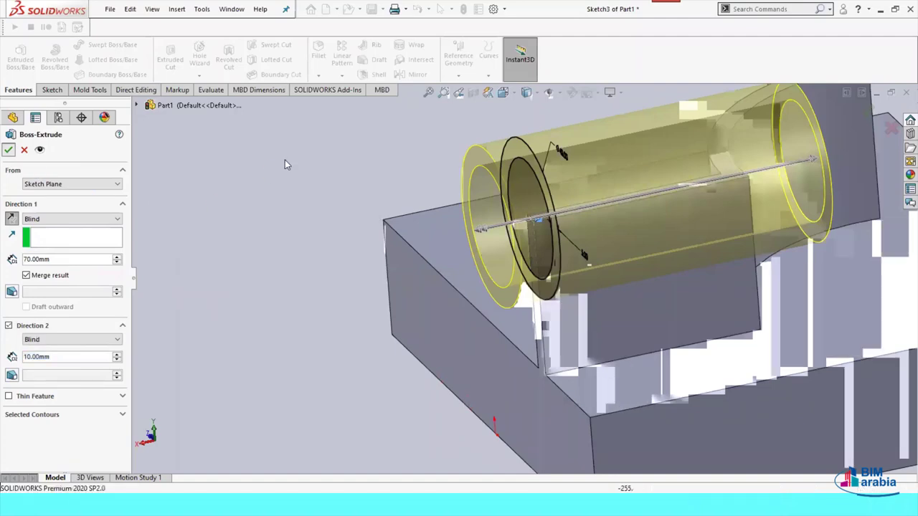
key("Return")
Orbit Part1, switch to the Front view, and start a new sketch
mouse_move(319, 305)
middle_mouse_down()
mouse_move(256, 297)
mouse_move(395, 266)
mouse_move(234, 260)
mouse_move(322, 262)
mouse_move(404, 289)
mouse_move(403, 330)
mouse_move(467, 400)
mouse_move(440, 381)
mouse_move(438, 395)
middle_mouse_up()
scroll(406, 318, "down", 3)
scroll(379, 342, "up", 3)
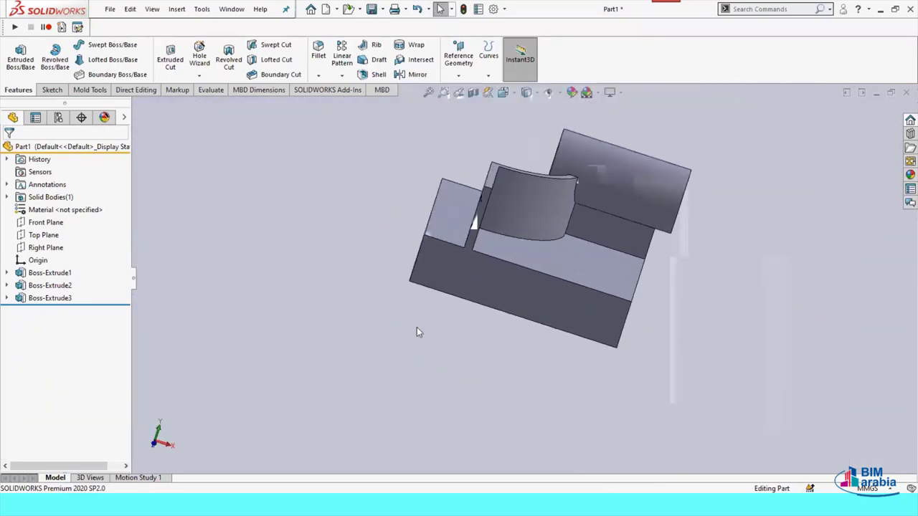
key("space")
key("ctrl+1")
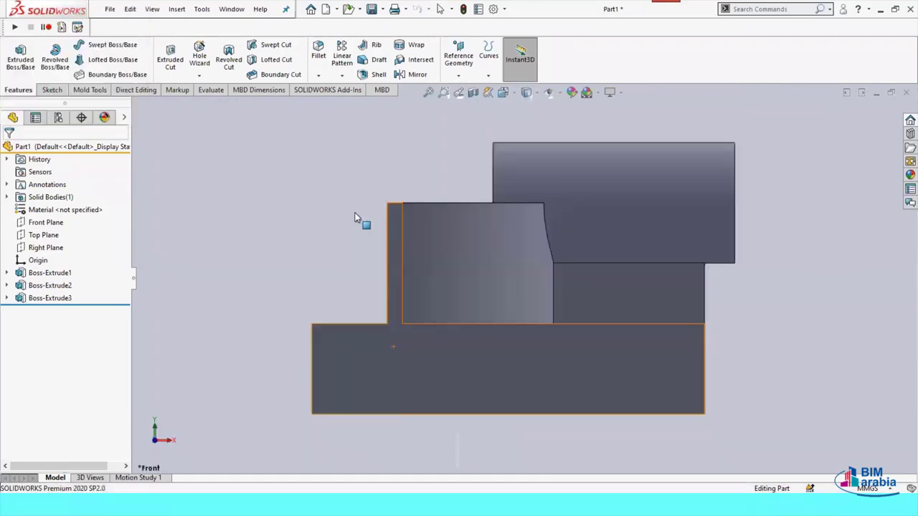
left_click(52, 90)
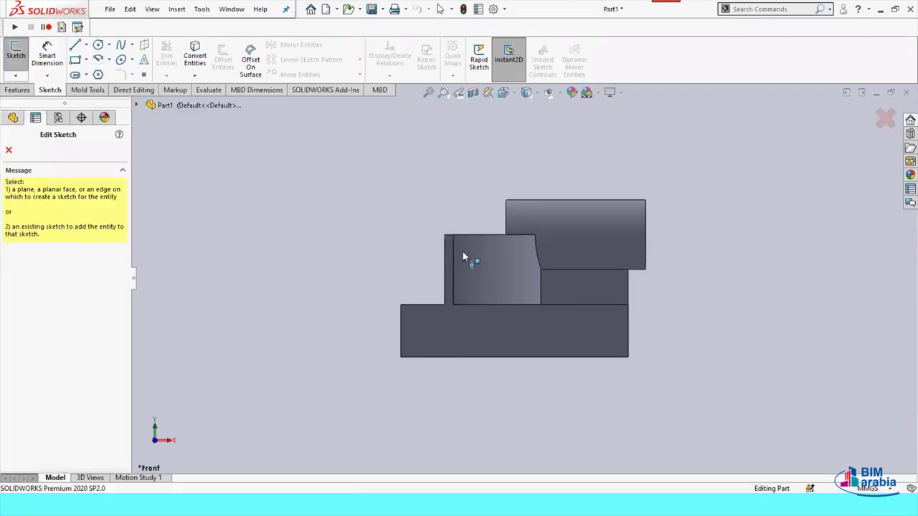
scroll(461, 248, "down", 3)
scroll(454, 244, "down", 1)
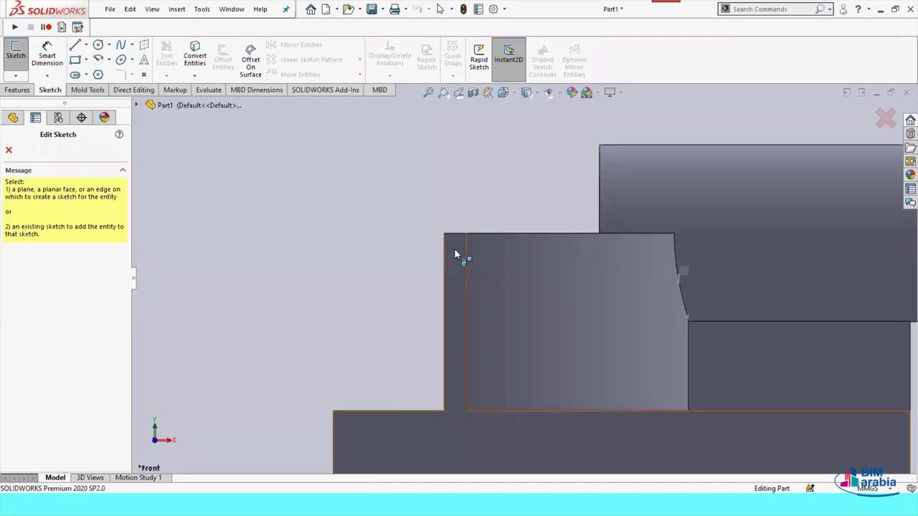
Sketch two concentric circles centred at X -37.50, Y 70.00 on the part's front face
left_click(459, 251)
left_click(455, 248)
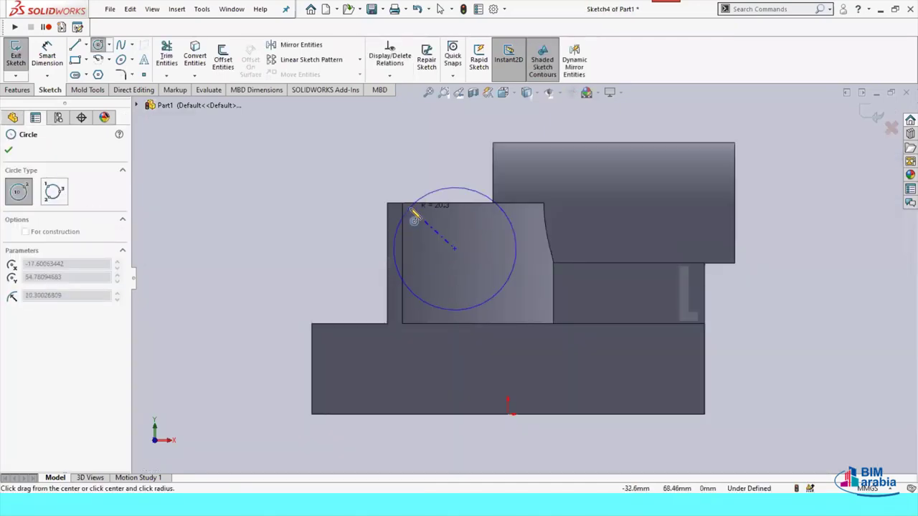
key("Escape")
right_click_drag(410, 153, 472, 152)
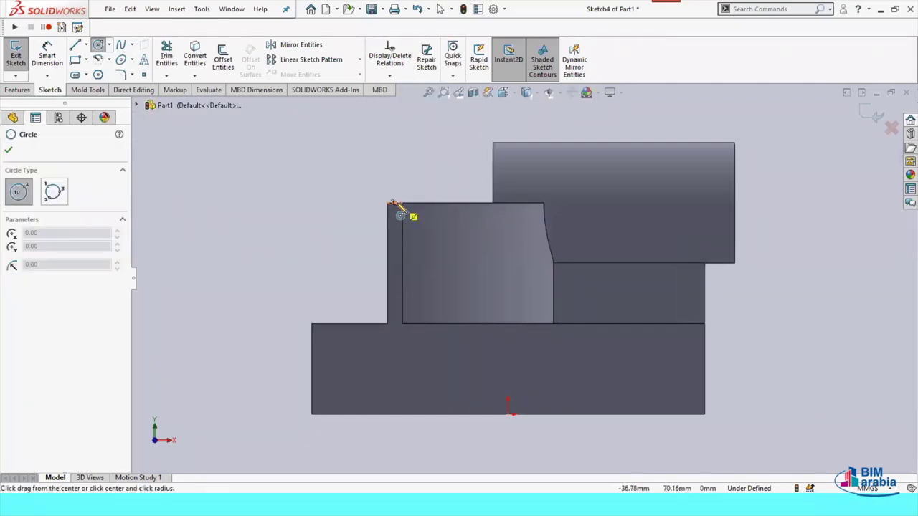
left_click(395, 205)
left_click(399, 160)
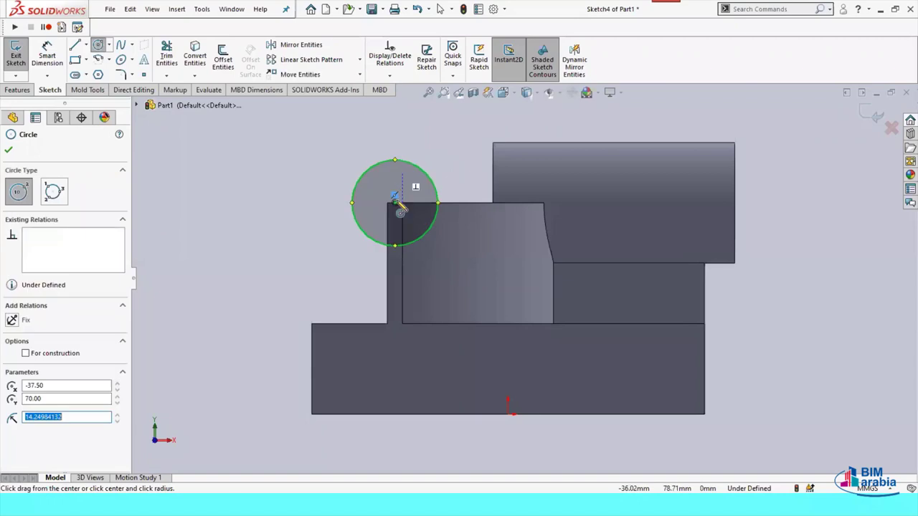
left_click(394, 203)
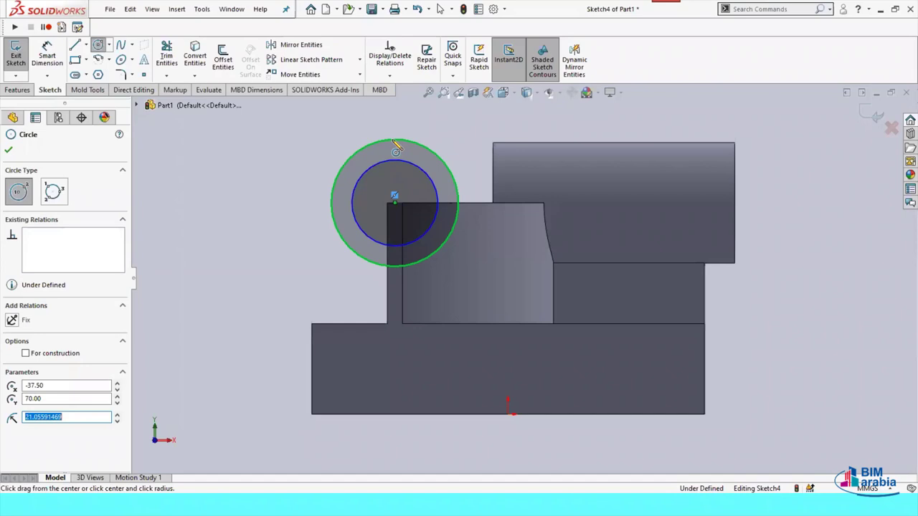
key("Escape")
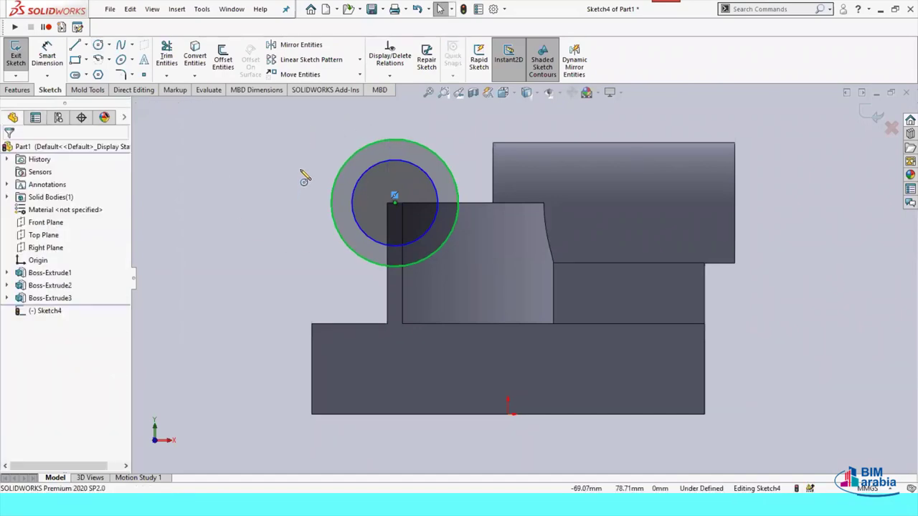
right_click_drag(304, 192, 303, 127)
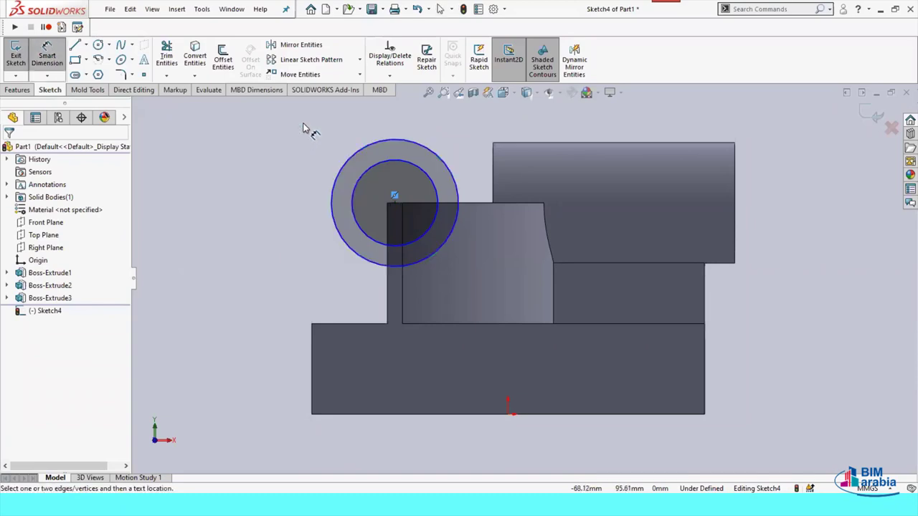
Dimension the gap between the two concentric circles to 5 mm
left_click(353, 163)
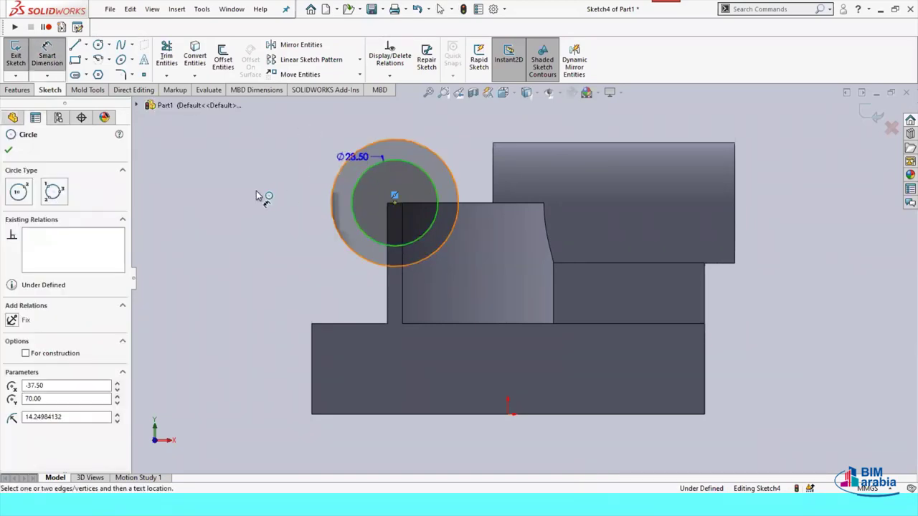
left_click(337, 171)
left_click(282, 196)
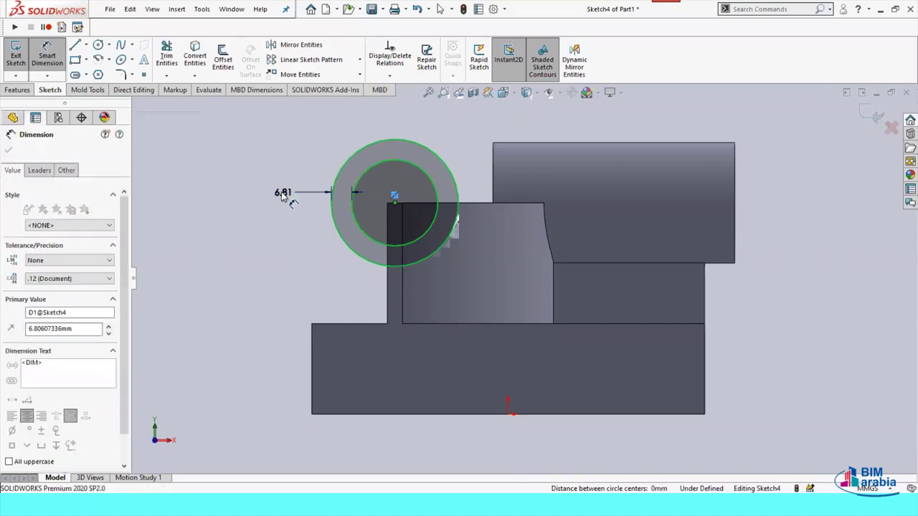
type("5")
key("Return")
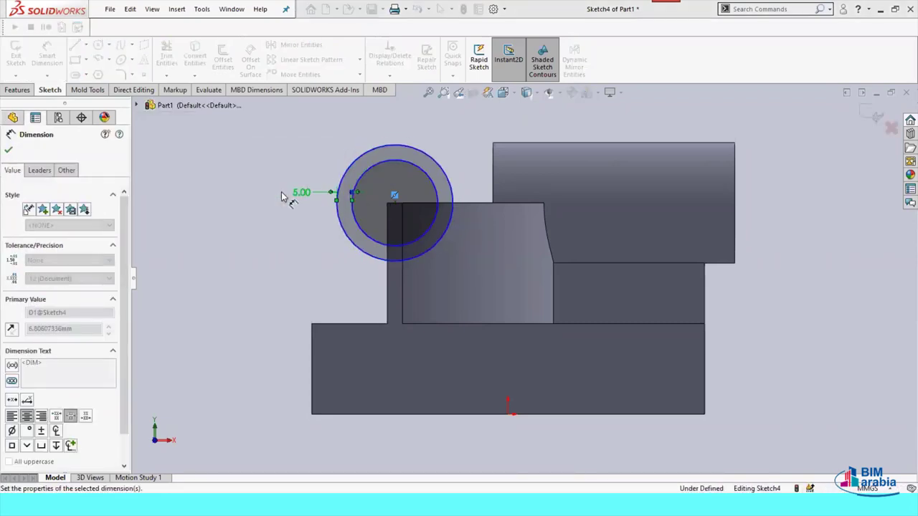
left_click(273, 256)
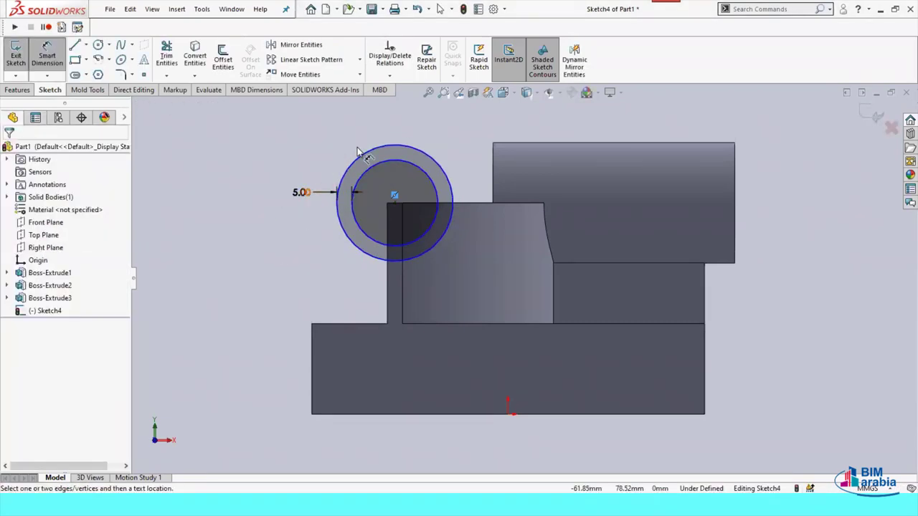
Dimension the outer circle's diameter to 40 mm
left_click(327, 144)
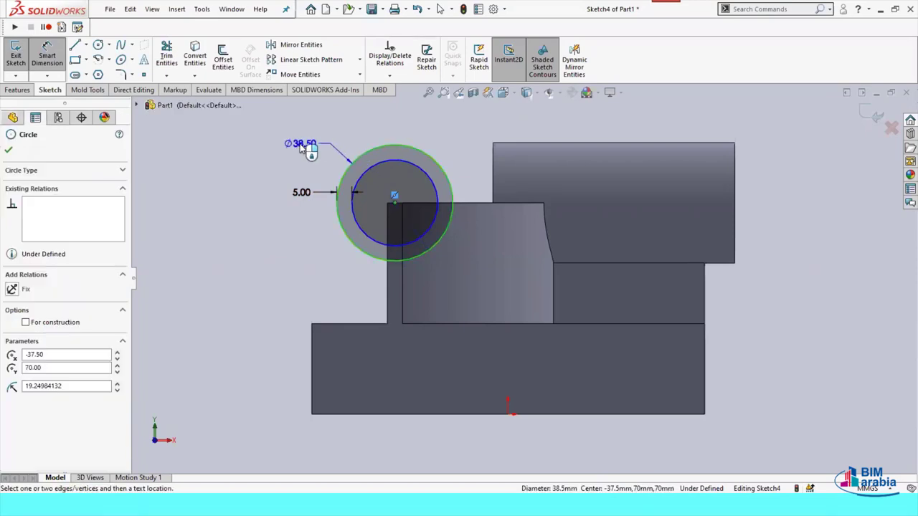
left_click(304, 146)
type("40")
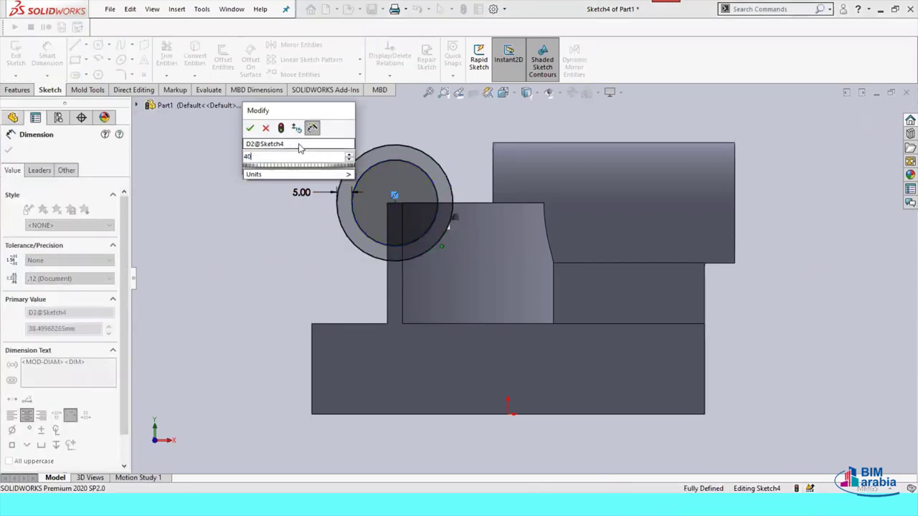
key("Return")
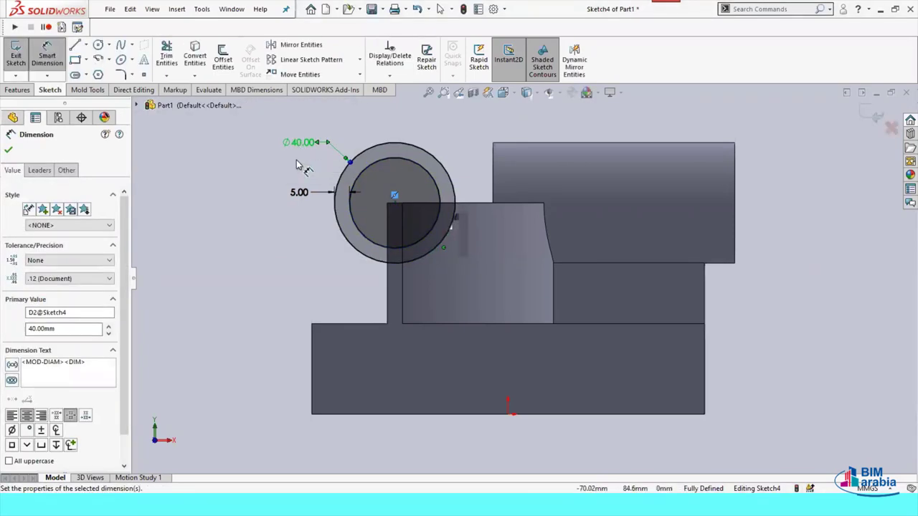
left_click(261, 189)
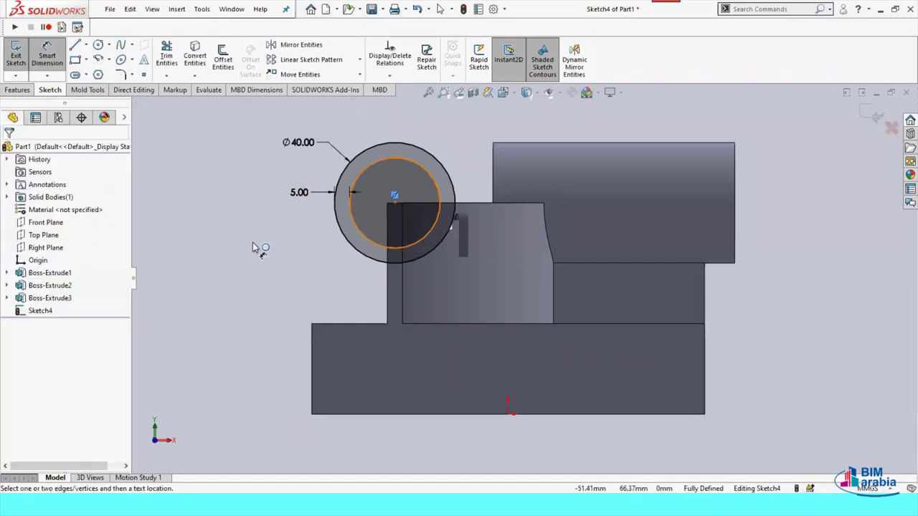
key("Escape")
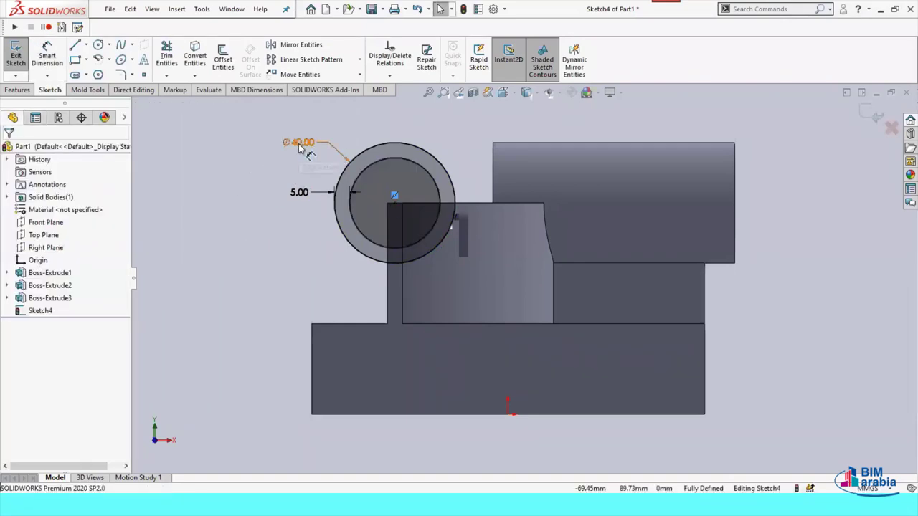
Reopen the Ø40.00 dimension value and close it unchanged
left_click(300, 145)
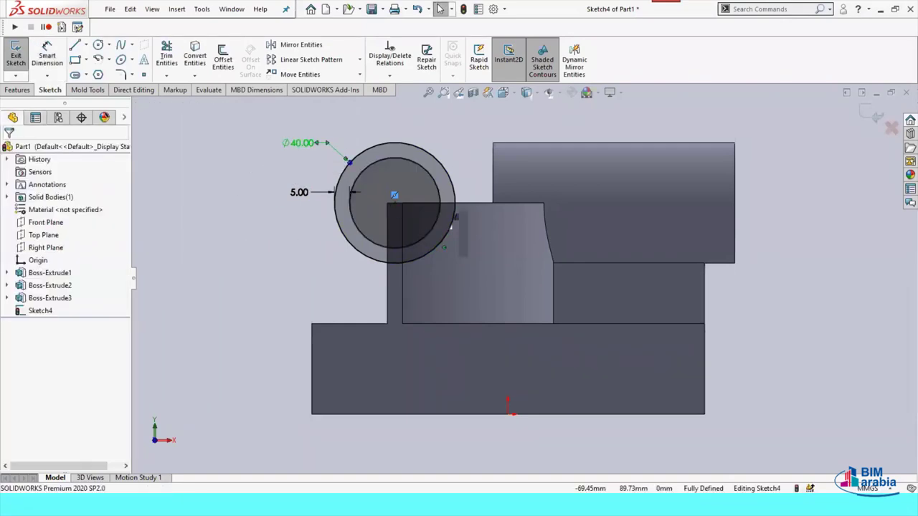
double_click(298, 144)
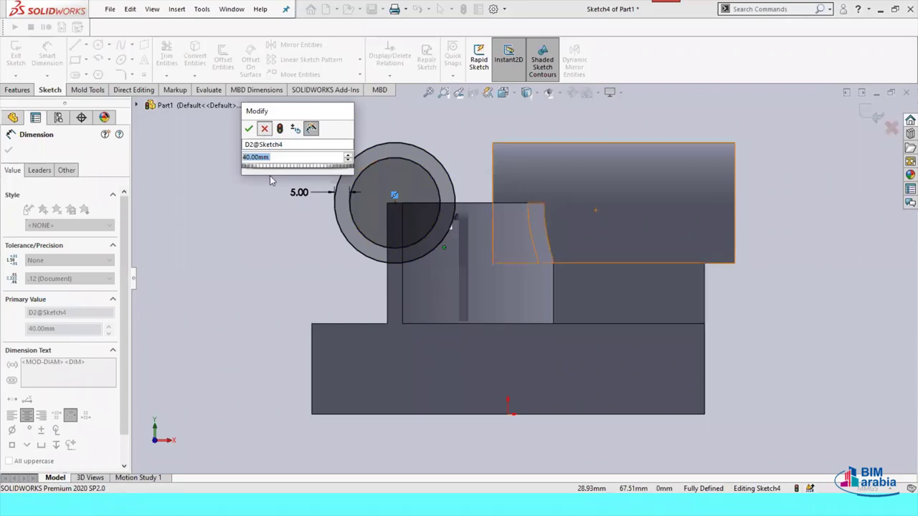
left_click(264, 135)
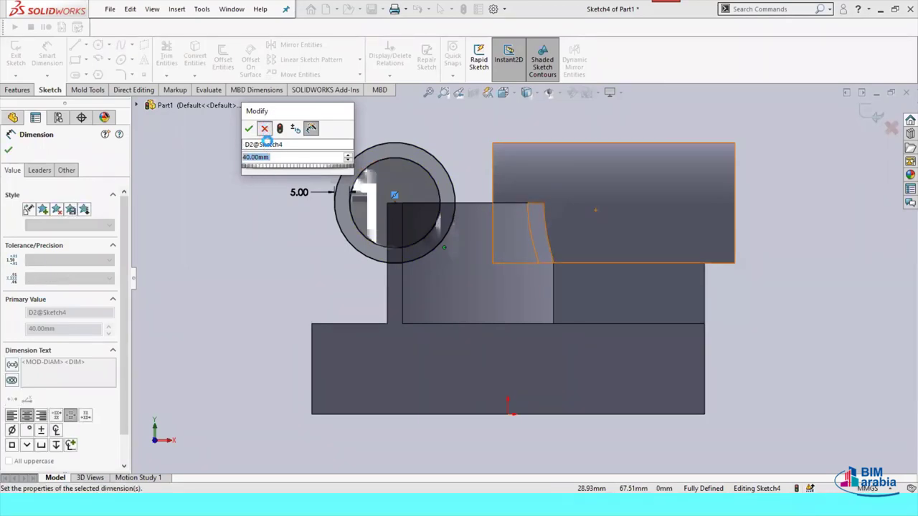
key("Return")
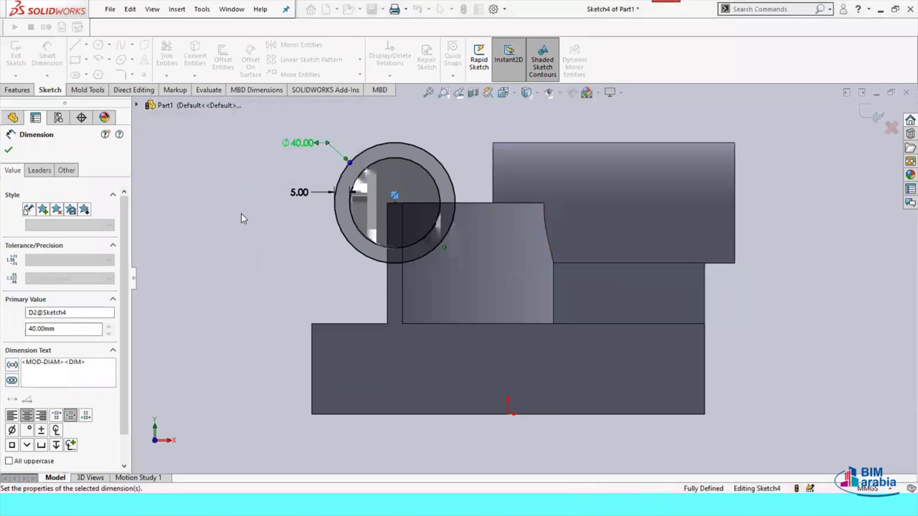
key("Escape")
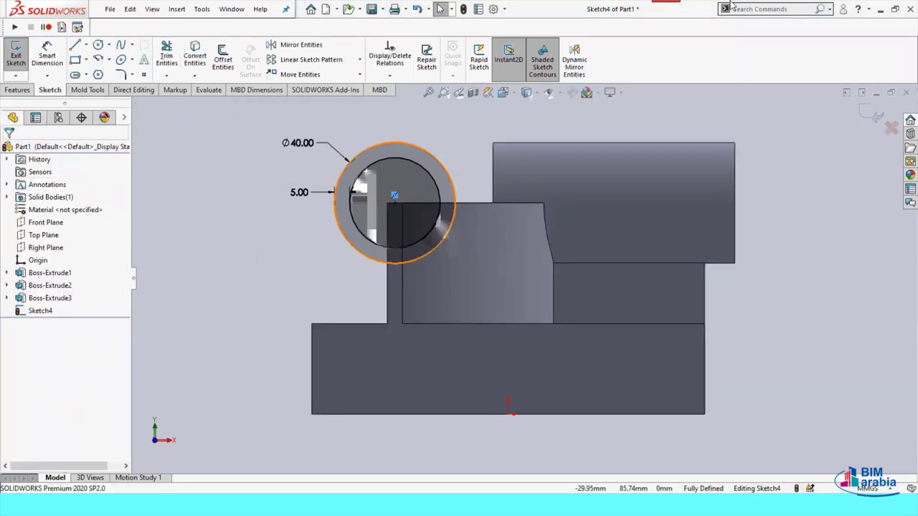
left_click(761, 12)
type("q")
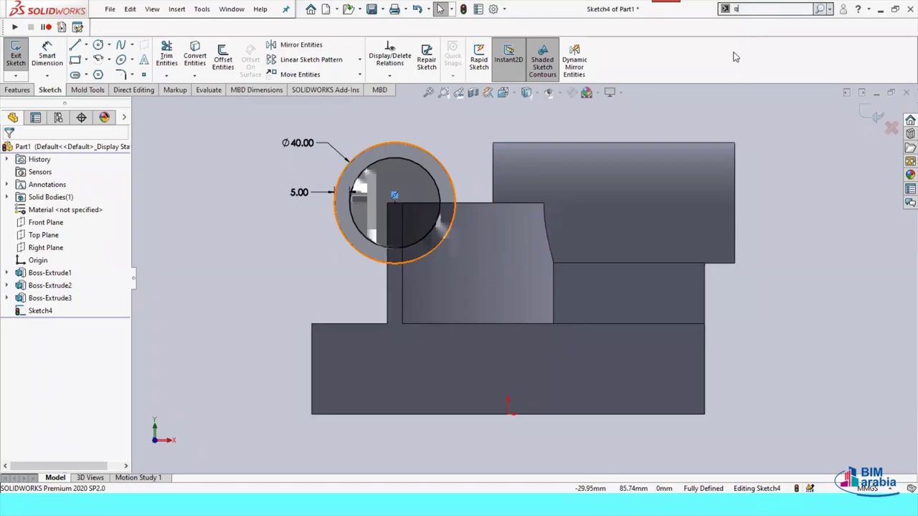
Add global variable A with value 40 in the Equations manager
left_click(753, 21)
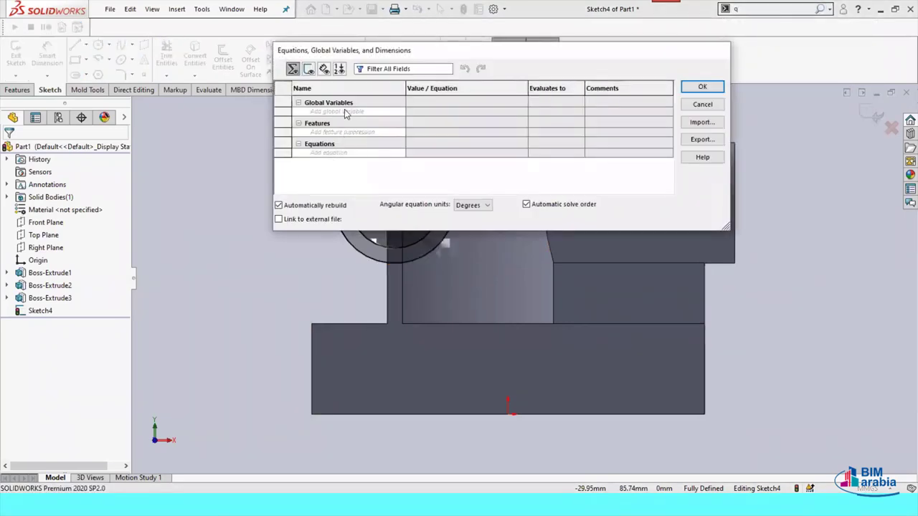
left_click(345, 111)
key("Tab")
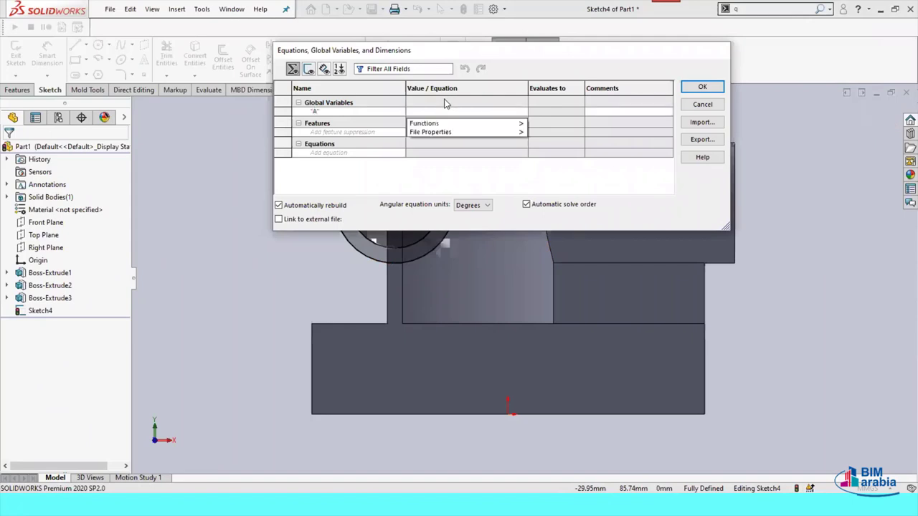
type("==40")
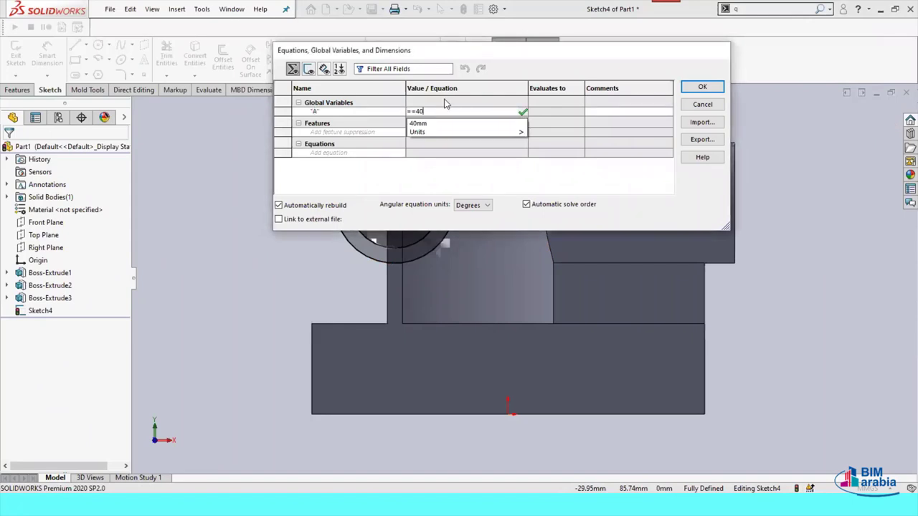
key("BackSpace")
key("BackSpace")
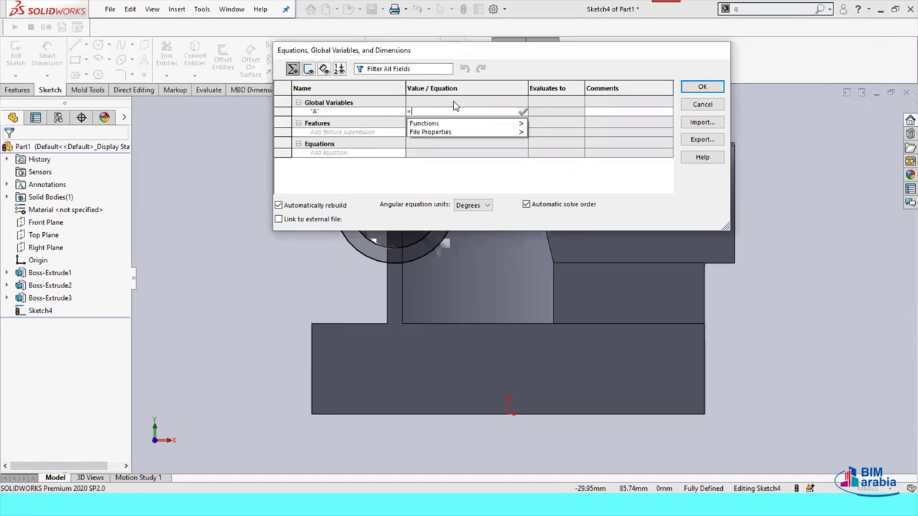
type("40")
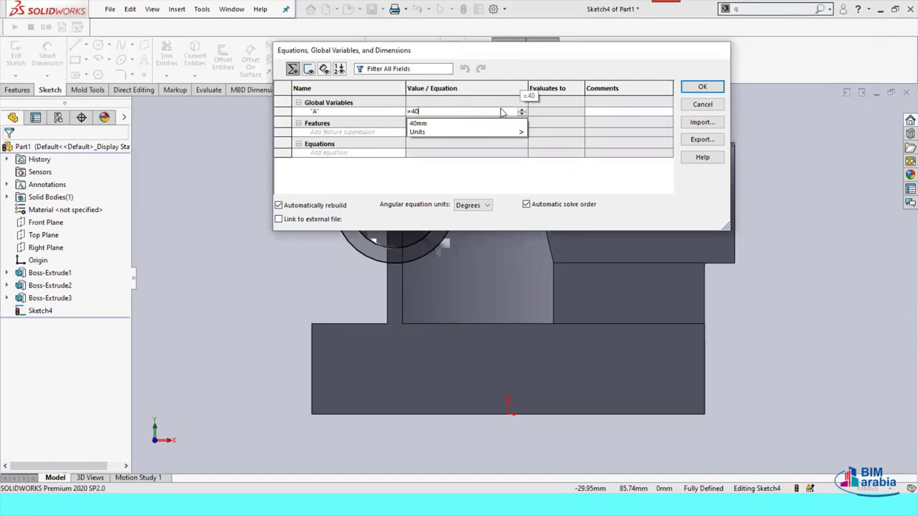
key("Return")
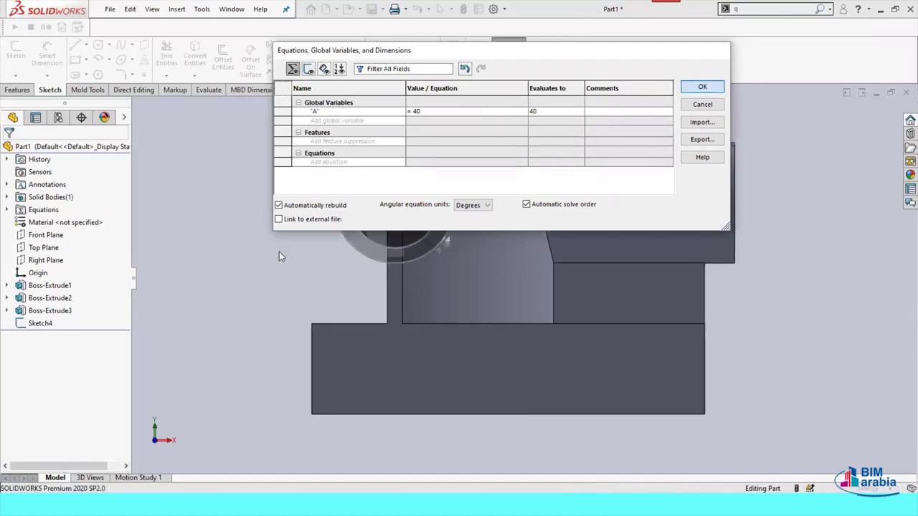
key("Return")
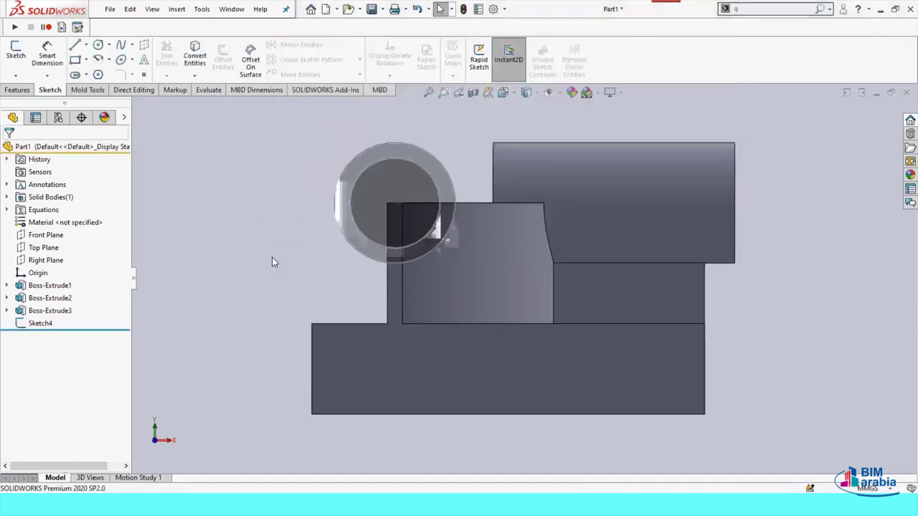
Switch to isometric view and open Sketch3 under Boss-Extrude3 for editing
key("ctrl+7")
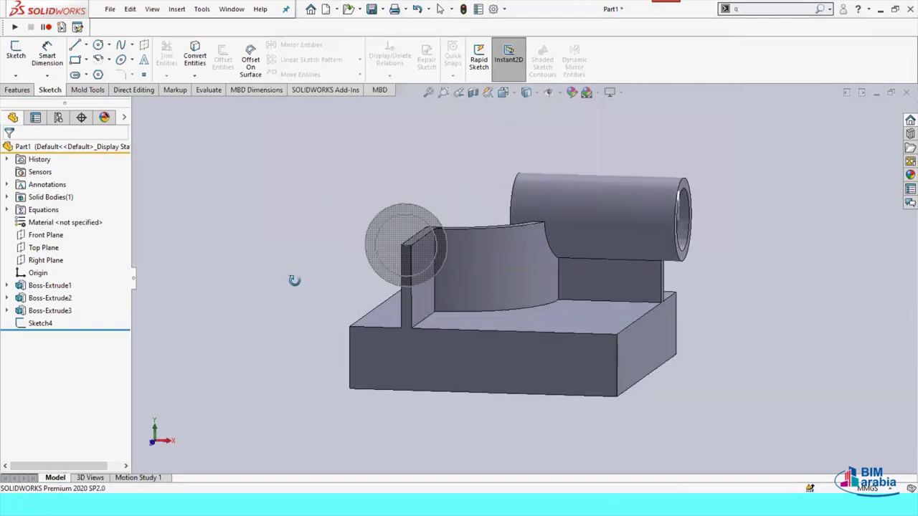
left_click(6, 310)
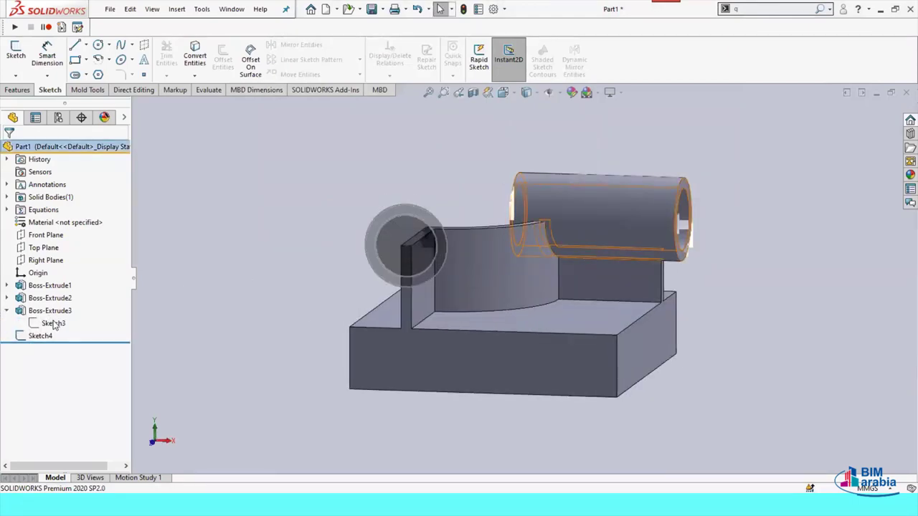
left_click(54, 323)
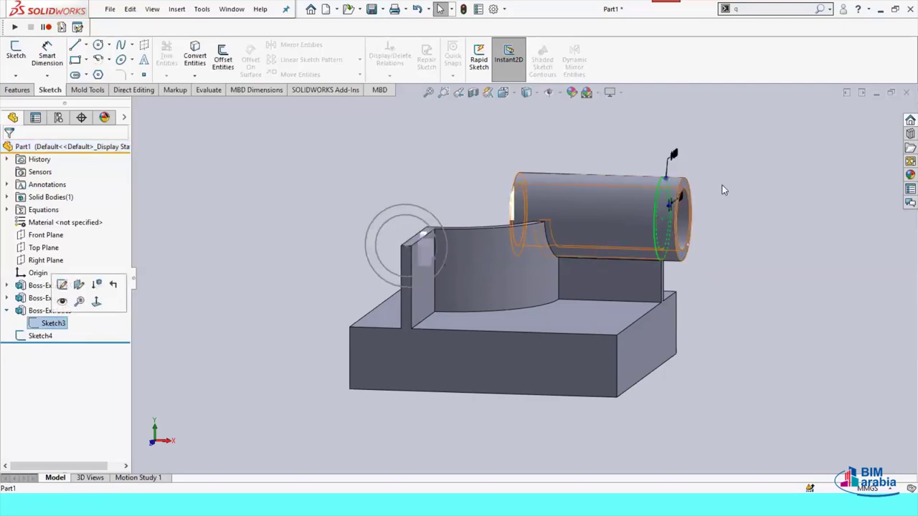
left_click(62, 285)
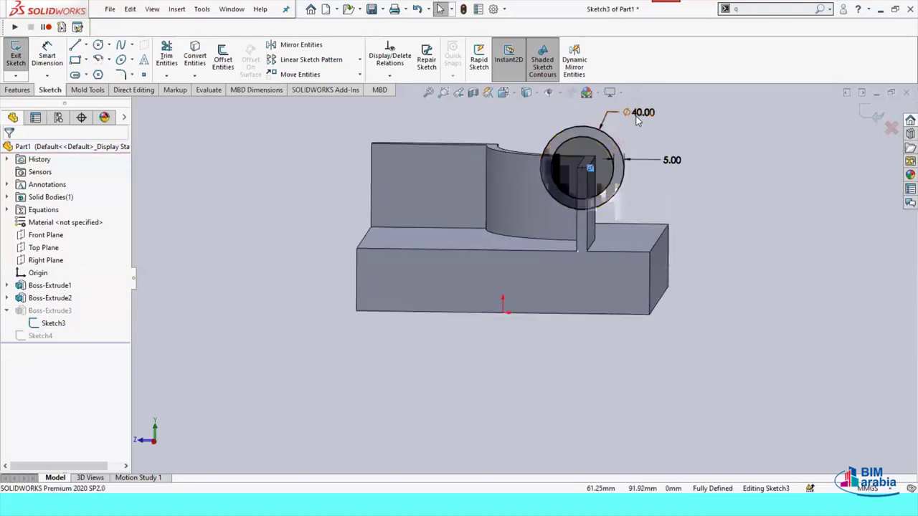
Link Sketch3's Ø40.00 diameter dimension to global variable A
left_click(635, 114)
double_click(636, 112)
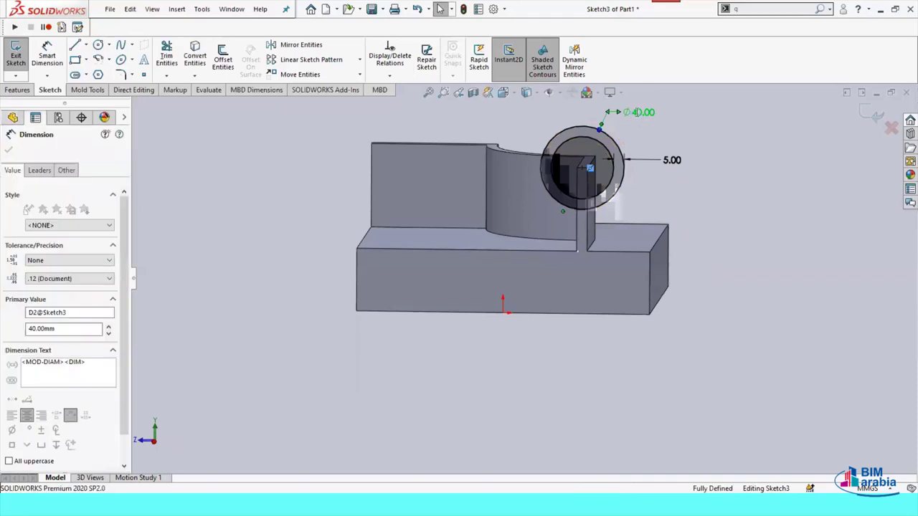
type("=")
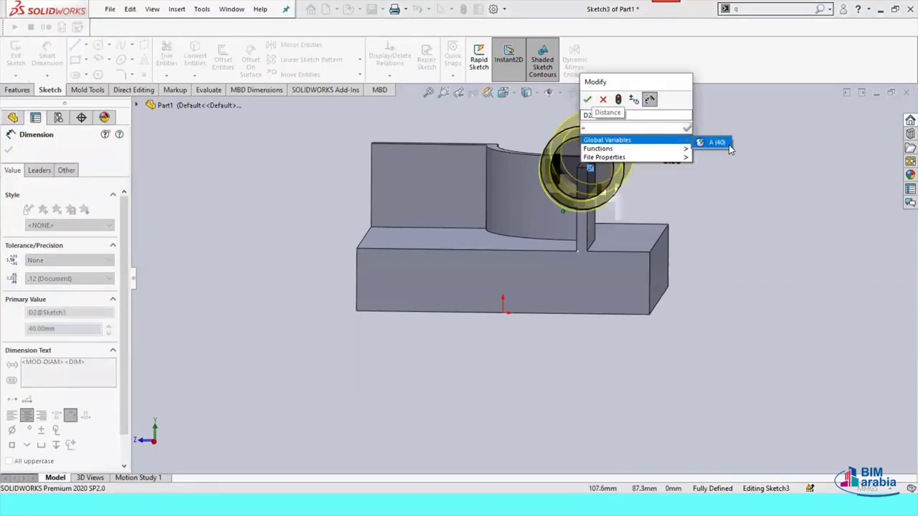
left_click(726, 142)
left_click(687, 128)
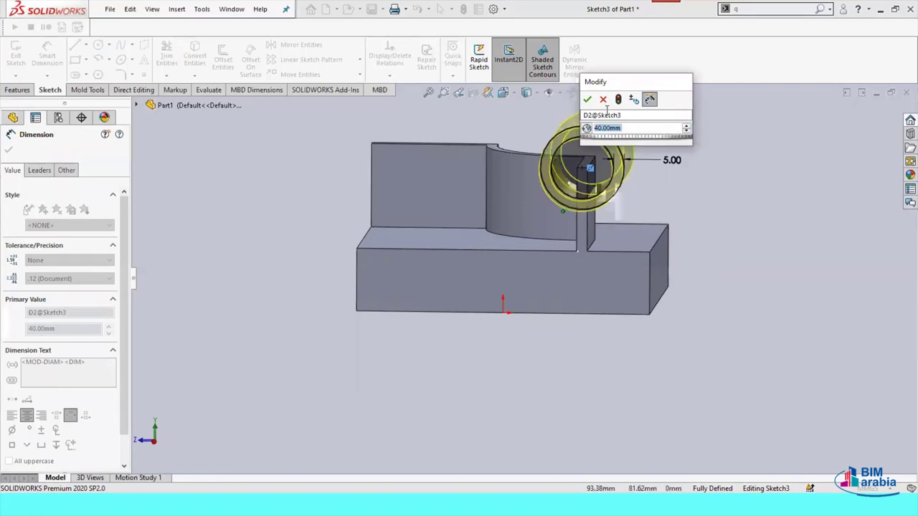
left_click(587, 99)
left_click(736, 177)
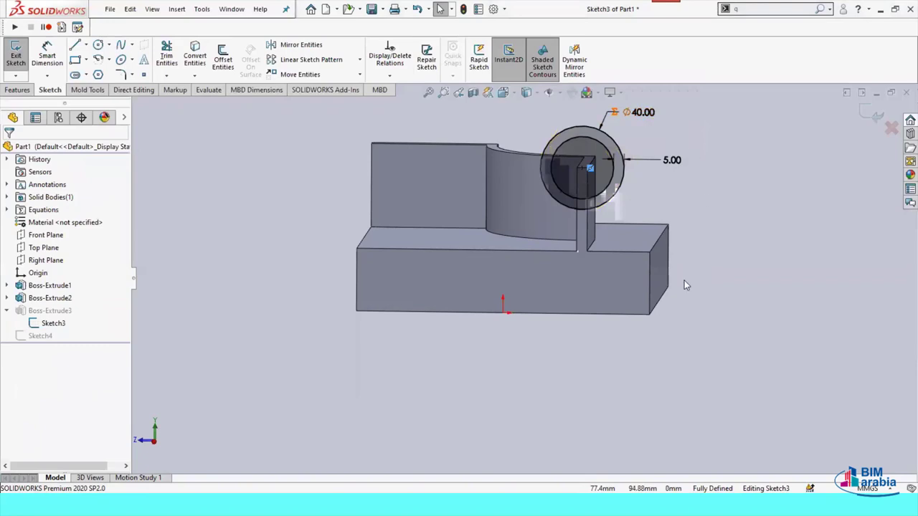
Exit Sketch3 to rebuild the tube boss and view the model from above
middle_click_drag(685, 281, 865, 112)
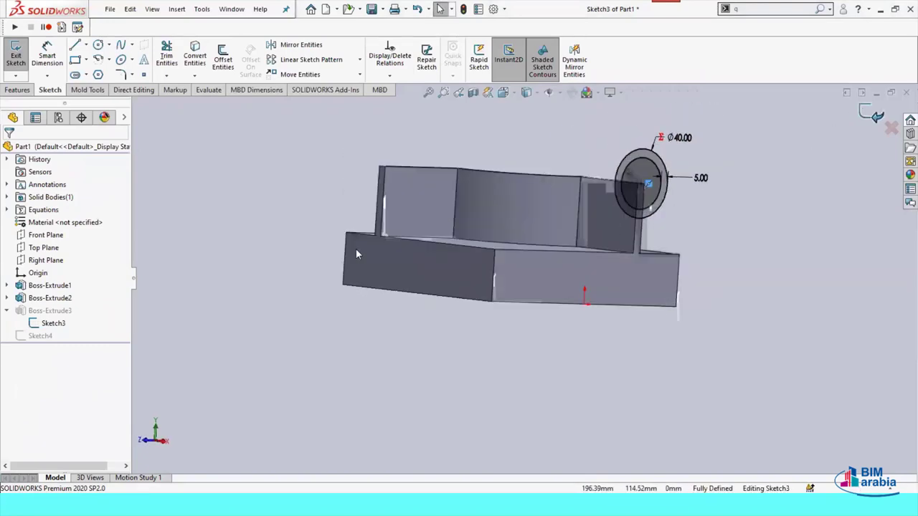
key("ctrl+b")
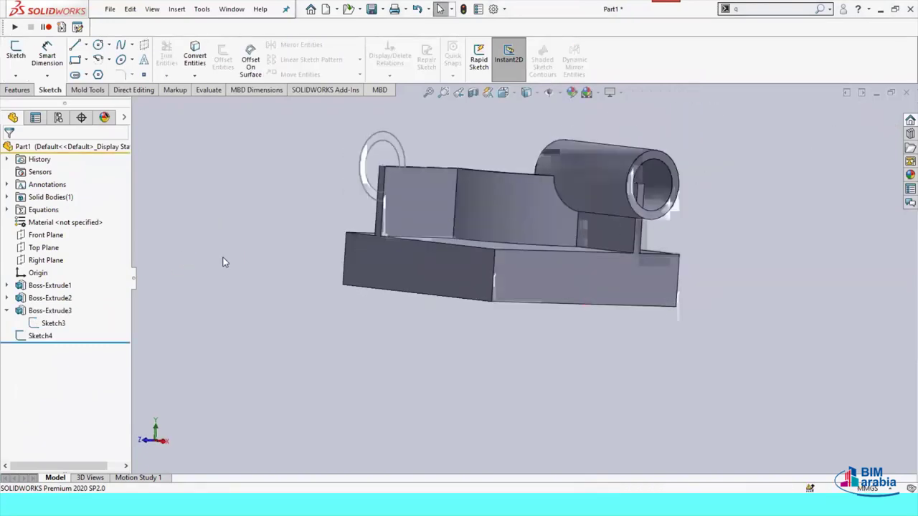
mouse_move(223, 262)
middle_mouse_down()
mouse_move(307, 359)
mouse_move(311, 394)
mouse_move(55, 348)
mouse_move(59, 332)
middle_mouse_up()
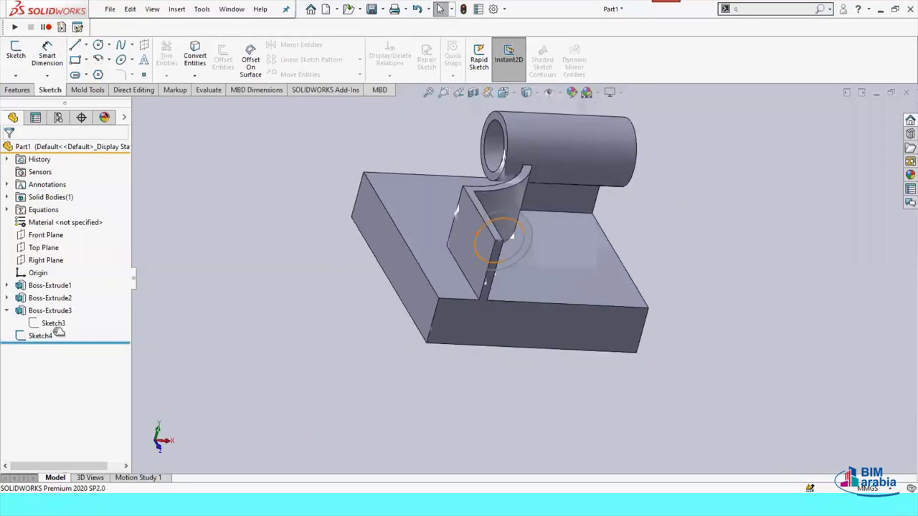
Edit Sketch4 and try setting its Ø40 diameter equal to global variable A
left_click(51, 335)
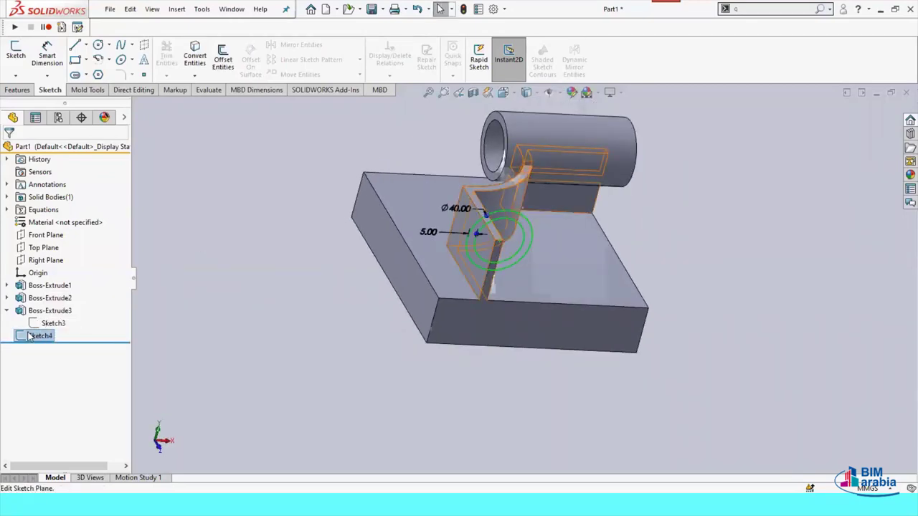
left_click(31, 336)
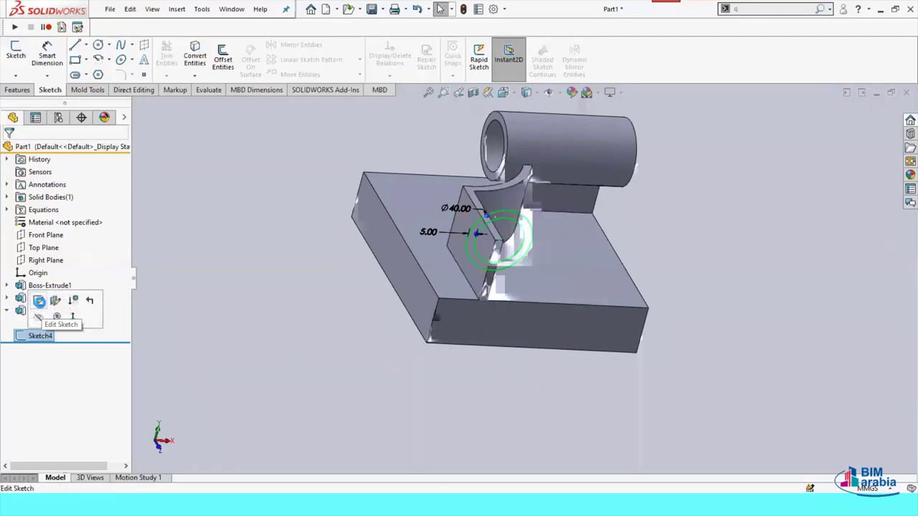
left_click(38, 302)
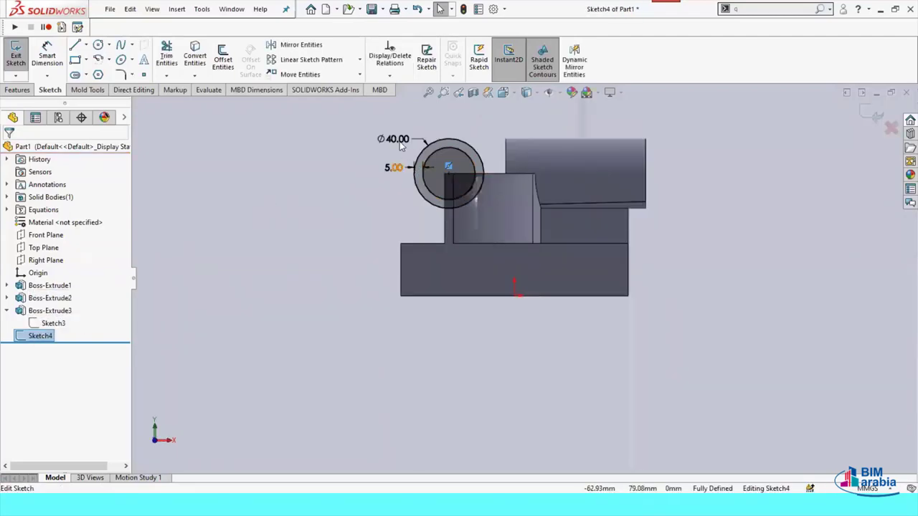
left_click(398, 140)
double_click(400, 138)
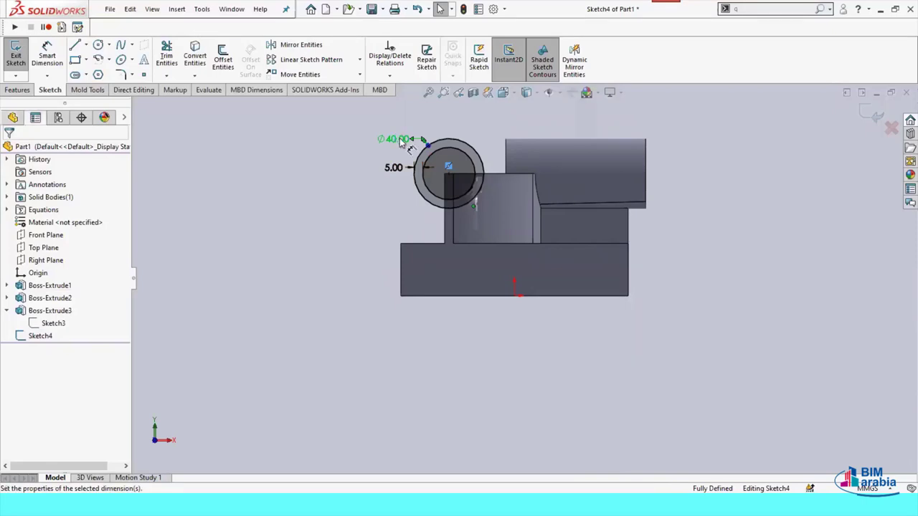
type("=")
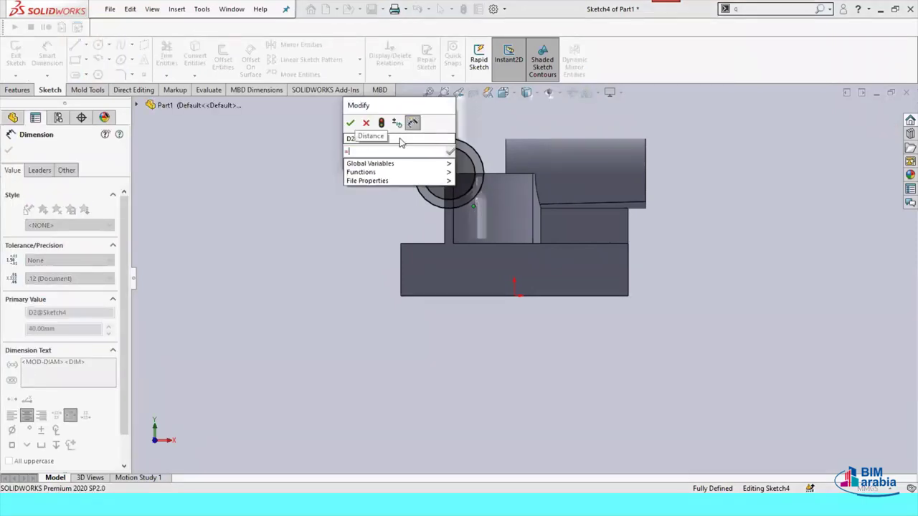
key("Down")
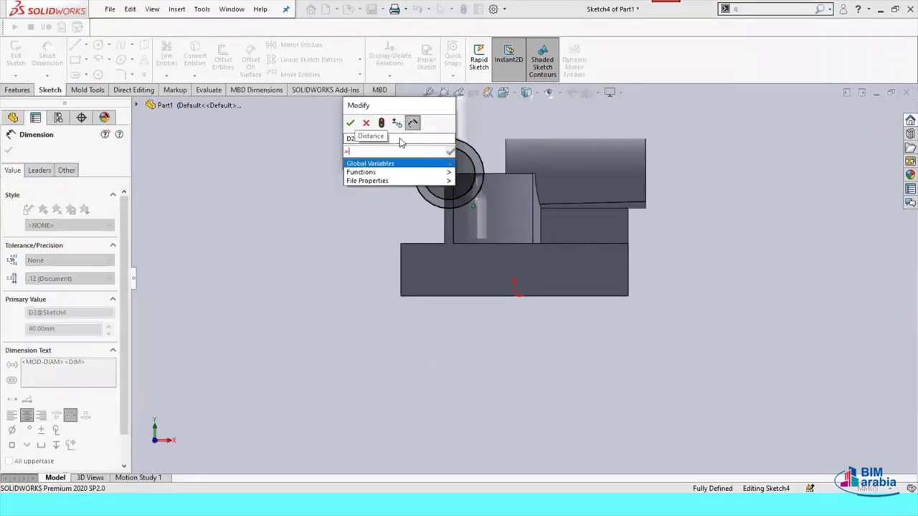
key("Right")
key("Return")
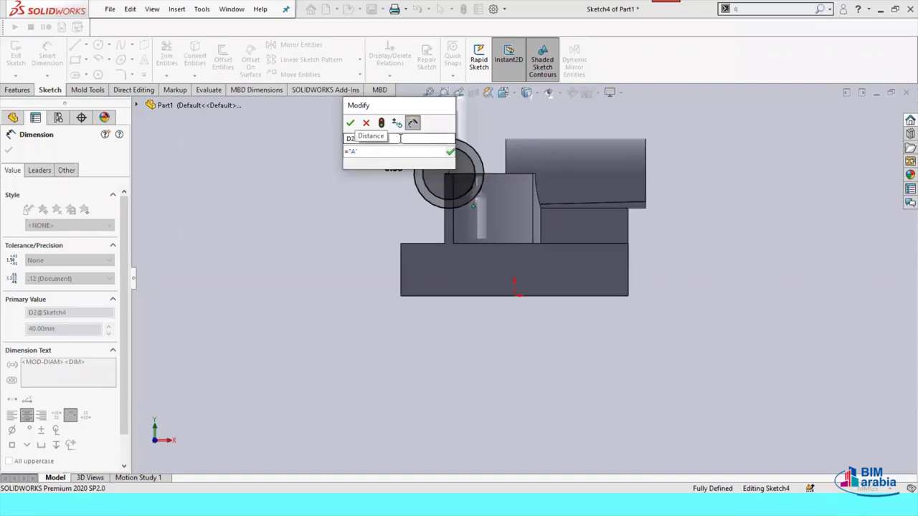
left_click(449, 155)
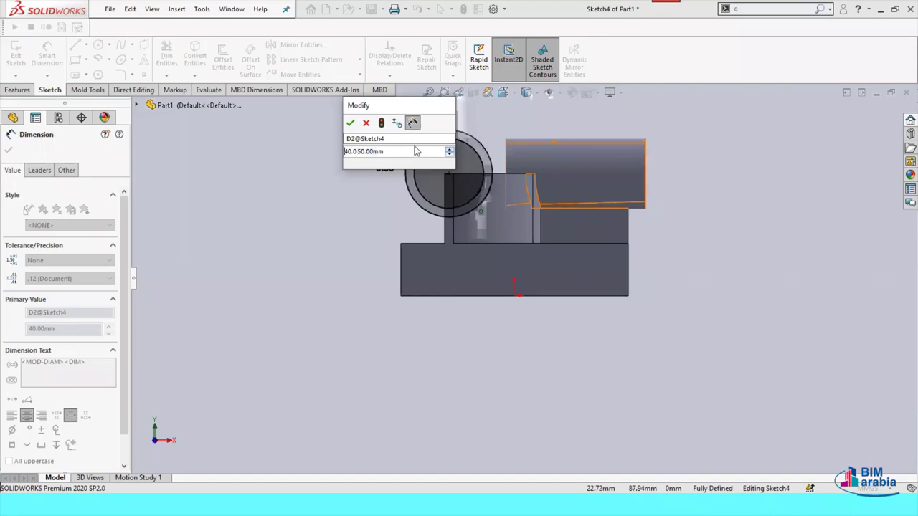
key("Delete")
key("Delete")
key("Delete")
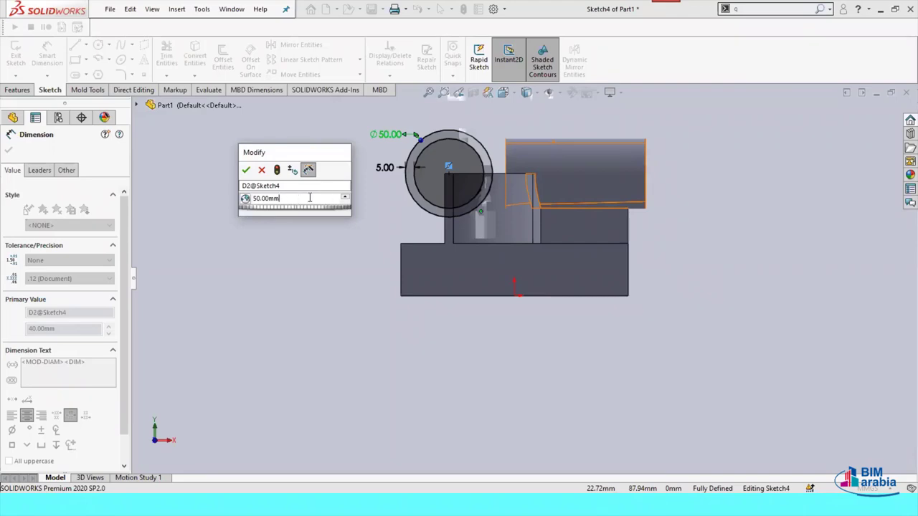
left_click(327, 198)
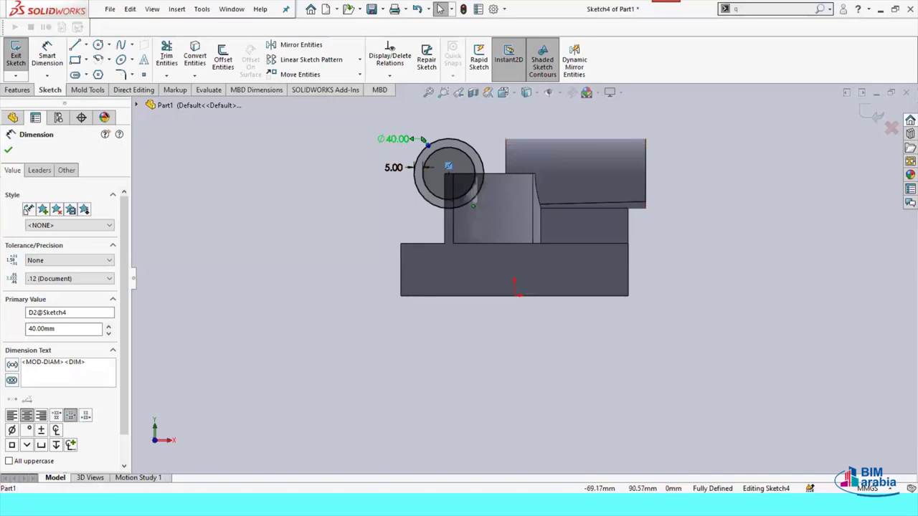
Re-link the Ø40.00 diameter to global variable A and confirm the 40.00 mm value
double_click(396, 138)
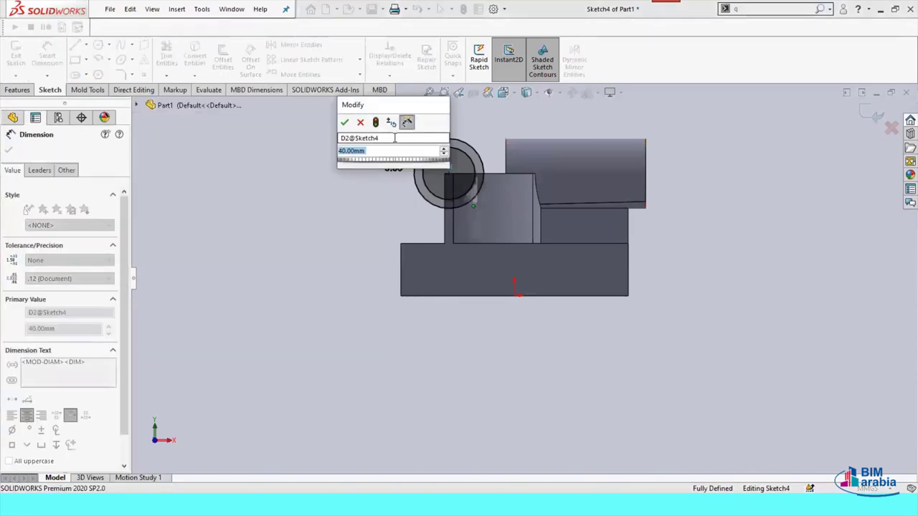
type("=")
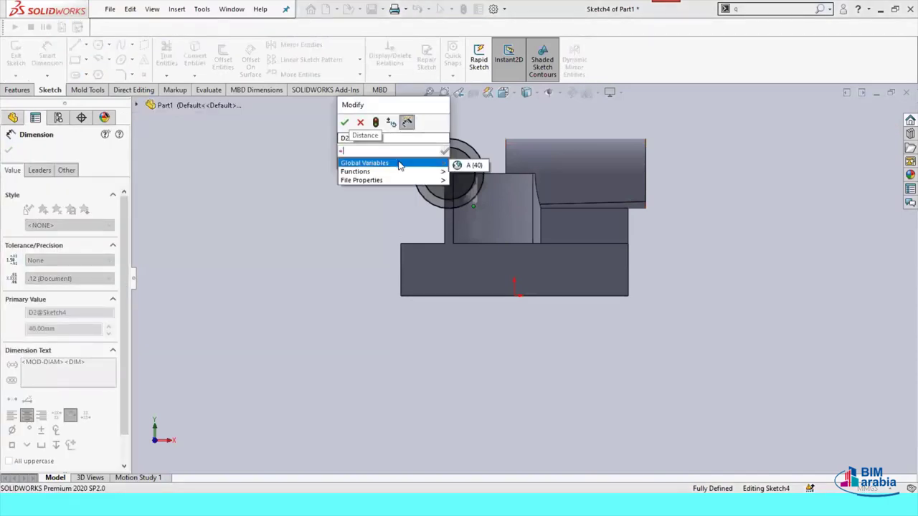
left_click(475, 165)
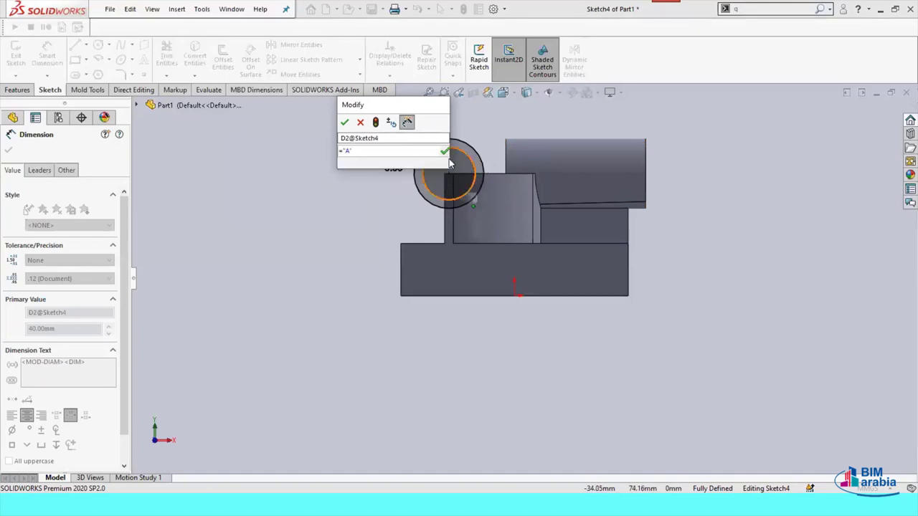
left_click(444, 153)
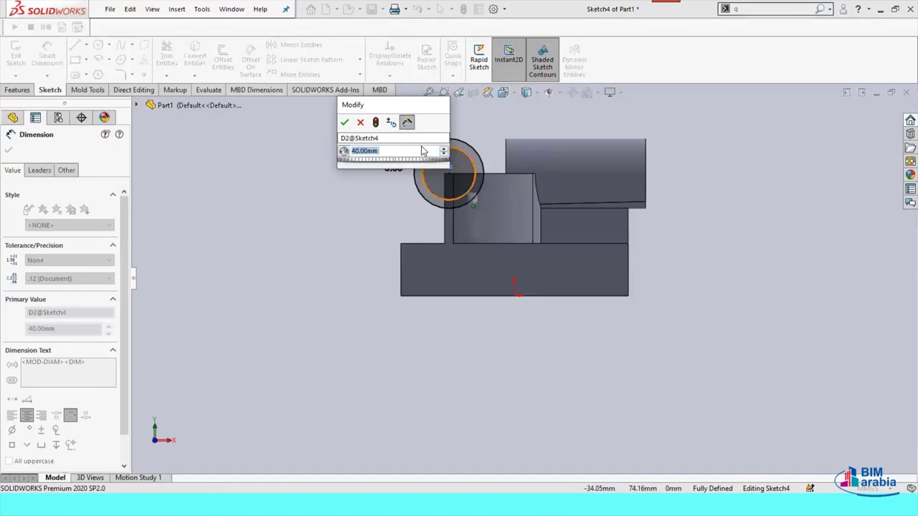
left_click_drag(325, 141, 302, 147)
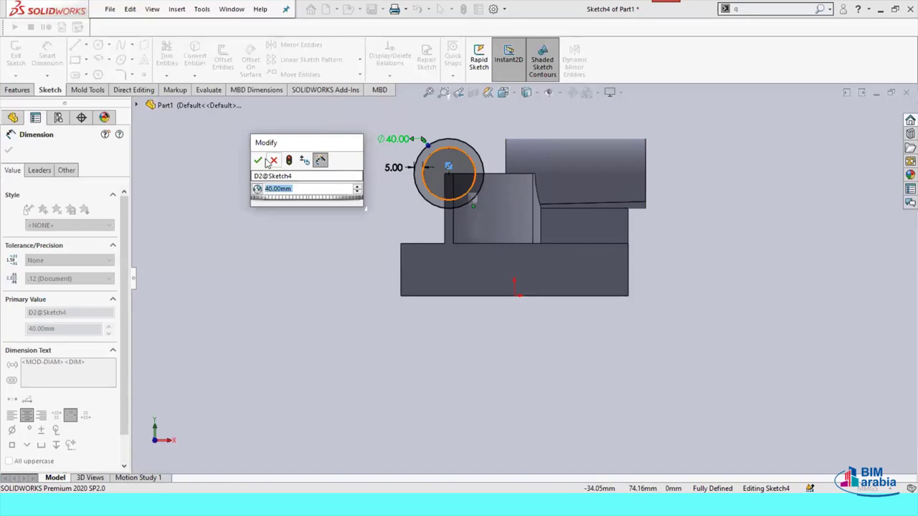
left_click(258, 159)
left_click(345, 178)
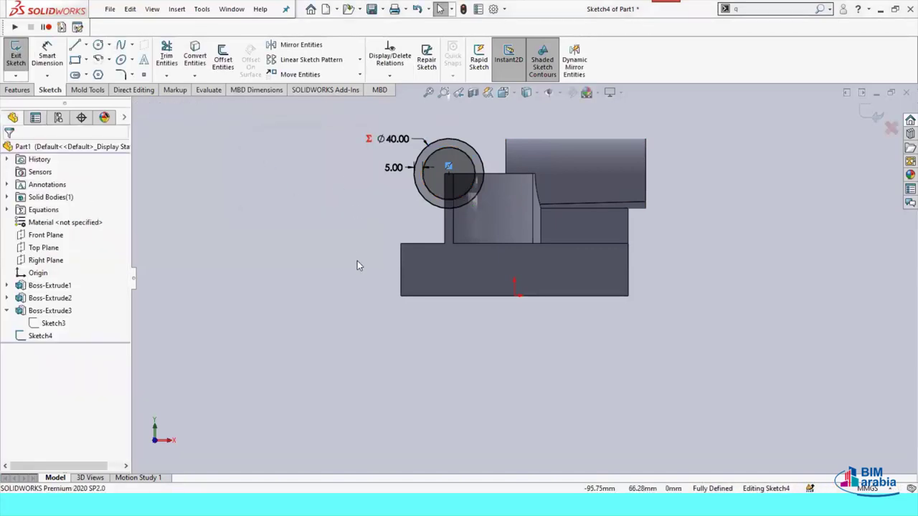
middle_click_drag(327, 260, 420, 195)
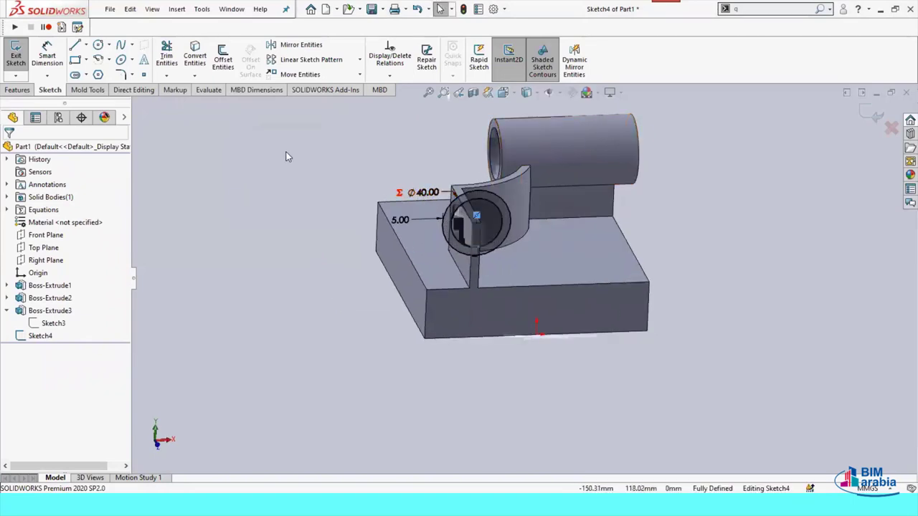
Extrude Sketch4 as a boss 70 mm reversed plus 10 mm Blind in Direction 2
left_click(17, 90)
left_click(20, 54)
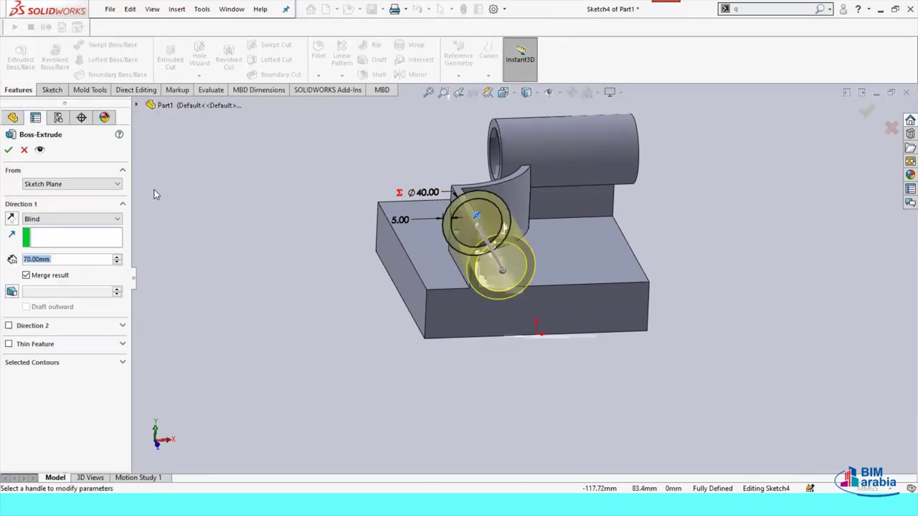
left_click(11, 219)
left_click(9, 326)
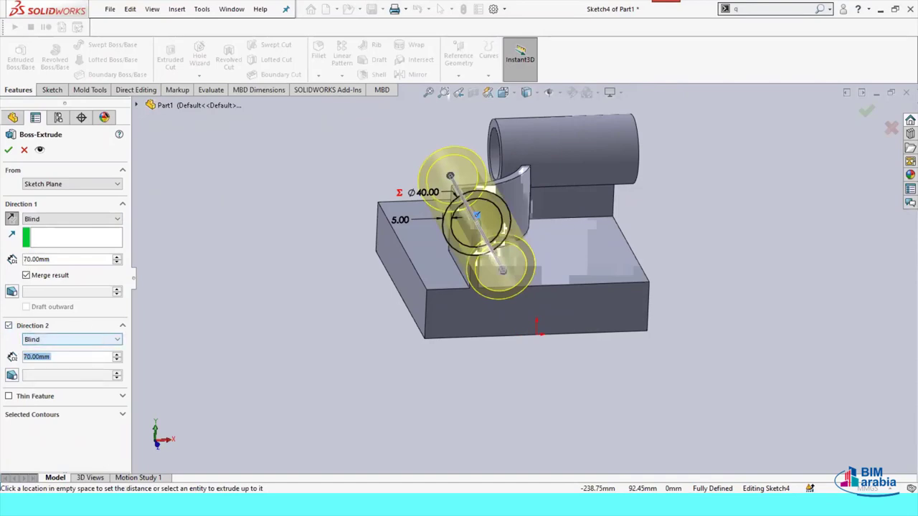
type("10")
key("Return")
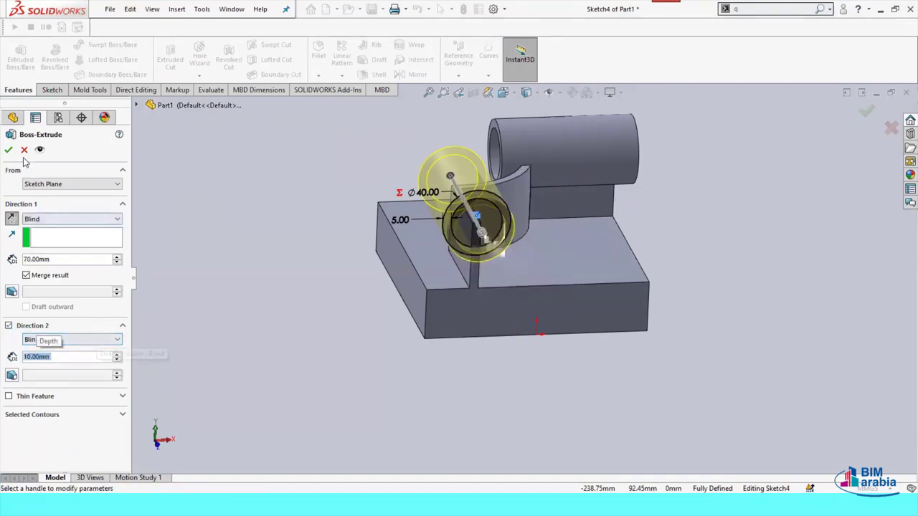
key("Return")
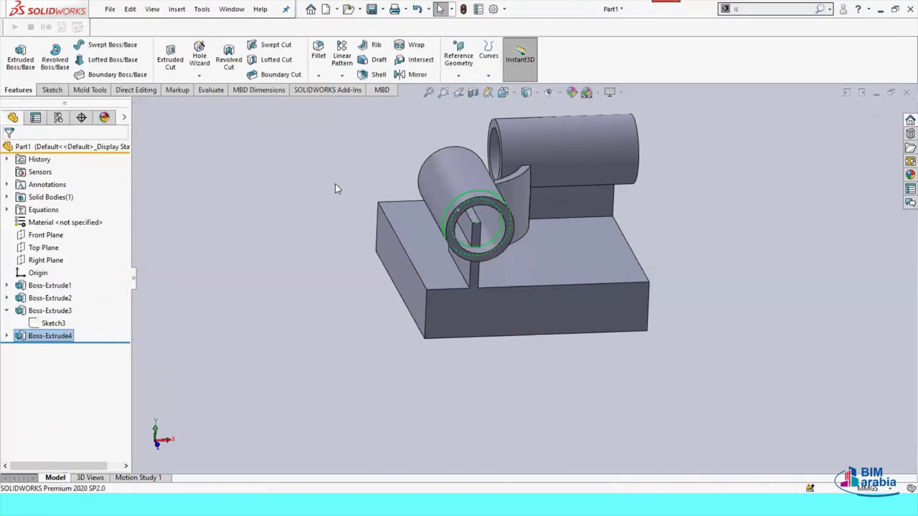
Sketch on the second tube's end face and convert its Ø30 inner edge into a circle
mouse_move(763, 343)
middle_mouse_down()
mouse_move(656, 323)
mouse_move(635, 341)
mouse_move(471, 372)
middle_mouse_up()
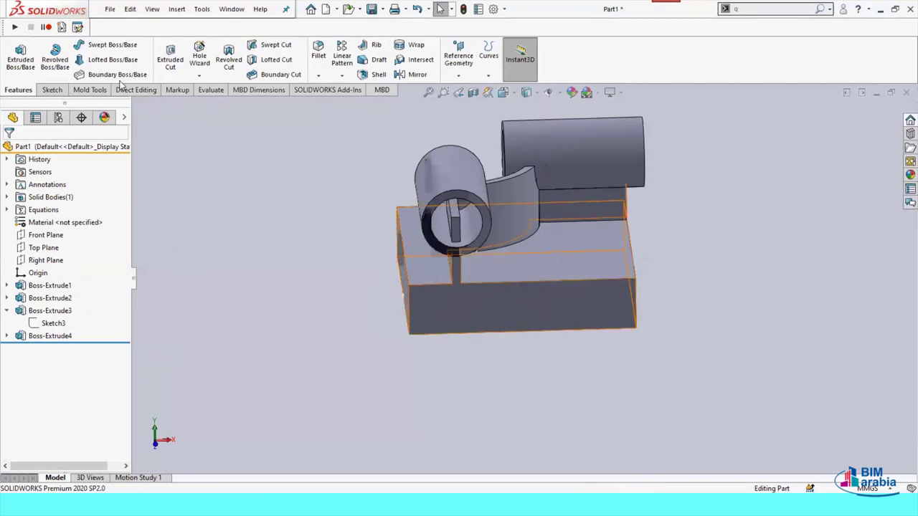
left_click(174, 256)
left_click(170, 55)
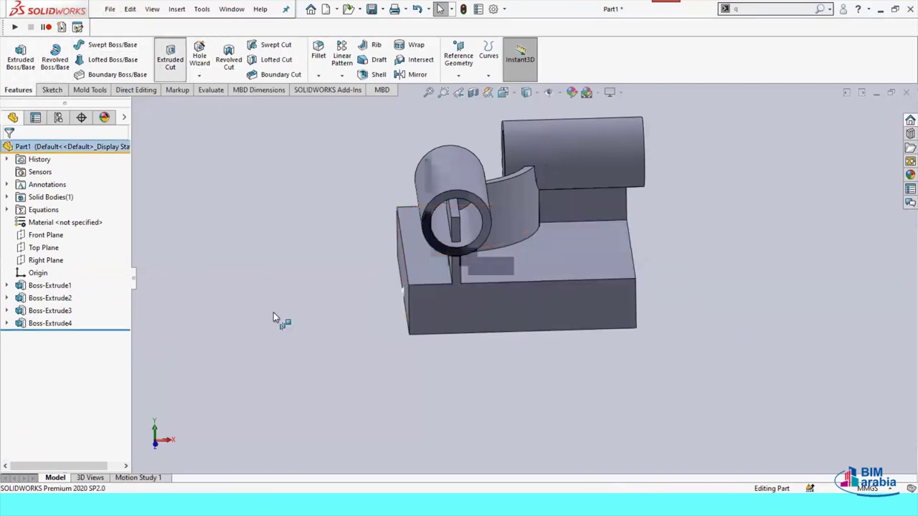
left_click(476, 203)
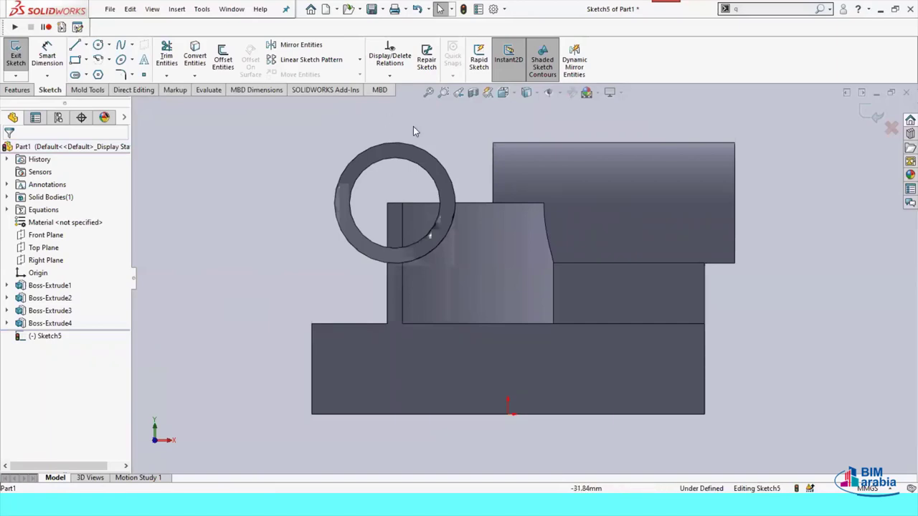
left_click(401, 159)
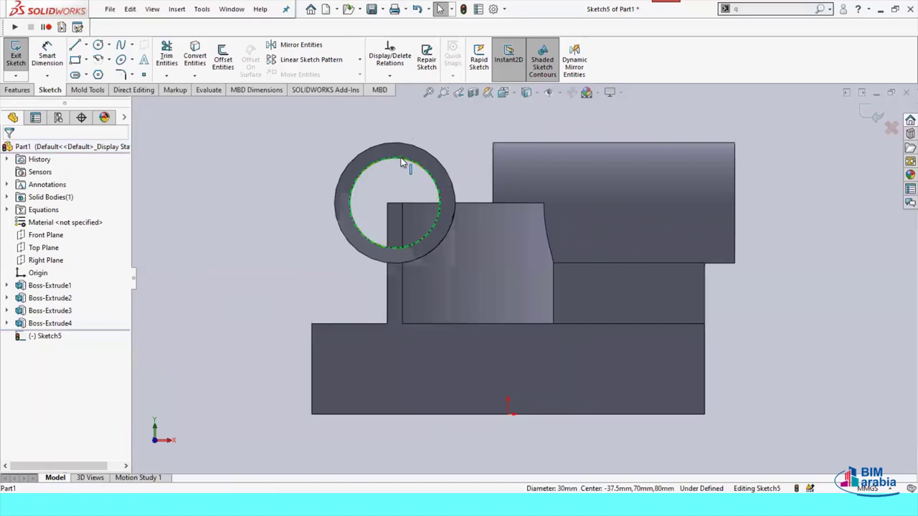
left_click(194, 57)
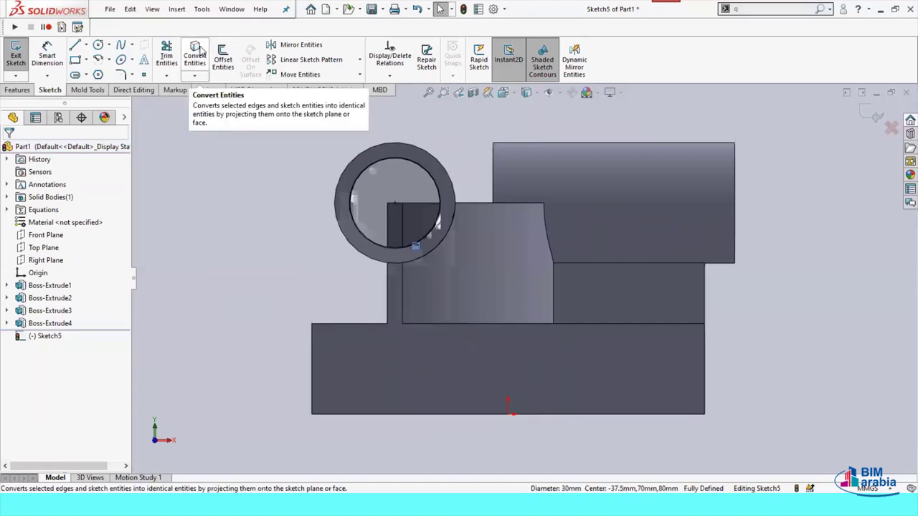
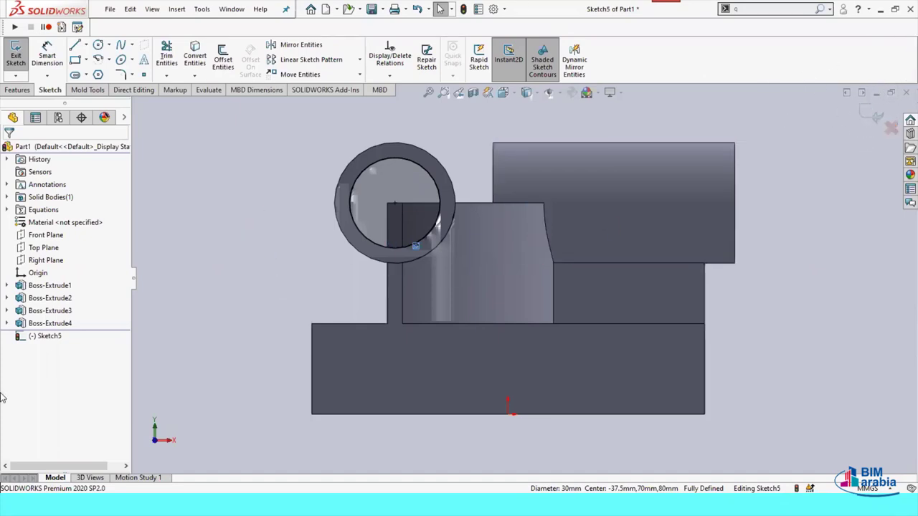
Convert the first ring's inner edge into a 30 mm circle and cut it Through All
left_click(371, 170)
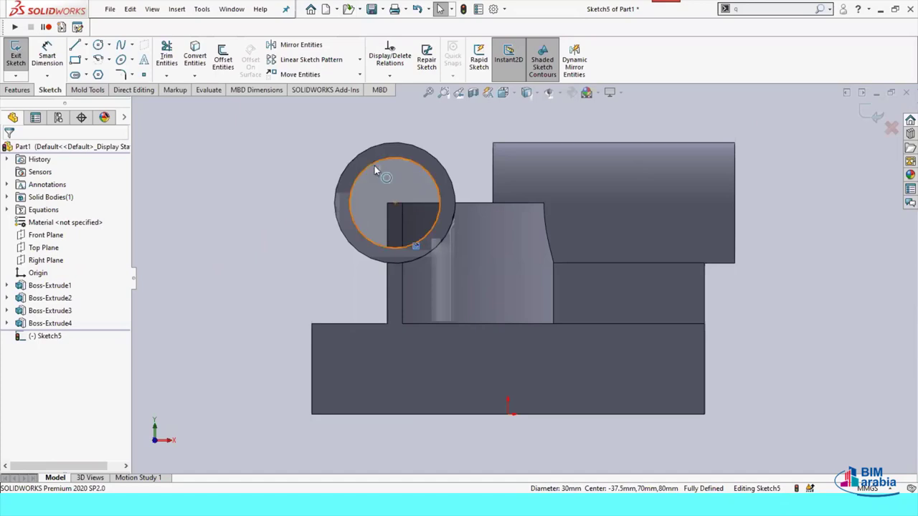
left_click(200, 55)
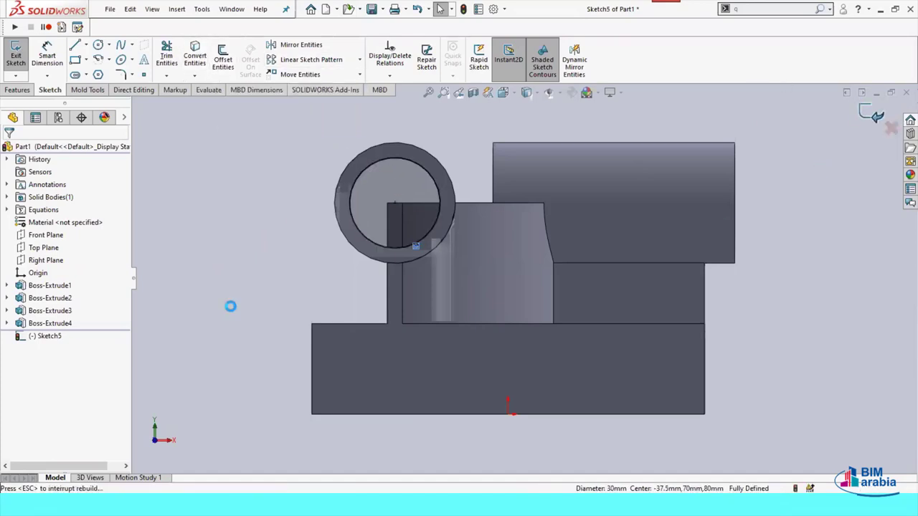
right_click_drag(338, 258, 373, 185)
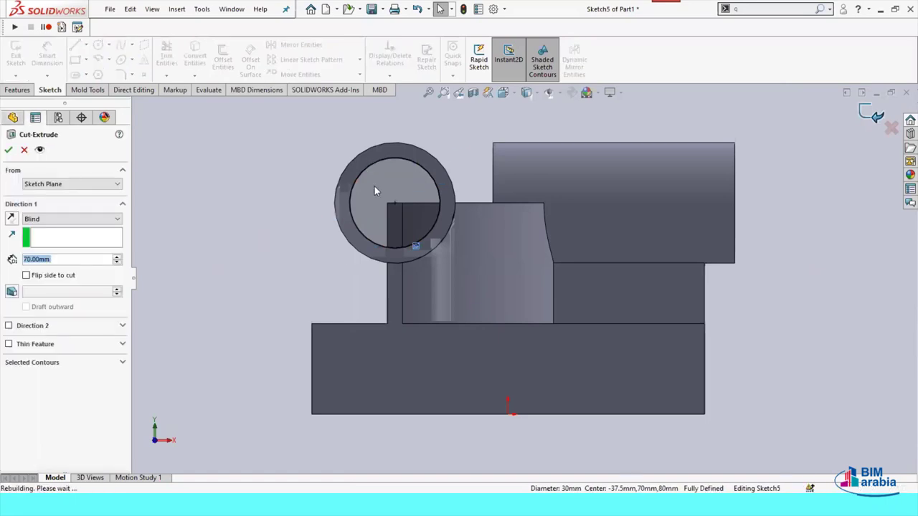
middle_click_drag(400, 317, 329, 418)
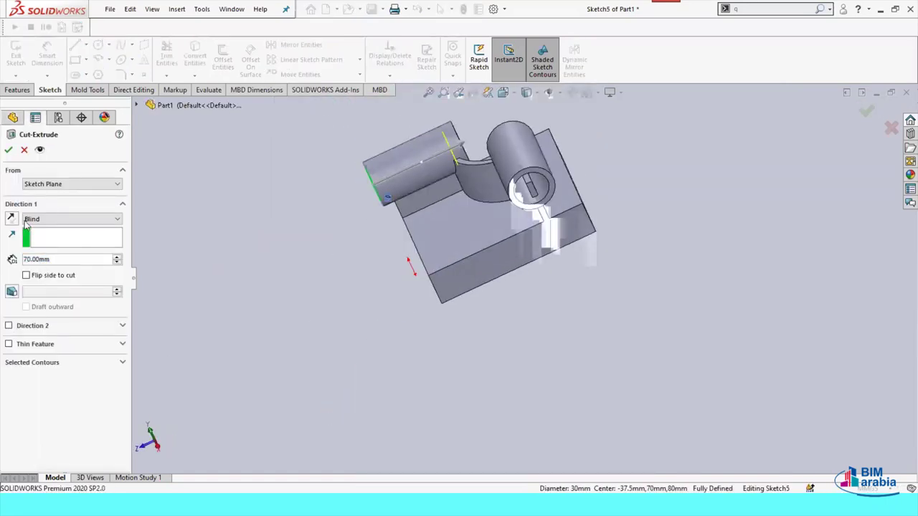
left_click(72, 219)
left_click(66, 237)
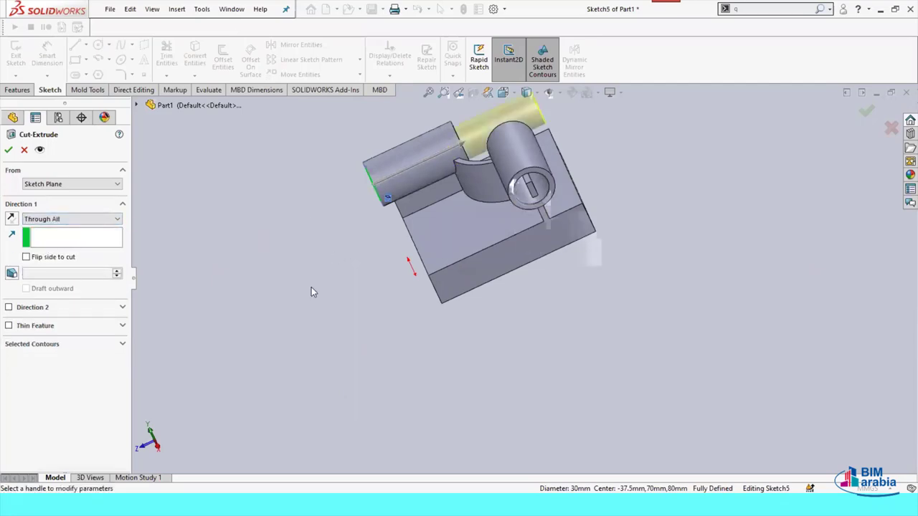
mouse_move(311, 287)
middle_mouse_down()
mouse_move(367, 237)
mouse_move(318, 216)
middle_mouse_up()
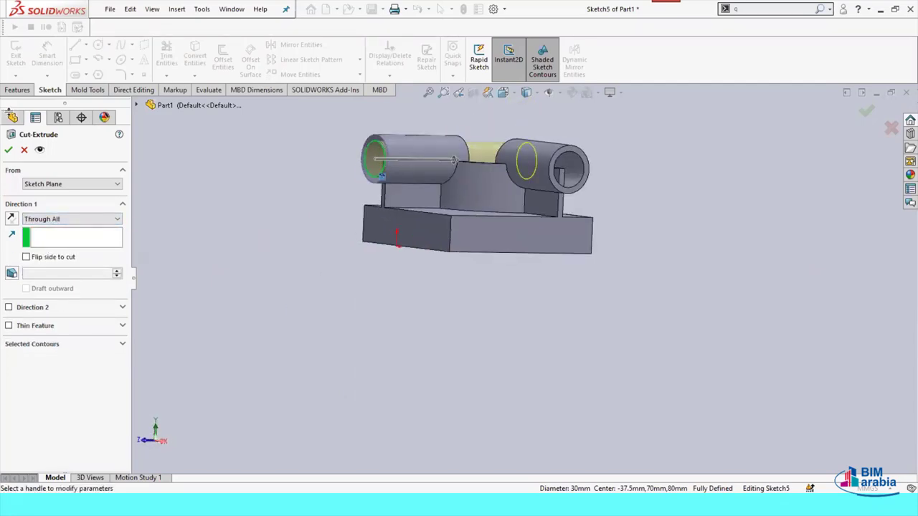
left_click(8, 150)
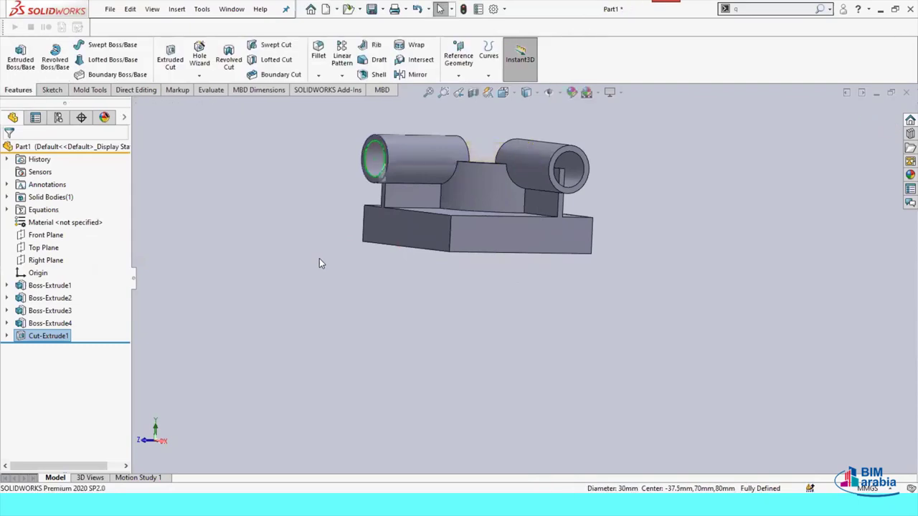
Sketch on the second ring's end face, convert its 30 mm inner edge, and cut it Through All
mouse_move(372, 277)
middle_mouse_down()
mouse_move(394, 217)
mouse_move(373, 256)
mouse_move(421, 287)
mouse_move(261, 272)
mouse_move(422, 264)
mouse_move(397, 279)
mouse_move(360, 260)
mouse_move(299, 287)
mouse_move(268, 281)
mouse_move(277, 285)
middle_mouse_up()
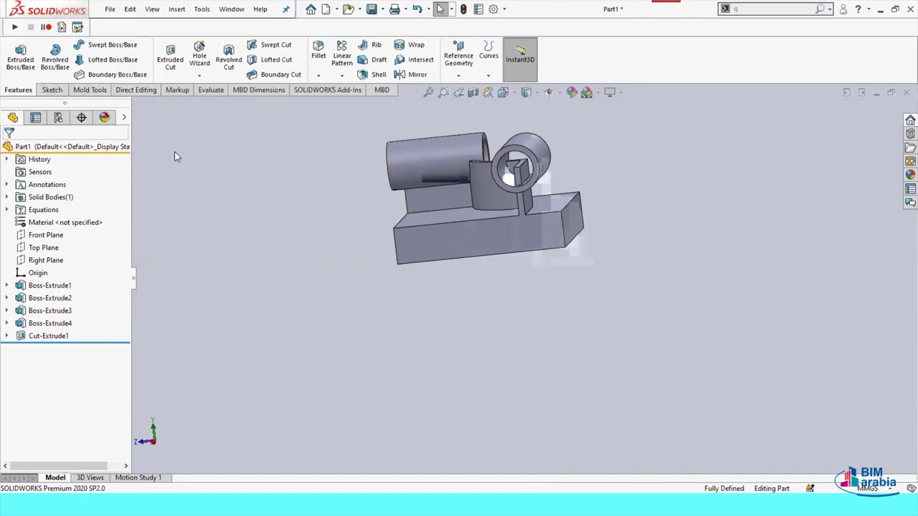
mouse_move(287, 210)
middle_mouse_down()
mouse_move(308, 206)
mouse_move(273, 185)
mouse_move(330, 206)
mouse_move(241, 179)
middle_mouse_up()
left_click(170, 57)
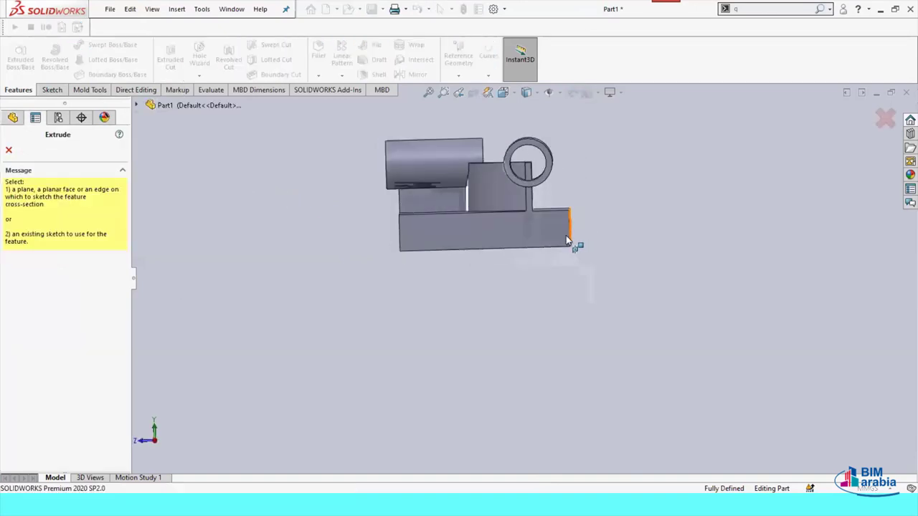
scroll(531, 163, "down", 5)
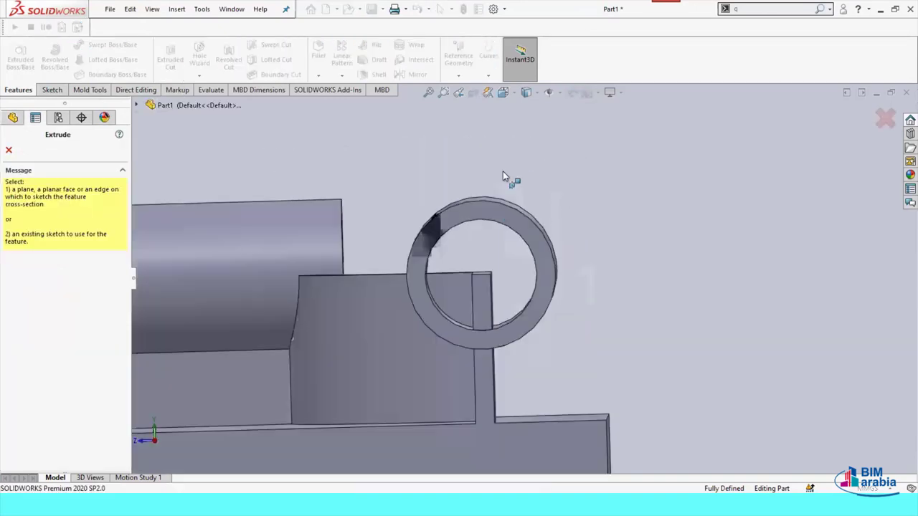
left_click(492, 208)
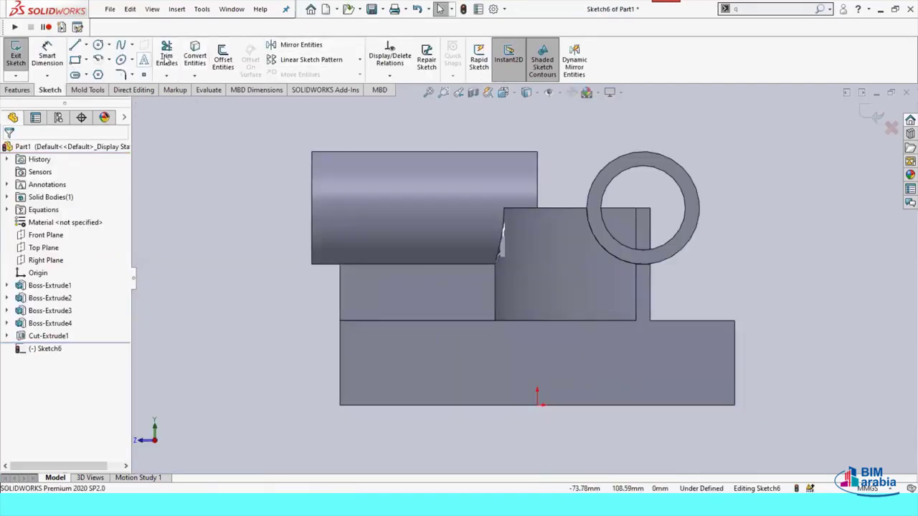
left_click(194, 57)
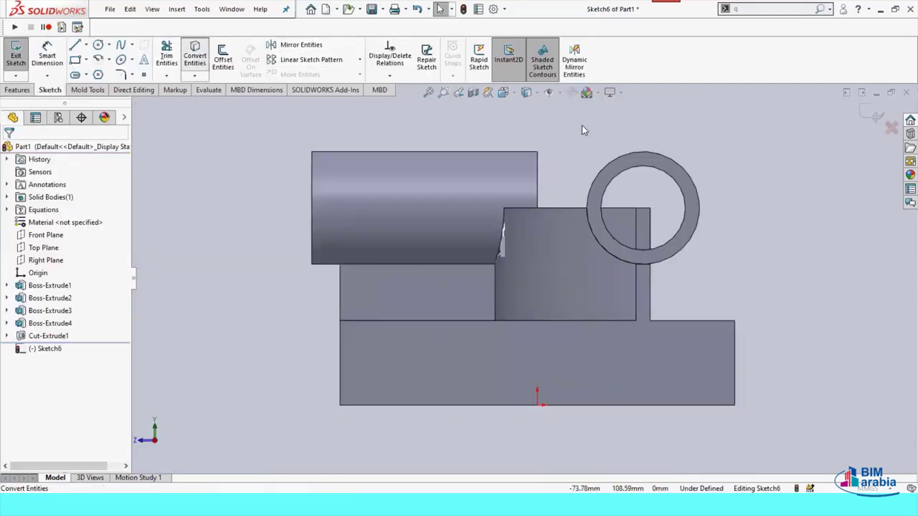
left_click(630, 171)
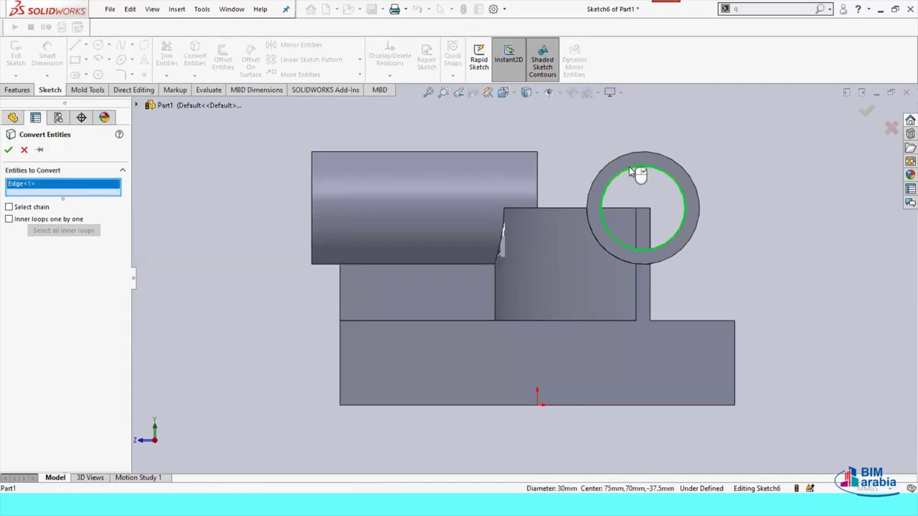
key("Return")
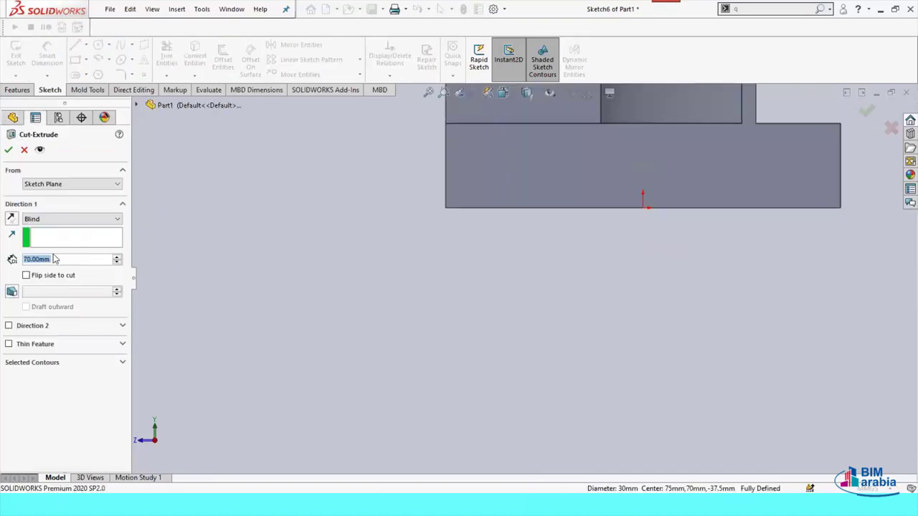
left_click(64, 219)
left_click(67, 229)
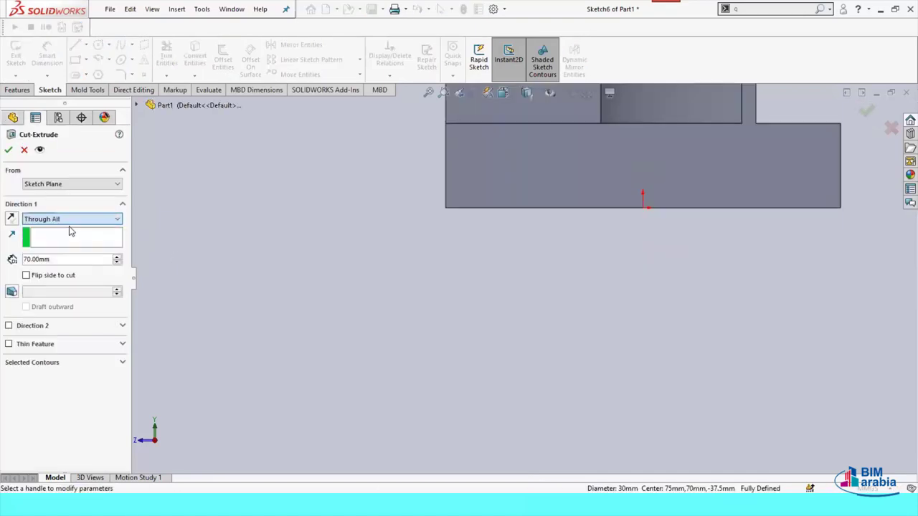
left_click(9, 152)
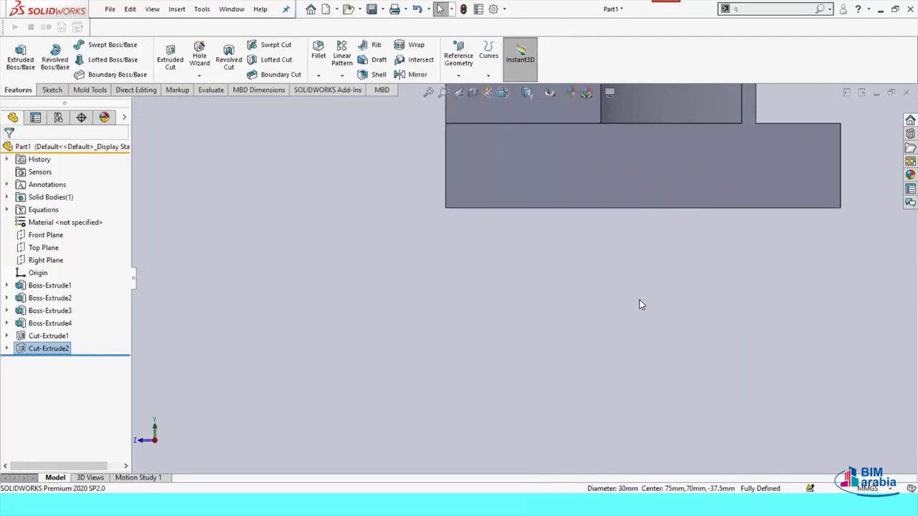
Save the part on the Desktop, renaming it to Part12222.SLDPRT
key("f")
mouse_move(639, 305)
middle_mouse_down()
mouse_move(711, 318)
mouse_move(682, 354)
mouse_move(464, 399)
mouse_move(420, 368)
mouse_move(320, 345)
mouse_move(684, 320)
mouse_move(650, 344)
mouse_move(676, 262)
mouse_move(428, 330)
mouse_move(555, 406)
mouse_move(604, 236)
mouse_move(638, 229)
mouse_move(655, 297)
mouse_move(634, 250)
mouse_move(619, 307)
middle_mouse_up()
mouse_move(592, 375)
middle_mouse_down()
mouse_move(642, 379)
mouse_move(596, 340)
middle_mouse_up()
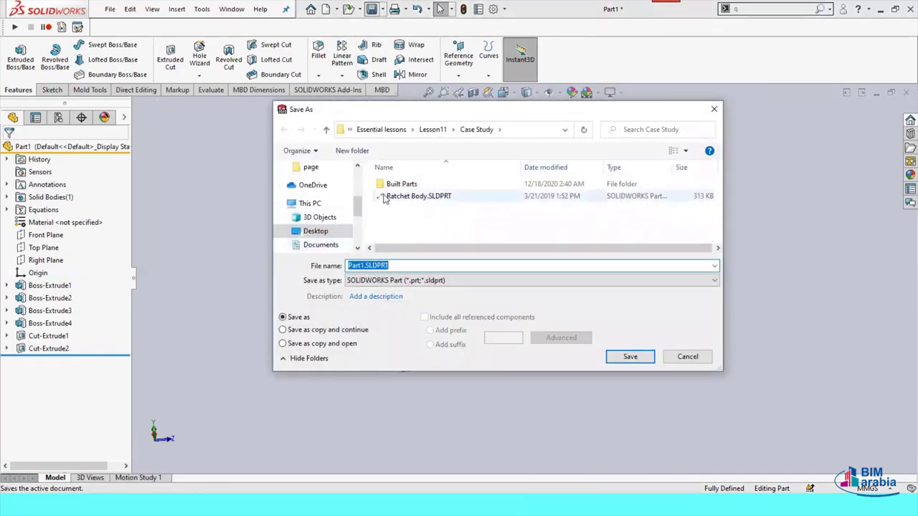
mouse_move(316, 231)
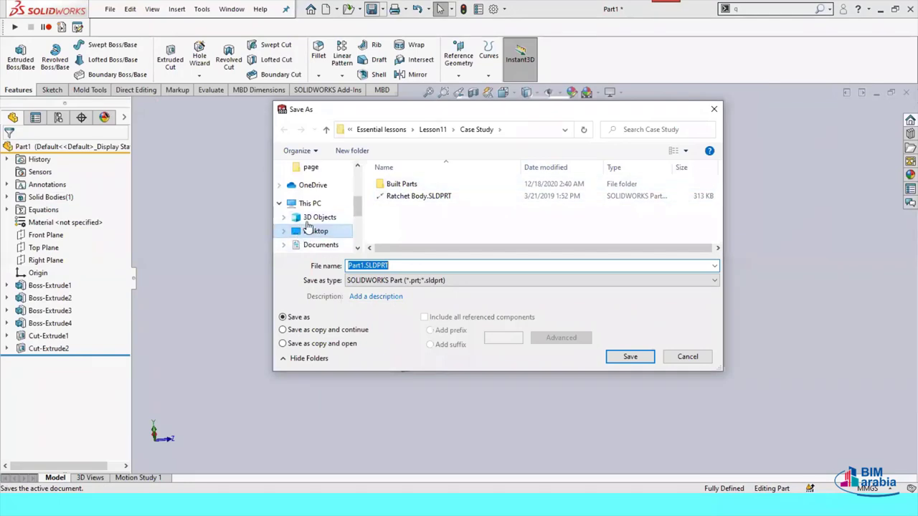
left_click(308, 231)
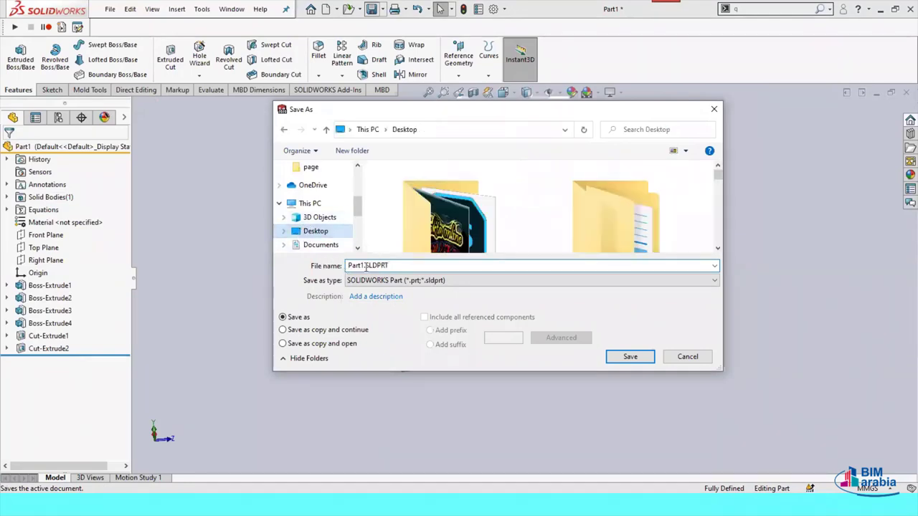
left_click(367, 265)
double_click(362, 265)
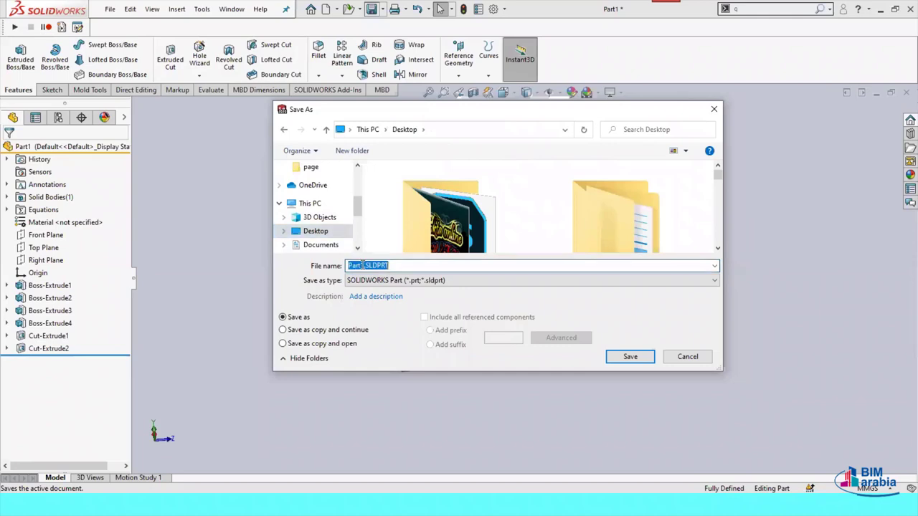
left_click(362, 265)
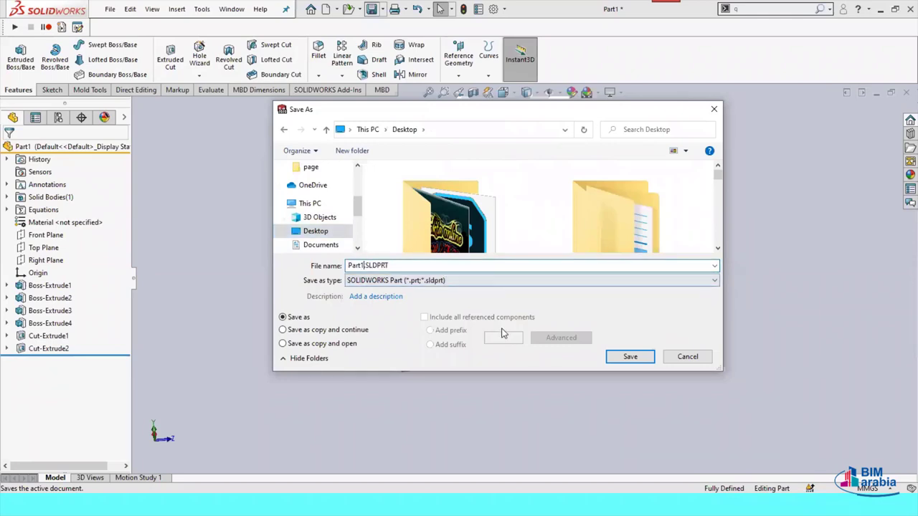
type("2222")
left_click(620, 359)
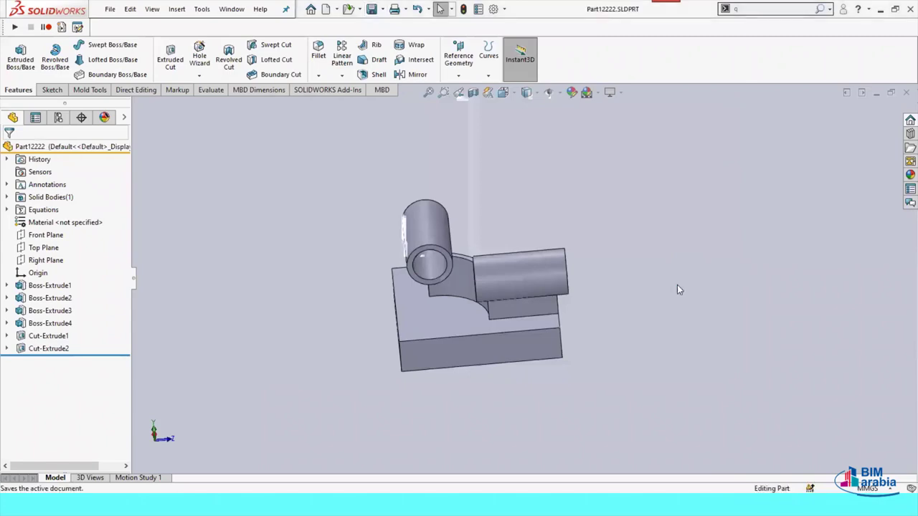
scroll(631, 358, "up", 3)
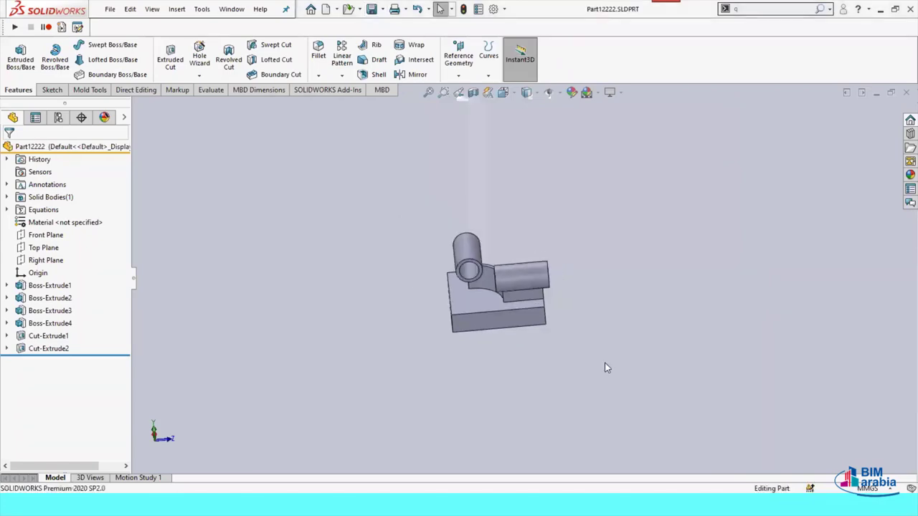
middle_click_drag(607, 368, 563, 349)
key("Escape")
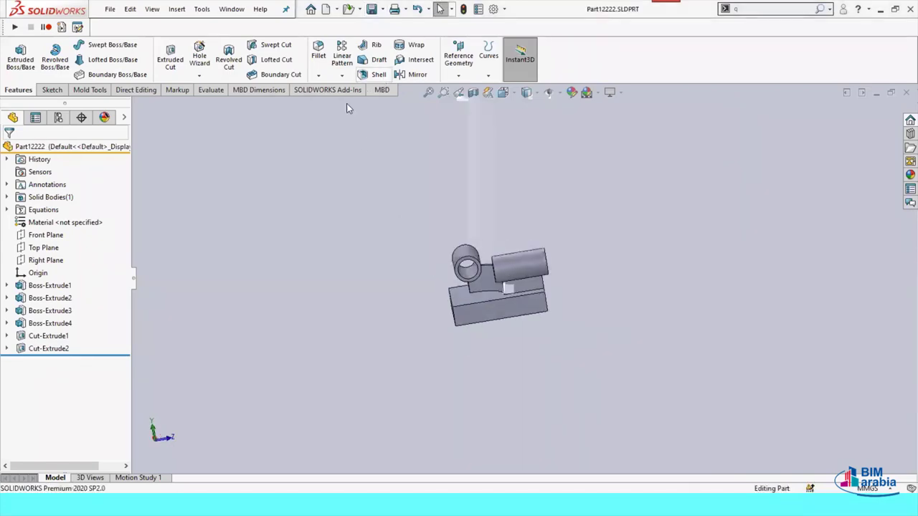
Make a drawing from the part using the A4 (ANSI) Landscape sheet format
left_click(110, 9)
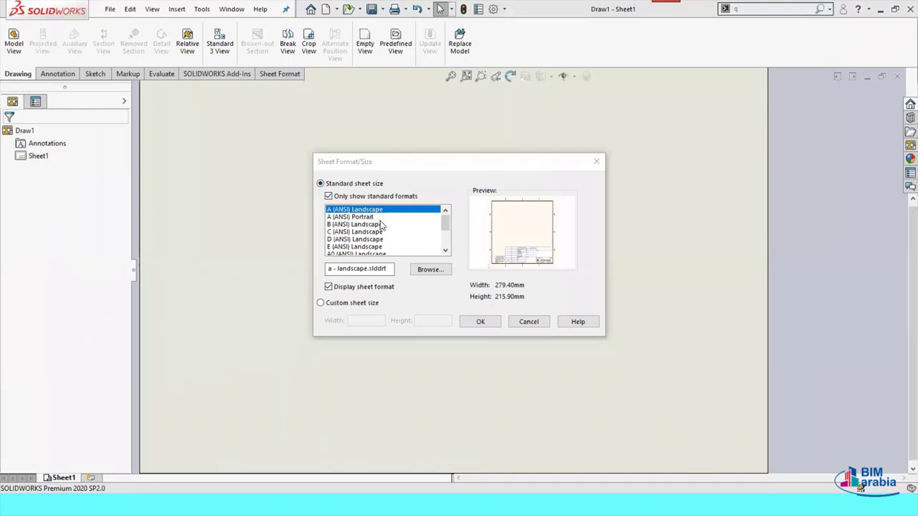
left_click(444, 250)
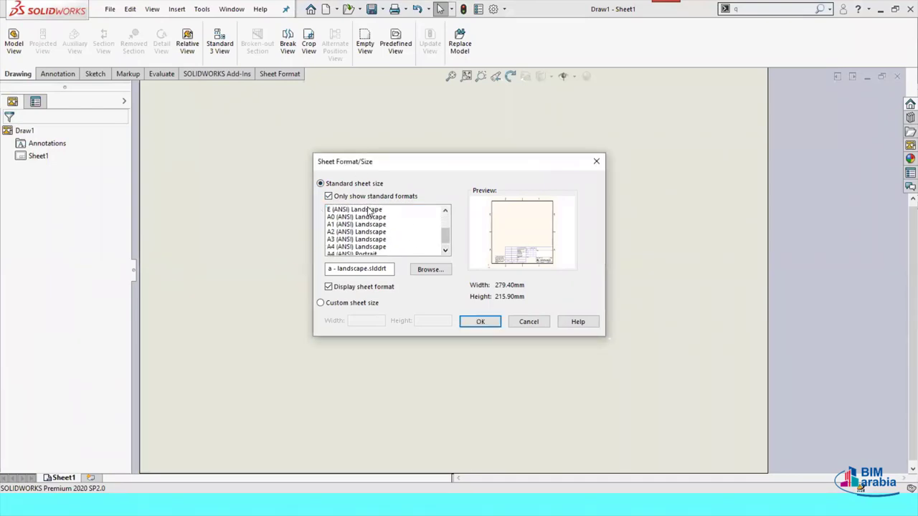
left_click(444, 249)
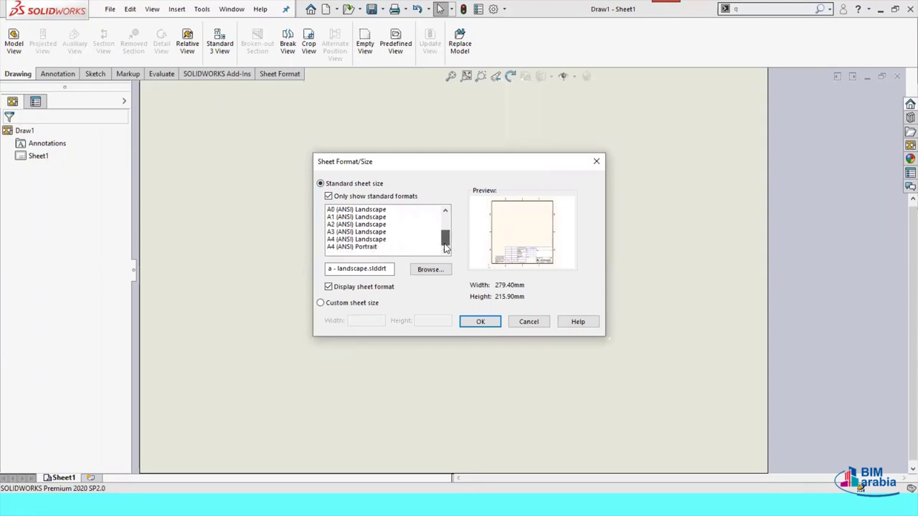
left_click(398, 241)
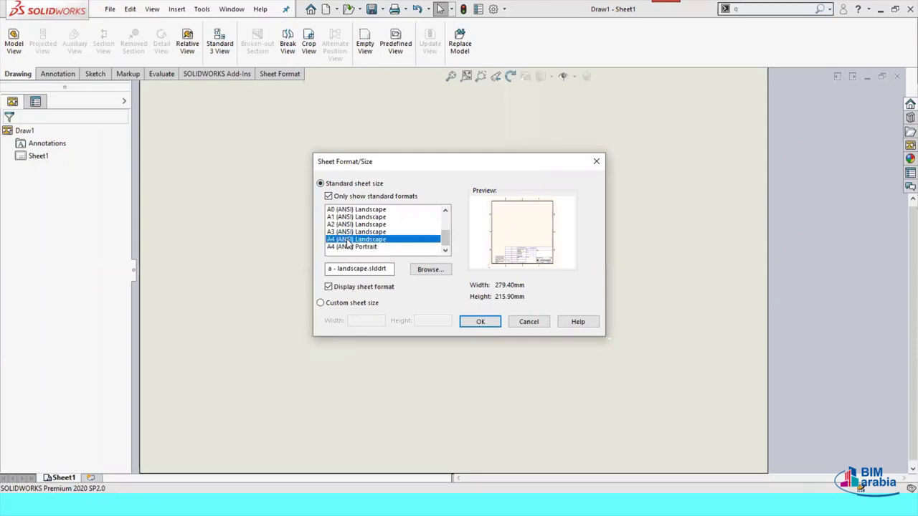
left_click(481, 322)
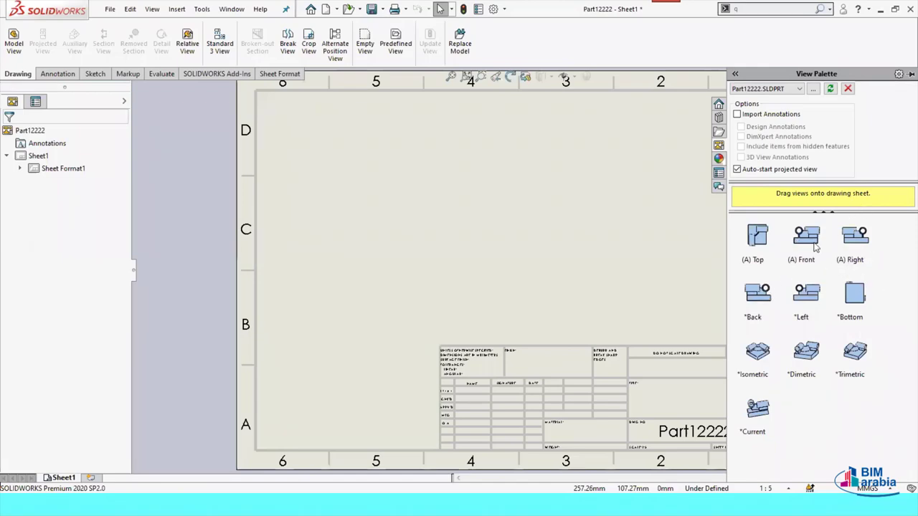
Place the part's Front view on the sheet and set its display to Shaded With Edges
left_click_drag(814, 248, 406, 253)
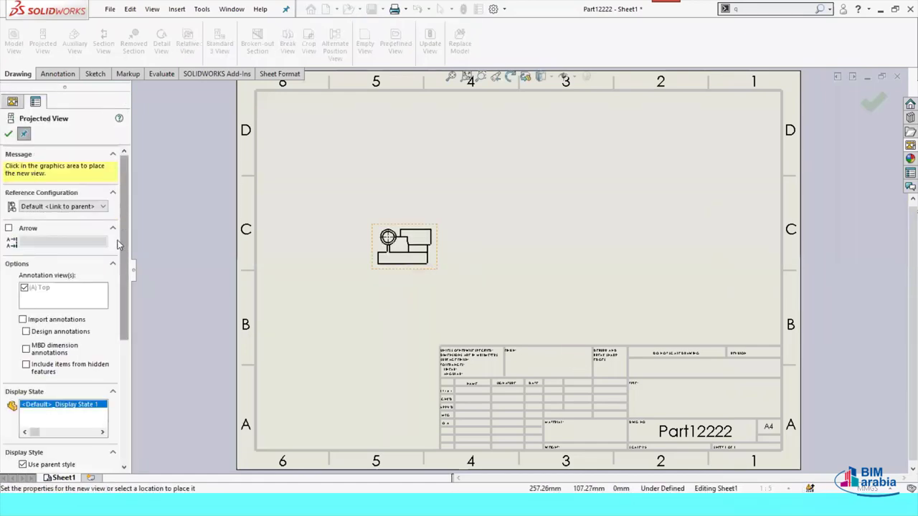
scroll(118, 244, "down", 3)
scroll(65, 302, "down", 1)
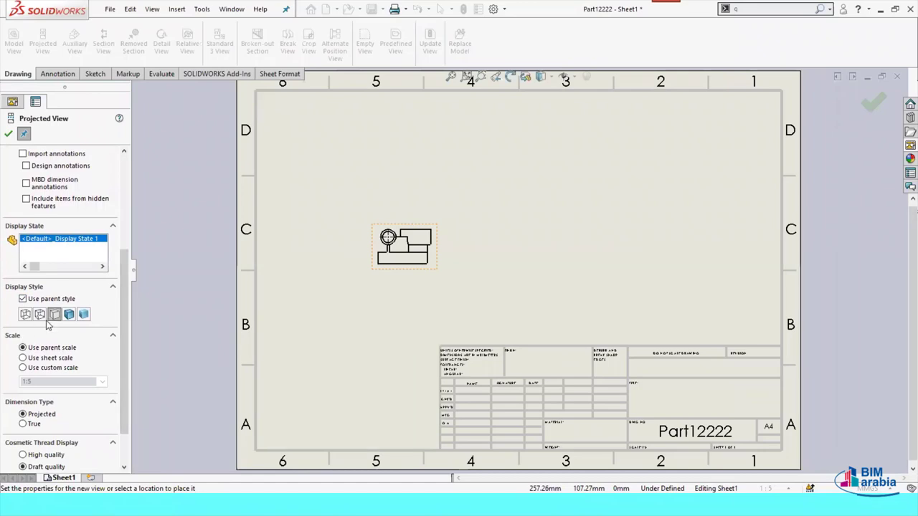
left_click(69, 315)
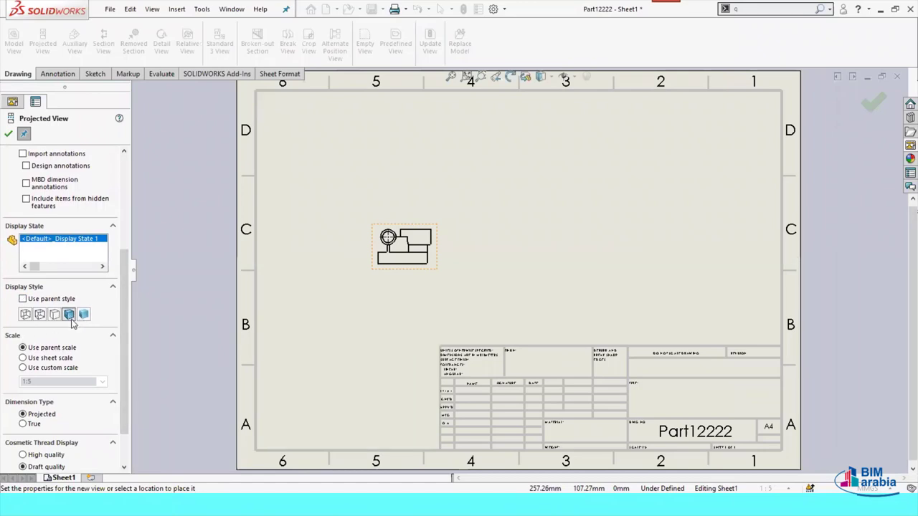
left_click(55, 316)
left_click(72, 317)
Give the view a custom 1:2 scale and close the Projected View settings
left_click(43, 369)
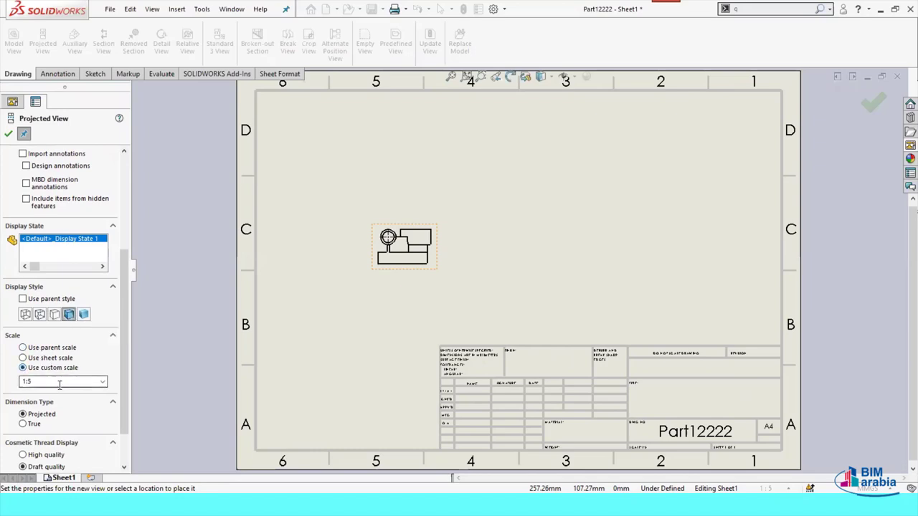
double_click(60, 384)
type("2")
left_click(77, 443)
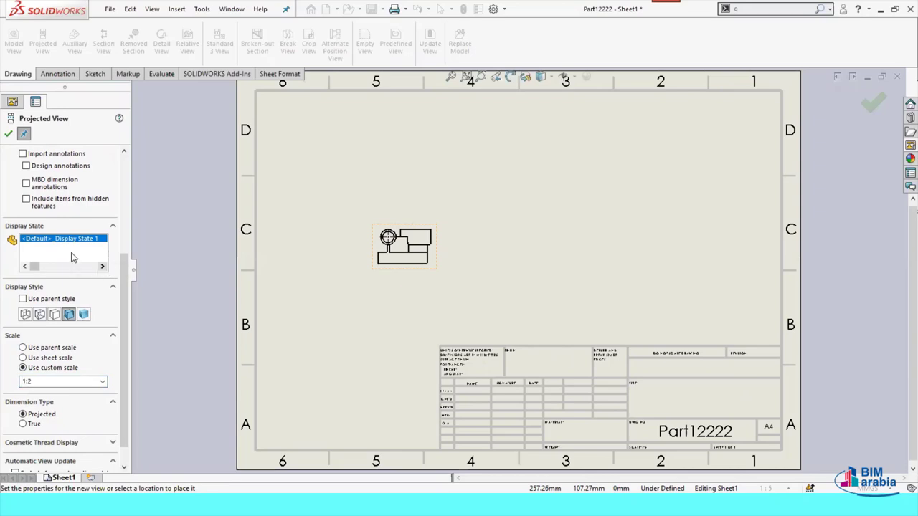
left_click_drag(126, 259, 127, 185)
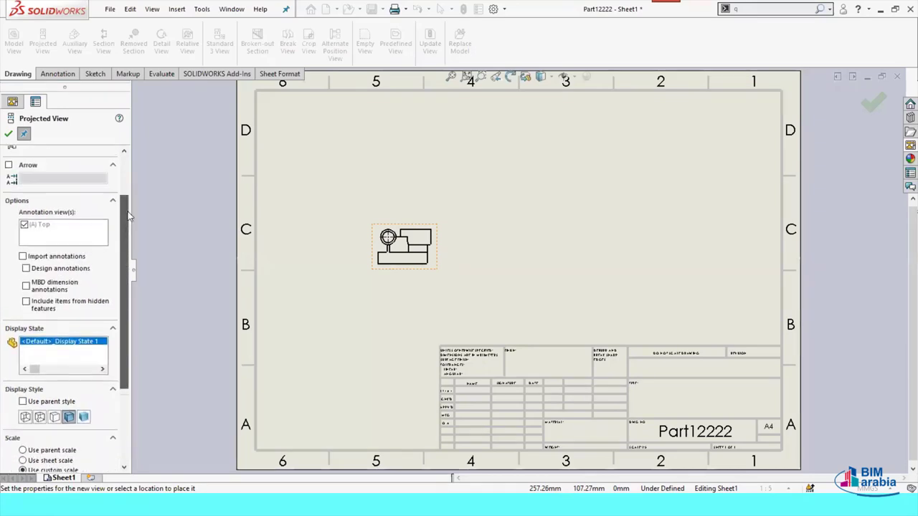
scroll(86, 296, "down", 3)
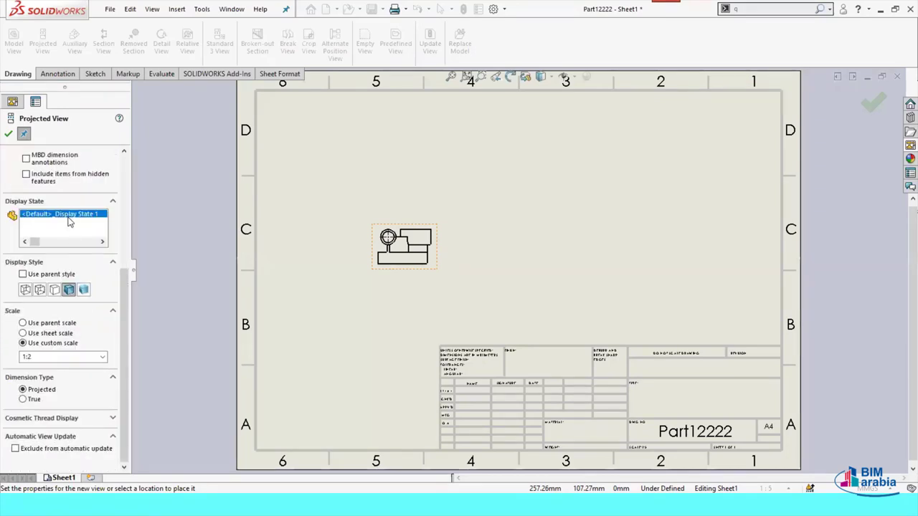
scroll(123, 296, "up", 1)
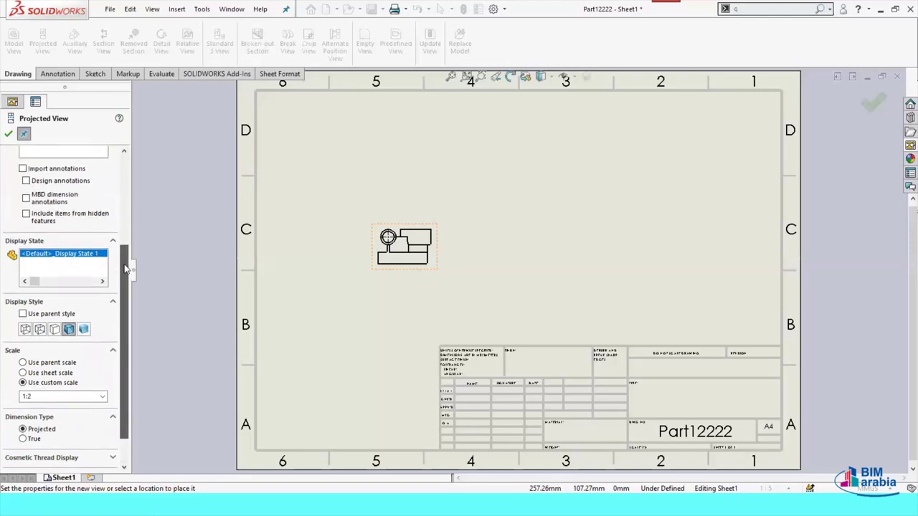
left_click(9, 134)
Switch Drawing View1's display style to Hidden Lines Removed
left_click(470, 238)
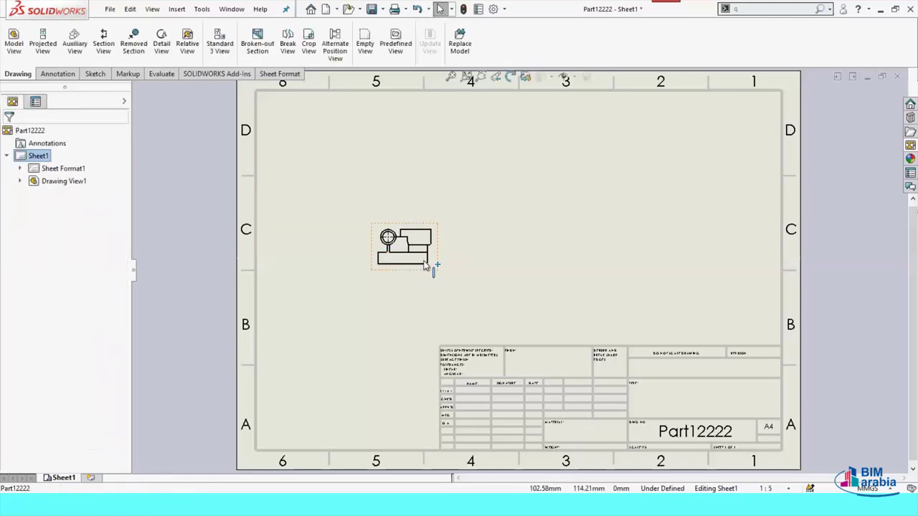
left_click(436, 253)
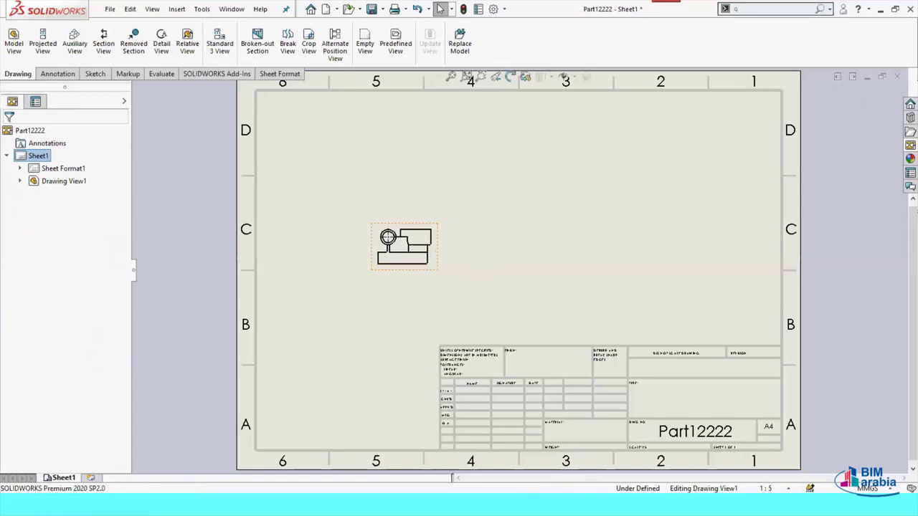
scroll(129, 306, "down", 1)
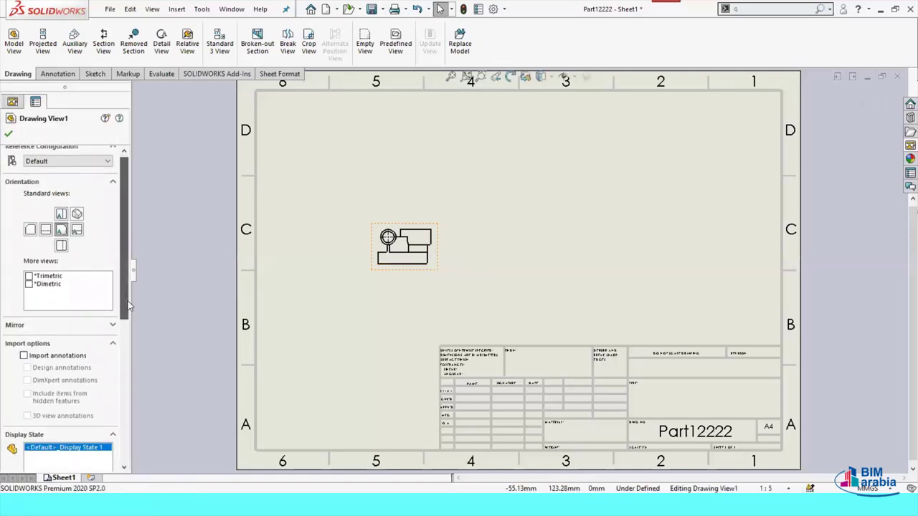
scroll(129, 306, "down", 5)
left_click(75, 354)
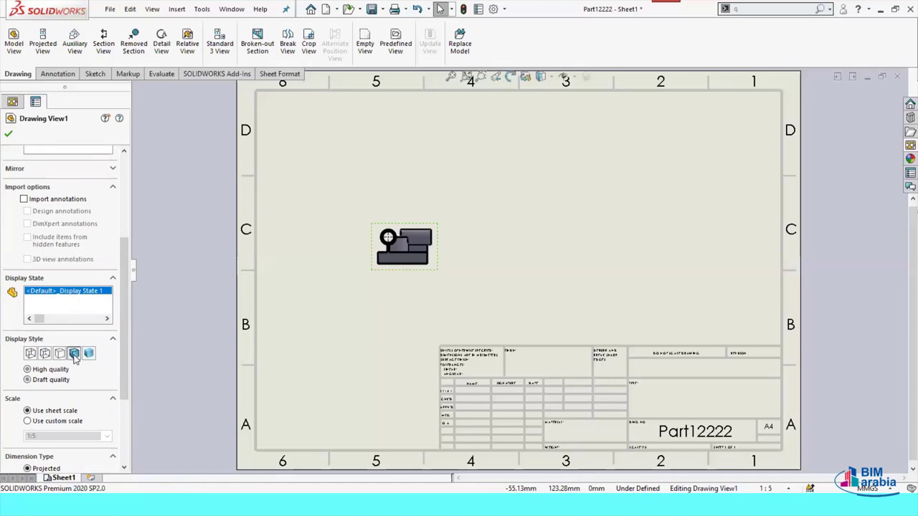
left_click(59, 353)
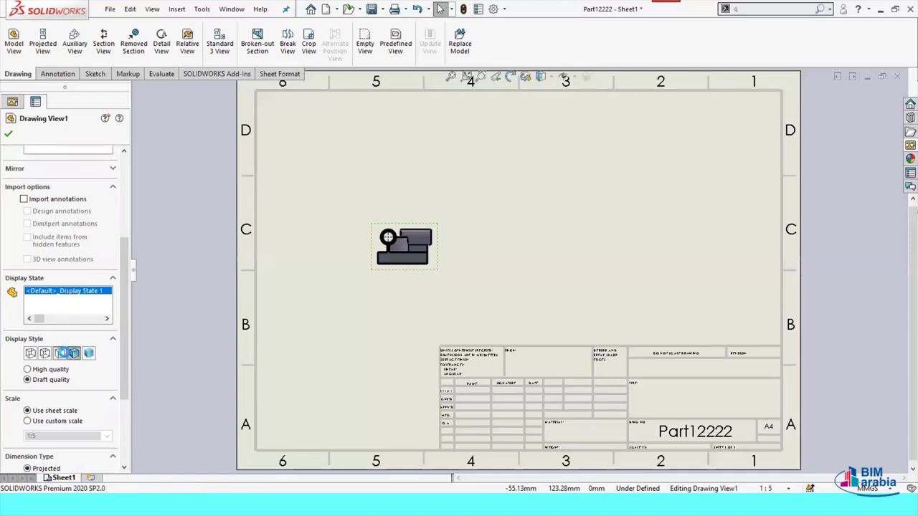
left_click_drag(123, 334, 123, 375)
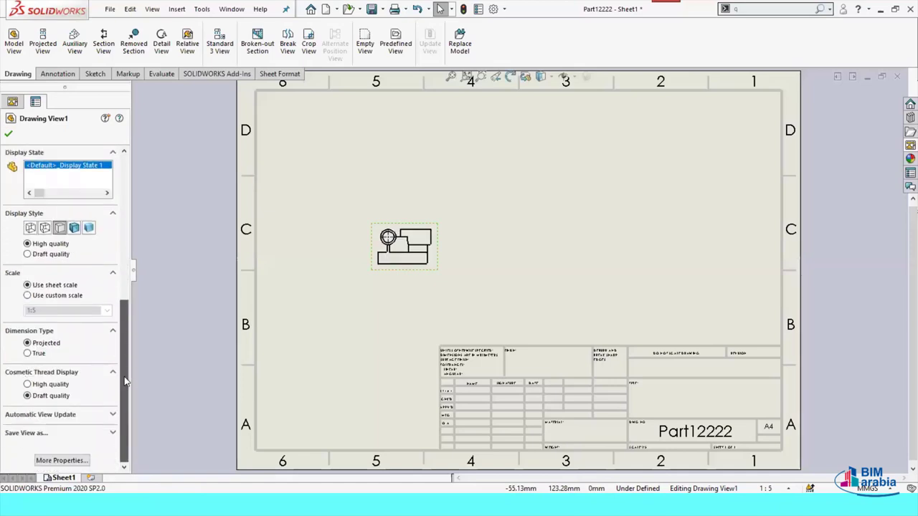
Set the front view's custom scale to 1:2 and move it to the sheet's left-middle
left_click(47, 295)
left_click(66, 310)
type("2")
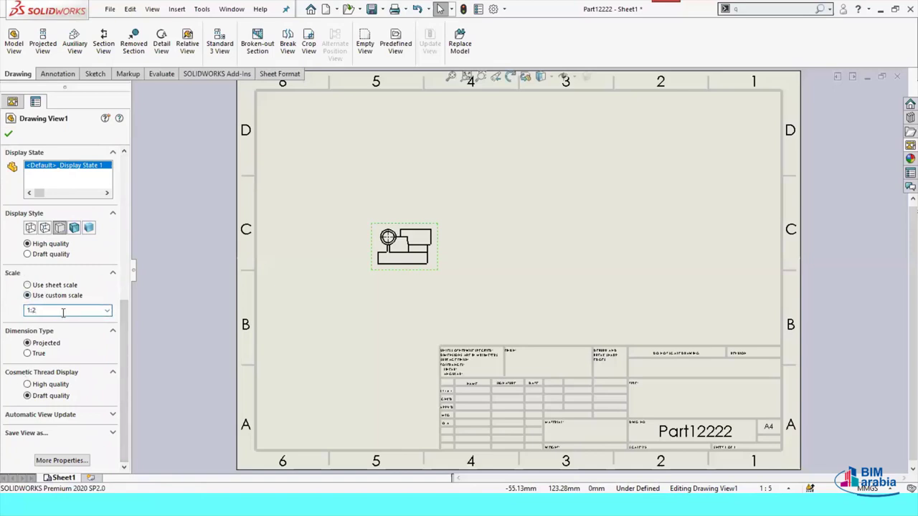
key("Return")
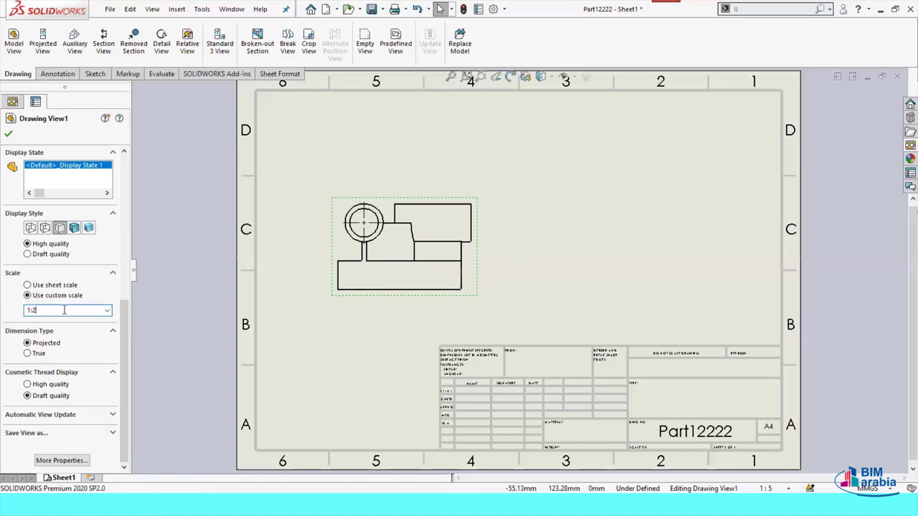
type("1")
key("Return")
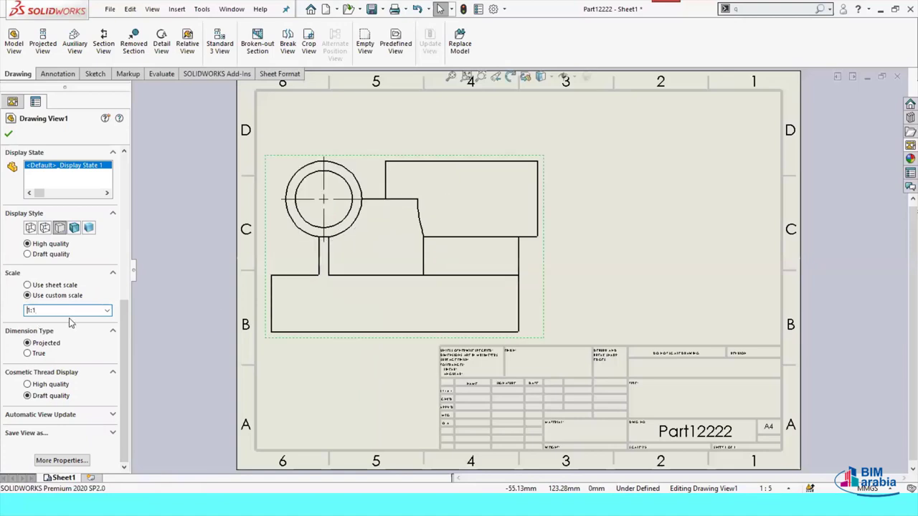
scroll(563, 287, "up", 2)
left_click_drag(534, 280, 551, 264)
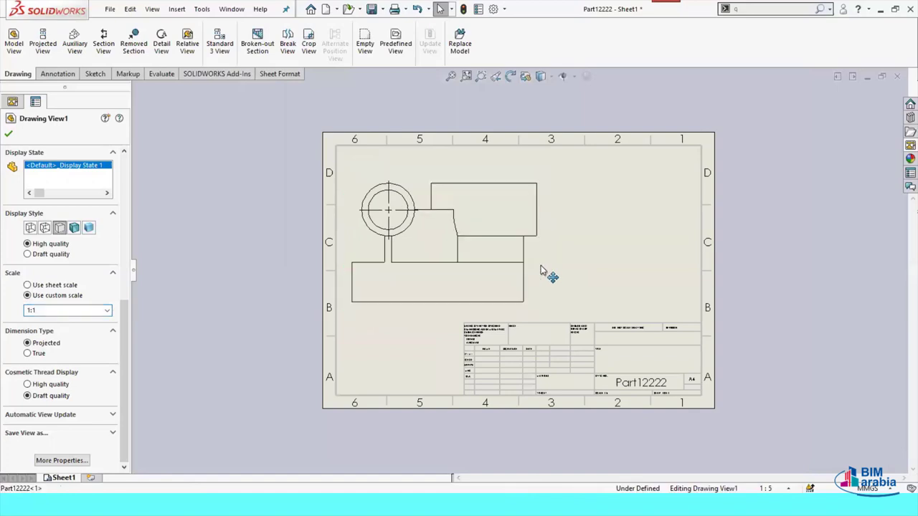
double_click(48, 309)
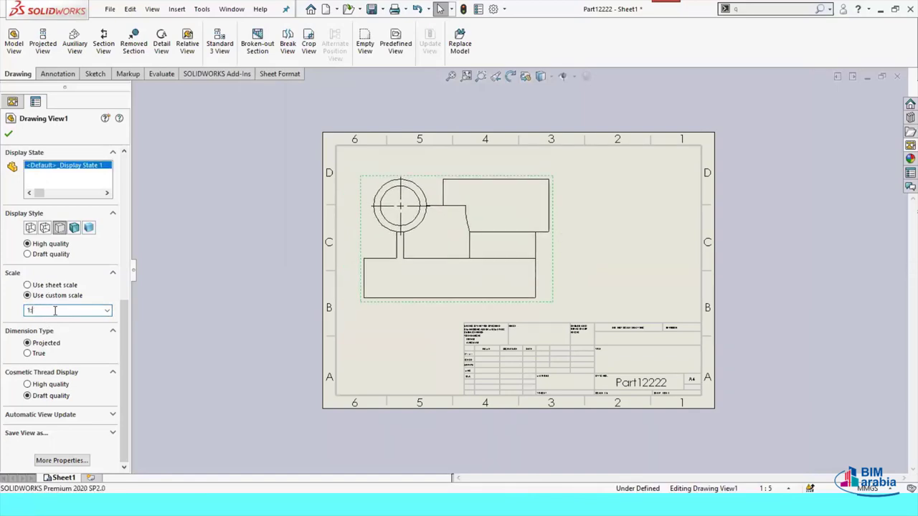
type("2")
key("Return")
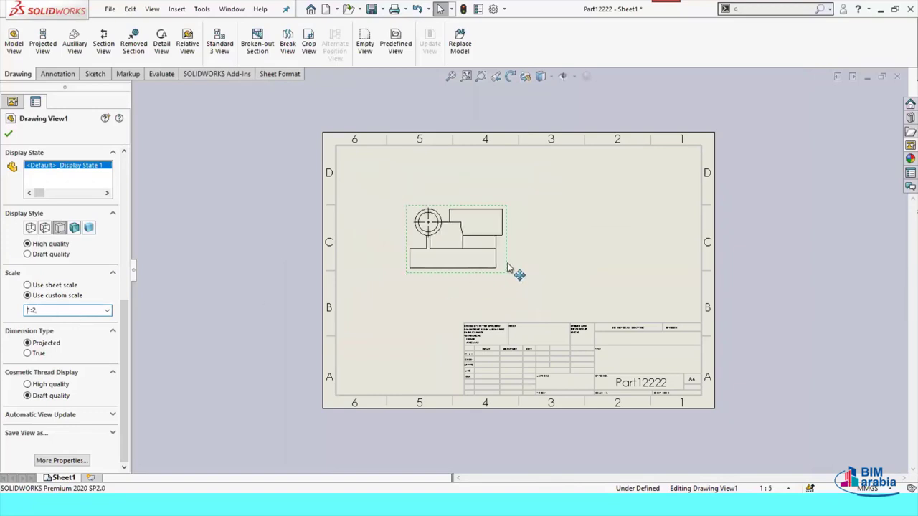
left_click_drag(483, 296, 449, 316)
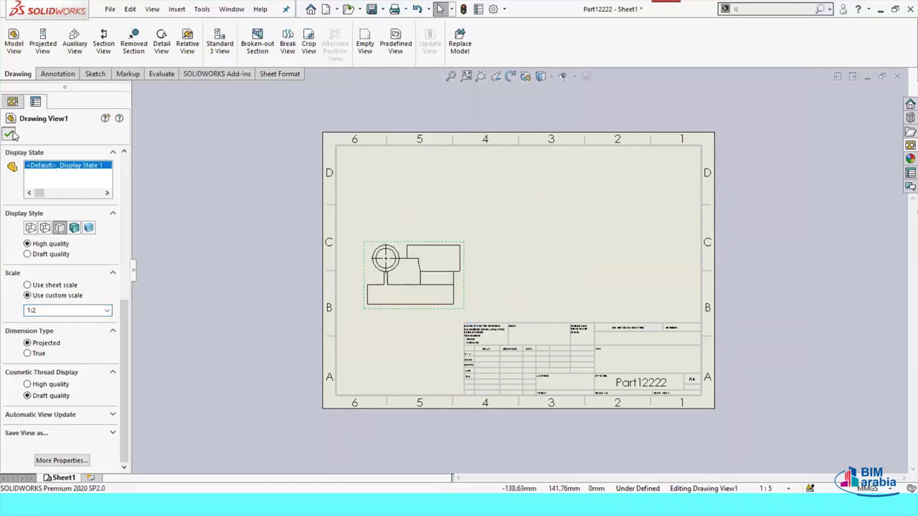
left_click(9, 133)
left_click(551, 252)
Dimension the base's overall width as 130, placed below the front view
scroll(410, 313, "down", 2)
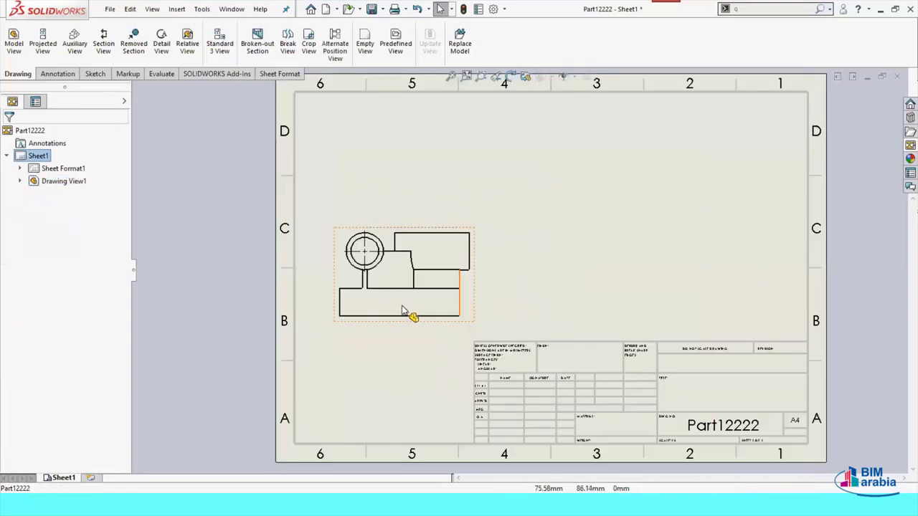
scroll(376, 400, "down", 2)
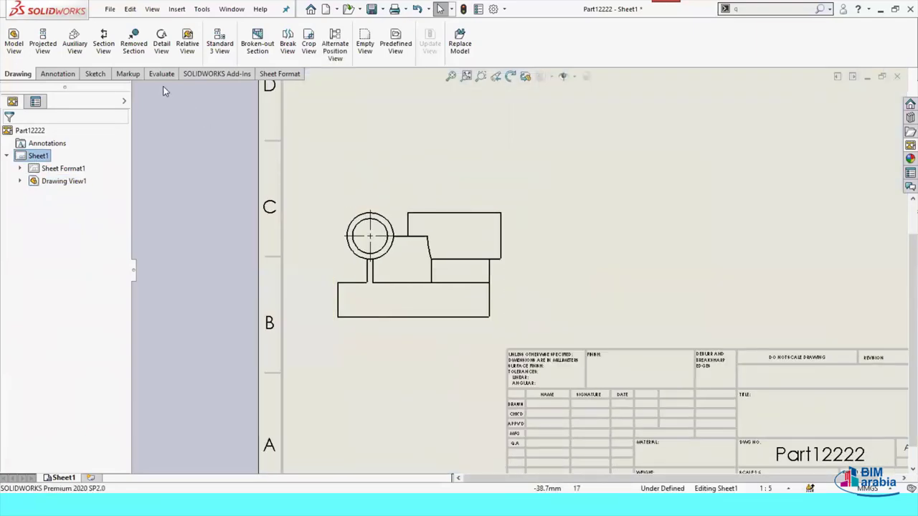
left_click(57, 74)
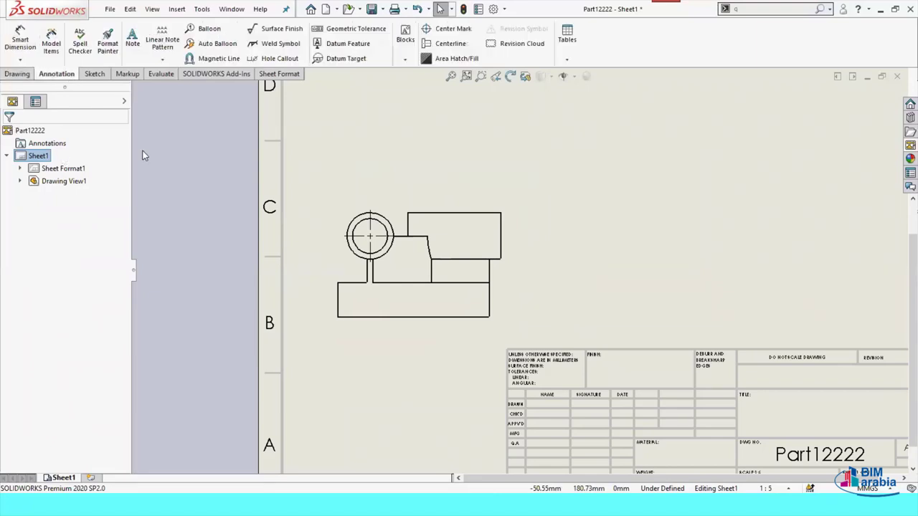
key("d")
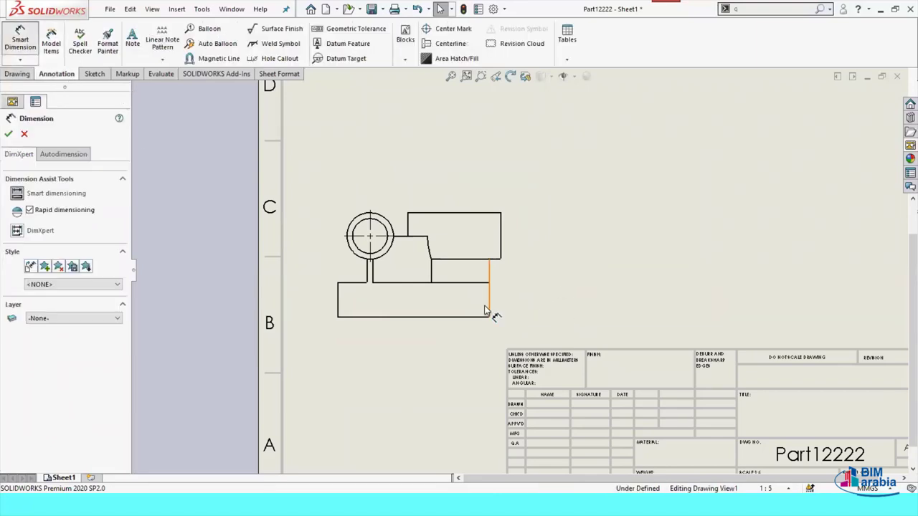
left_click(488, 317)
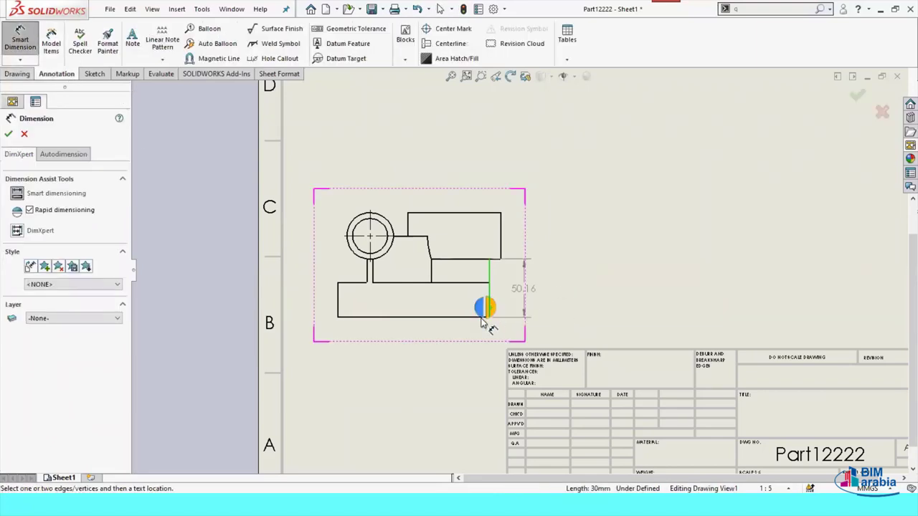
left_click(338, 301)
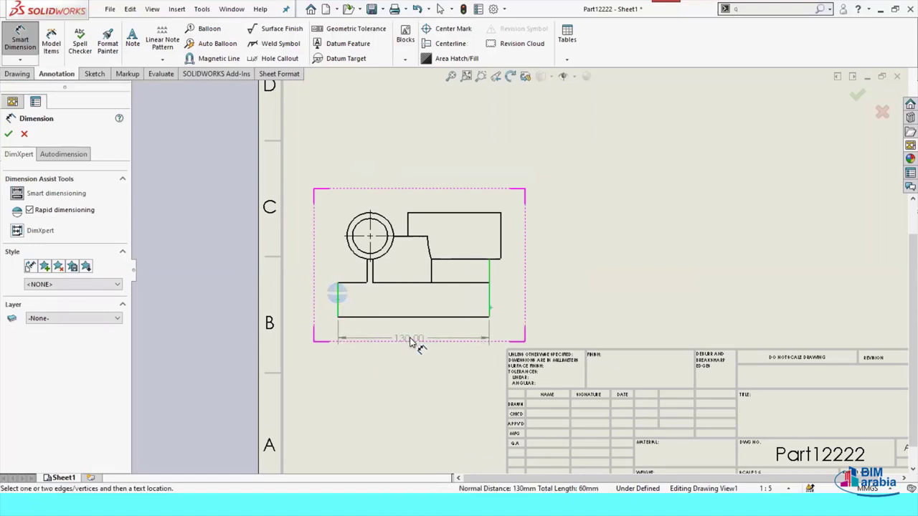
left_click(410, 340)
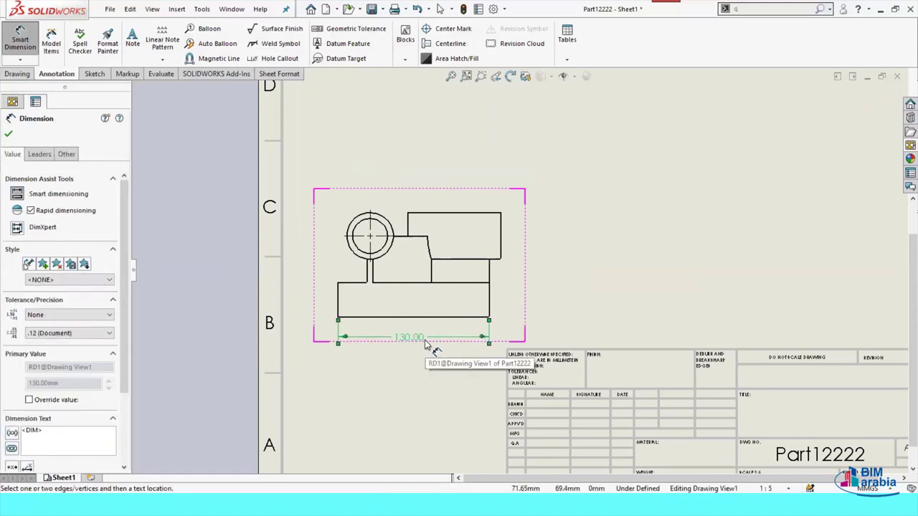
Set the 130 width dimension's precision to None
scroll(388, 367, "down", 3)
scroll(421, 362, "up", 2)
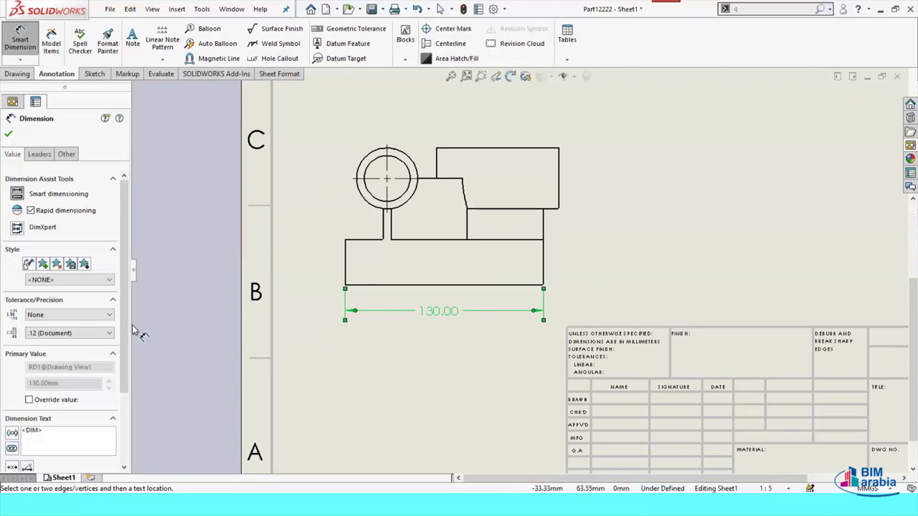
left_click(65, 333)
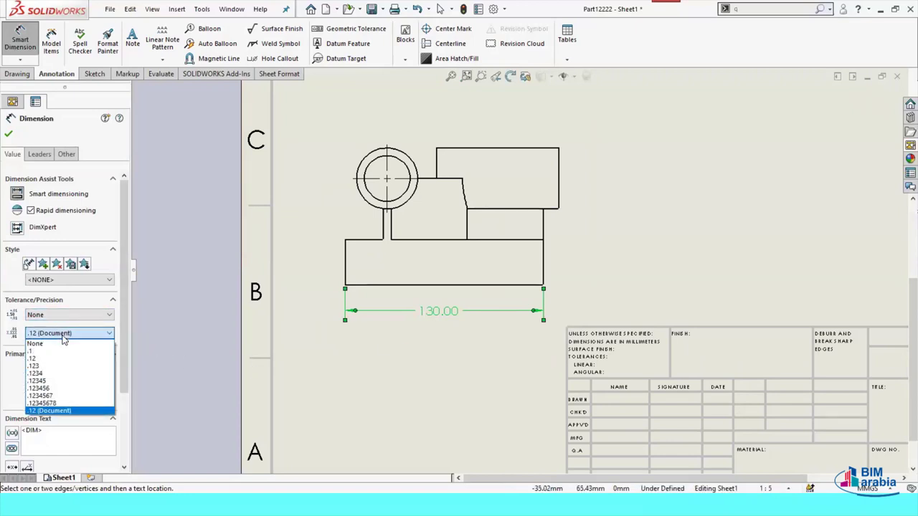
left_click(56, 355)
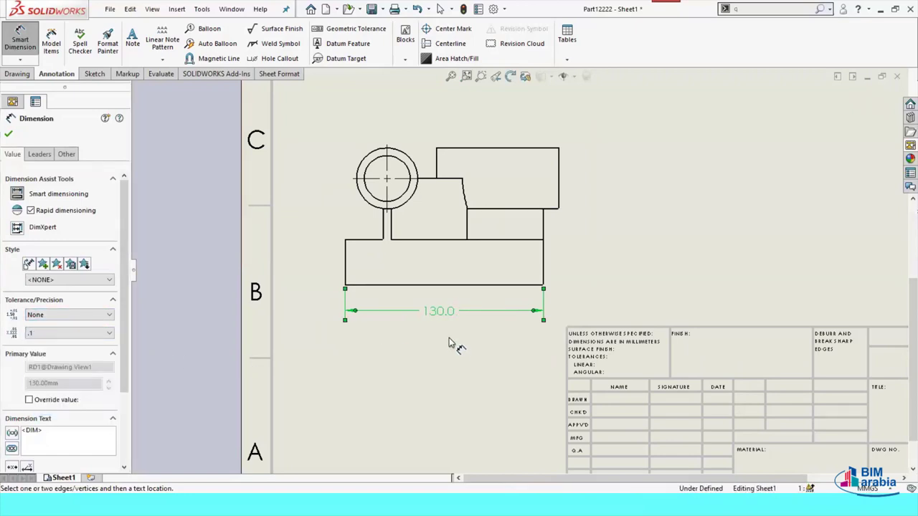
left_click(100, 334)
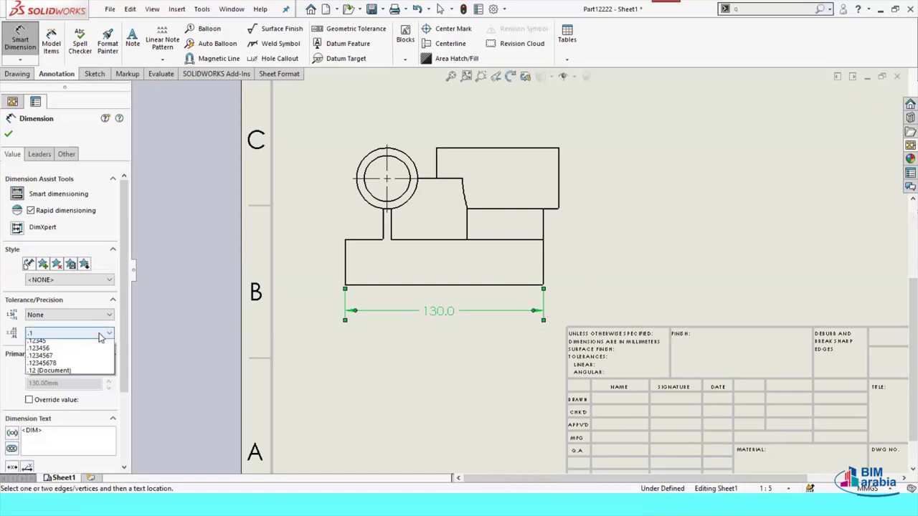
left_click(79, 345)
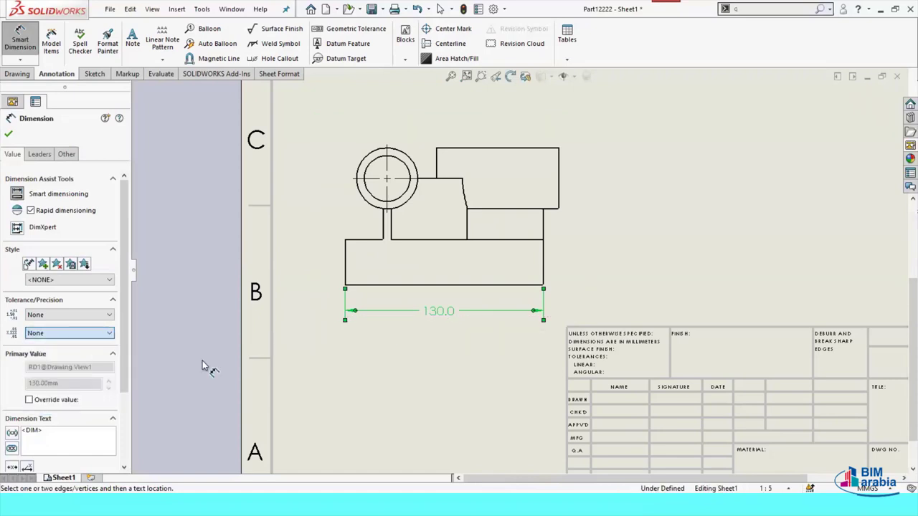
left_click(440, 338)
left_click(440, 312)
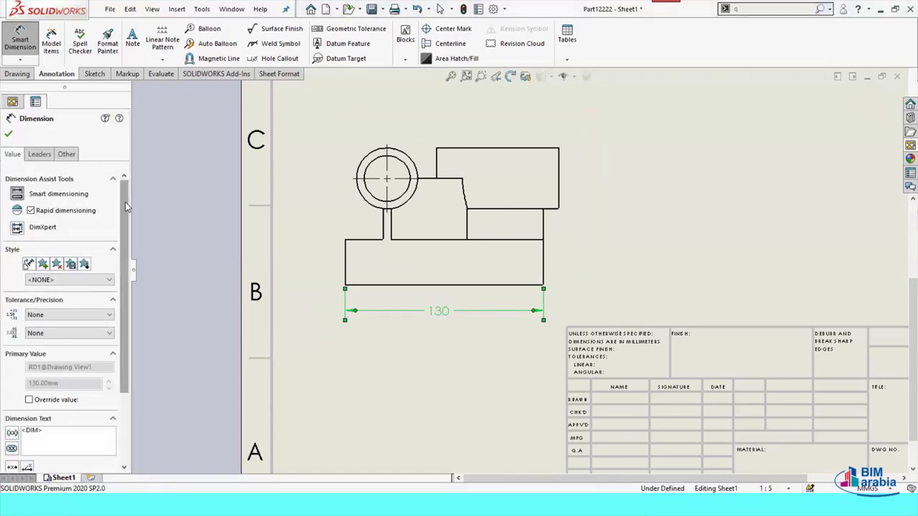
Add a diameter symbol to the 130 dimension, then delete the <MOD-DIAM> code so it reads 130
left_click_drag(125, 207, 126, 287)
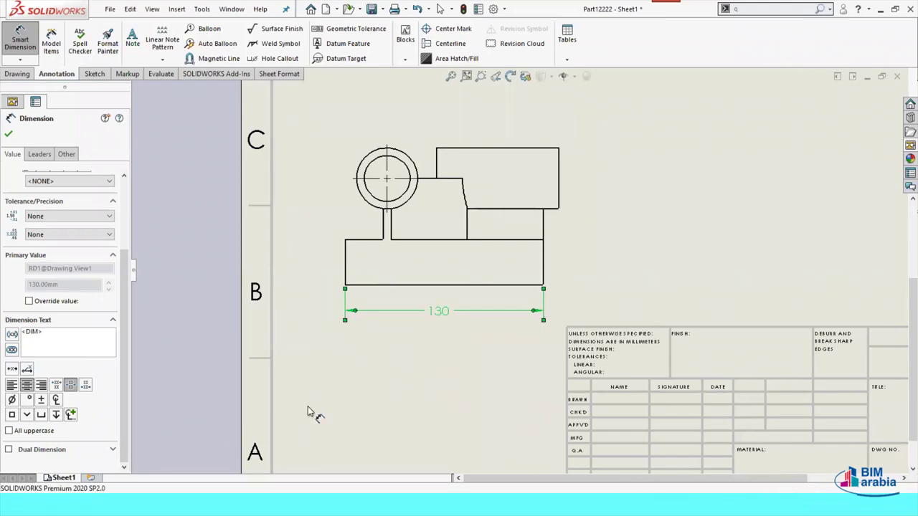
left_click(11, 399)
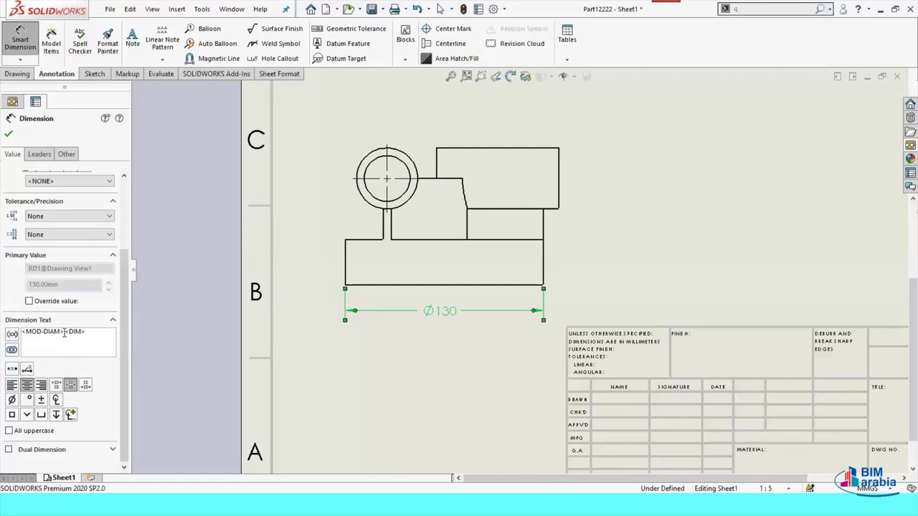
key("BackSpace")
key("BackSpace")
key("BackSpace")
key("BackSpace")
key("BackSpace")
key("BackSpace")
key("BackSpace")
left_click(9, 134)
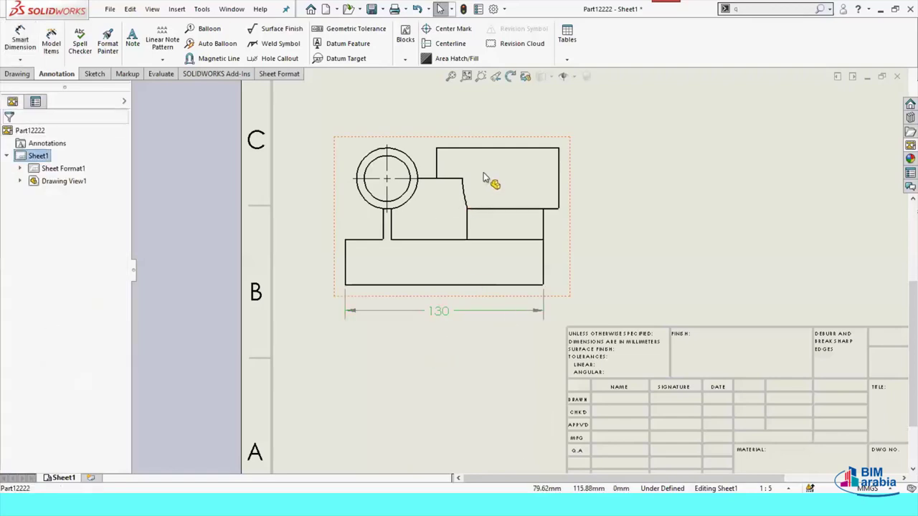
Add vertical dimensions of 90.00 (overall height) and 50.16 on the front view's right side
scroll(483, 173, "down", 1)
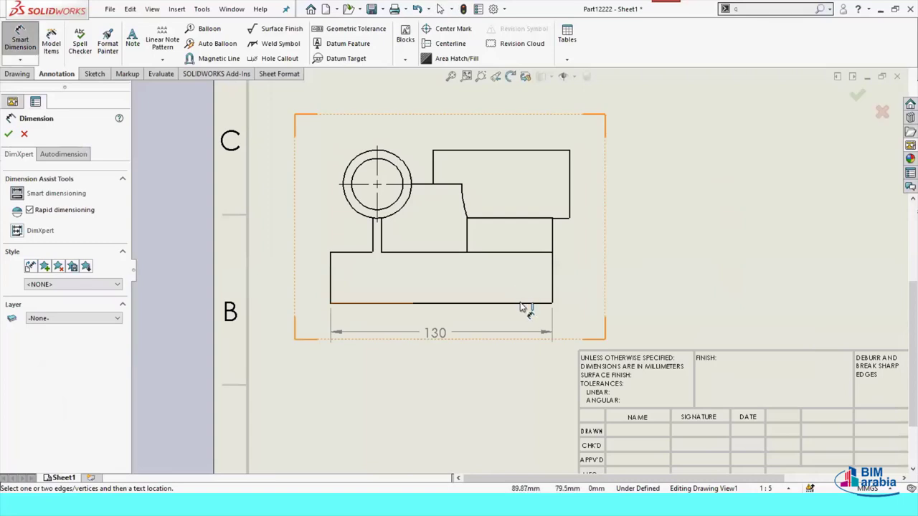
left_click(523, 302)
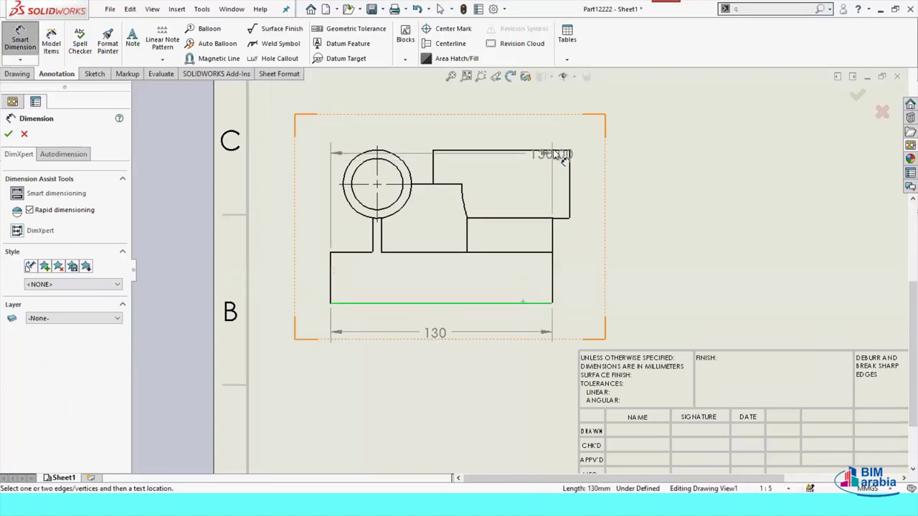
left_click(547, 150)
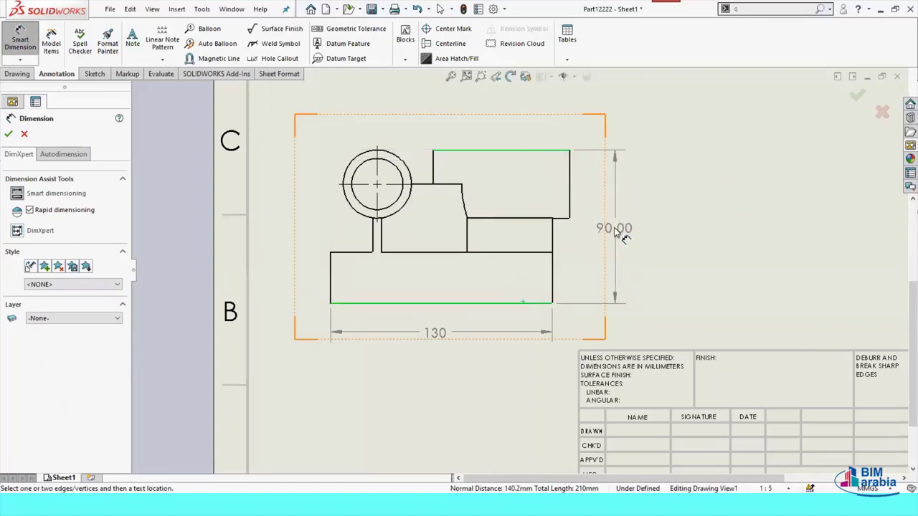
left_click(612, 230)
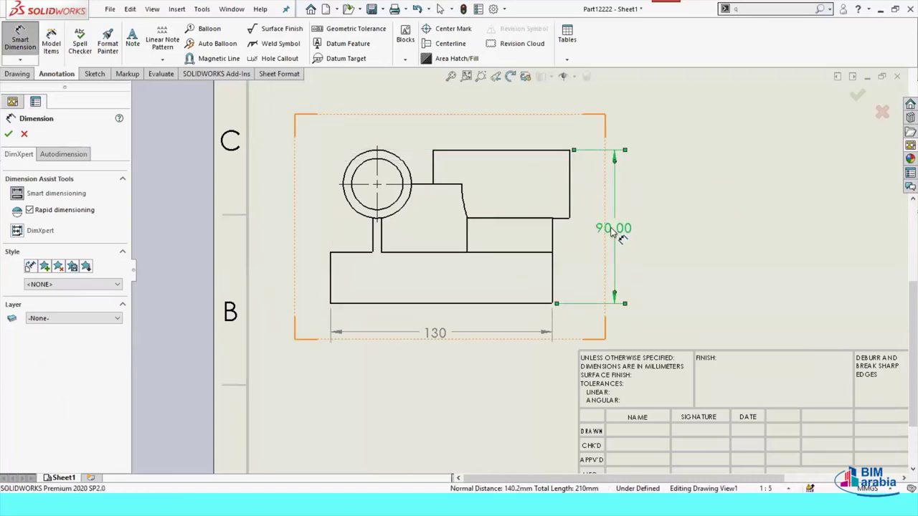
left_click(556, 248)
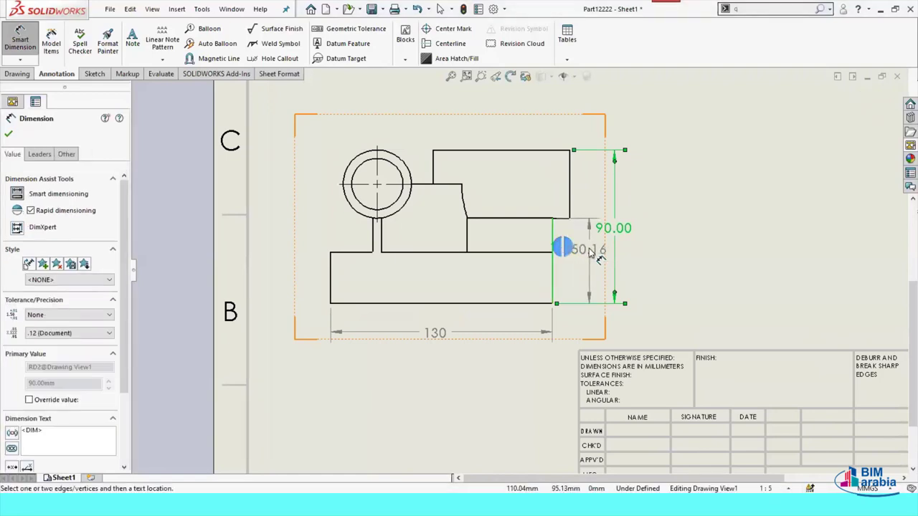
left_click(595, 257)
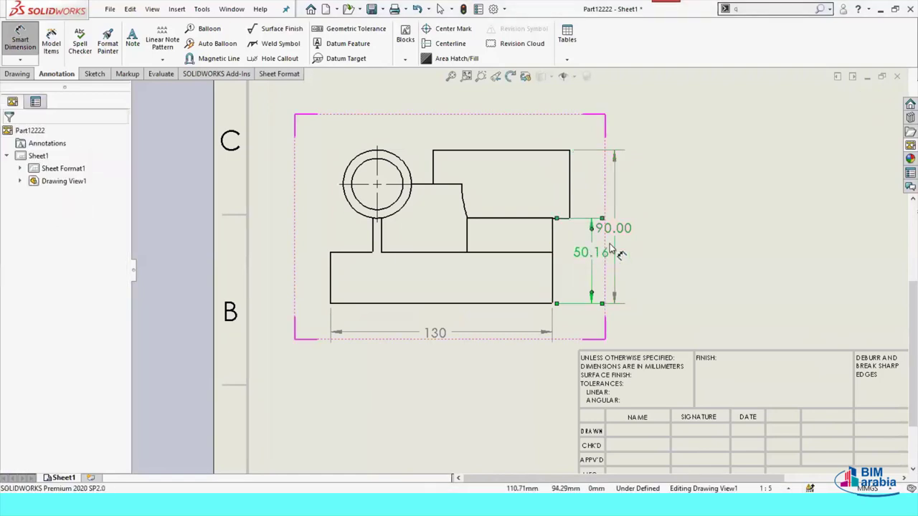
Arrange the dimensions with 90.00 outermost and 50.16 between it and the view
left_click(619, 210)
left_click_drag(629, 207, 637, 215)
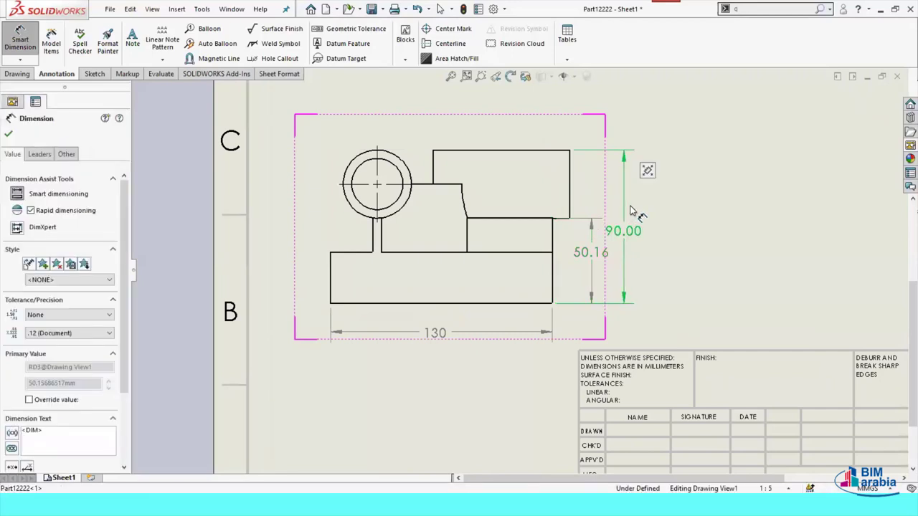
left_click(592, 254)
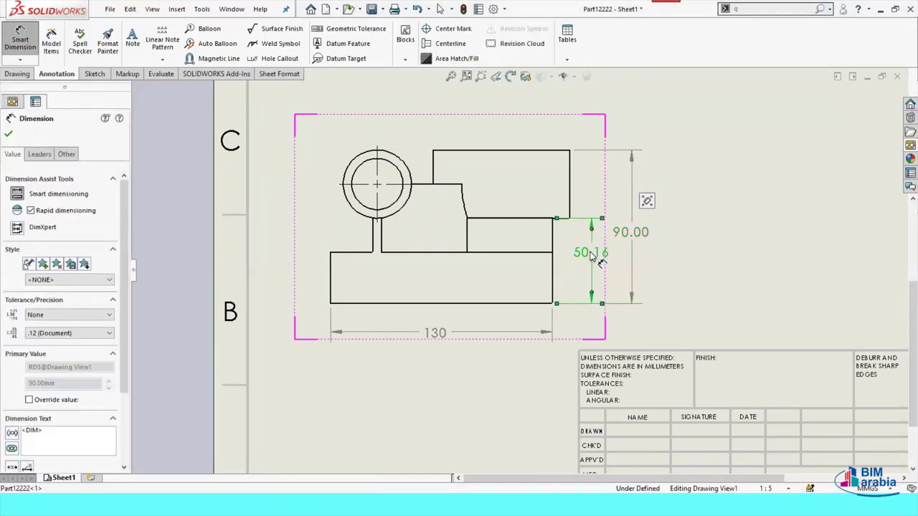
left_click_drag(592, 254, 598, 255)
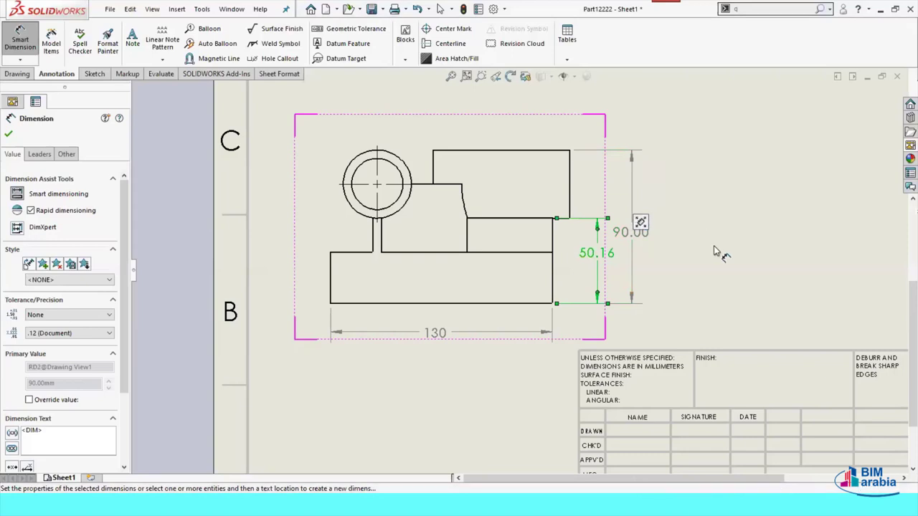
left_click(627, 275)
left_click(628, 273)
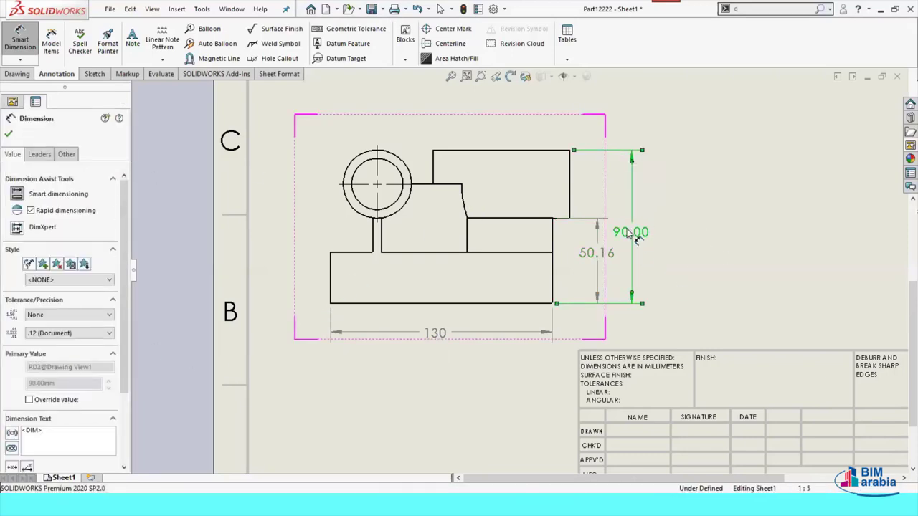
scroll(136, 309, "down", 3)
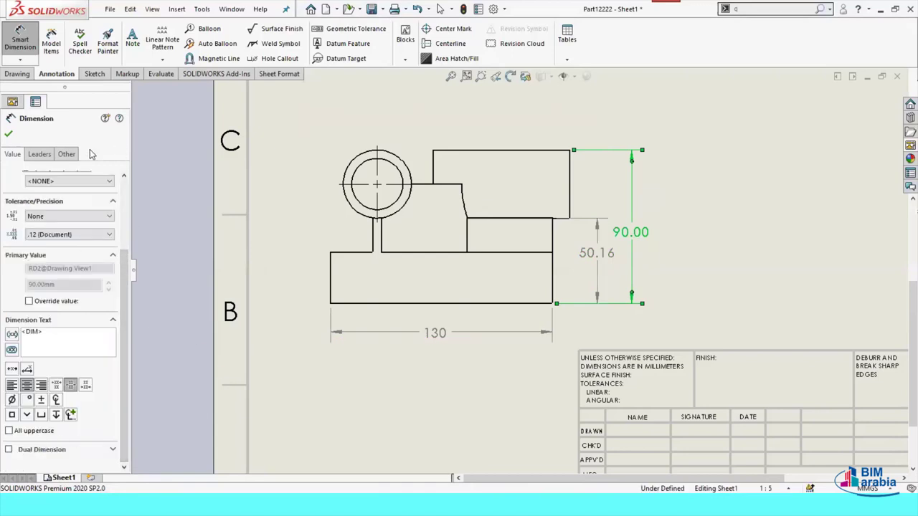
Give the 90.00 dimension a custom text position aligned with its dimension line
left_click(38, 155)
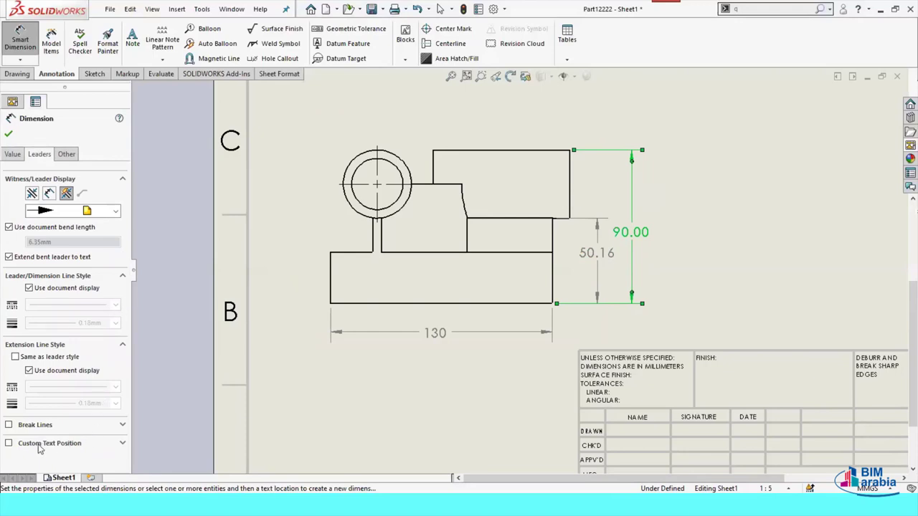
left_click(8, 443)
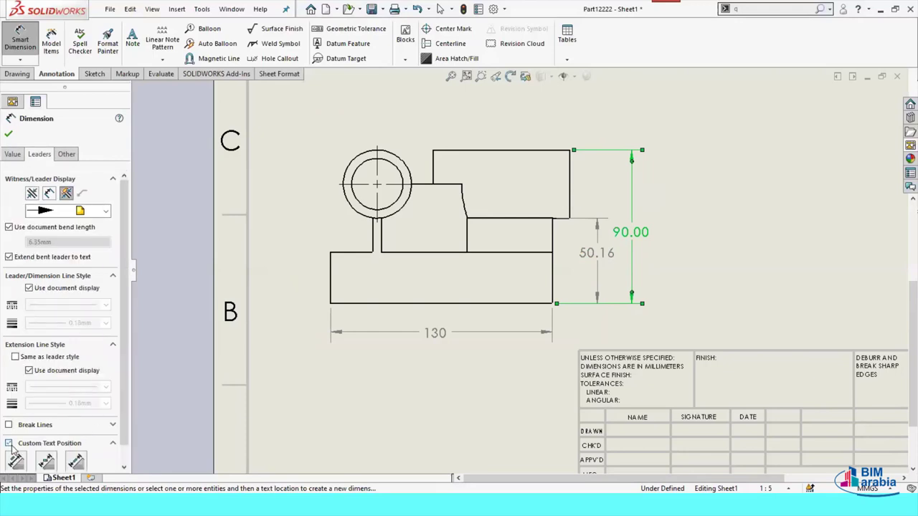
left_click(77, 463)
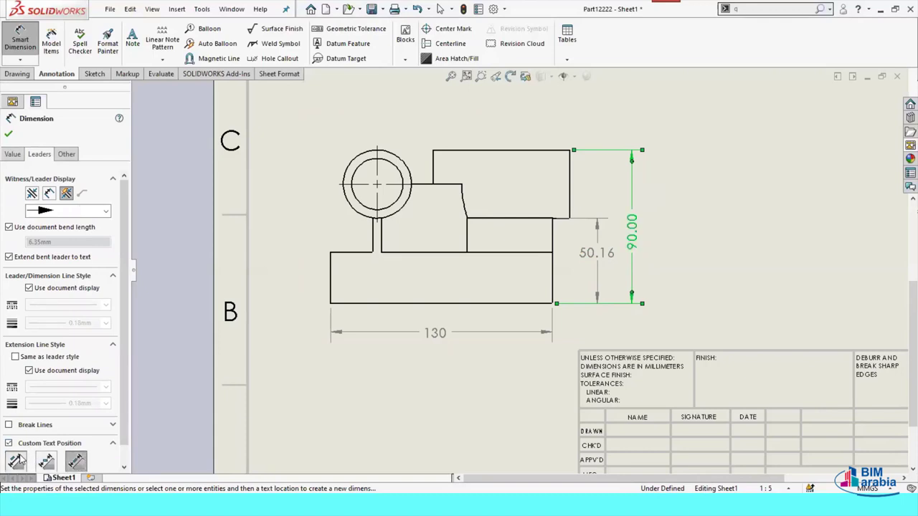
left_click(19, 460)
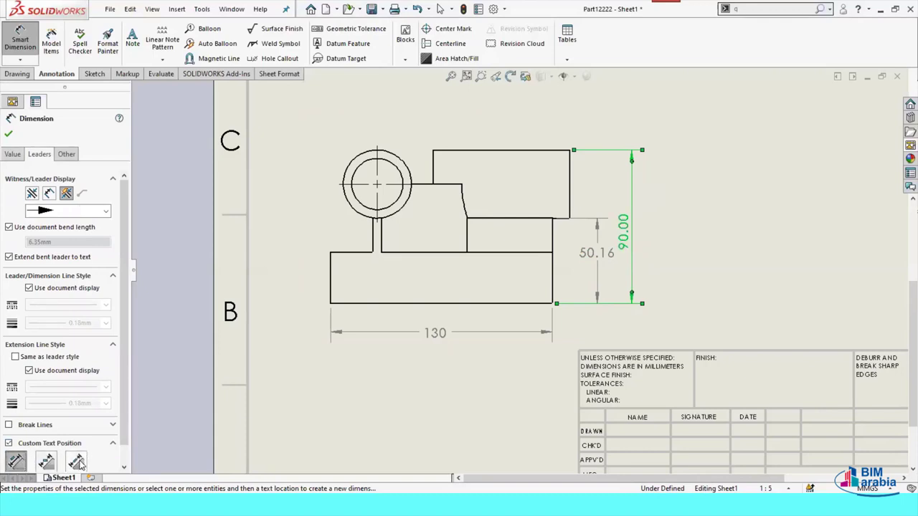
Align the 50.16 text vertically along its dimension line the same way
left_click(600, 273)
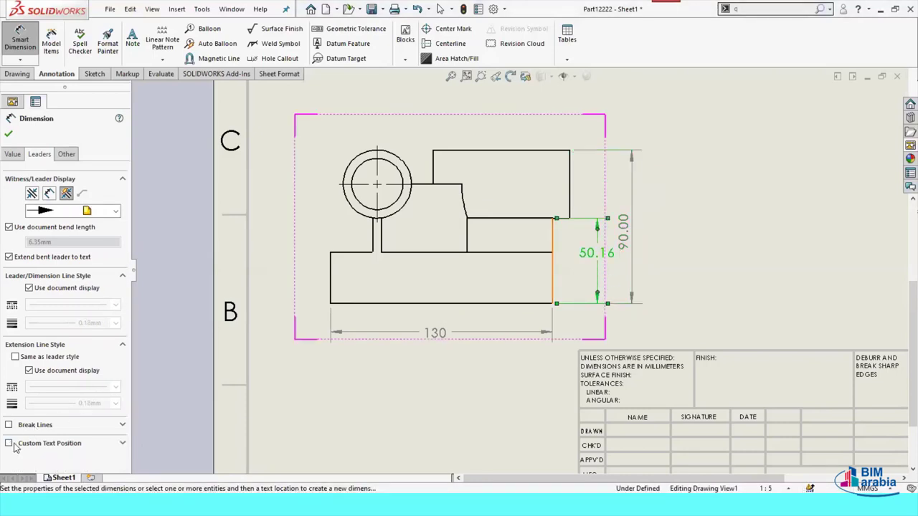
left_click(10, 443)
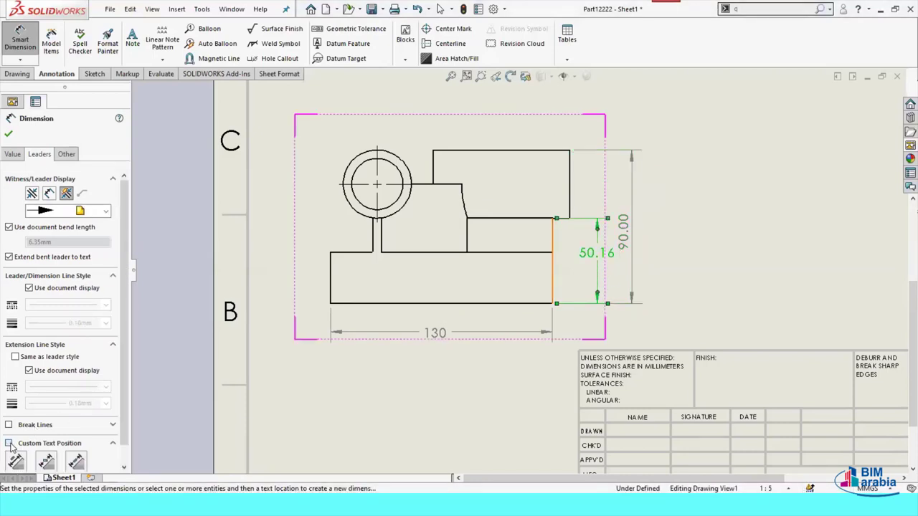
left_click(77, 462)
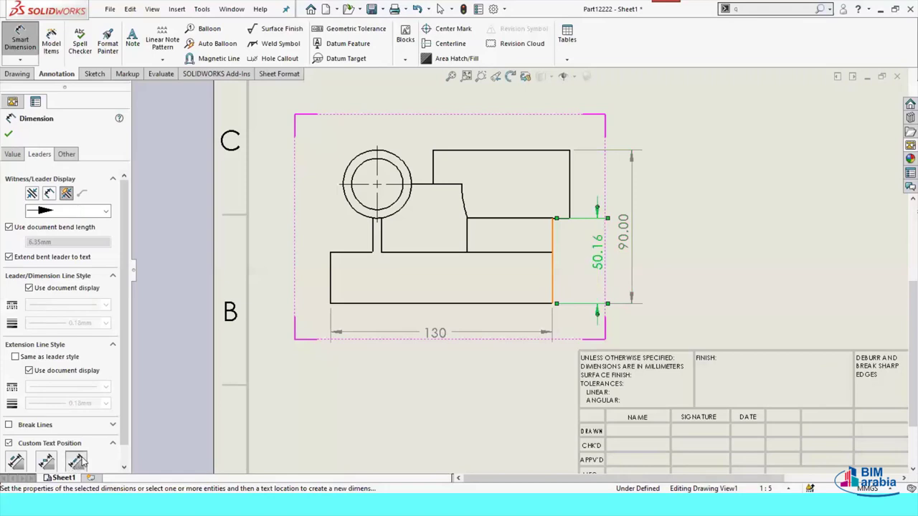
left_click(9, 136)
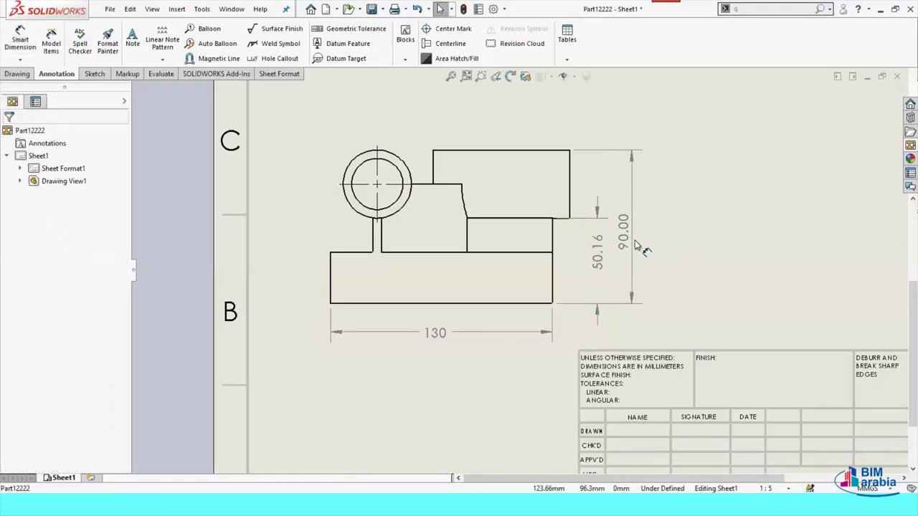
scroll(592, 255, "up", 2)
scroll(592, 254, "up", 1)
scroll(566, 258, "up", 1)
scroll(590, 264, "up", 1)
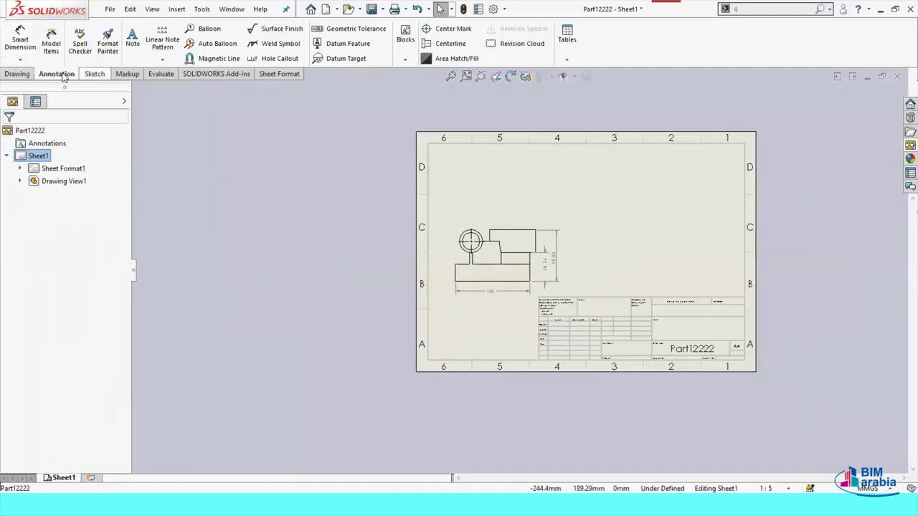
Project a top view from the front view, placing it above, and nudge the front view down
left_click(20, 74)
left_click(42, 43)
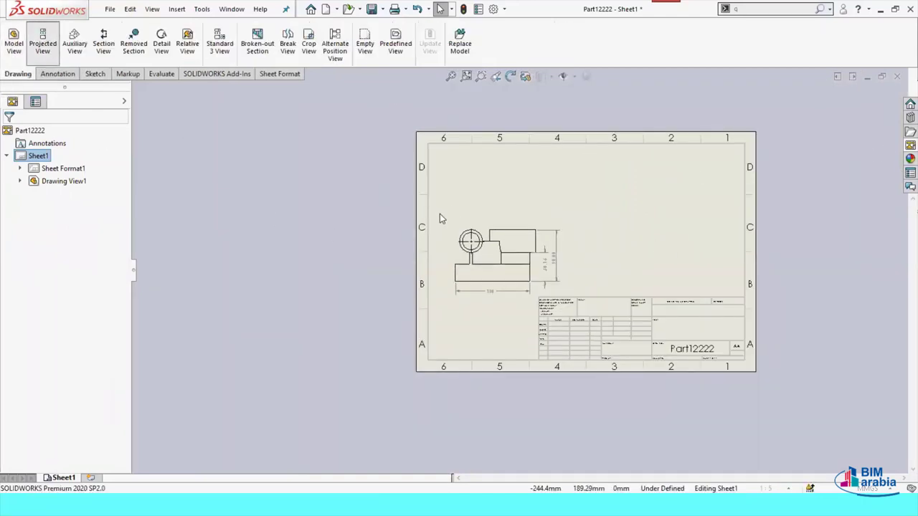
left_click(465, 229)
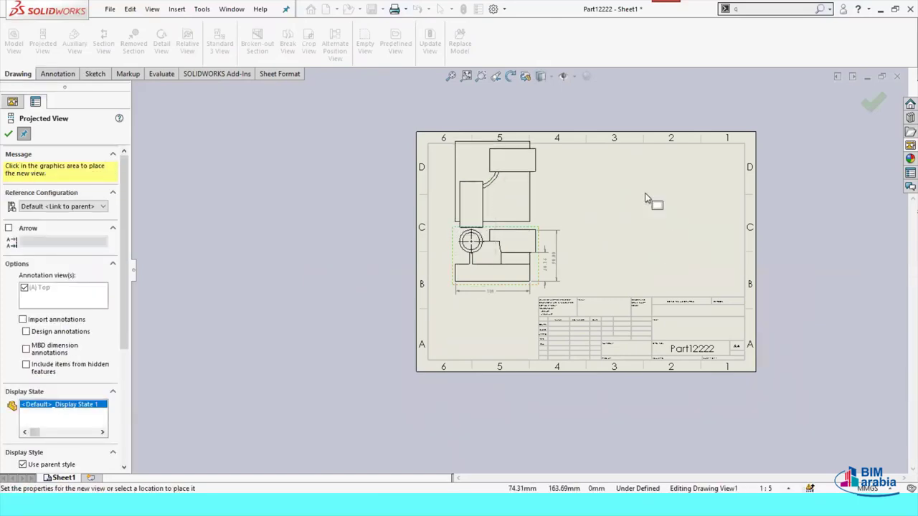
left_click(9, 137)
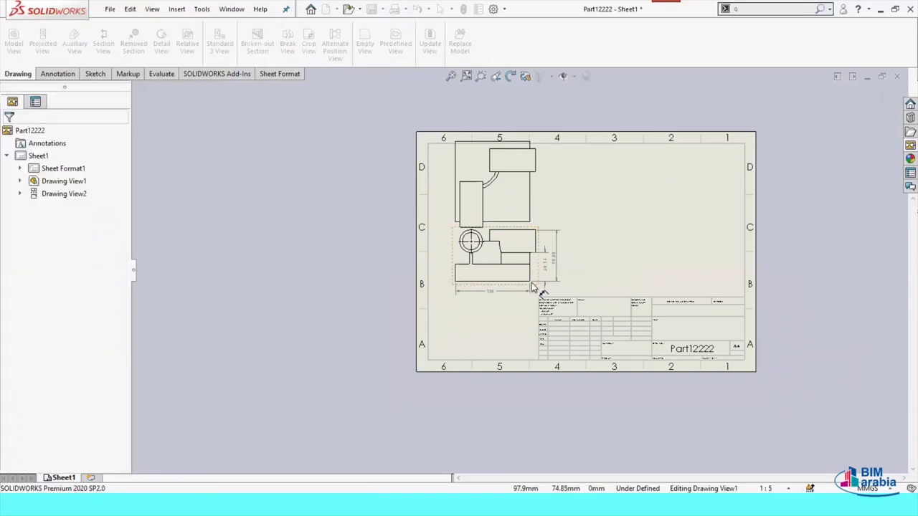
scroll(538, 309, "down", 2)
scroll(534, 326, "down", 2)
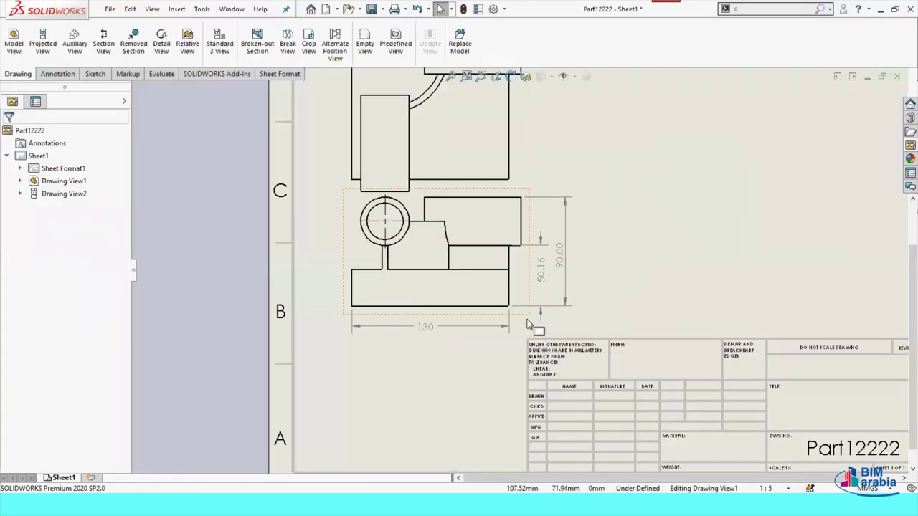
mouse_move(527, 320)
left_mouse_down()
mouse_move(524, 335)
mouse_move(500, 349)
left_mouse_up()
key("f")
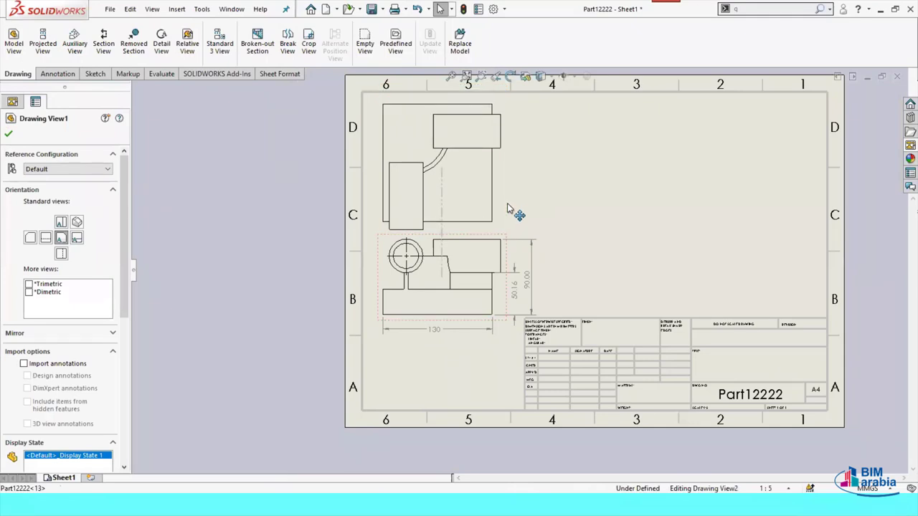
Project a right view from the top view and place it beside the top view
left_click(518, 206)
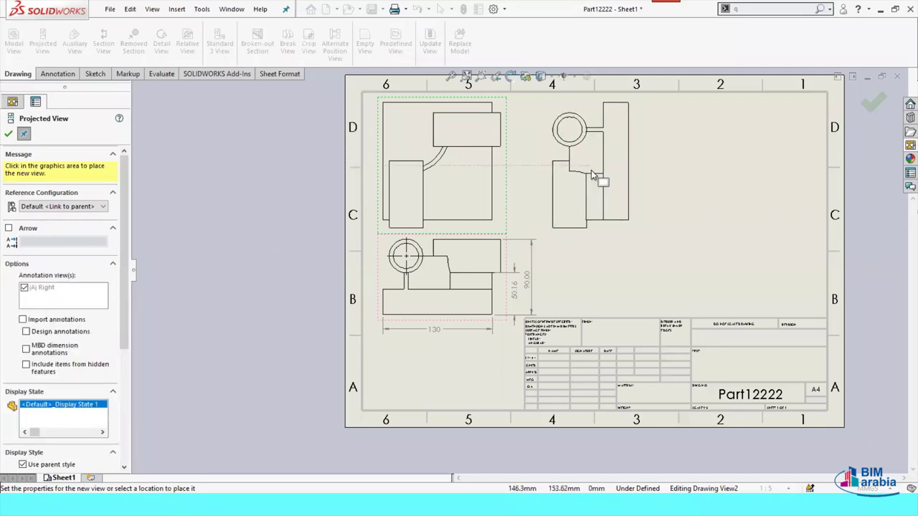
left_click(595, 173)
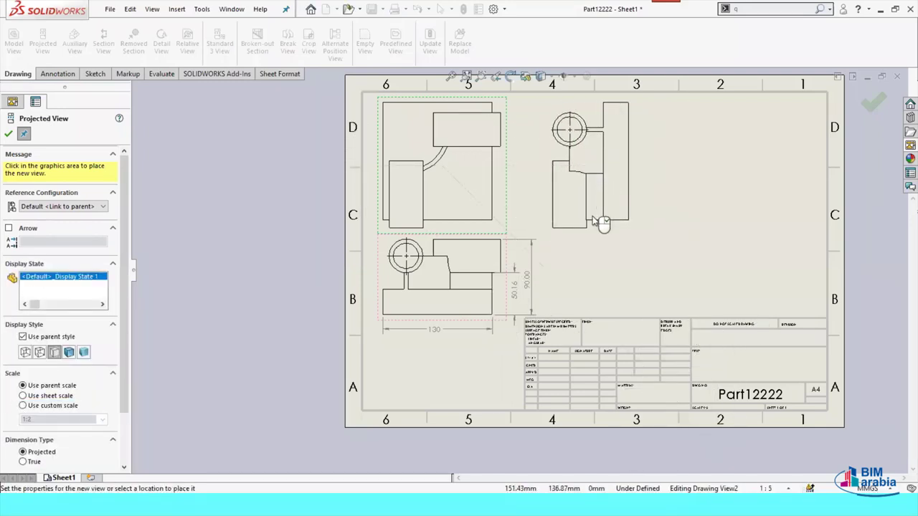
key("Escape")
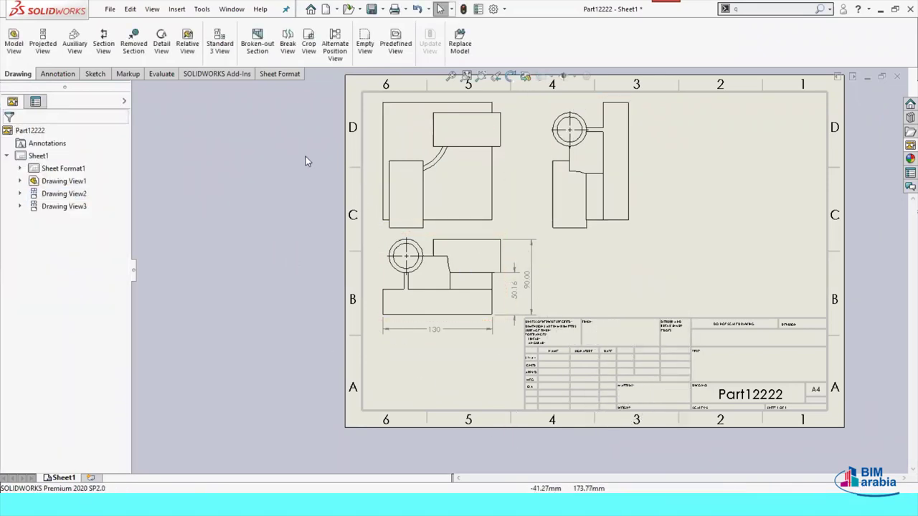
Cut vertical section A-A through the circle centre and place it right of the front view at 1:2
left_click(105, 47)
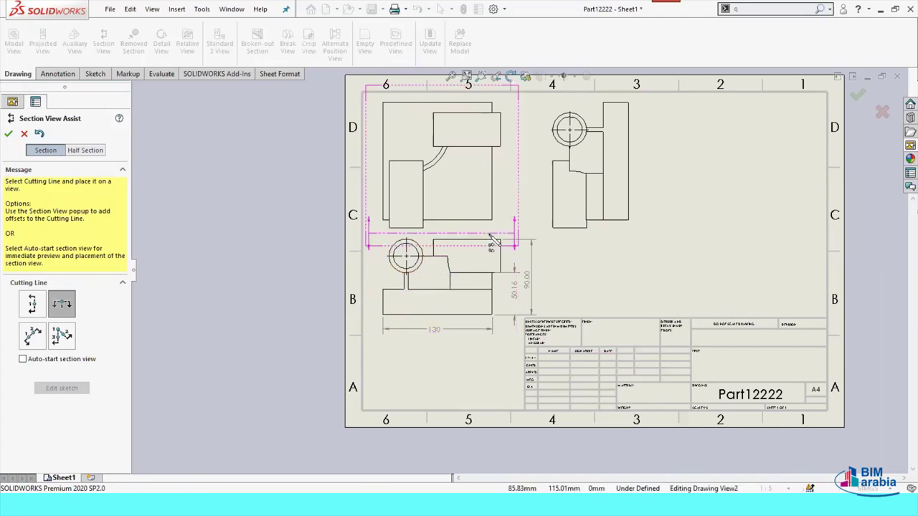
left_click(32, 305)
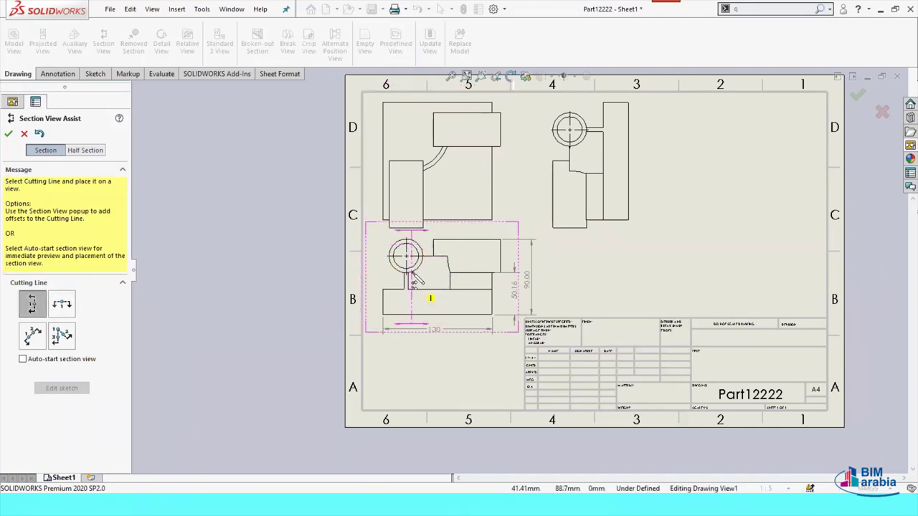
left_click(408, 266)
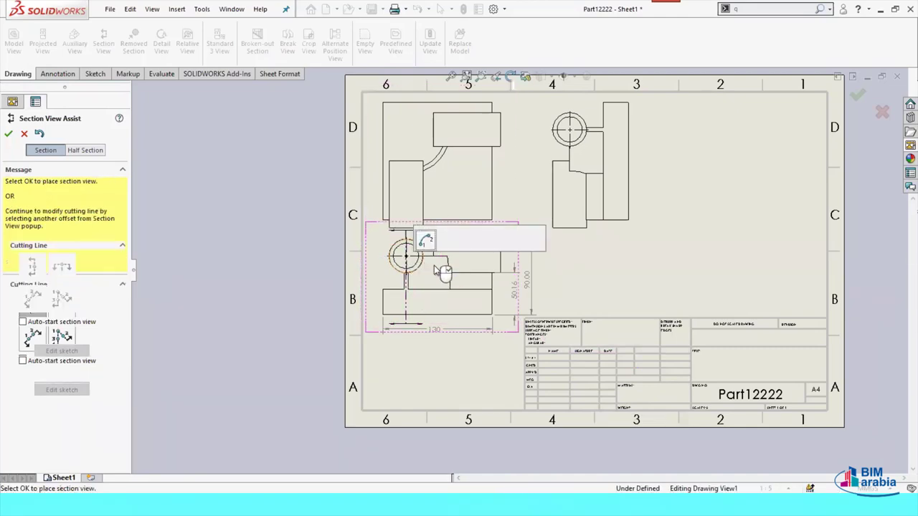
right_click(614, 275)
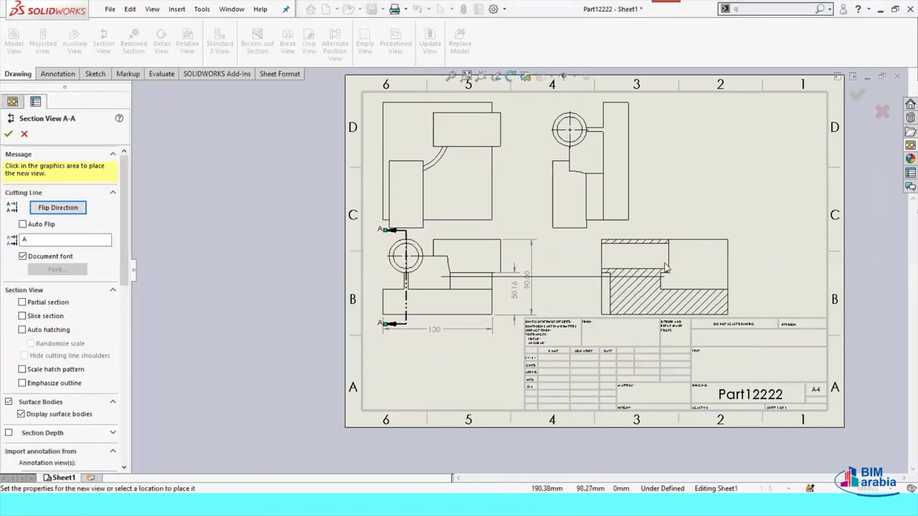
left_click(666, 269)
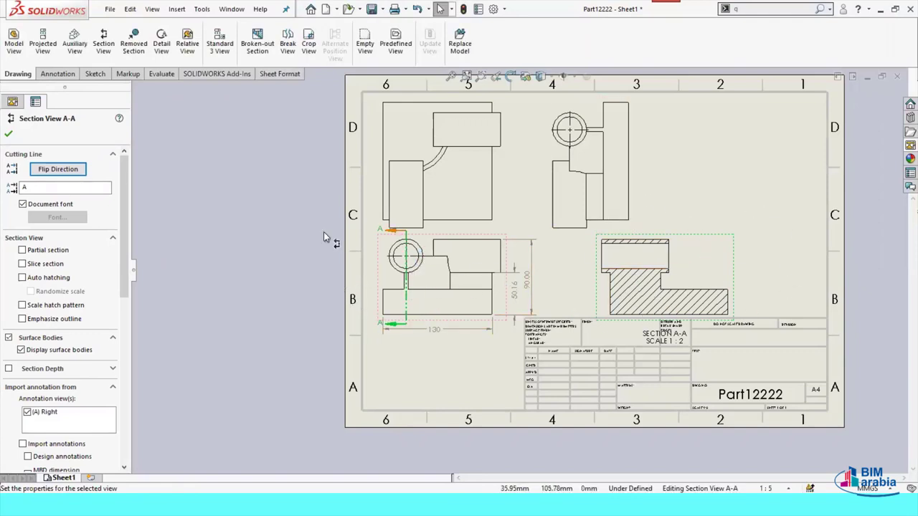
left_click(9, 136)
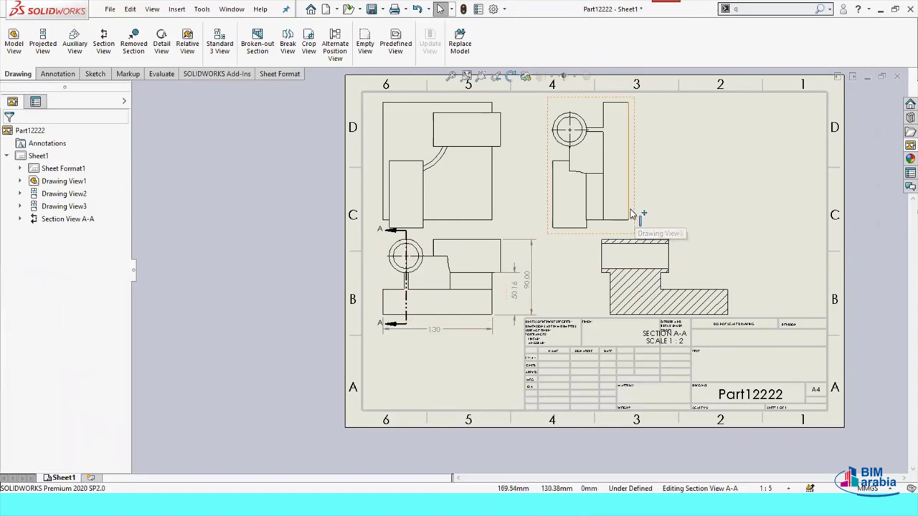
key("z")
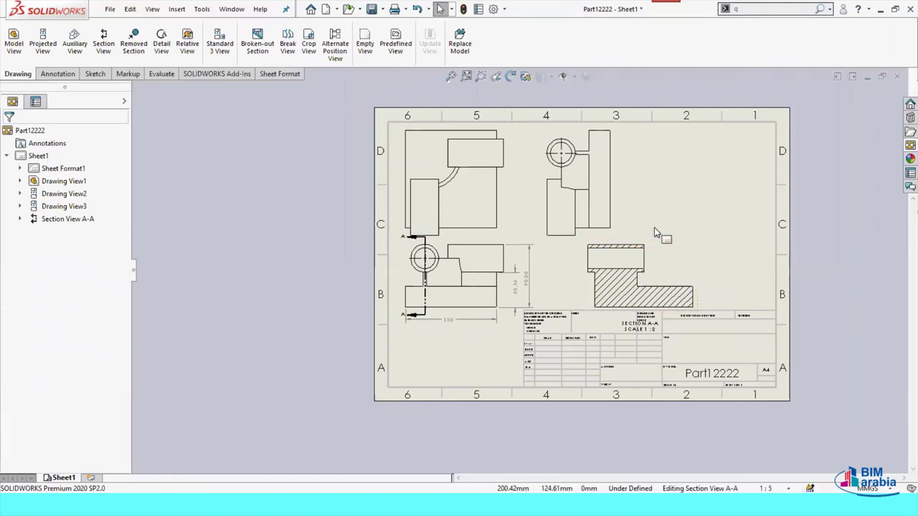
scroll(656, 236, "down", 1)
scroll(680, 264, "down", 1)
scroll(679, 264, "down", 1)
scroll(680, 264, "down", 1)
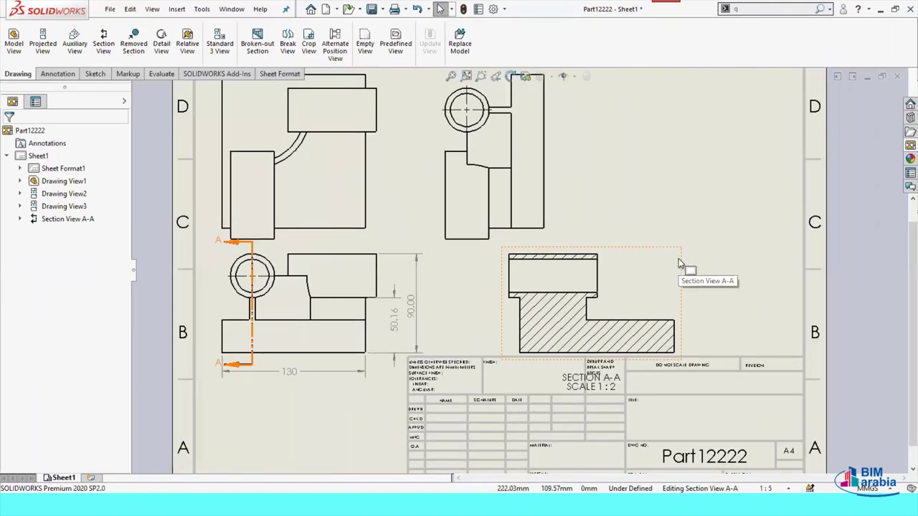
scroll(679, 264, "up", 1)
scroll(679, 264, "up", 2)
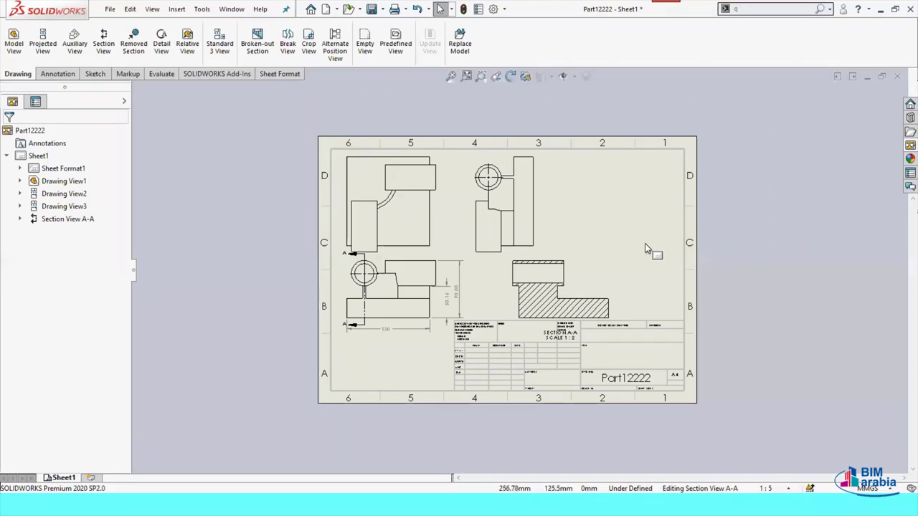
scroll(615, 386, "down", 2)
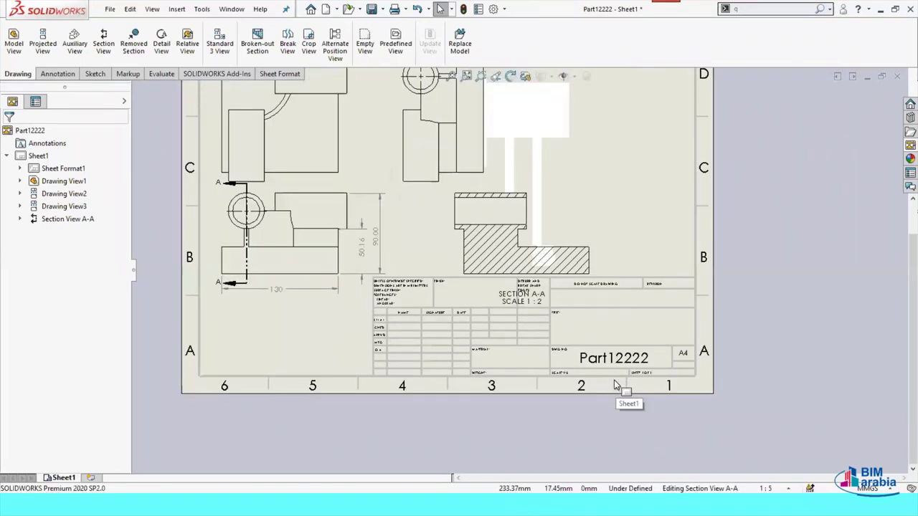
scroll(595, 389, "down", 1)
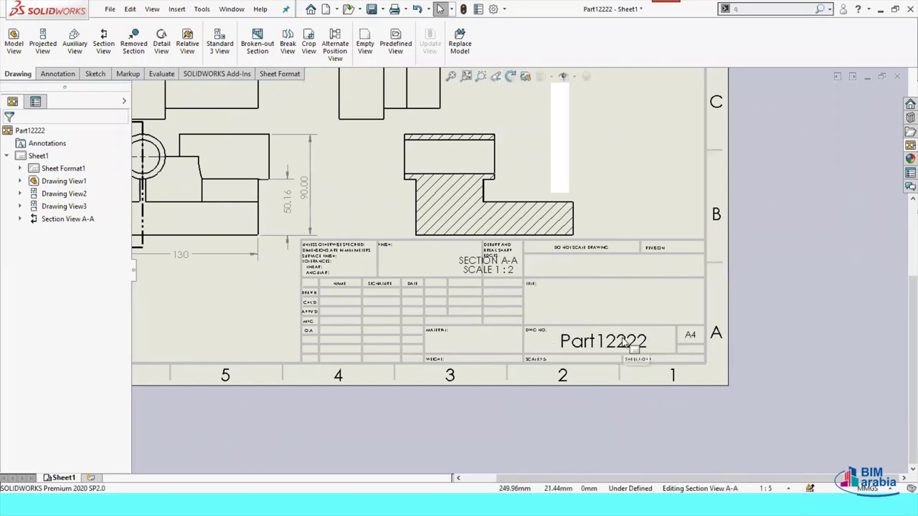
scroll(629, 346, "up", 1)
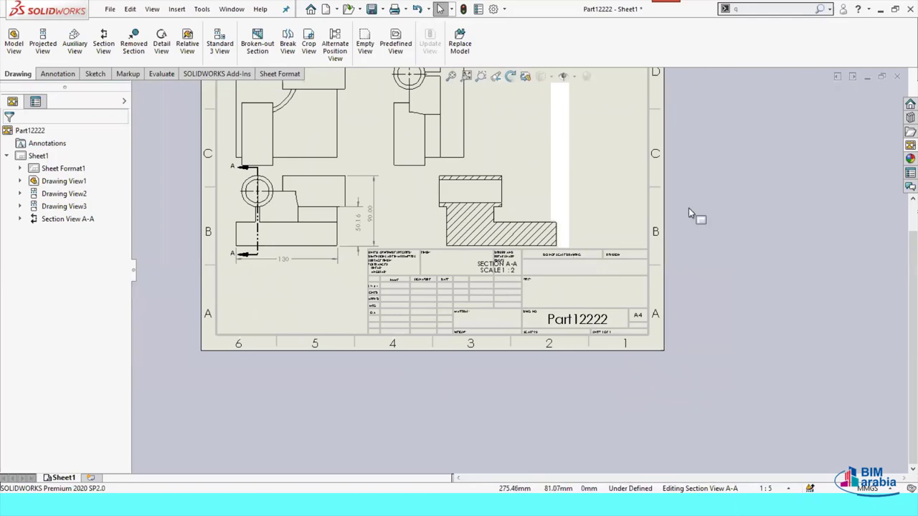
scroll(531, 251, "up", 2)
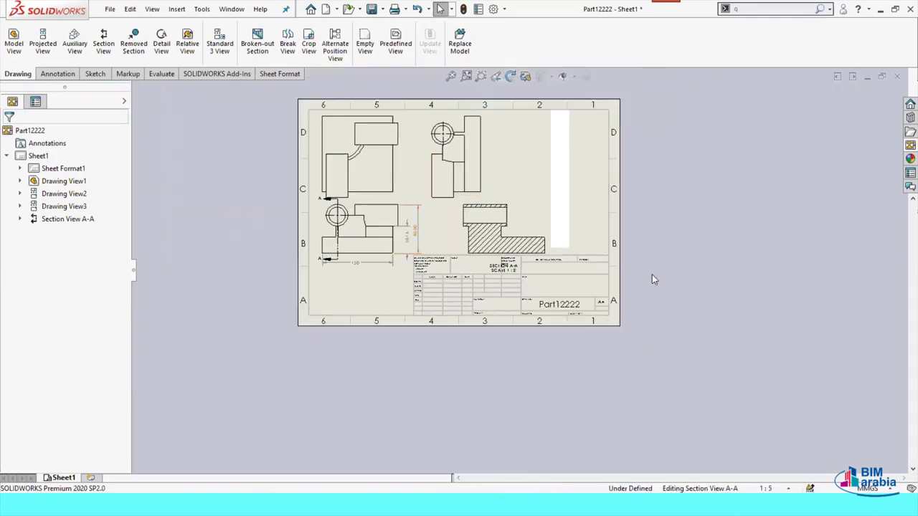
scroll(463, 271, "down", 3)
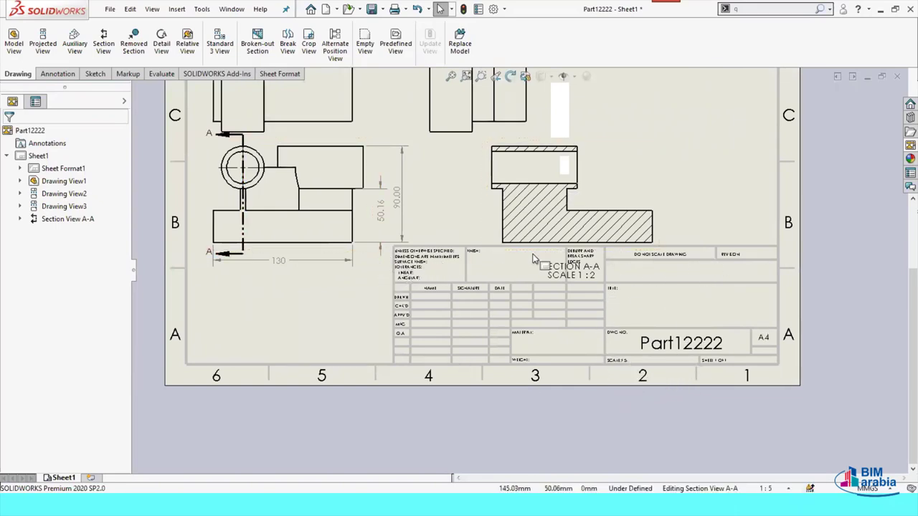
scroll(533, 258, "up", 2)
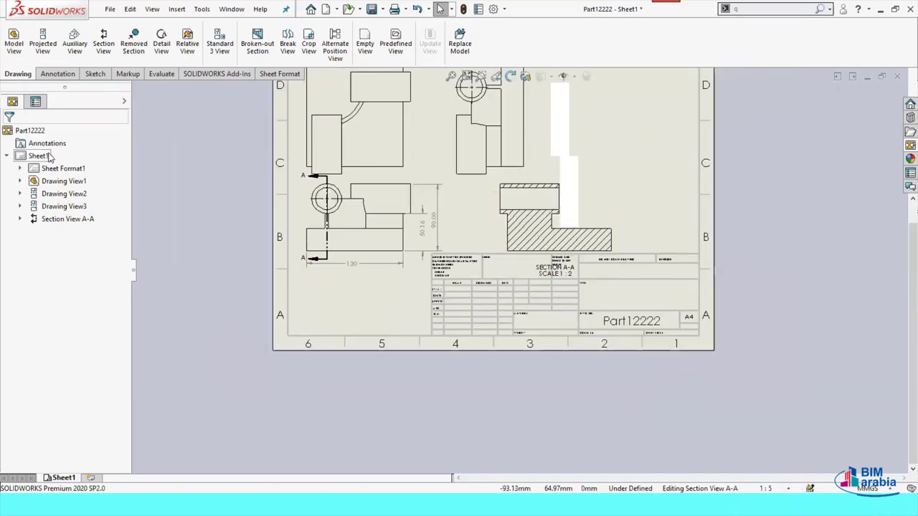
Switch Sheet1 into Edit Sheet Format mode and select Sheet Format1
right_click(41, 160)
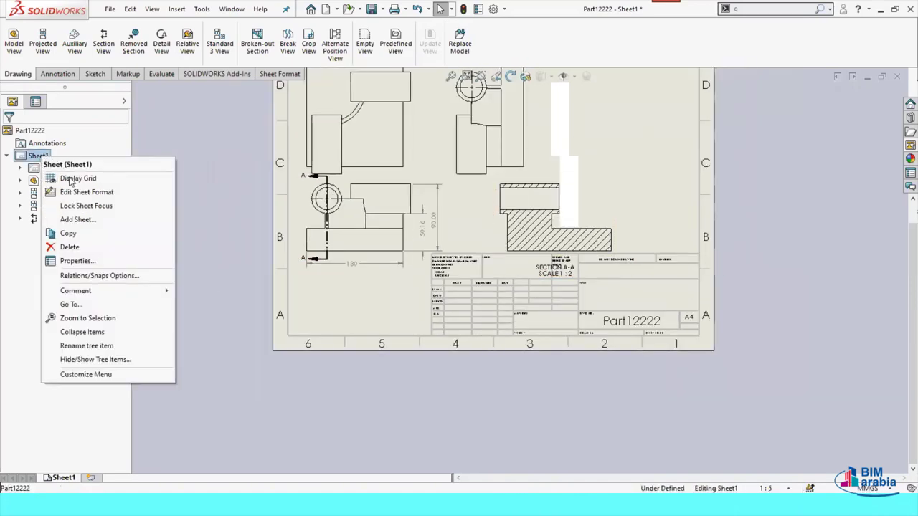
left_click(117, 191)
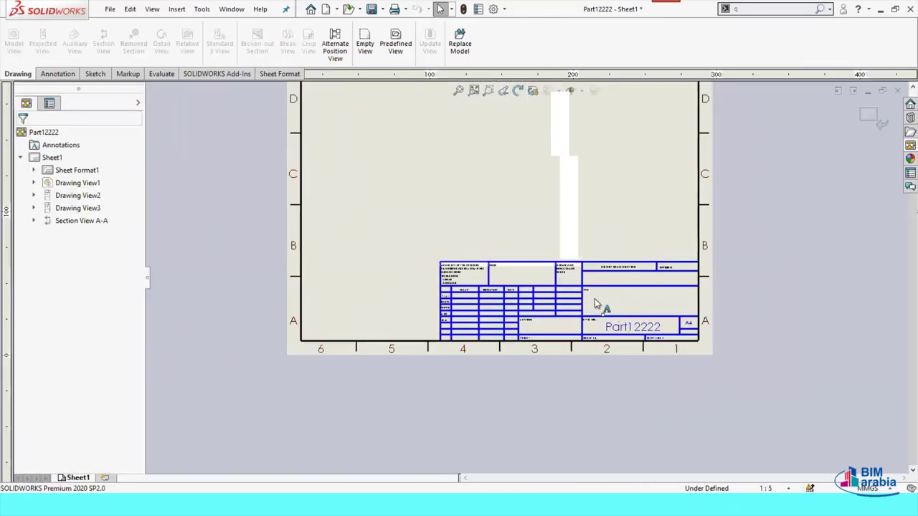
scroll(595, 300, "down", 2)
left_click(551, 211)
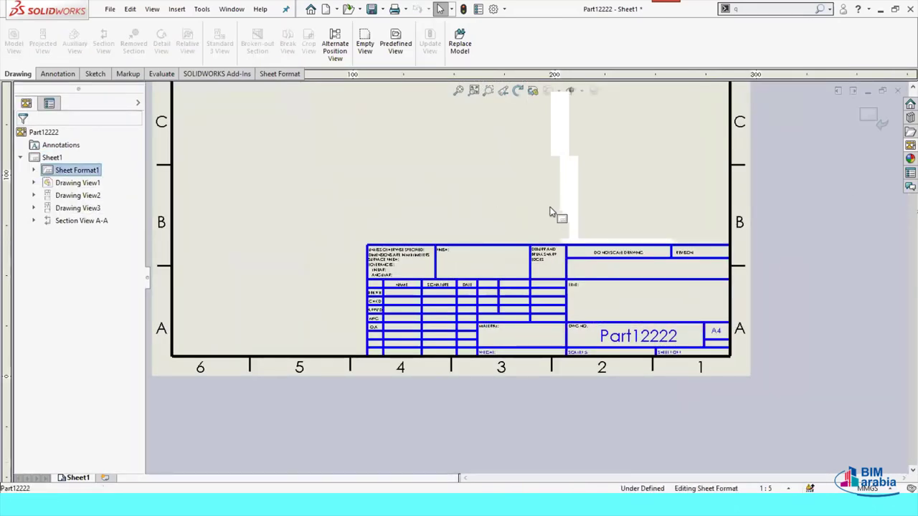
right_click_drag(578, 160, 579, 170)
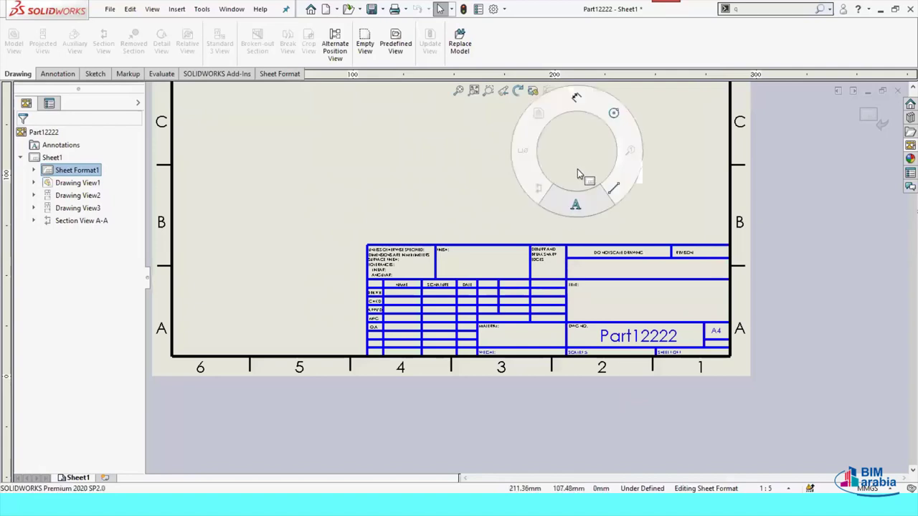
Trim the middle title-block lines, then delete the leftover left-hand lines and note
left_click(93, 74)
left_click(138, 40)
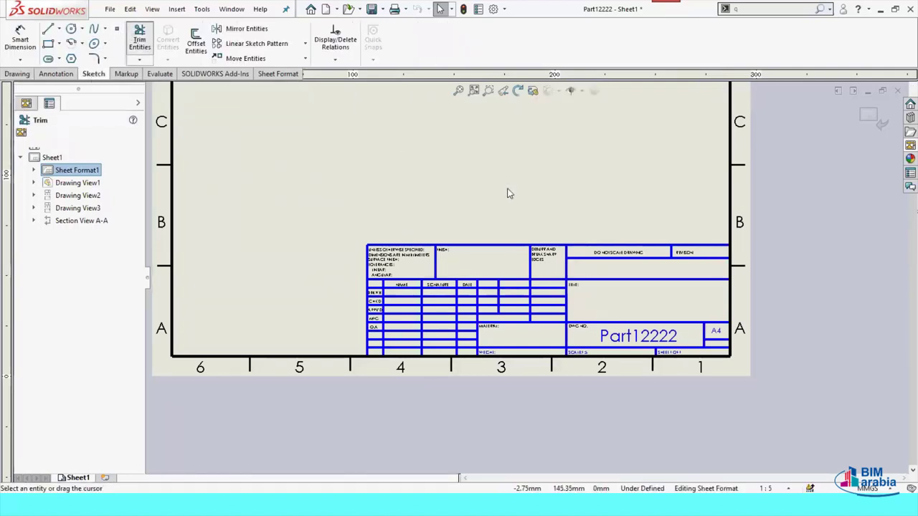
left_click_drag(553, 215, 553, 350)
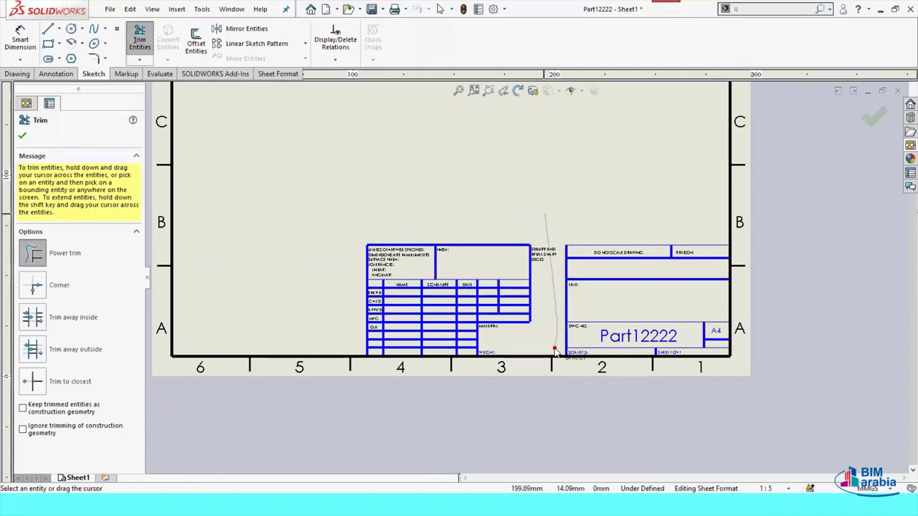
left_click(23, 135)
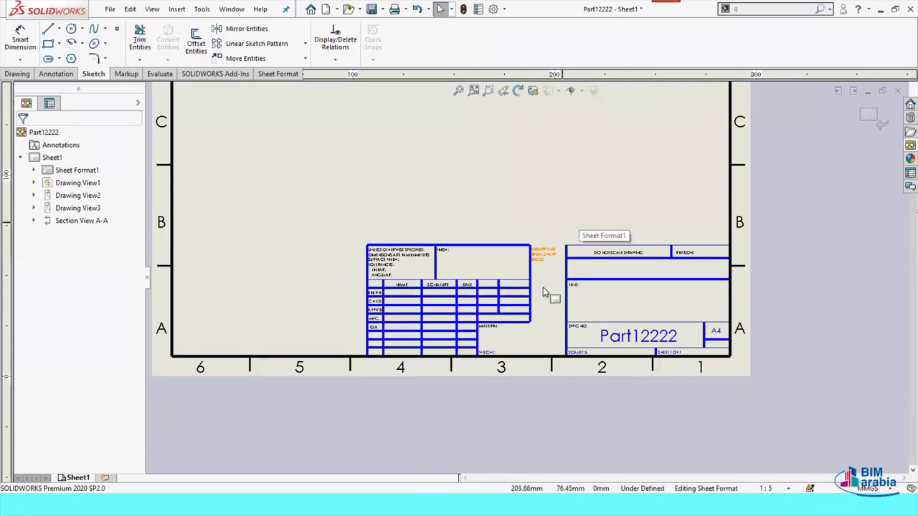
mouse_move(563, 223)
left_mouse_down()
mouse_move(351, 356)
mouse_move(343, 352)
left_mouse_up()
key("Delete")
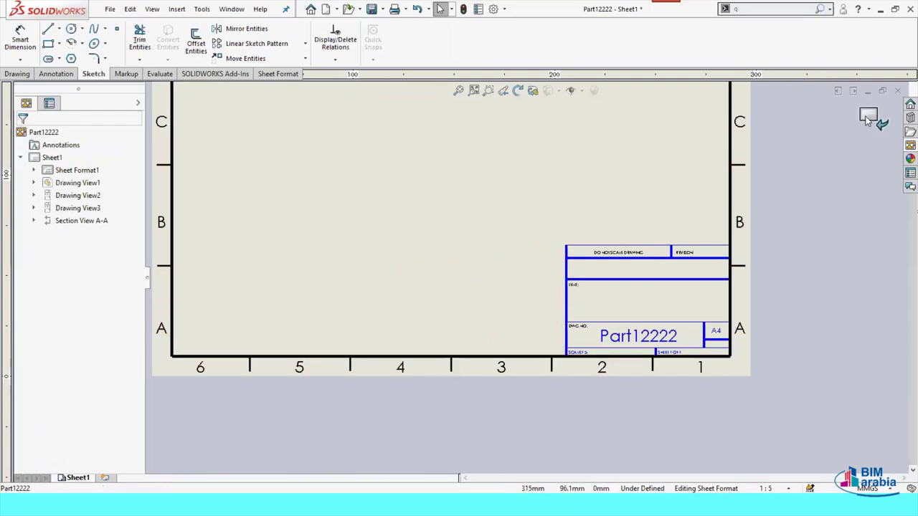
Exit sheet-format editing and zoom to check the trimmed title block beside the four views
left_click(877, 119)
scroll(589, 294, "up", 3)
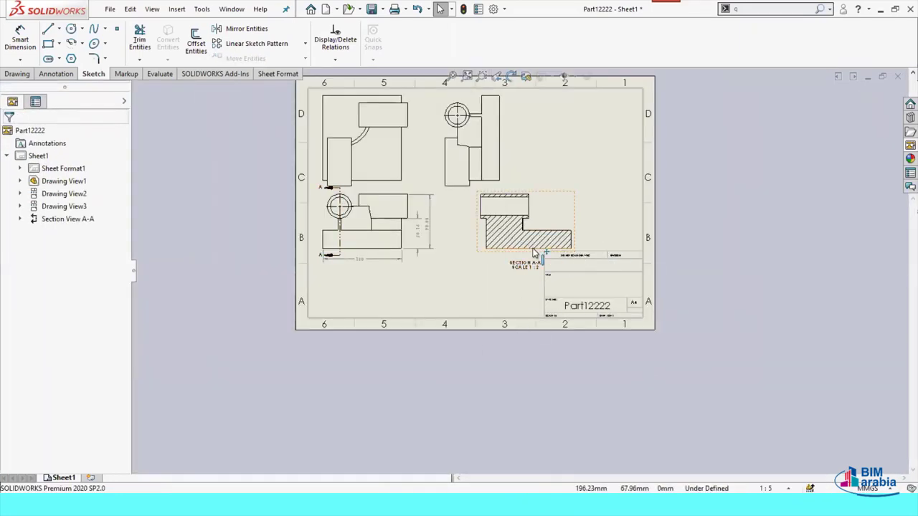
scroll(618, 323, "down", 2)
scroll(602, 273, "down", 1)
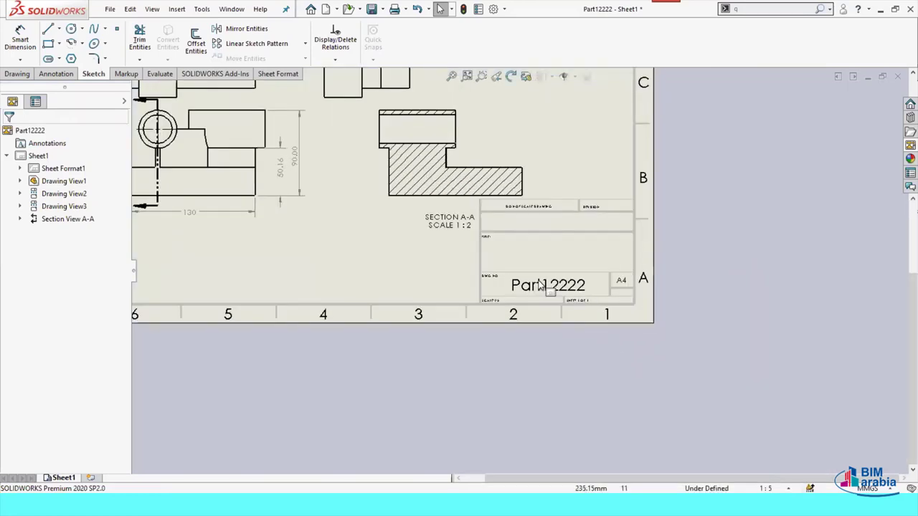
scroll(522, 257, "down", 2)
scroll(522, 260, "down", 2)
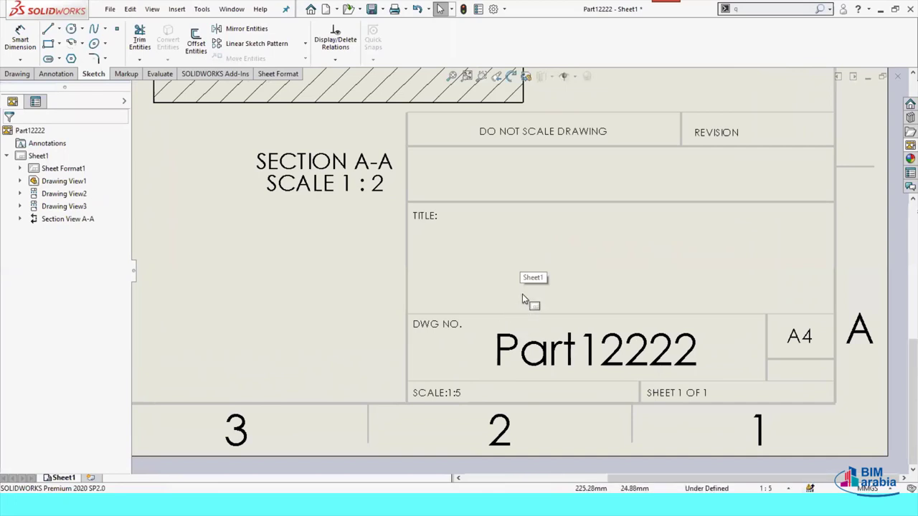
scroll(523, 273, "up", 2)
scroll(503, 357, "up", 2)
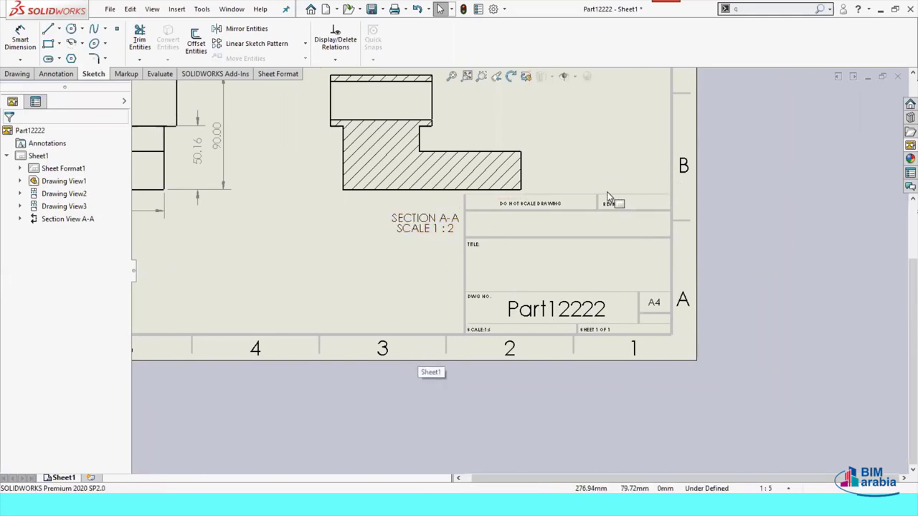
scroll(606, 191, "up", 3)
scroll(606, 192, "up", 3)
key("f")
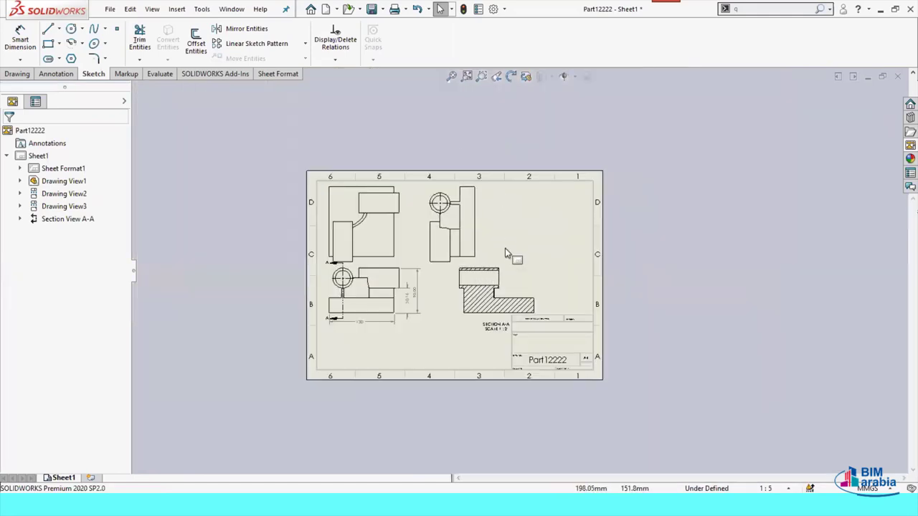